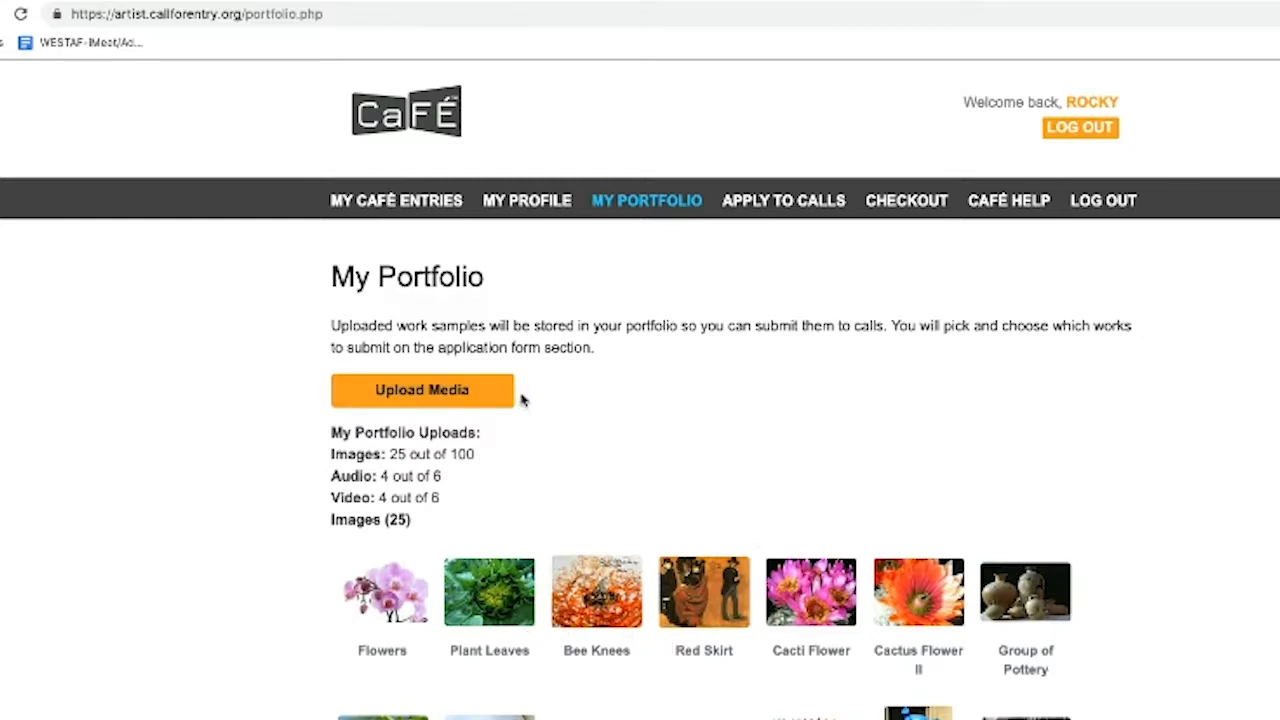
Zoom the My Portfolio page to 110% so upload counts and thumbnails are easier to read
key("ctrl+plus")
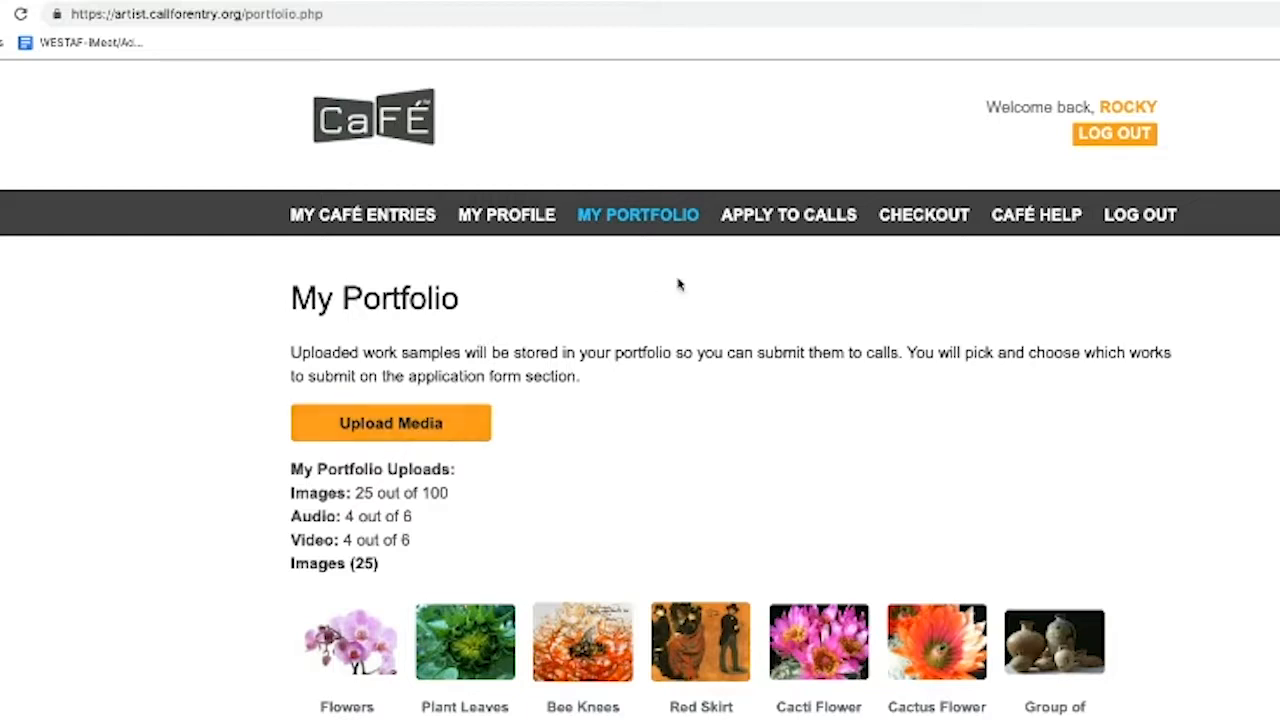
Open the Uploading Media help article and show its acceptable image, audio and video formats
left_click(1056, 218)
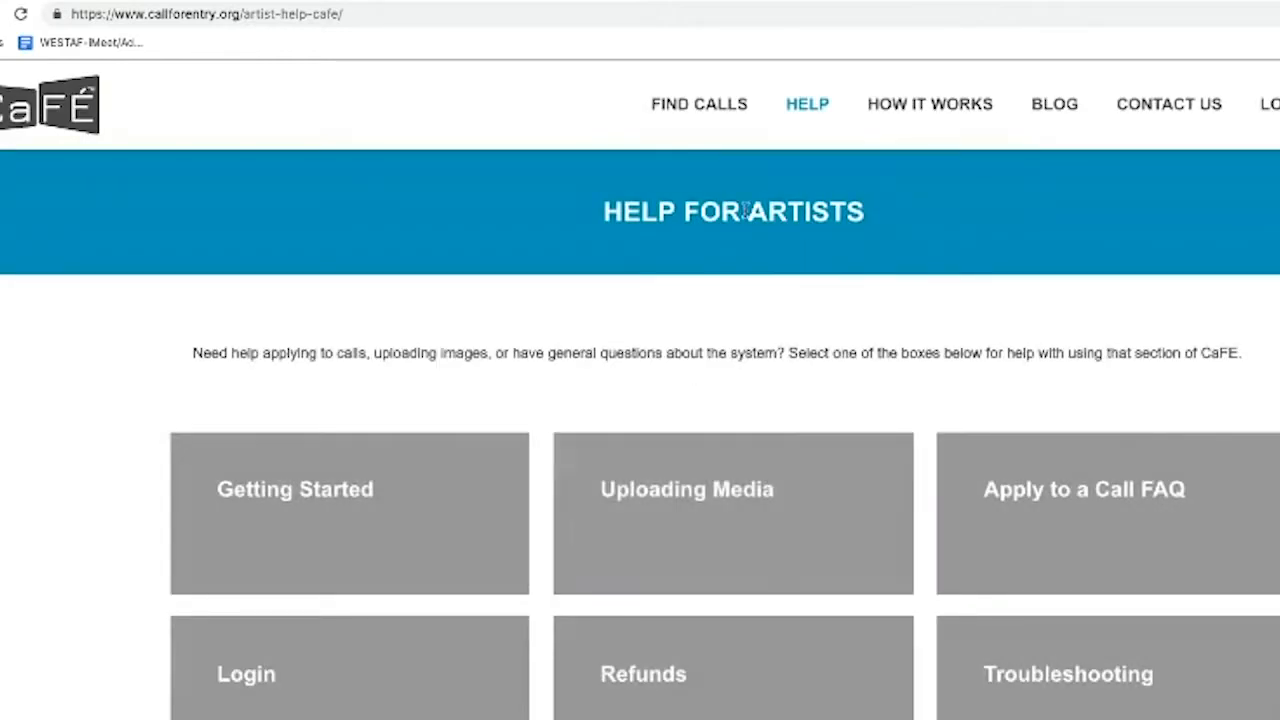
left_click(698, 497)
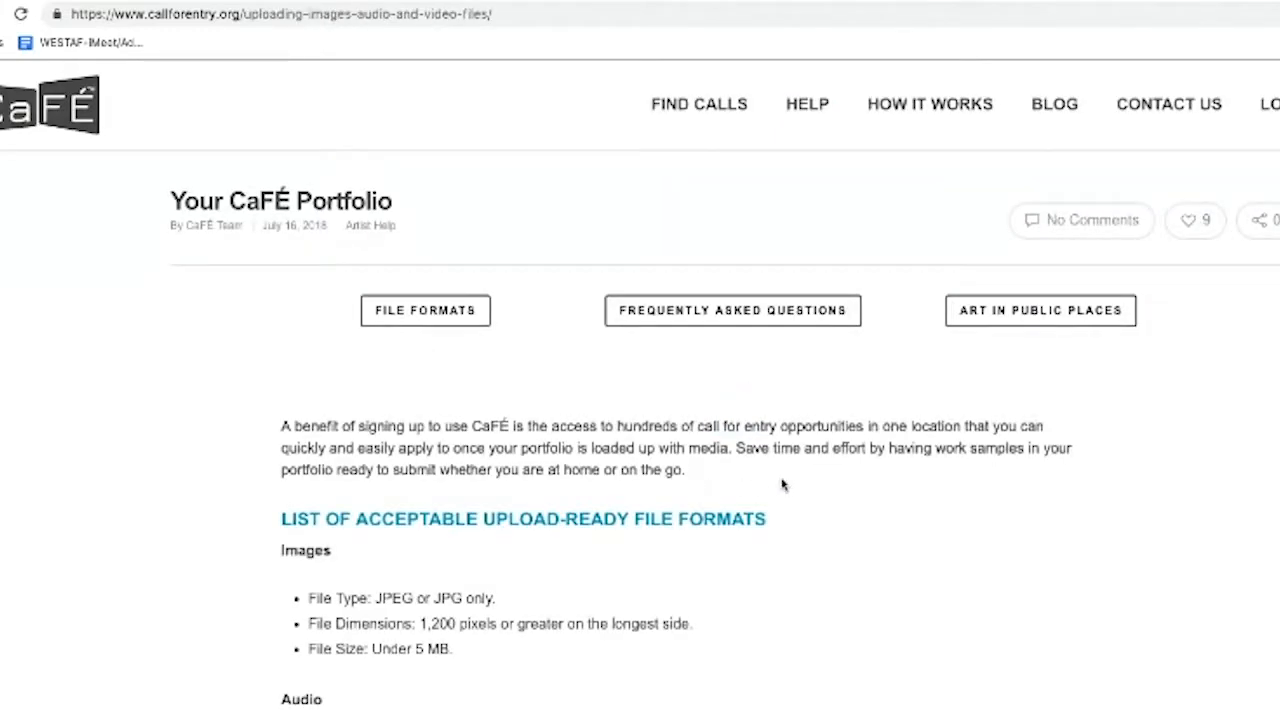
scroll(861, 457, "down", 1)
scroll(861, 459, "up", 1)
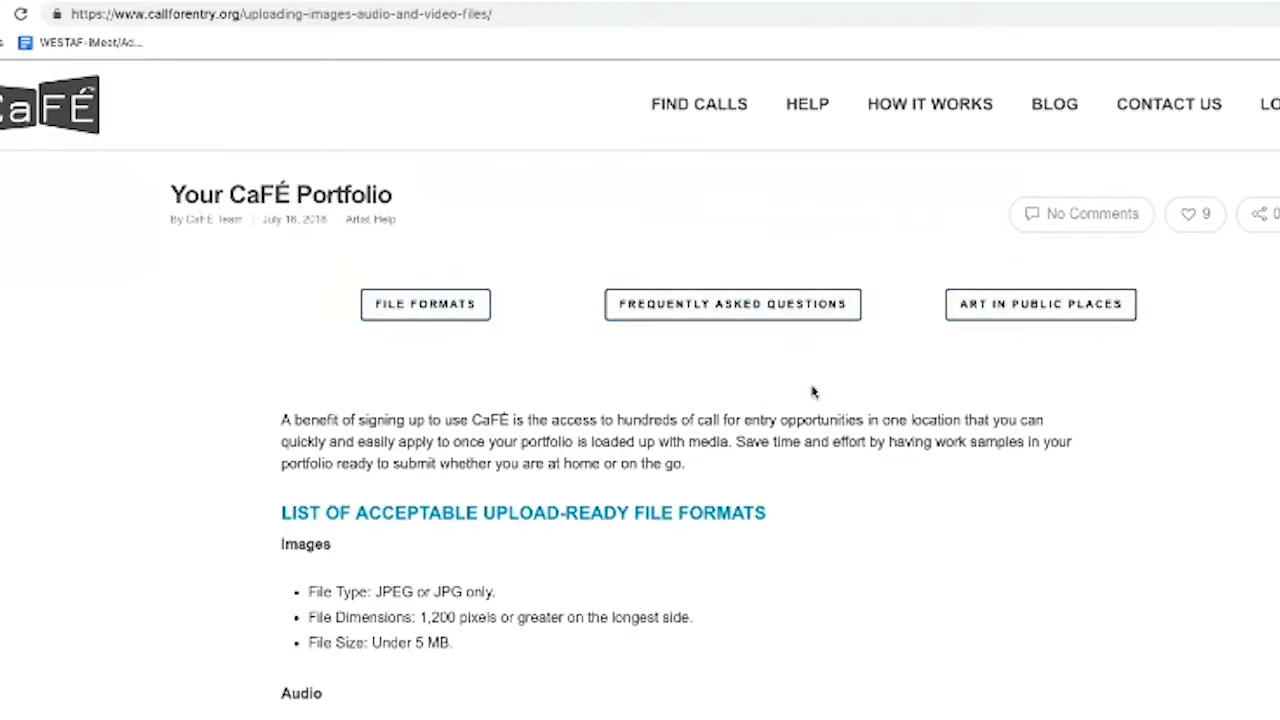
scroll(808, 435, "down", 3)
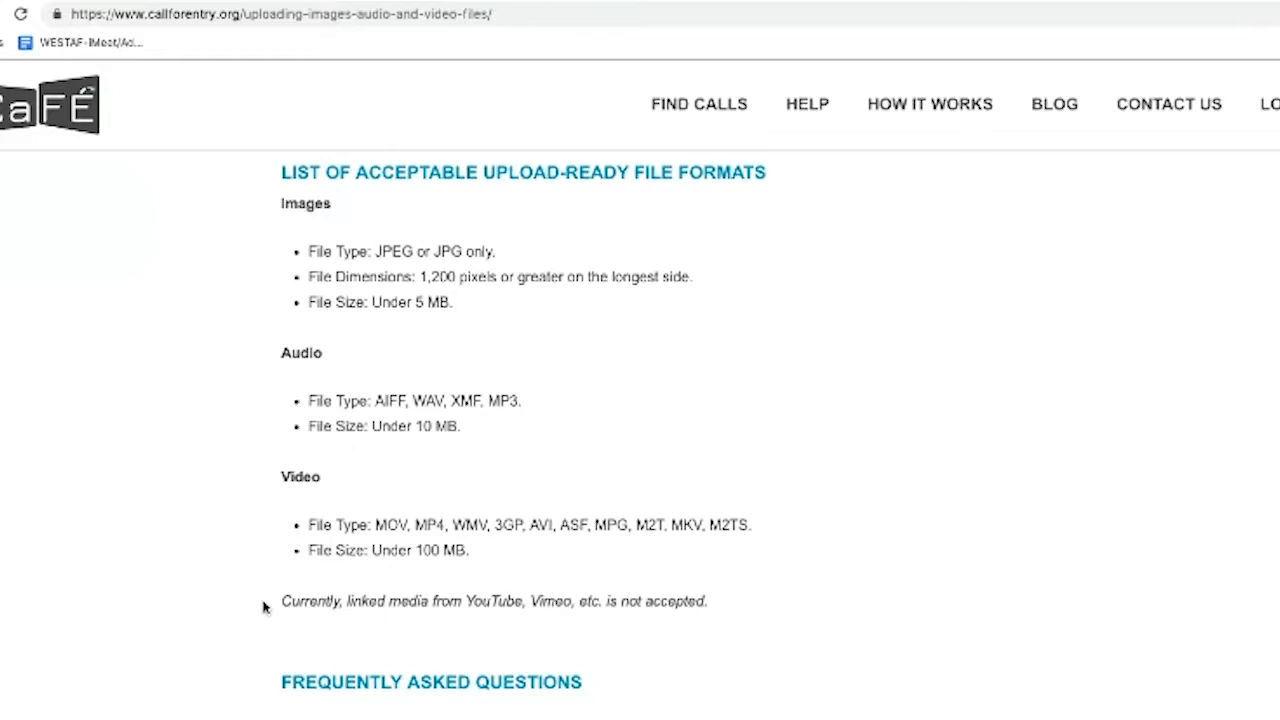
Scroll the upload help article down to its Frequently Asked Questions about portfolio media
scroll(286, 600, "down", 3)
scroll(322, 600, "down", 2)
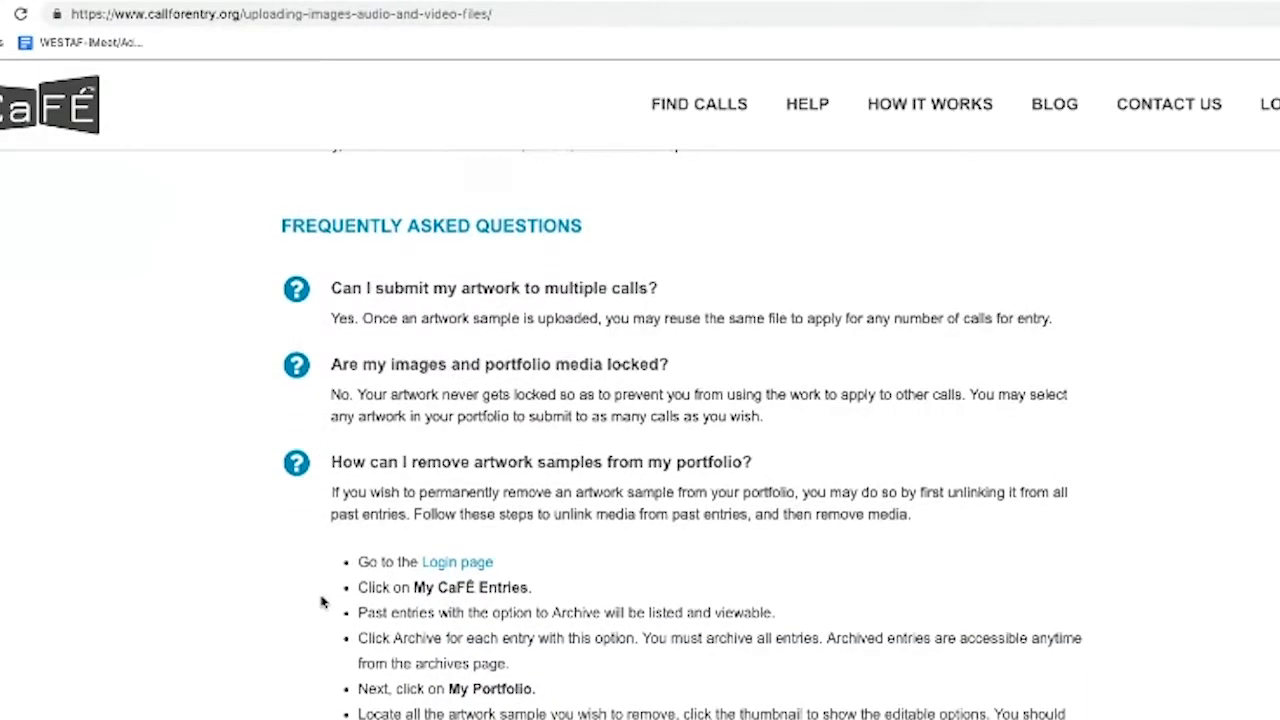
scroll(322, 600, "down", 1)
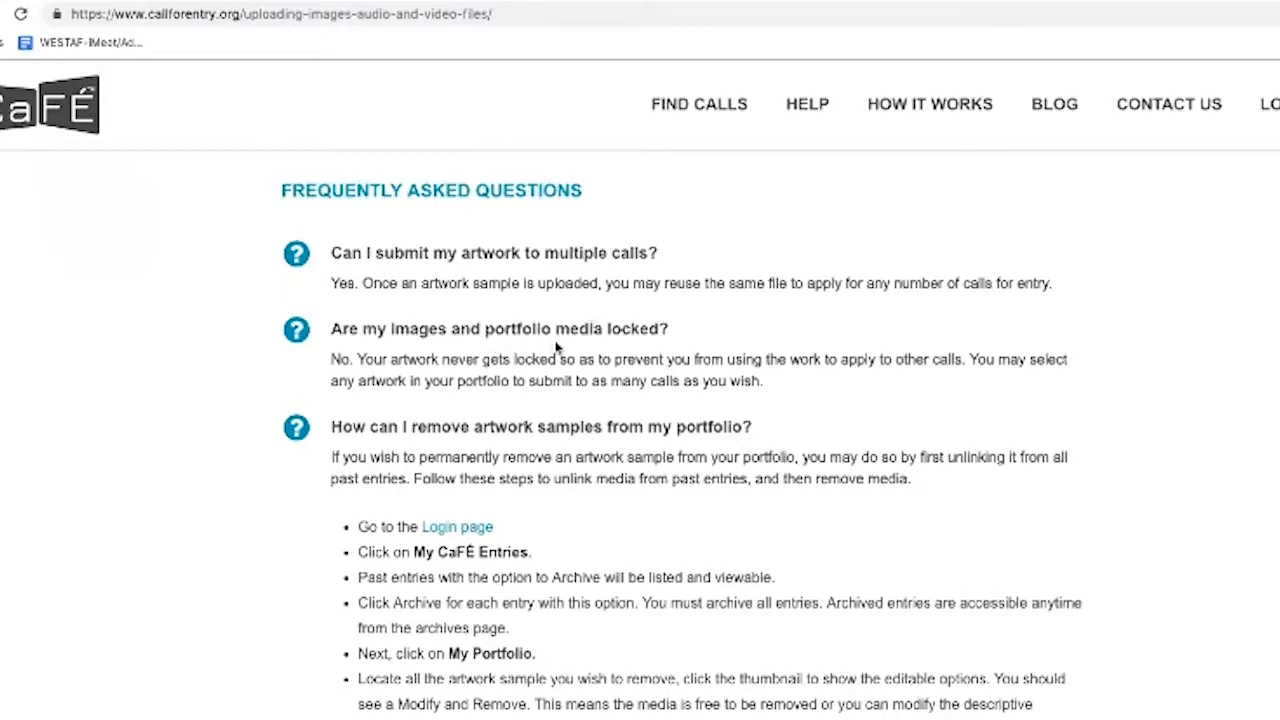
scroll(557, 347, "down", 1)
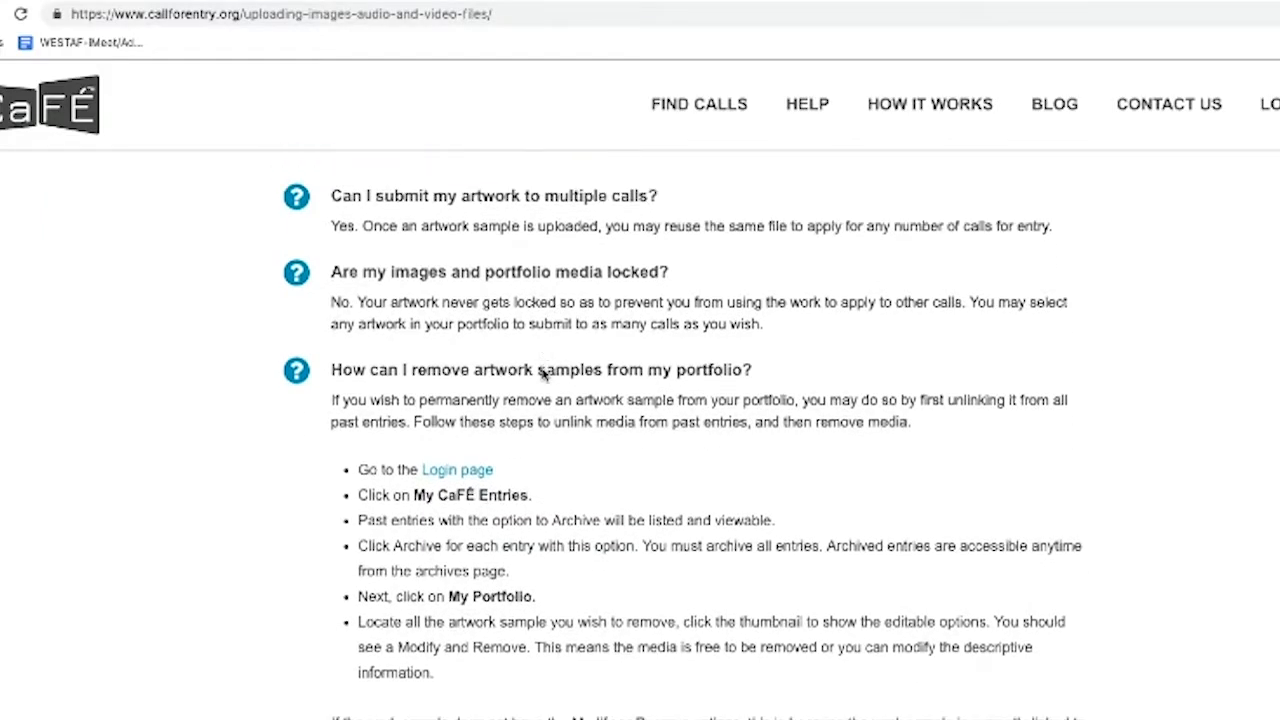
scroll(543, 372, "down", 2)
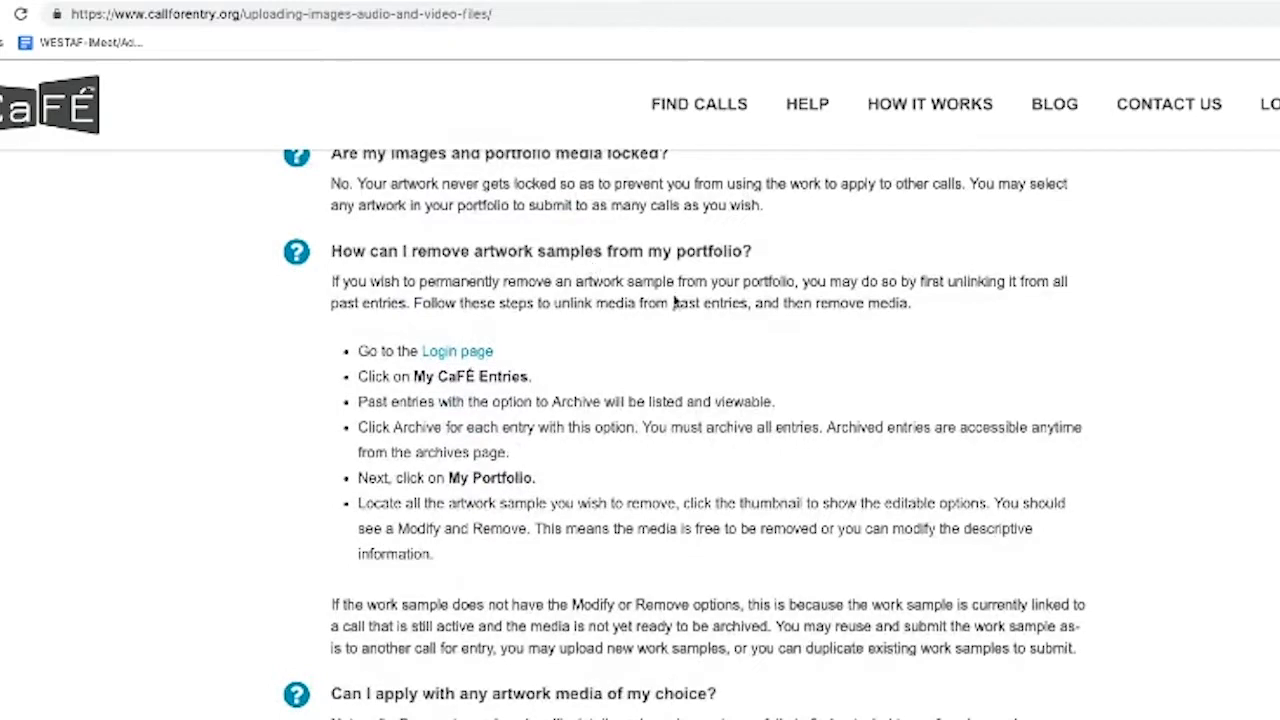
scroll(680, 323, "down", 1)
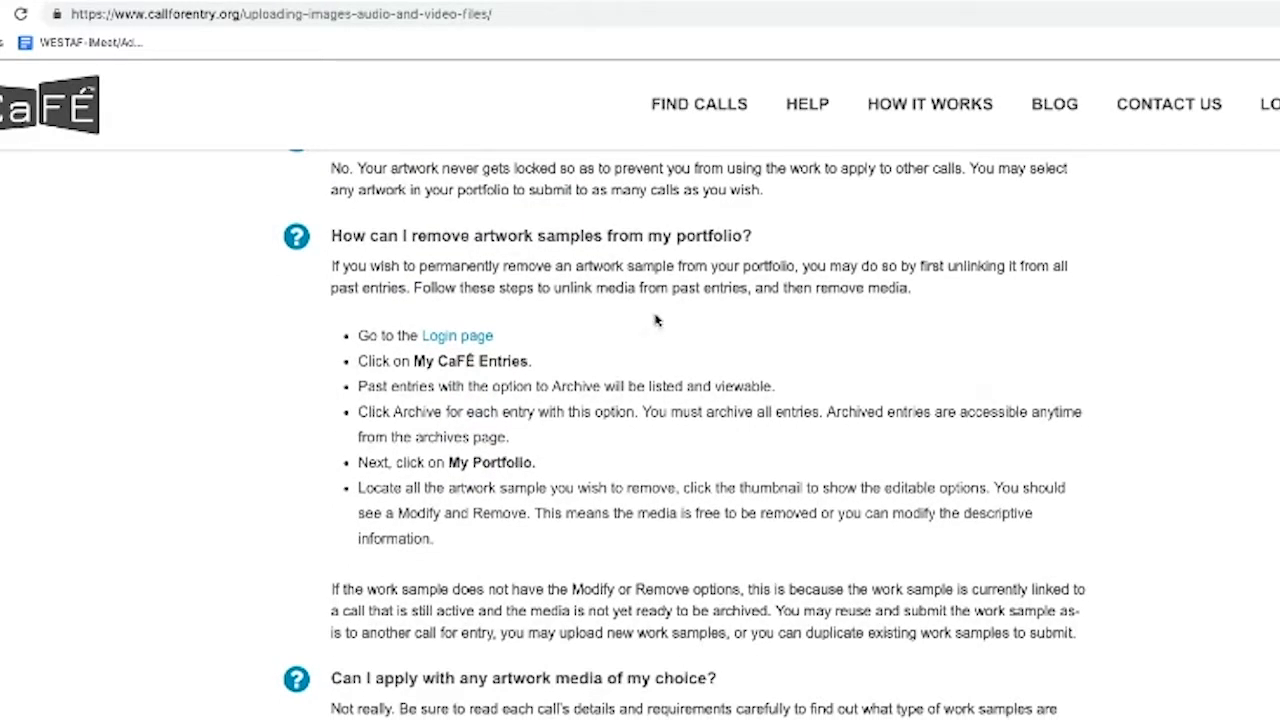
scroll(641, 326, "down", 3)
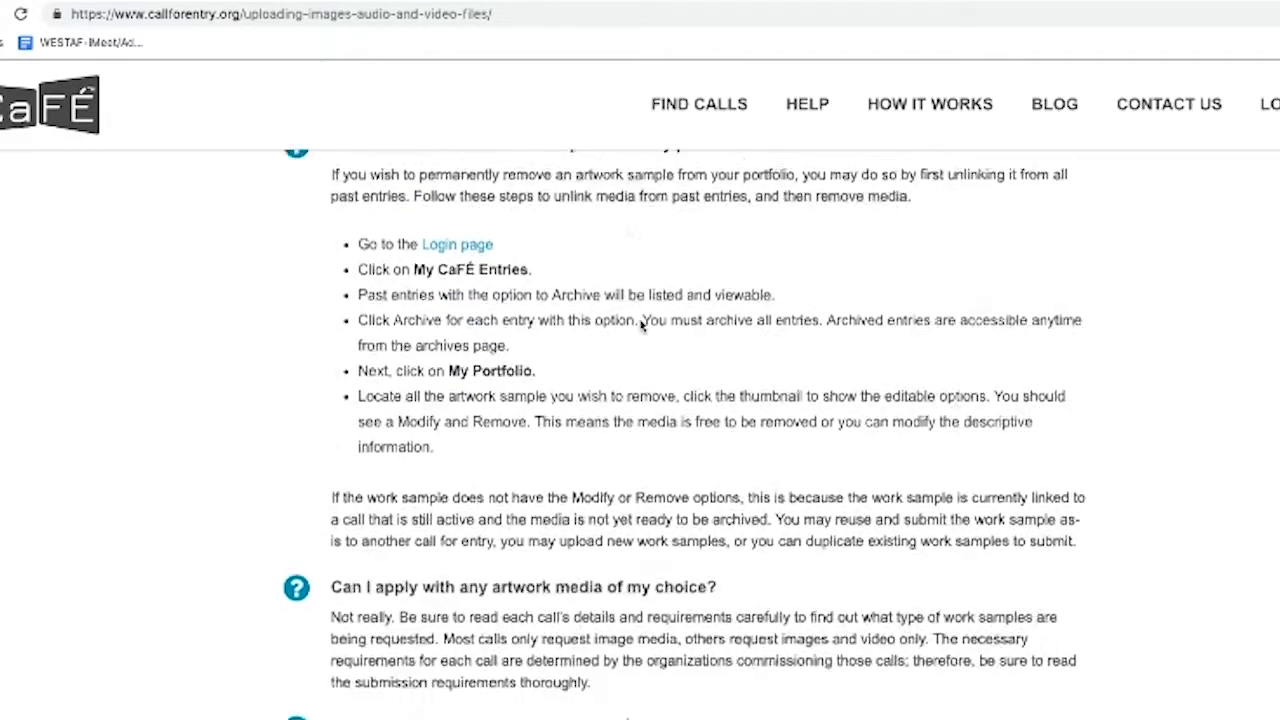
scroll(600, 347, "down", 2)
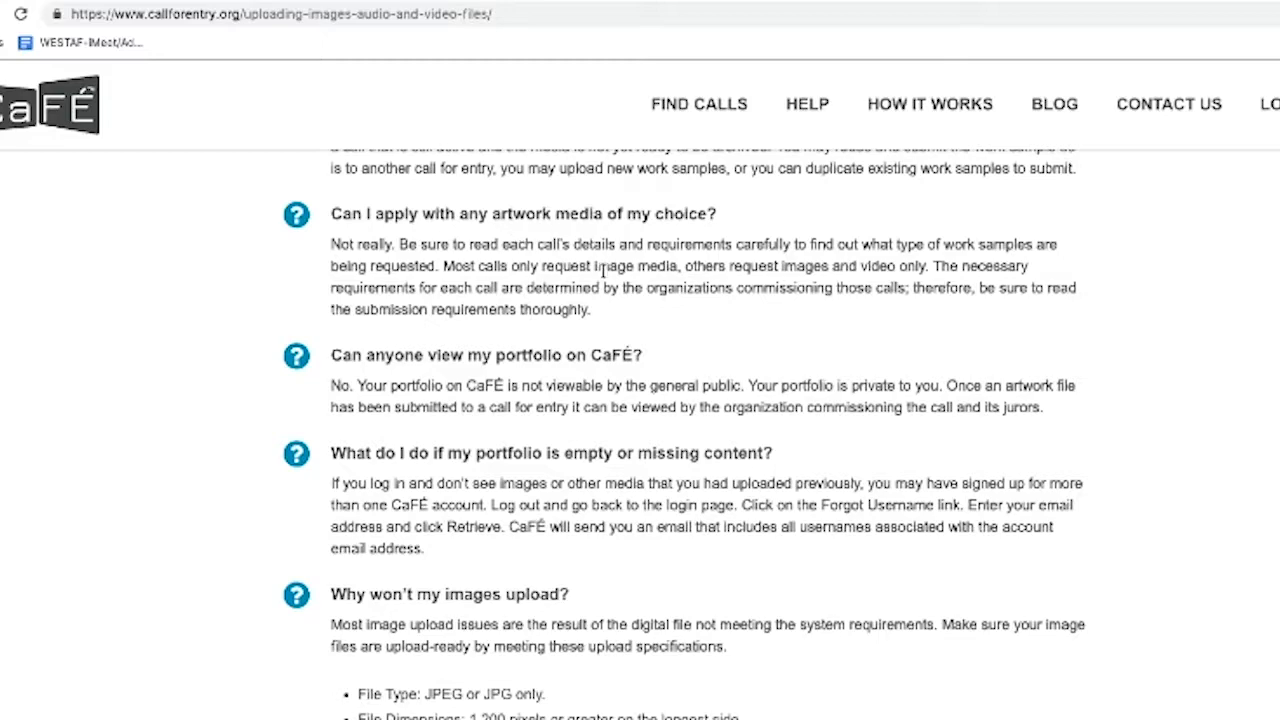
Scroll through the remaining FAQs to Back to Help, then back up to the Your CaFÉ Portfolio header
scroll(602, 272, "down", 2)
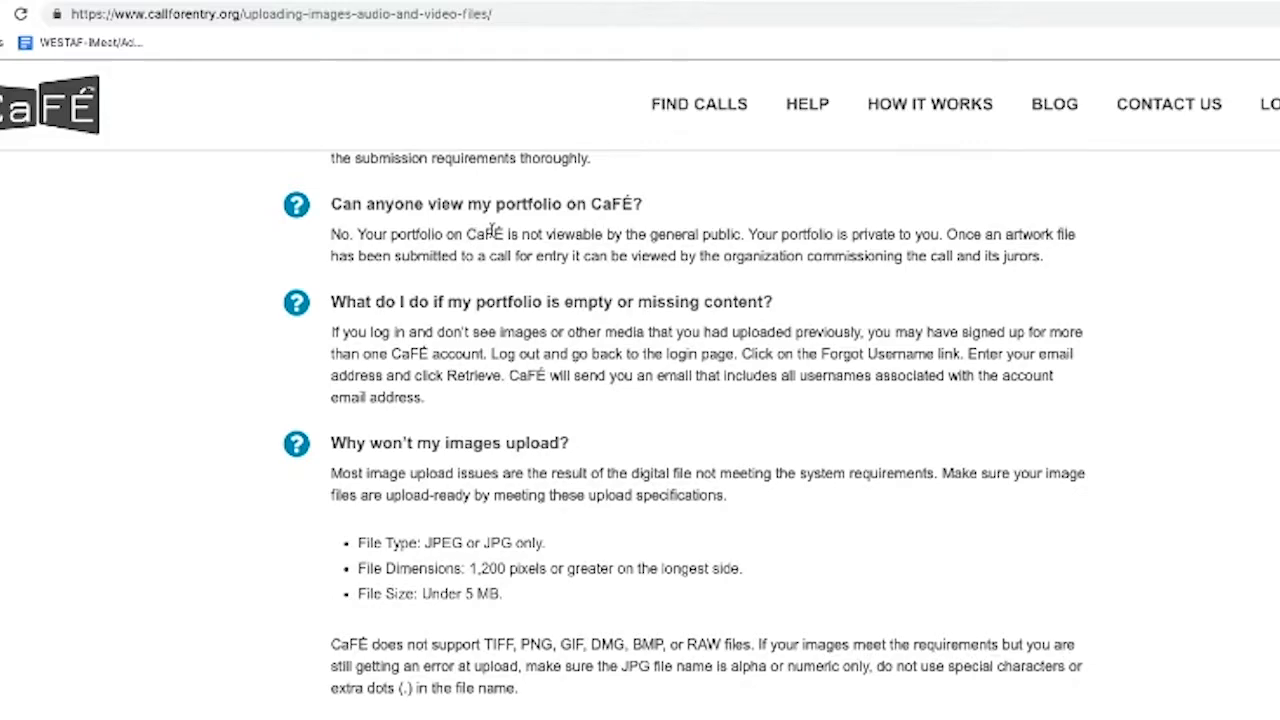
scroll(492, 230, "down", 1)
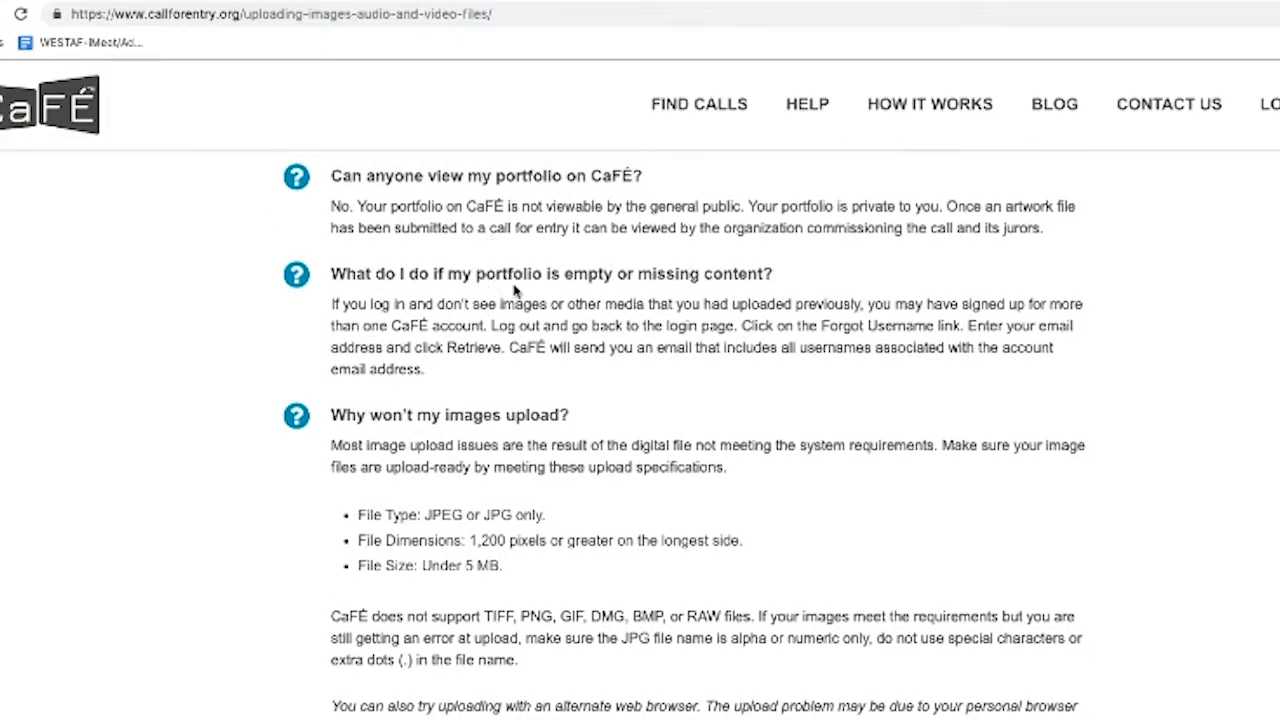
scroll(514, 288, "down", 1)
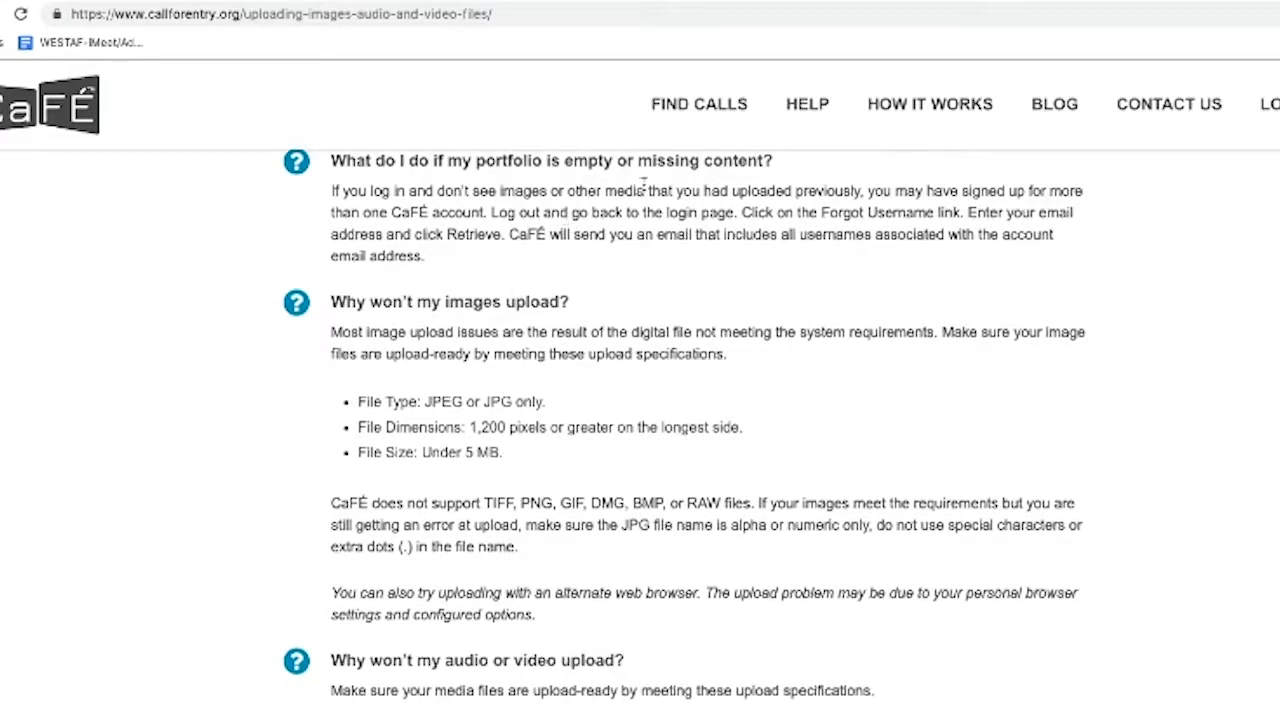
scroll(666, 286, "down", 1)
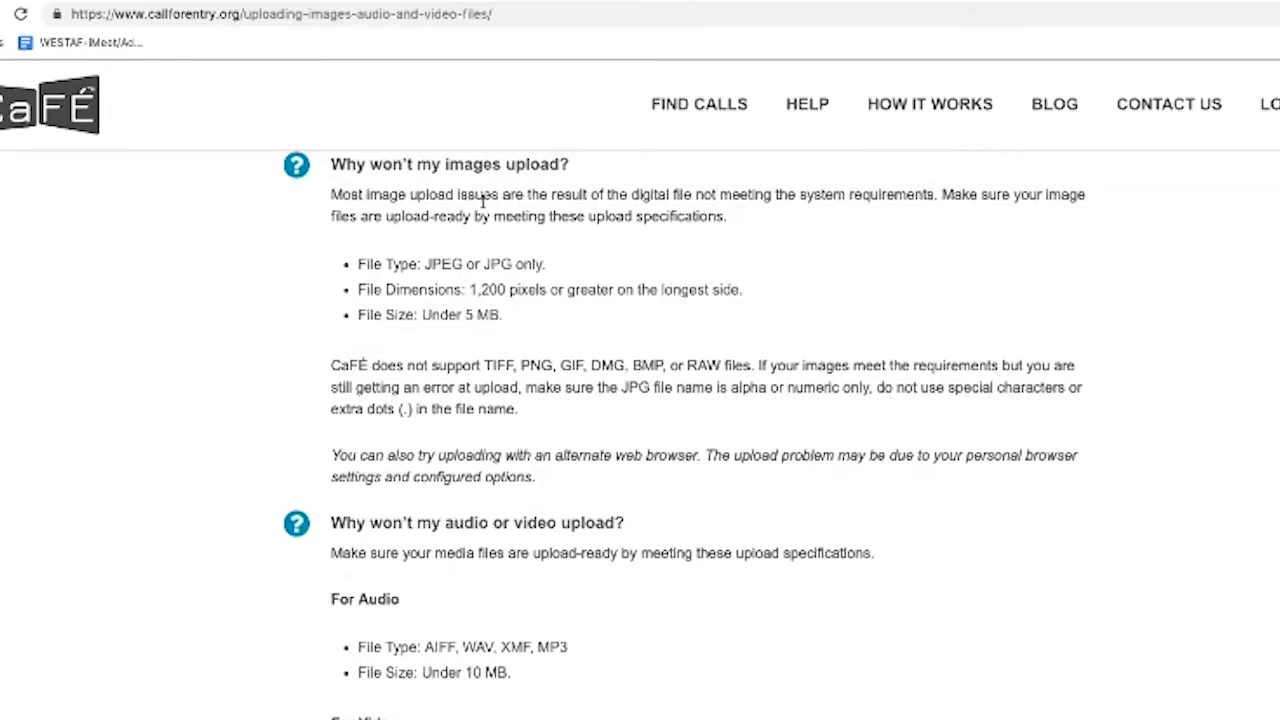
scroll(518, 235, "down", 2)
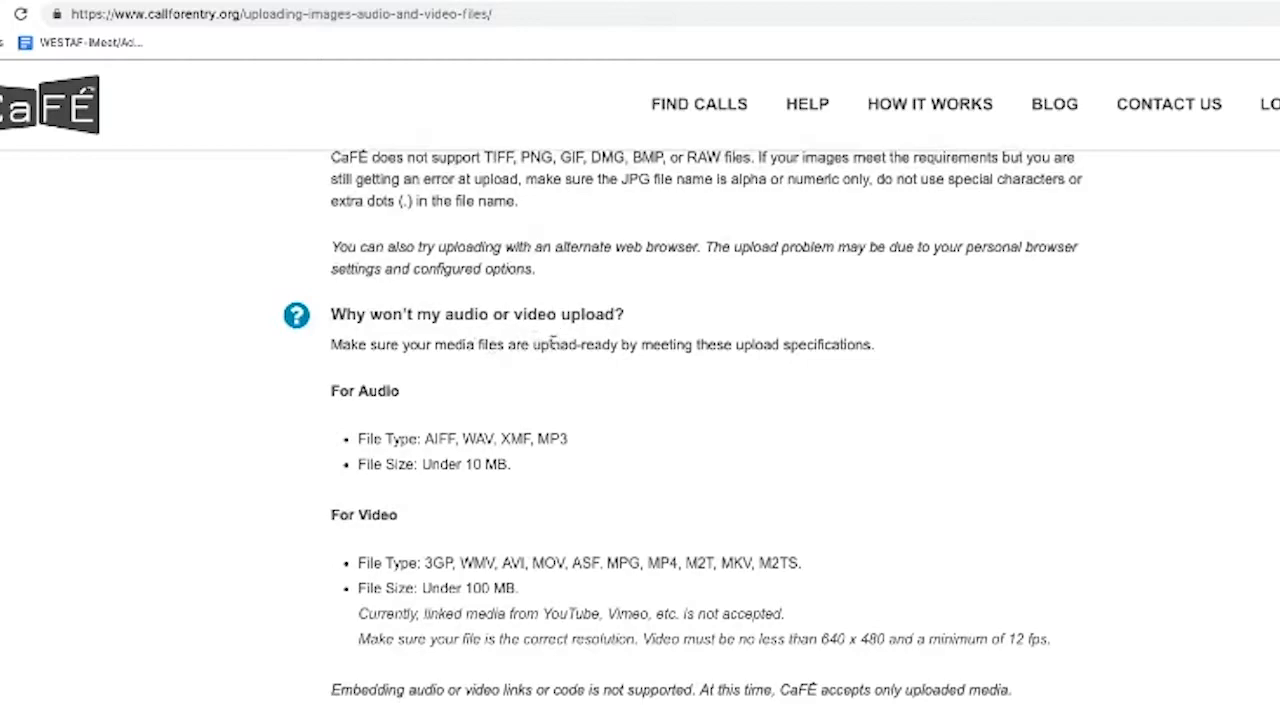
scroll(552, 343, "down", 1)
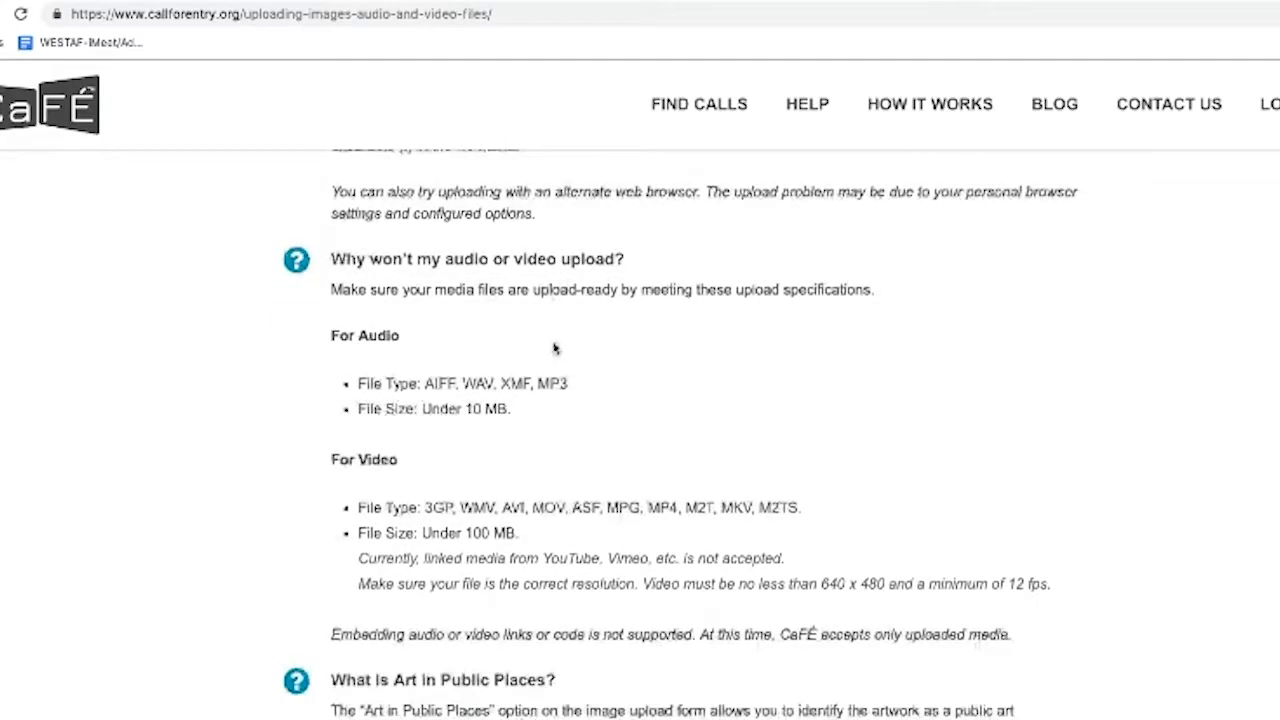
scroll(552, 343, "down", 1)
scroll(552, 343, "down", 1)
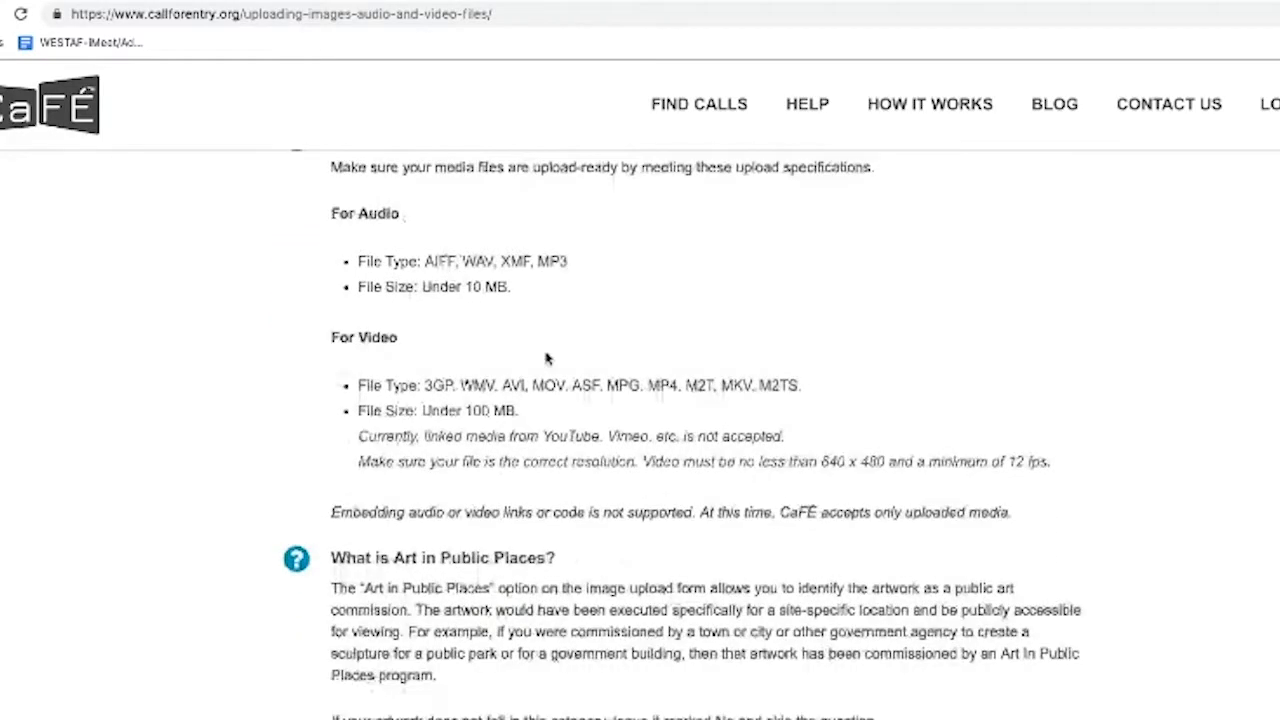
scroll(547, 358, "down", 2)
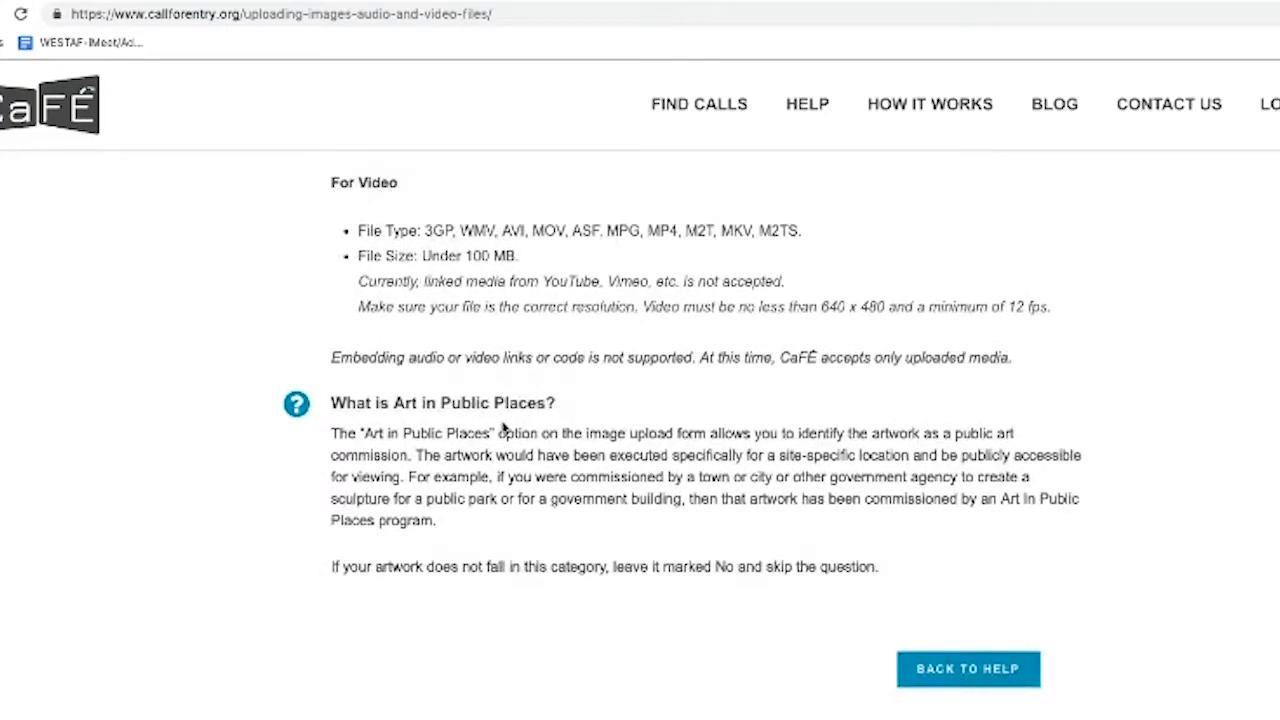
scroll(485, 500, "down", 1)
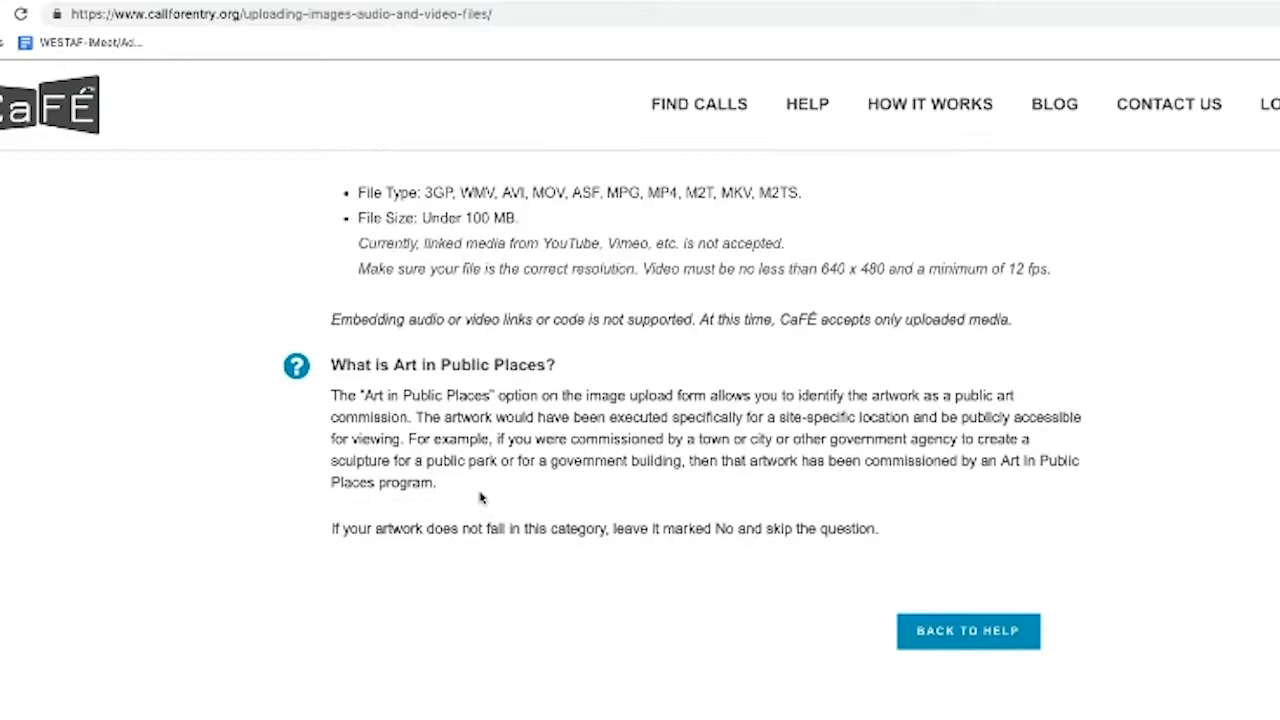
scroll(480, 497, "up", 5)
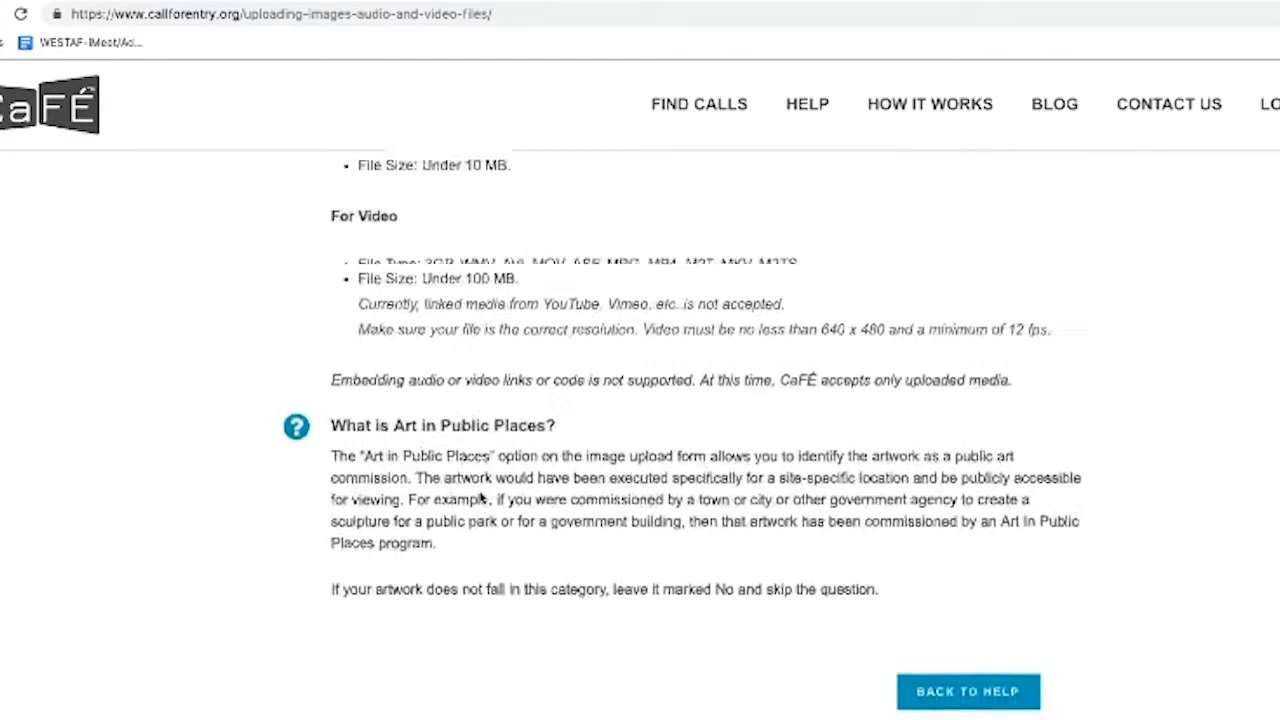
scroll(480, 497, "up", 10)
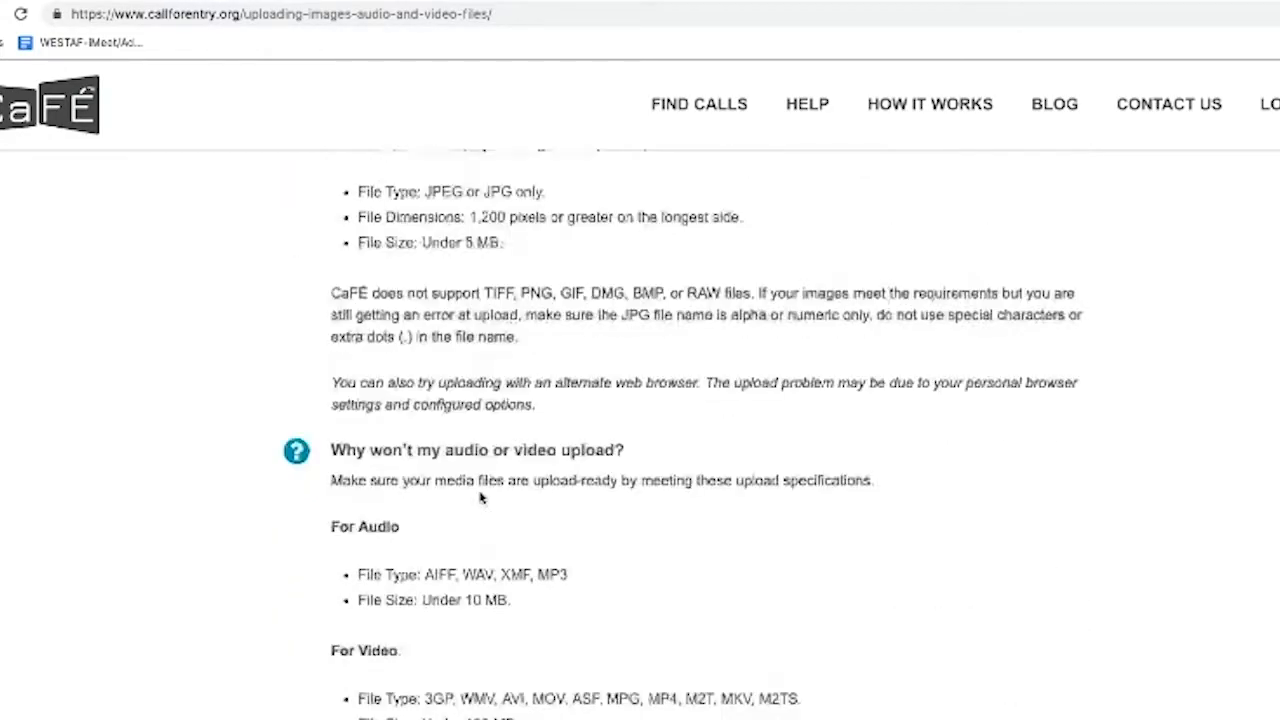
scroll(480, 497, "up", 8)
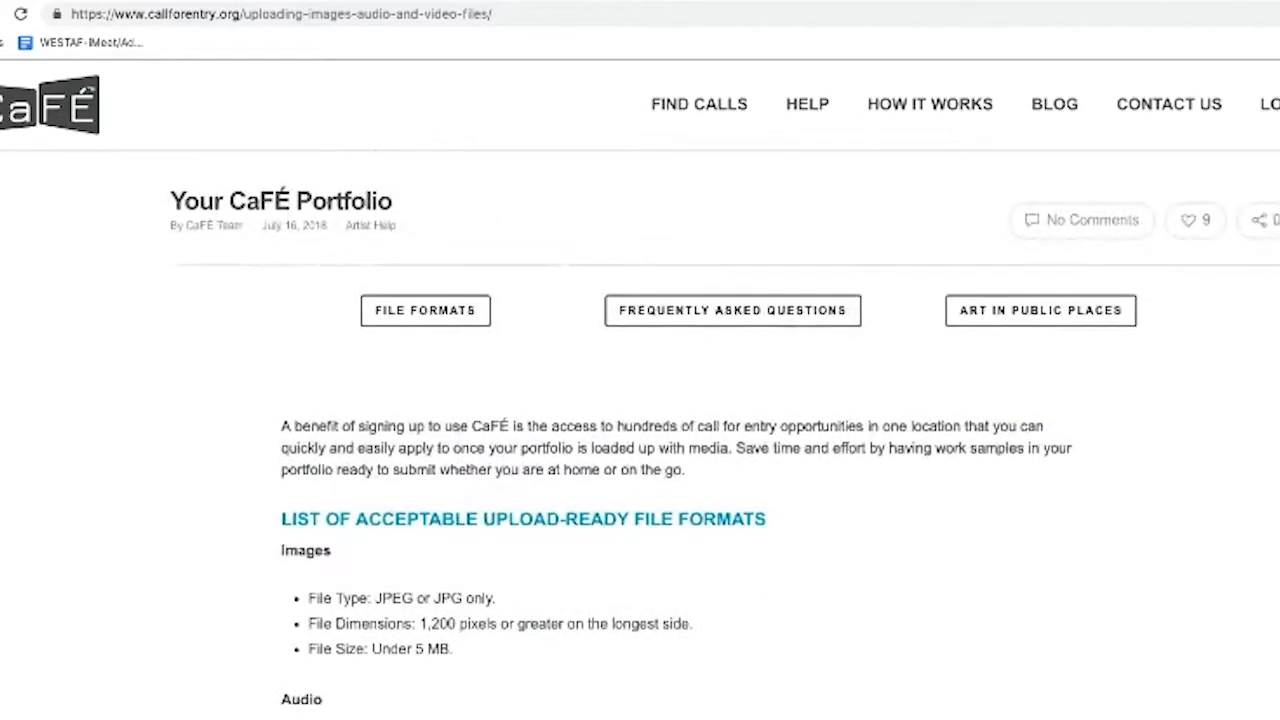
Navigate back from the help article to the My Portfolio page
key("alt+Left")
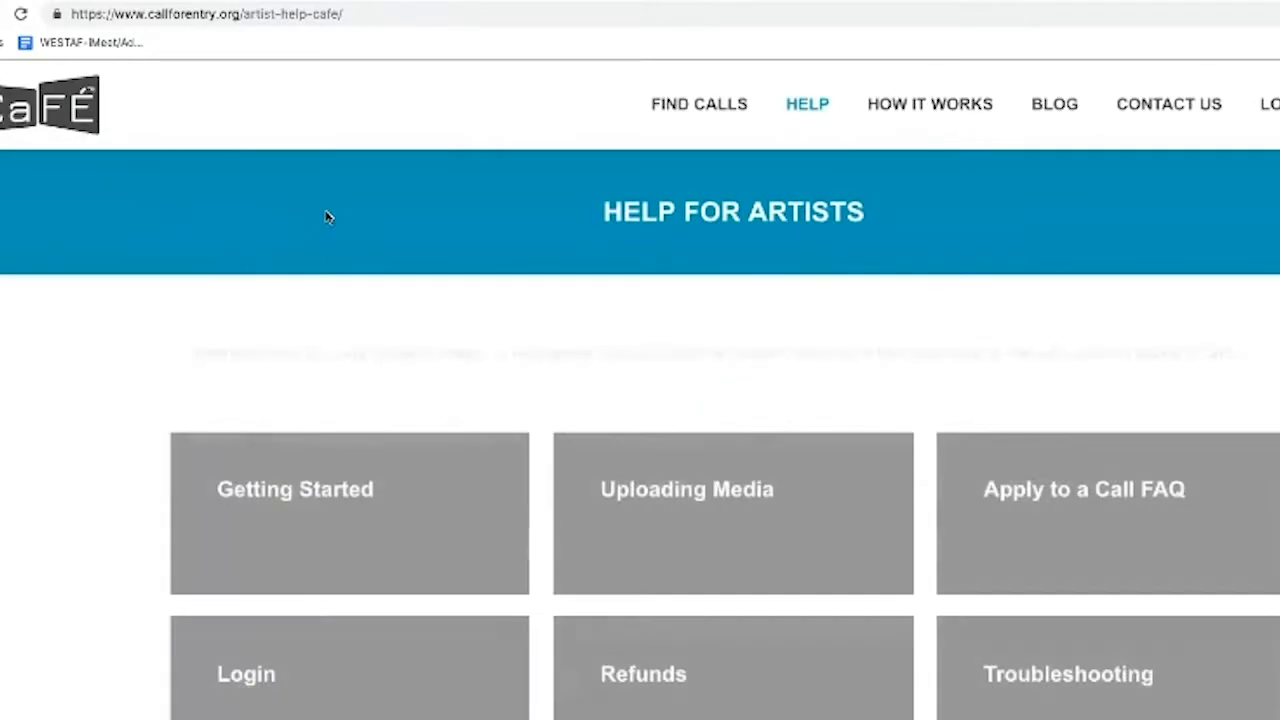
key("alt+Right")
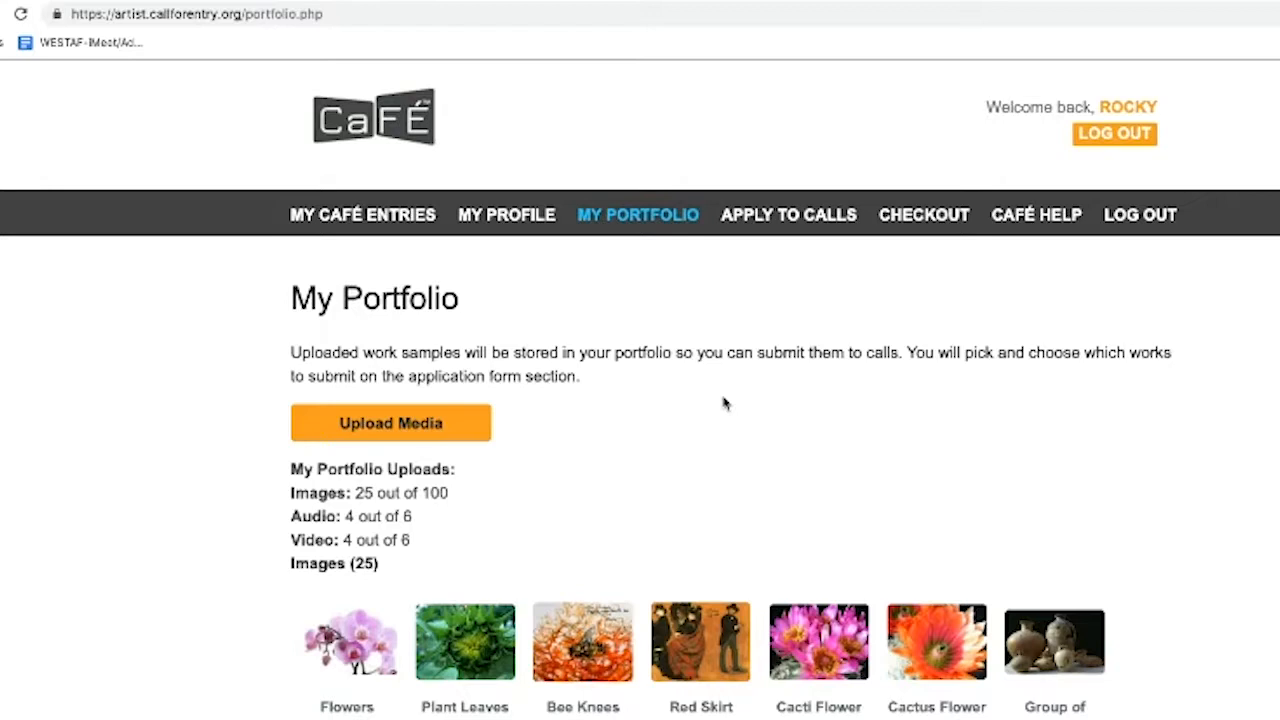
Start a new Image upload and attach pencils test image.jpg from the Desktop
left_click(397, 428)
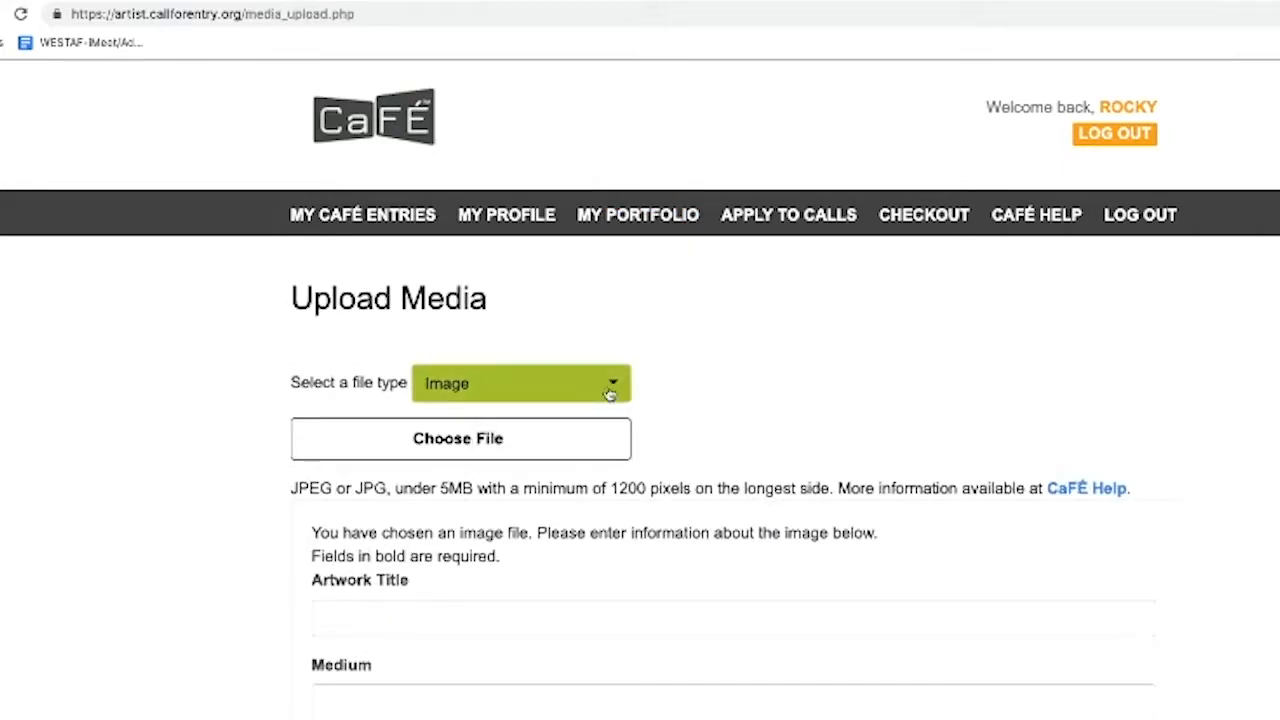
left_click(612, 390)
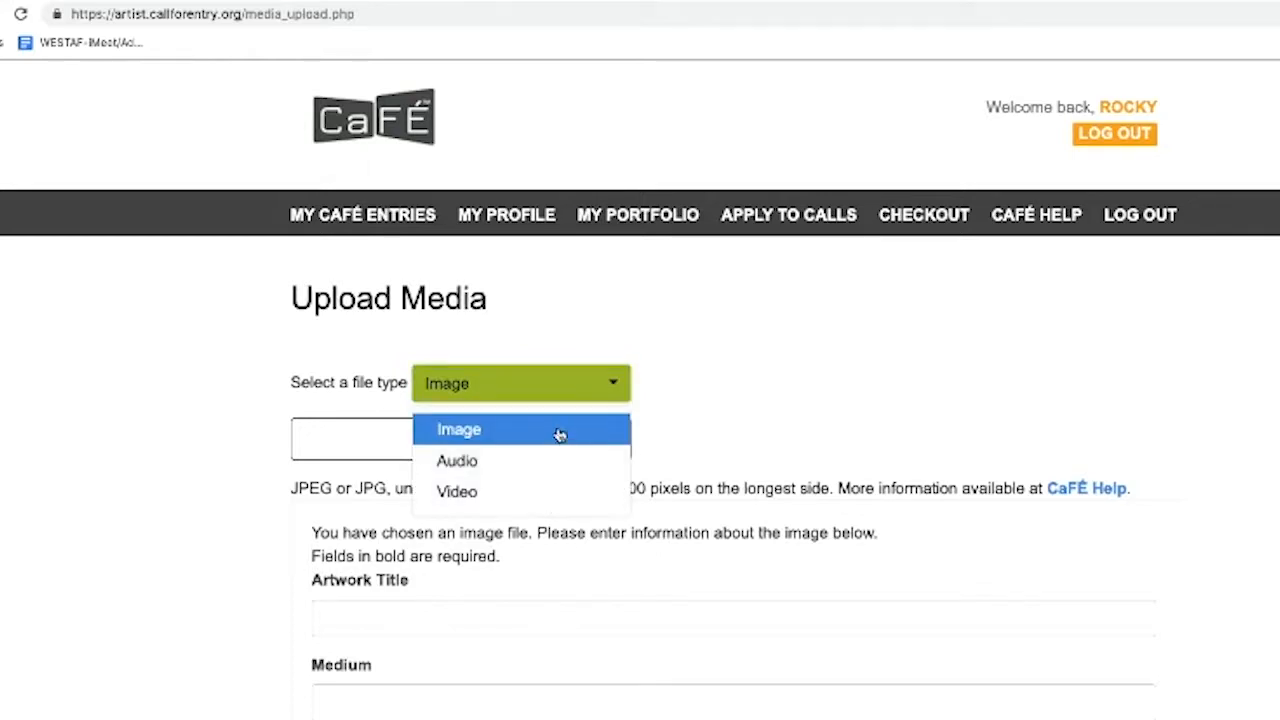
left_click(558, 435)
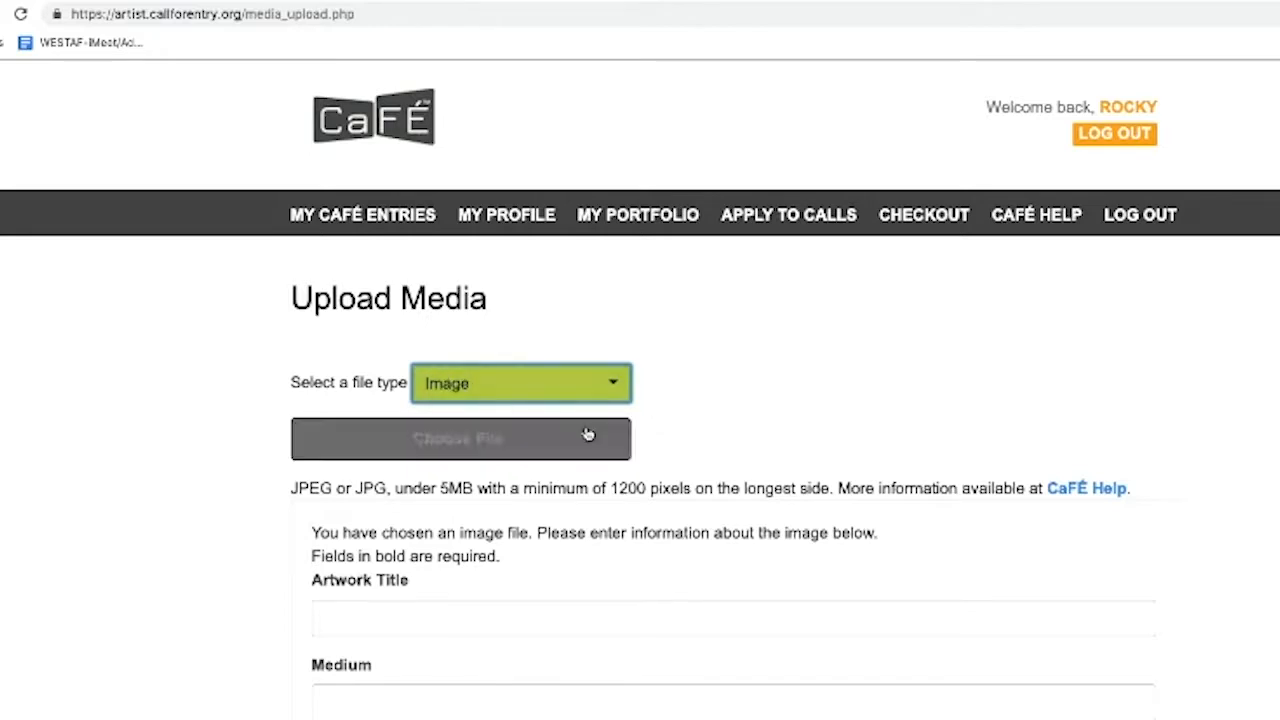
left_click(536, 446)
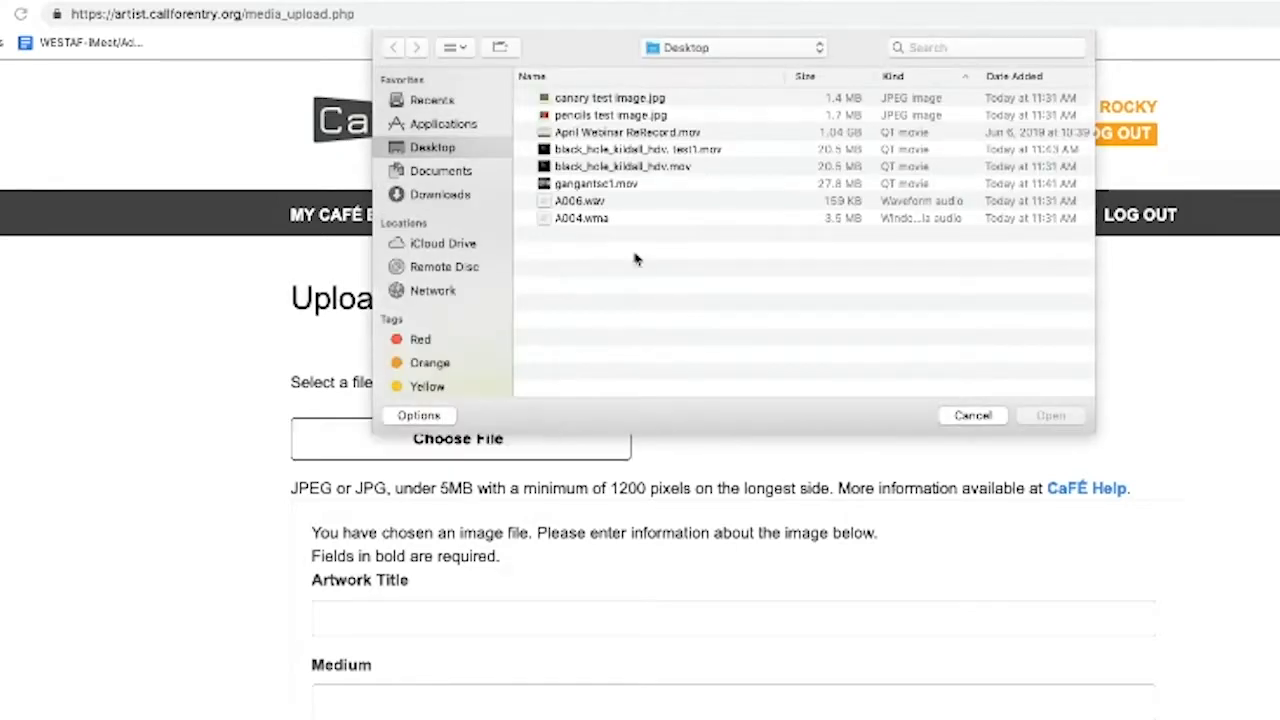
left_click(619, 117)
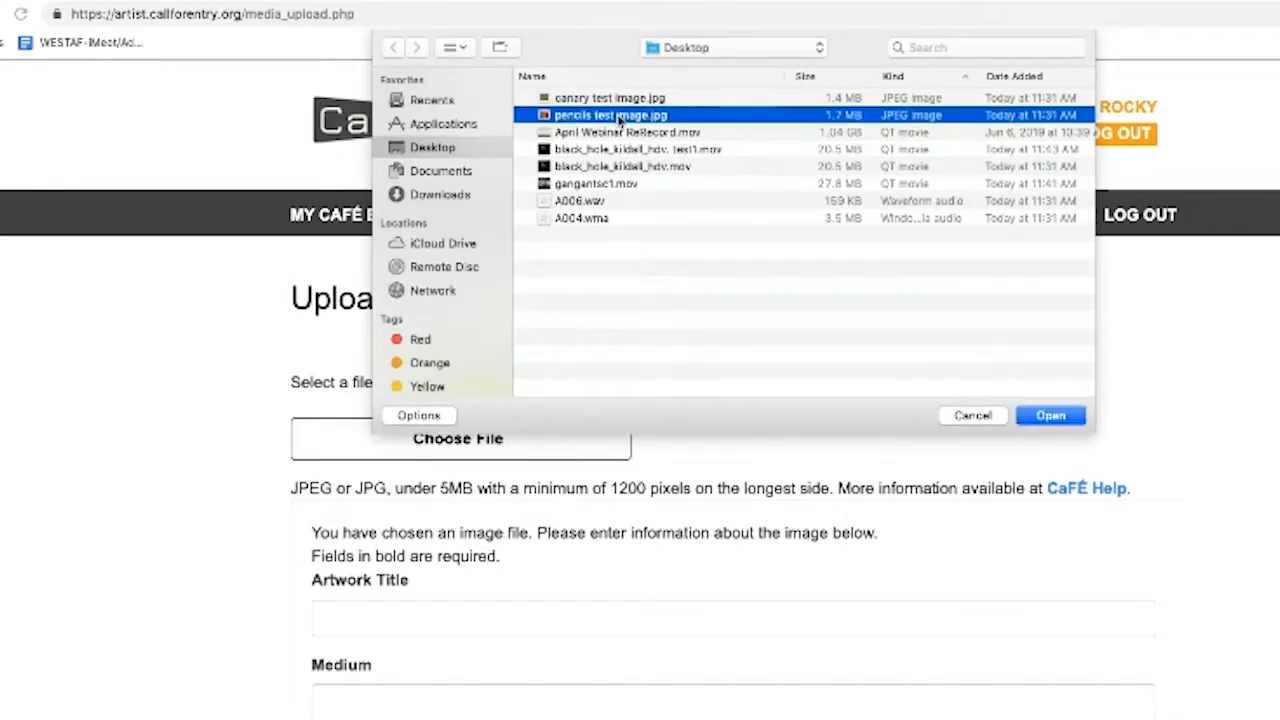
double_click(619, 117)
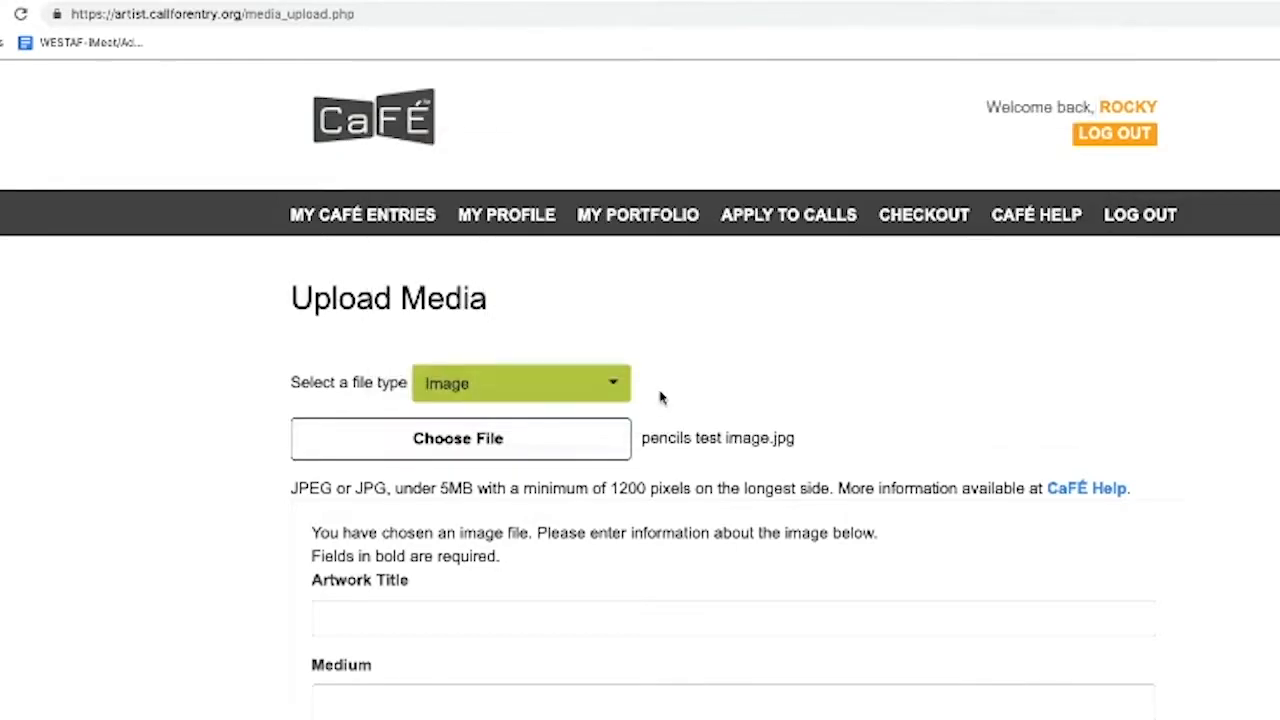
left_click_drag(636, 440, 833, 442)
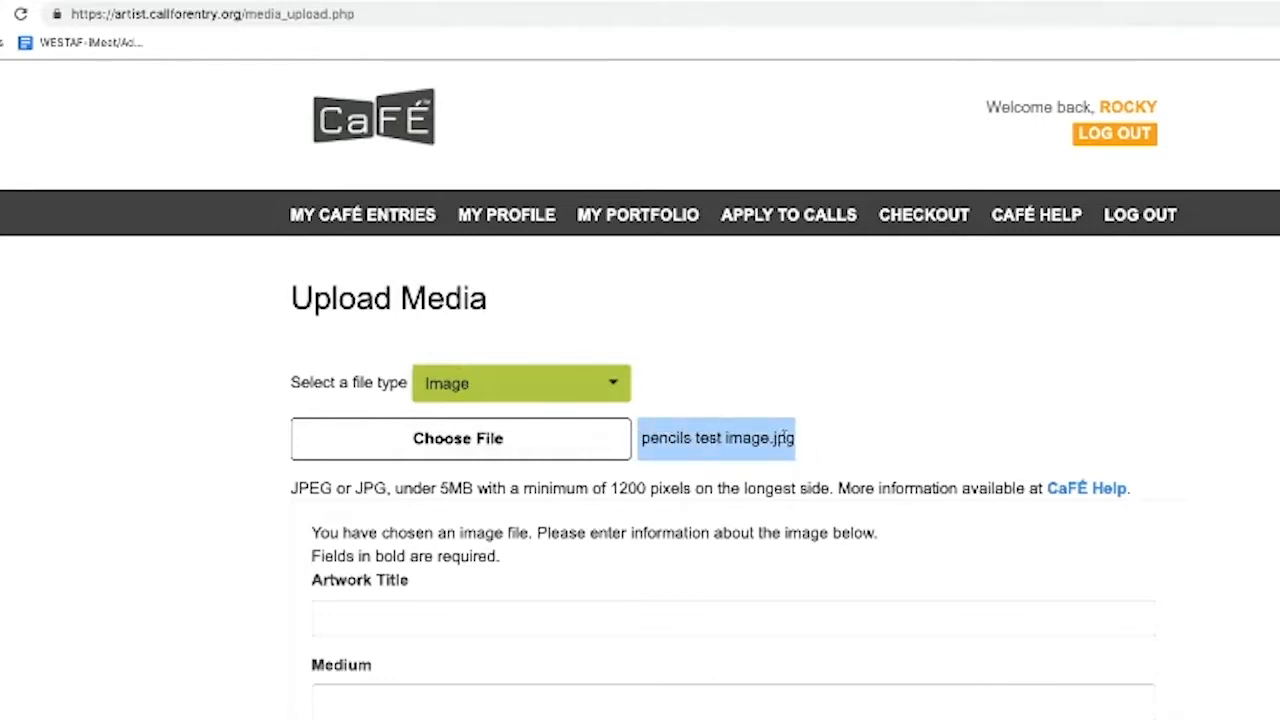
left_click(868, 441)
Enter 'test' as both the artwork title and the medium
scroll(754, 471, "down", 1)
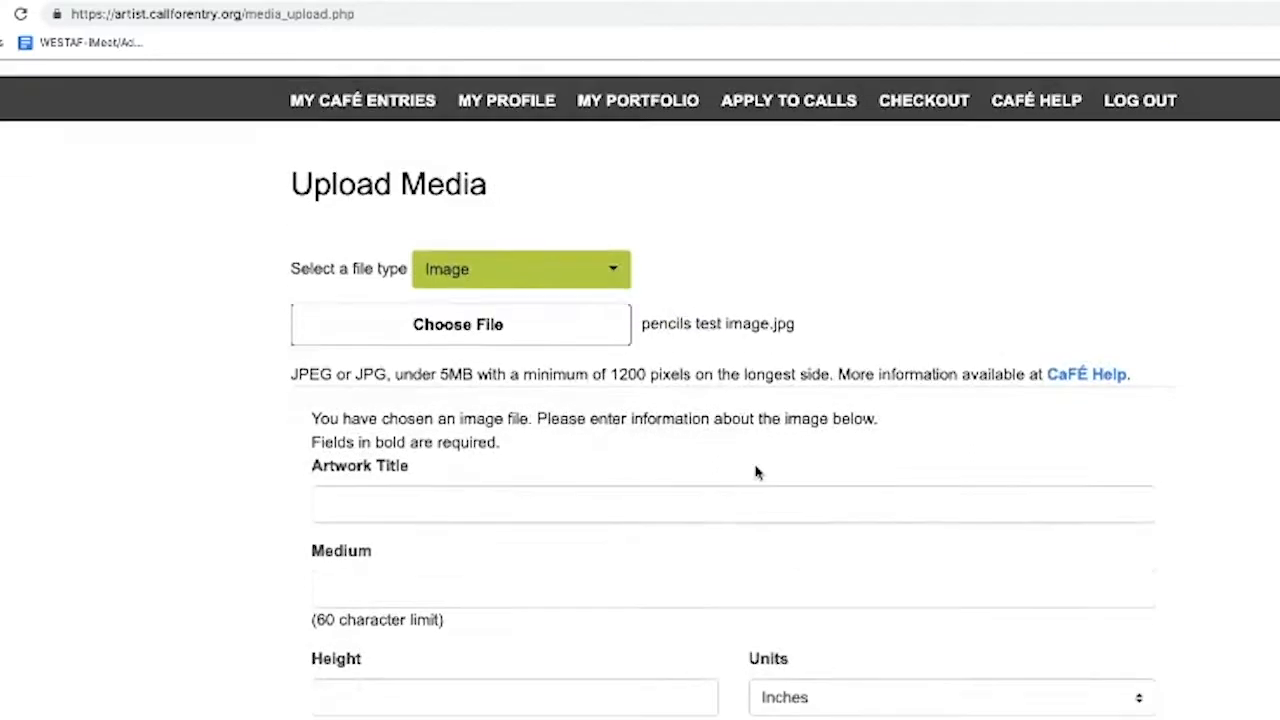
left_click(657, 503)
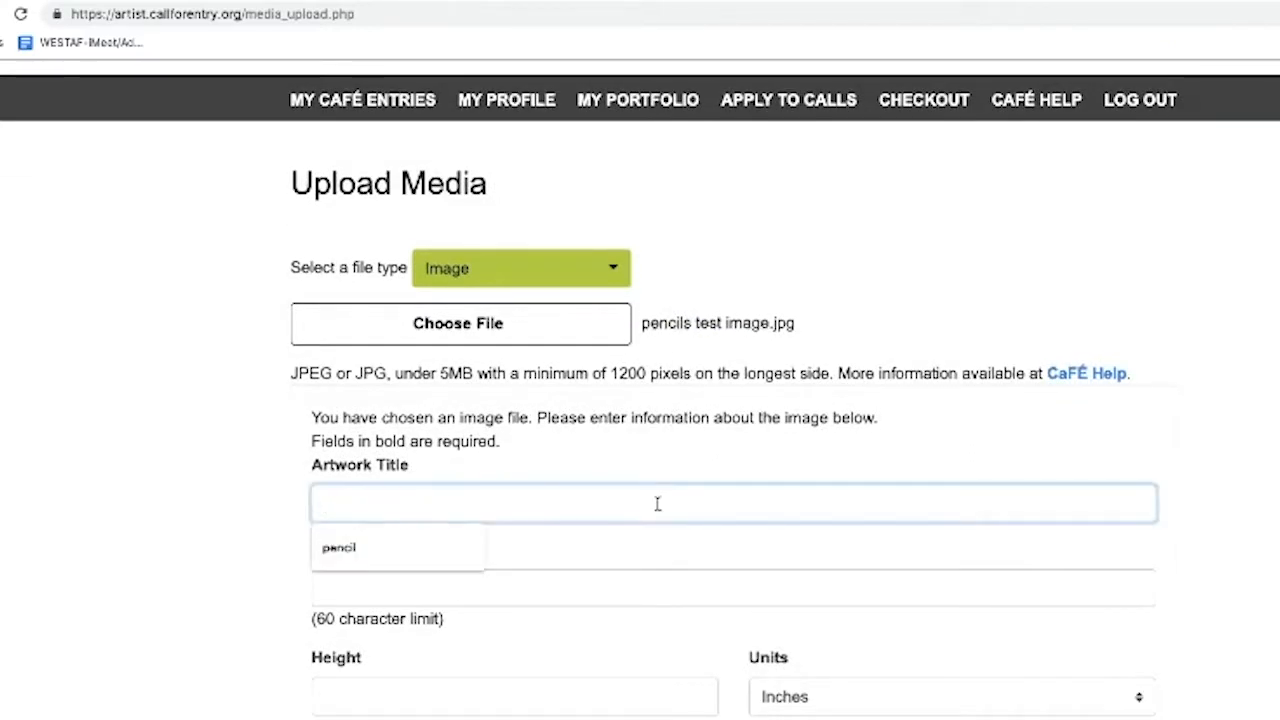
type("test")
key("Tab")
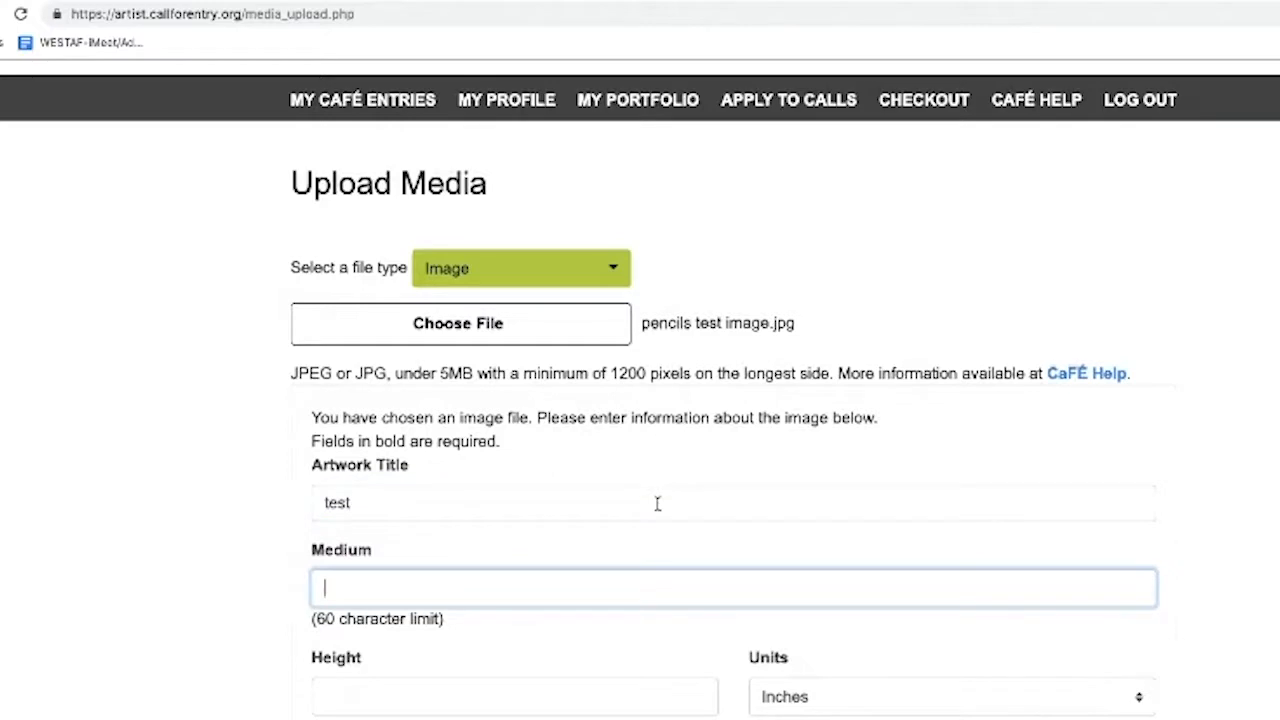
type("test")
key("Tab")
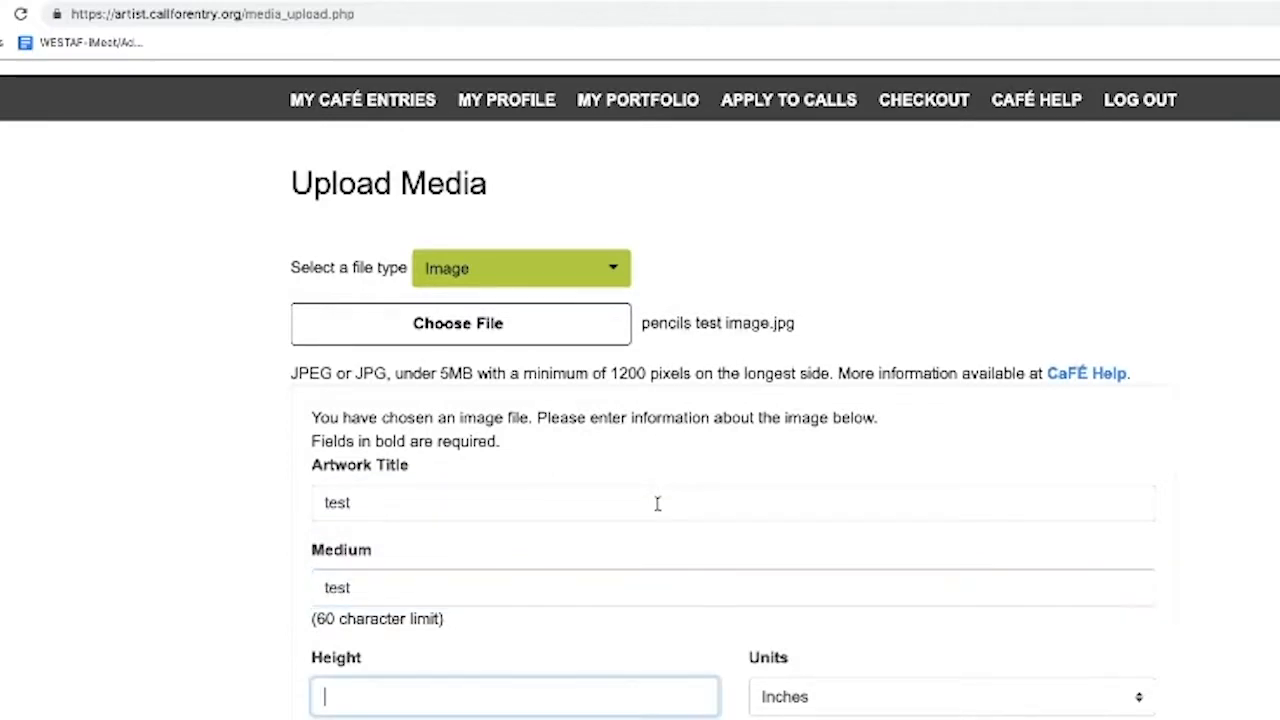
Set the artwork dimensions to 1 × 1 × 1 inches
scroll(668, 475, "down", 2)
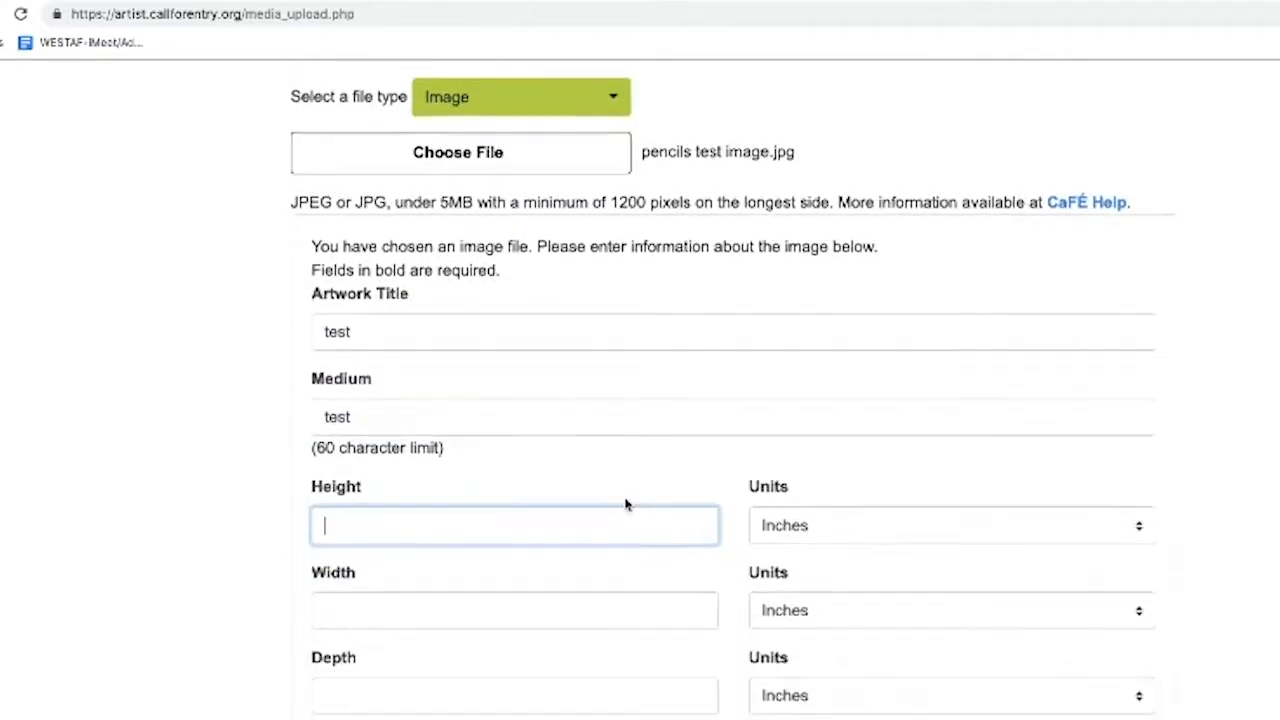
scroll(623, 503, "down", 1)
type("1")
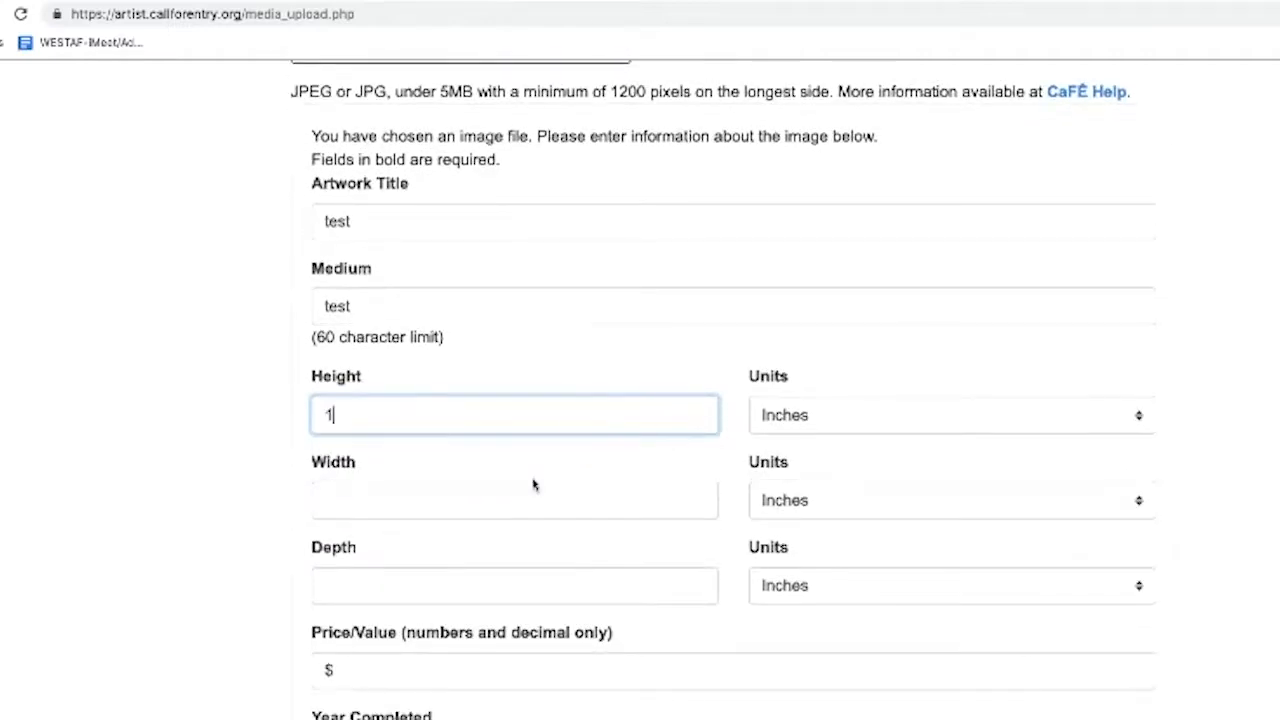
left_click(520, 495)
type("1")
left_click(497, 583)
type("1")
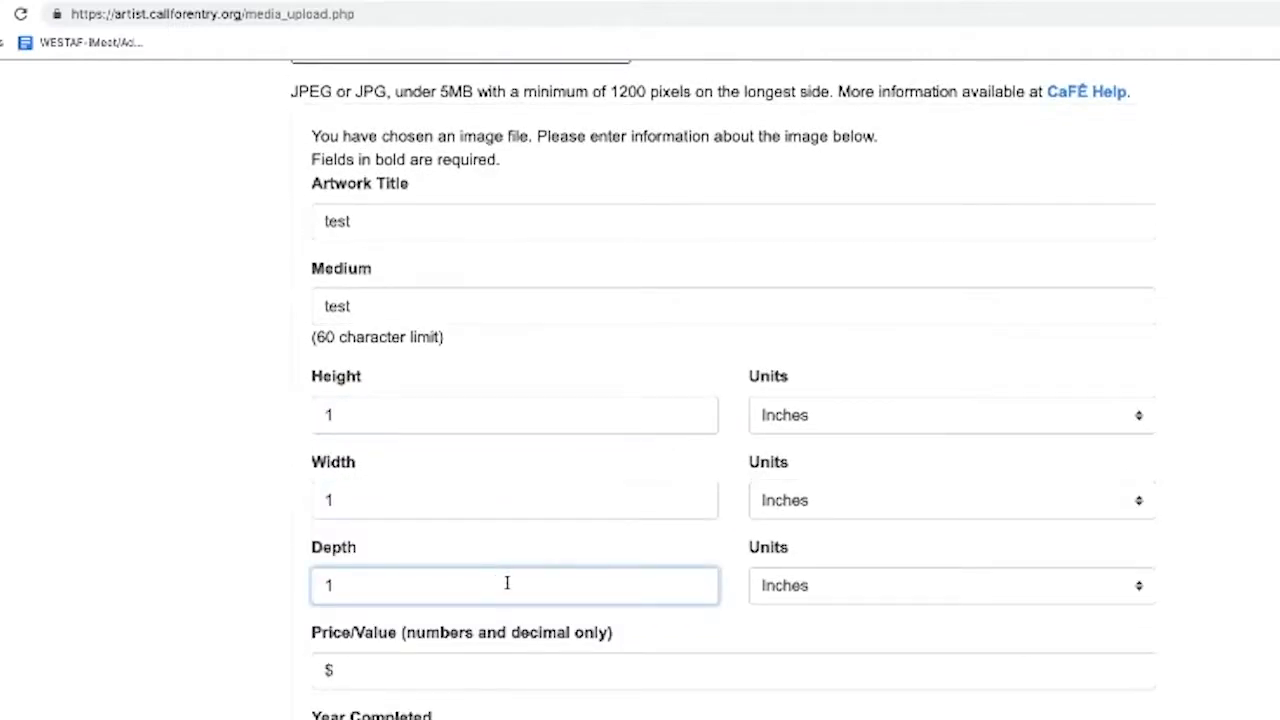
left_click(803, 426)
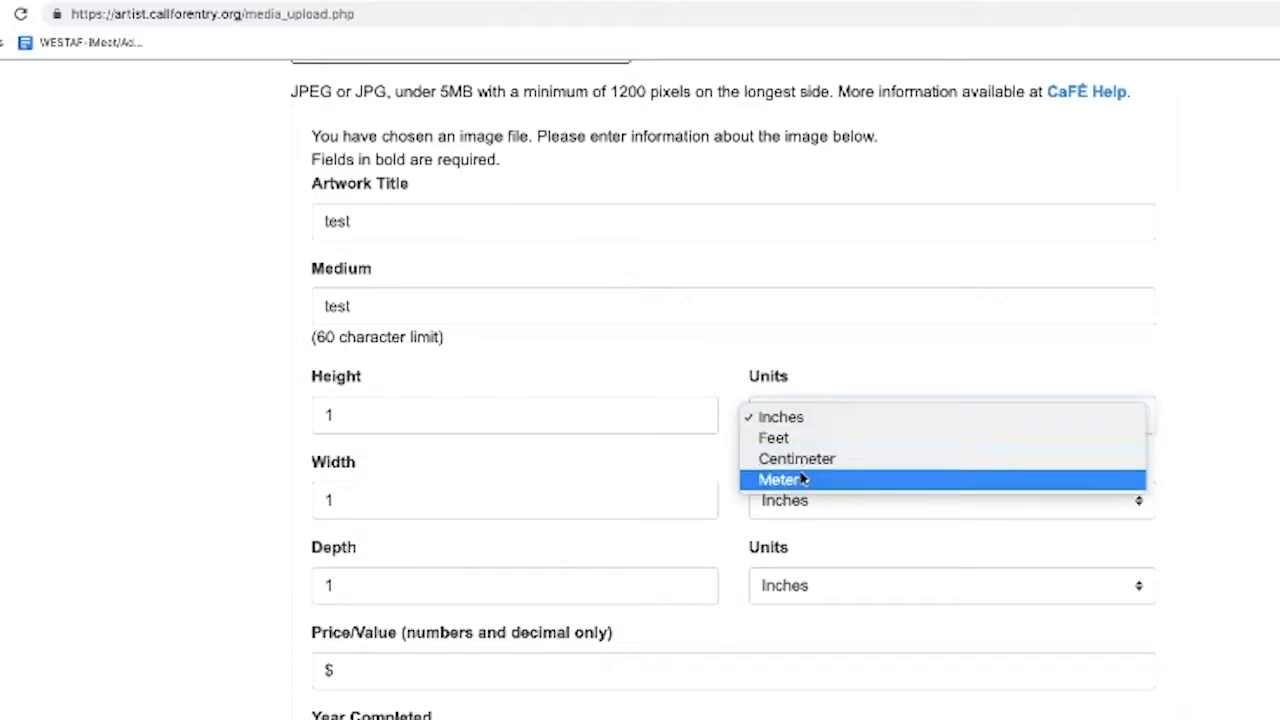
left_click(838, 372)
Enter price 99 and year 1999, and choose Photography as the primary discipline
scroll(706, 563, "down", 2)
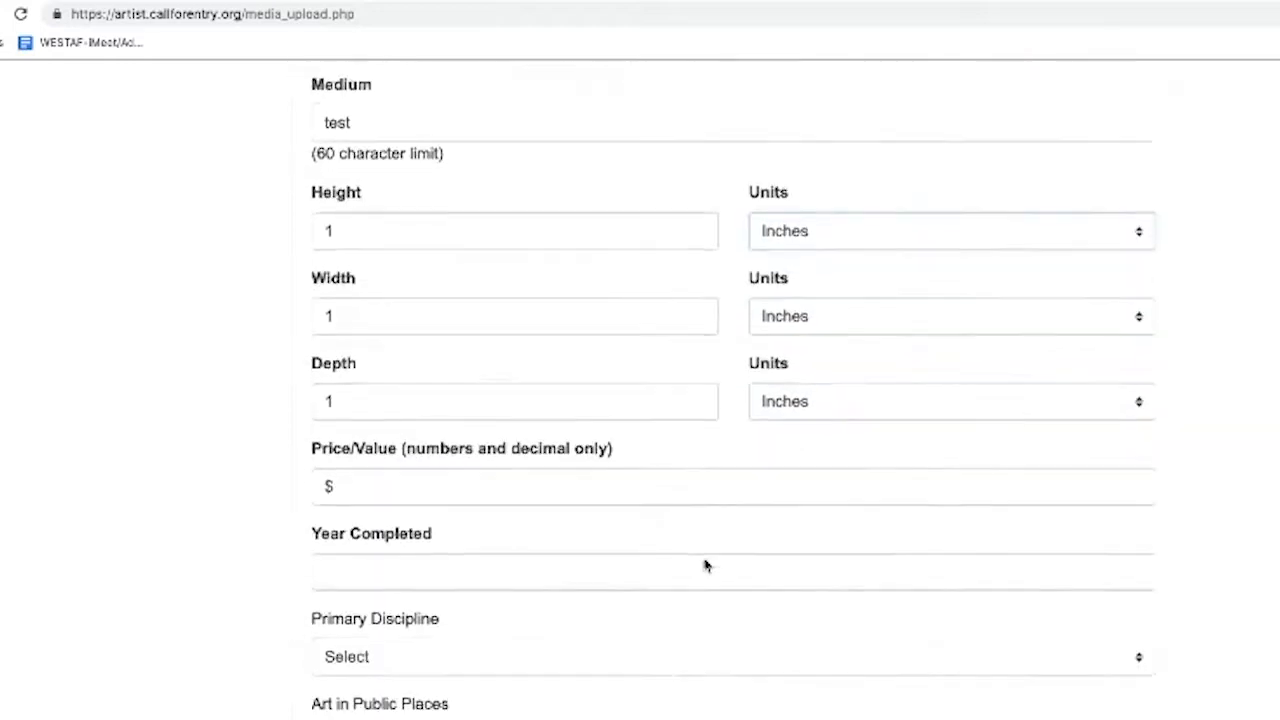
left_click(634, 477)
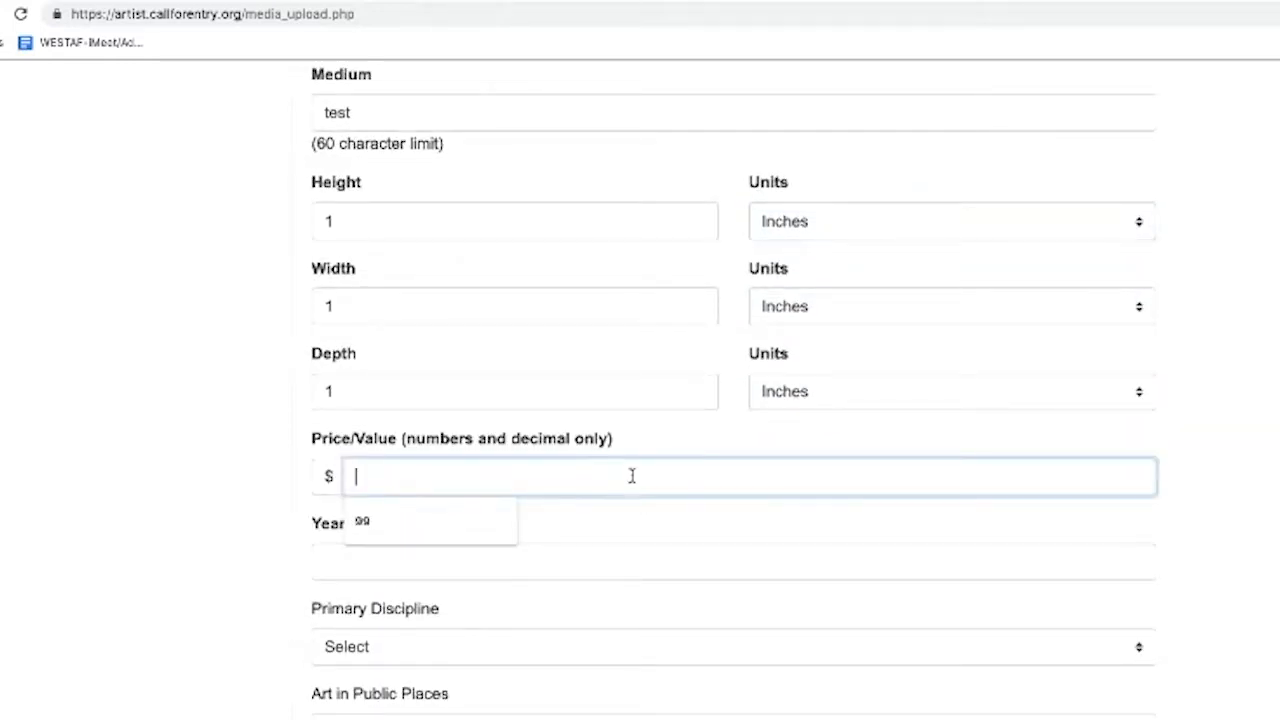
type("99")
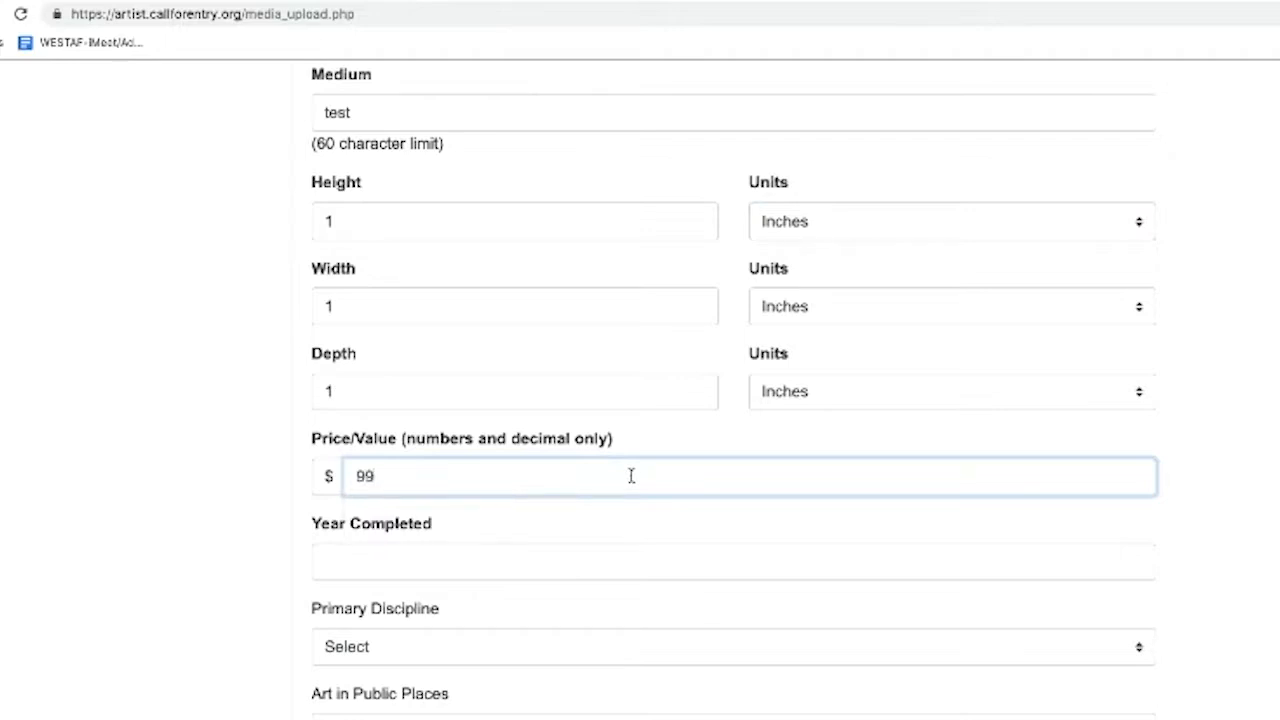
left_click(592, 559)
type("1999")
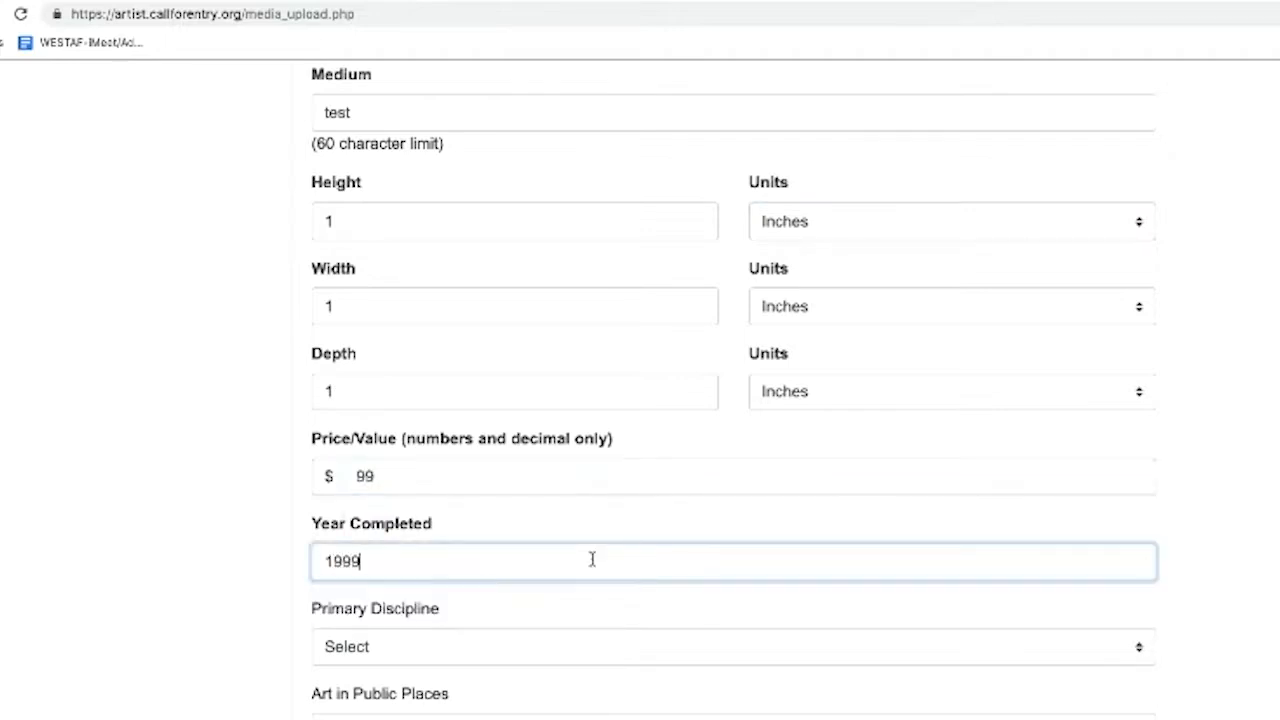
scroll(469, 605, "down", 1)
left_click(469, 611)
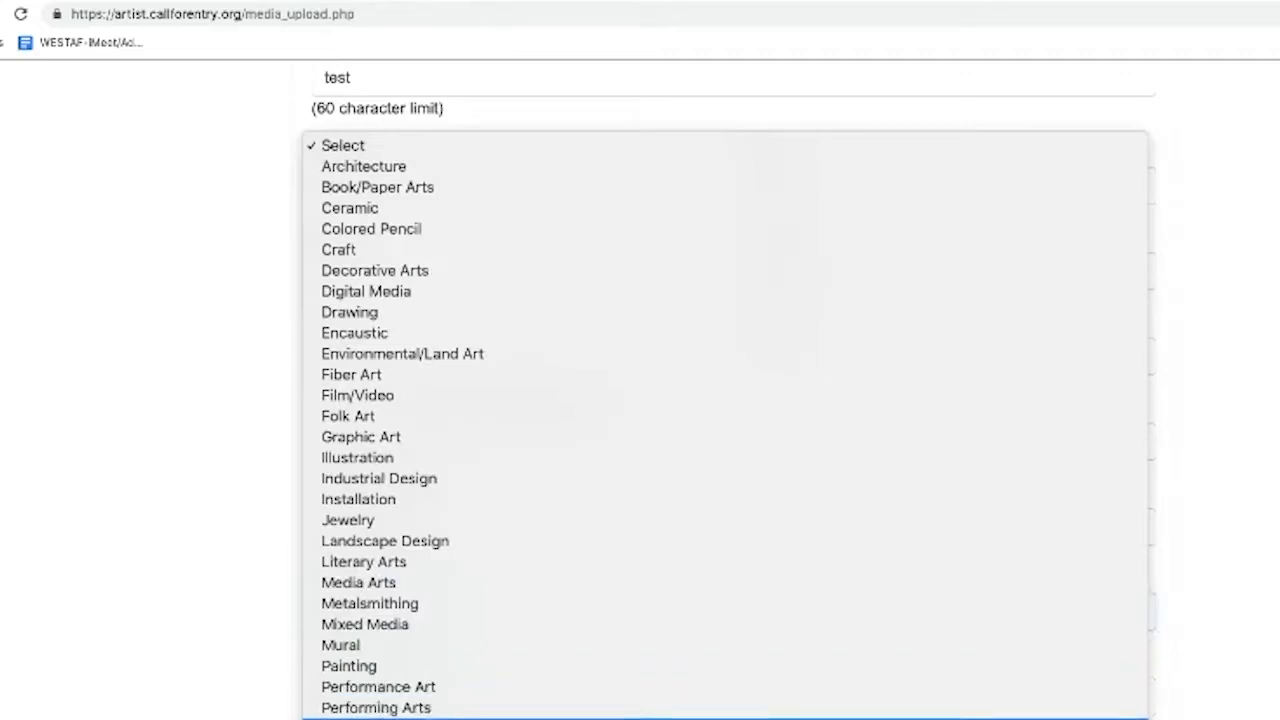
left_click(430, 716)
Set Art in Public Places to No after previewing the public art fields Yes reveals
scroll(265, 640, "down", 3)
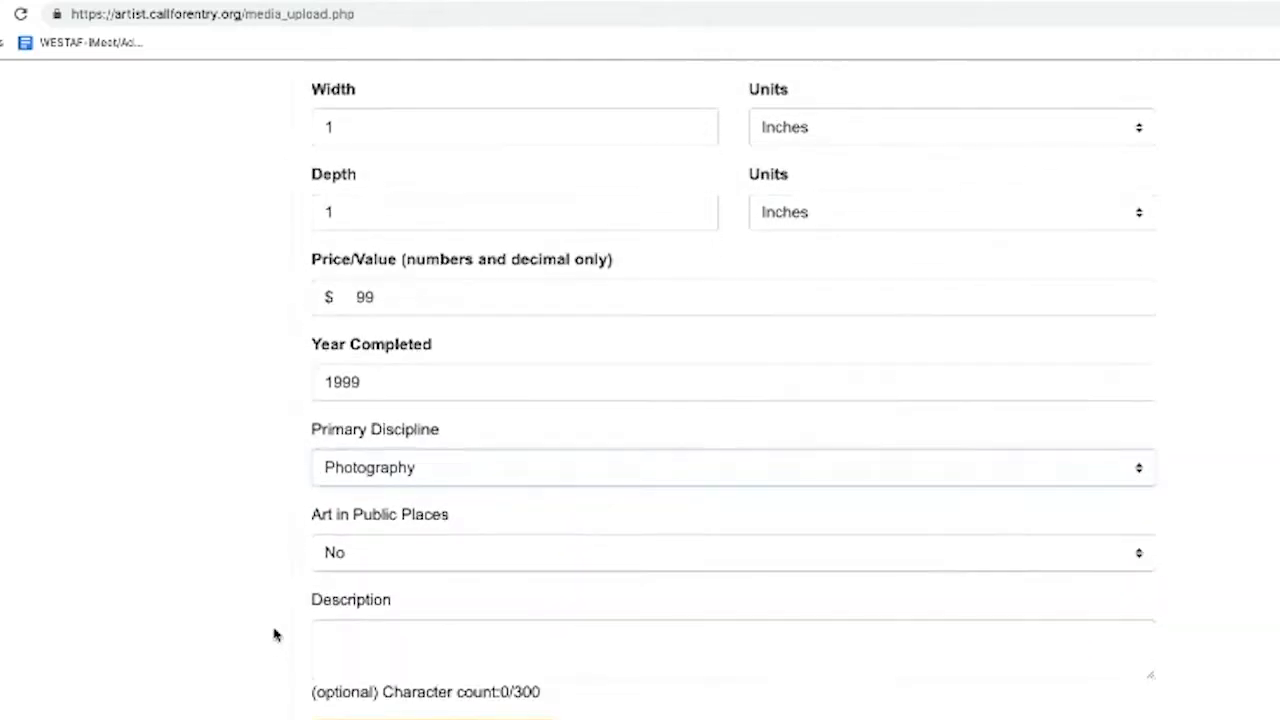
left_click(361, 559)
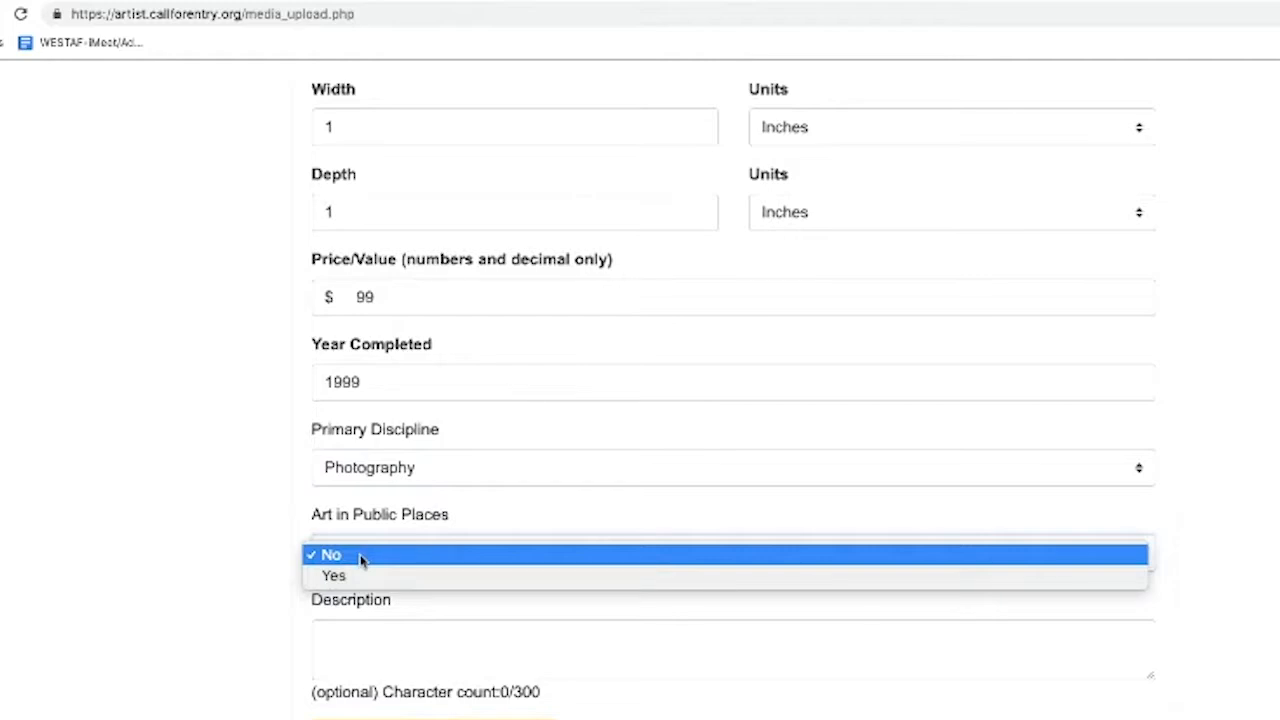
left_click(357, 574)
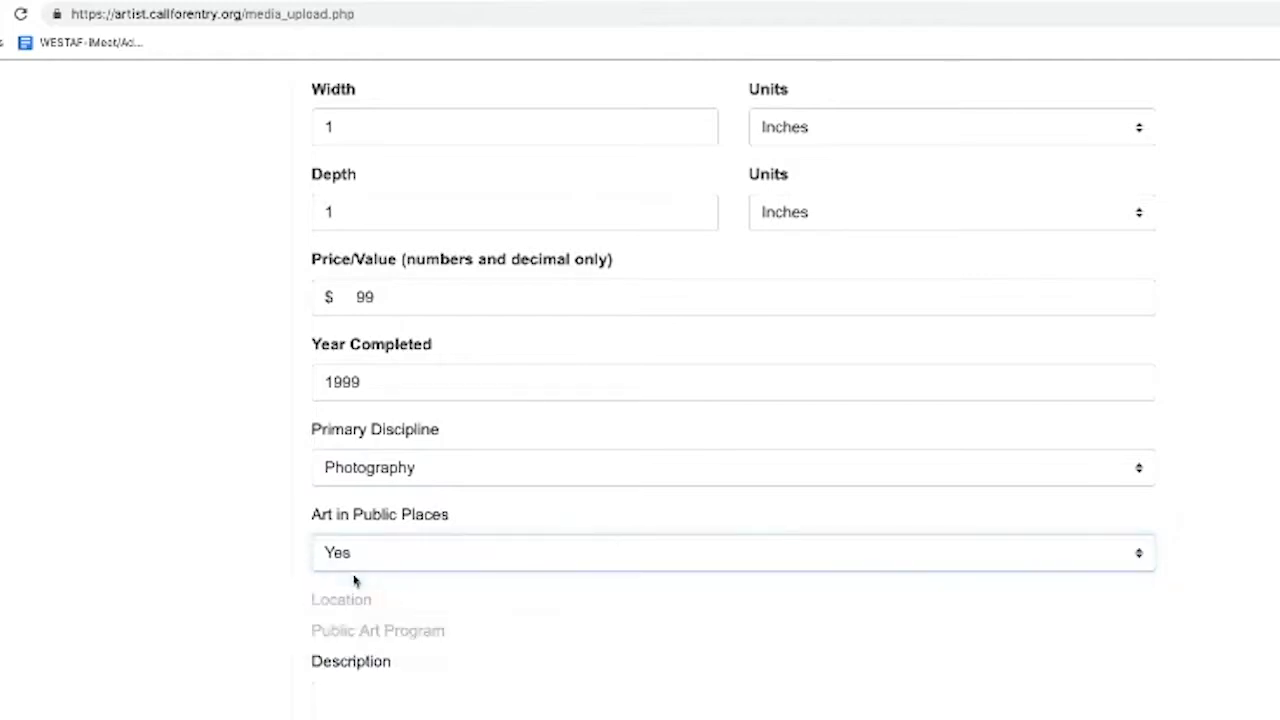
scroll(358, 587, "down", 1)
left_click(354, 605)
left_click(354, 699)
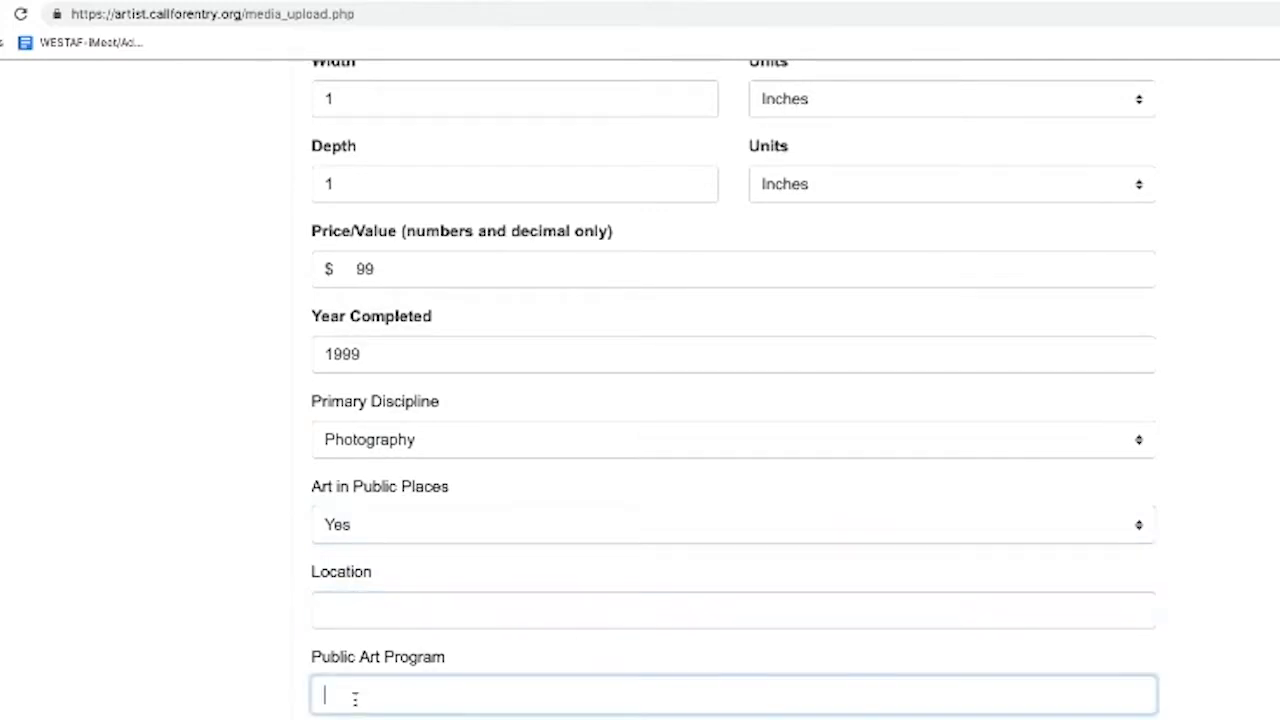
left_click(384, 533)
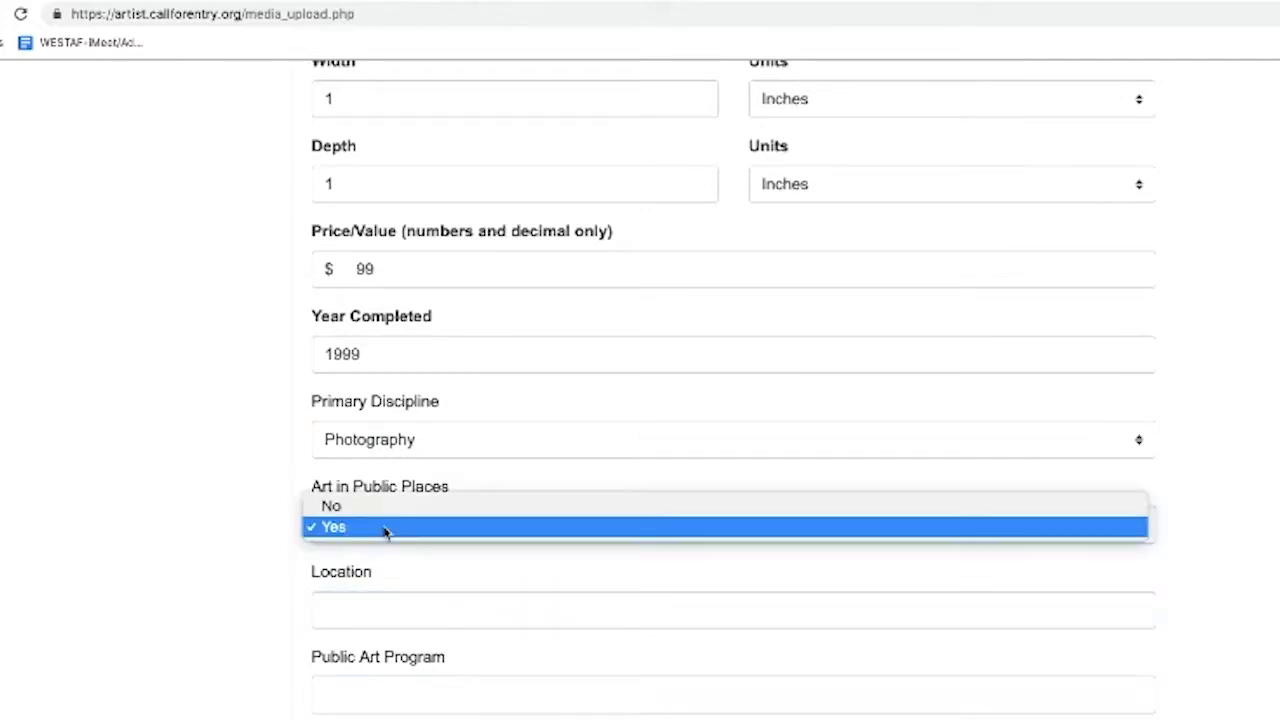
left_click(384, 508)
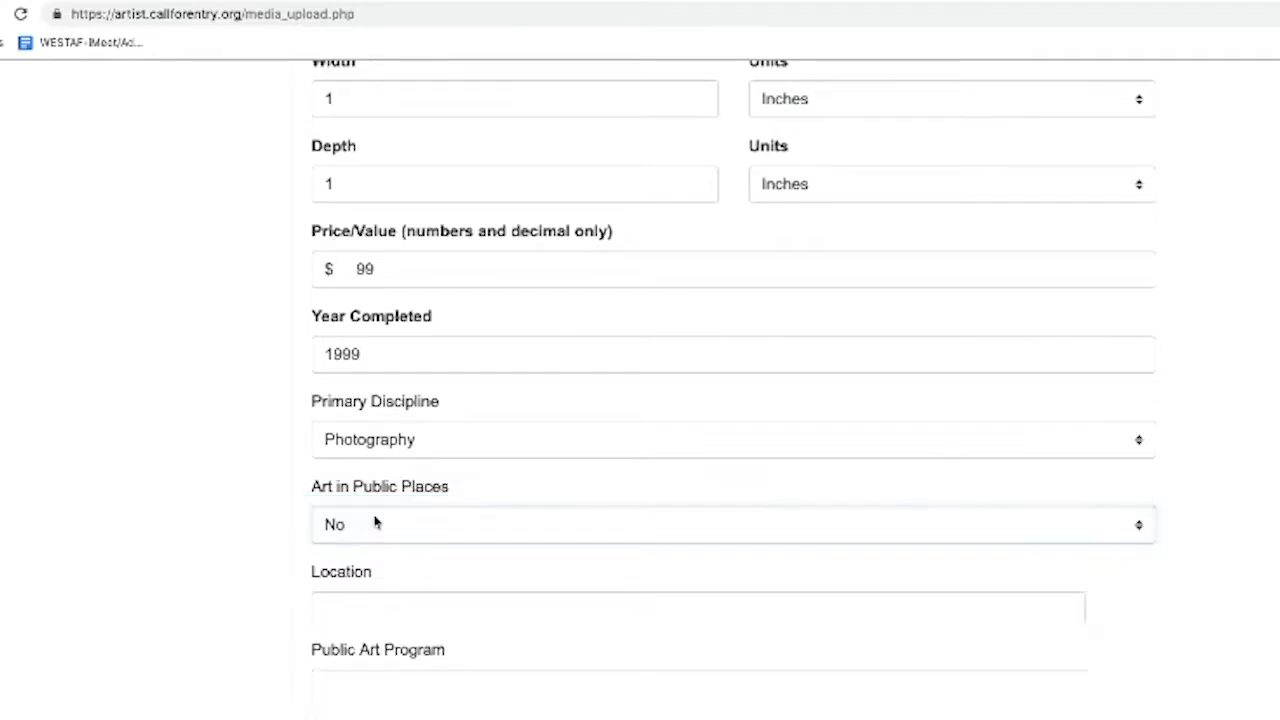
scroll(320, 565, "down", 1)
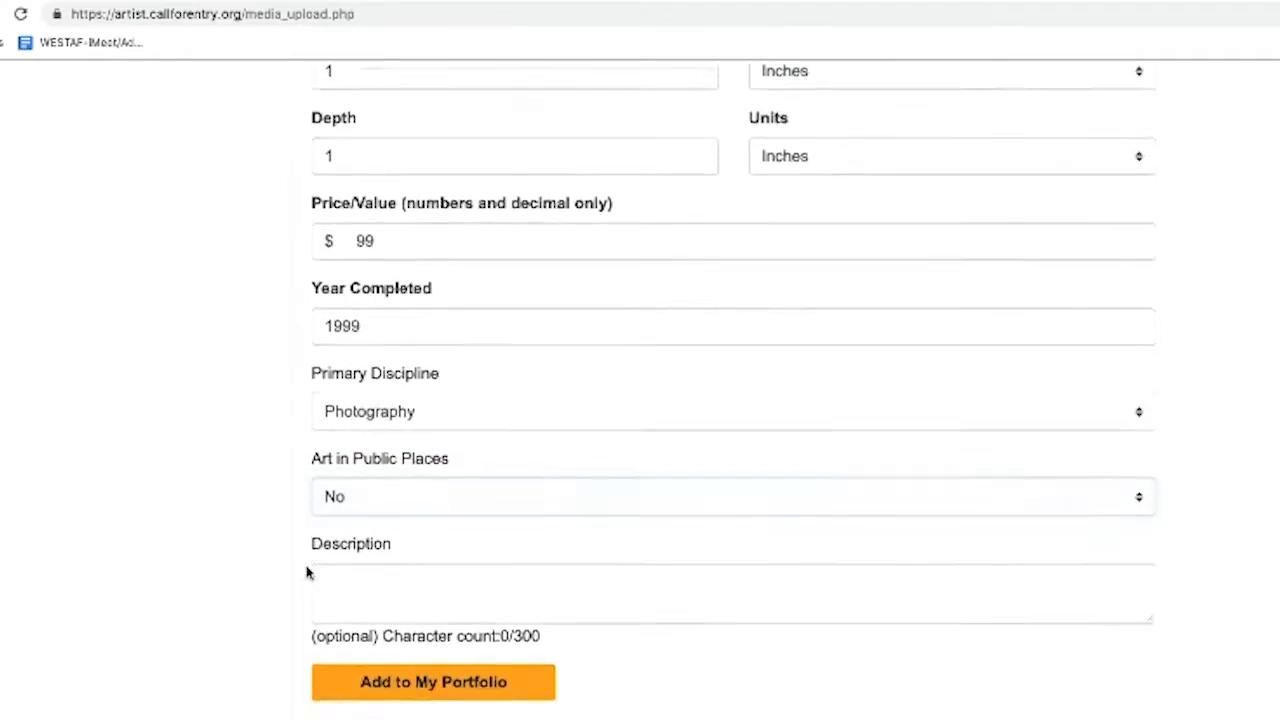
left_click(356, 580)
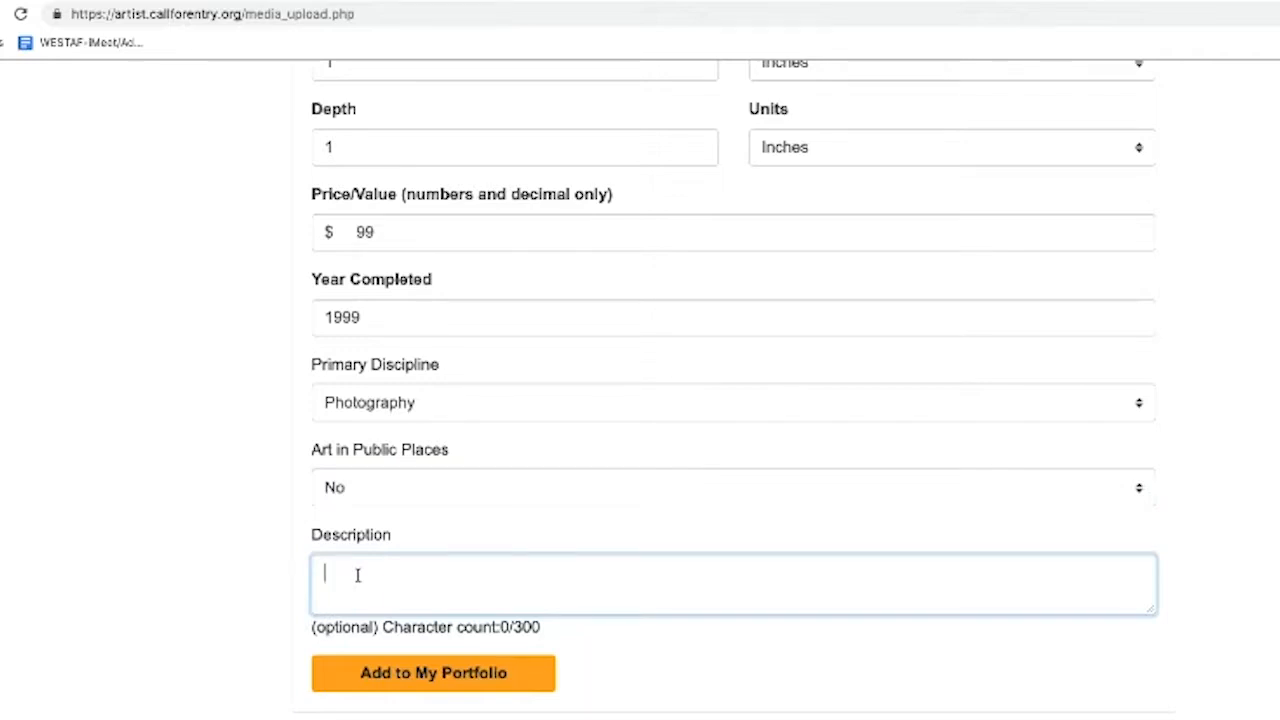
Enter 'test' as the description and add the pencils image to My Portfolio
type("test")
left_click(366, 673)
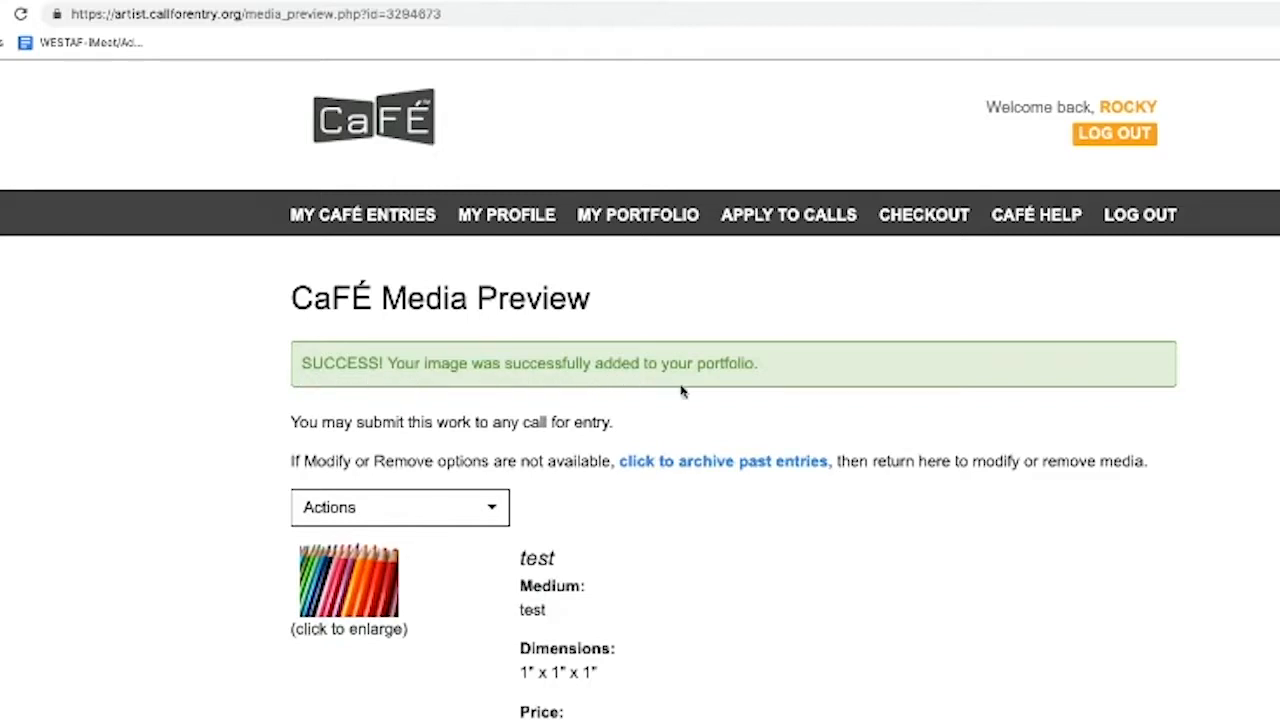
scroll(683, 393, "down", 1)
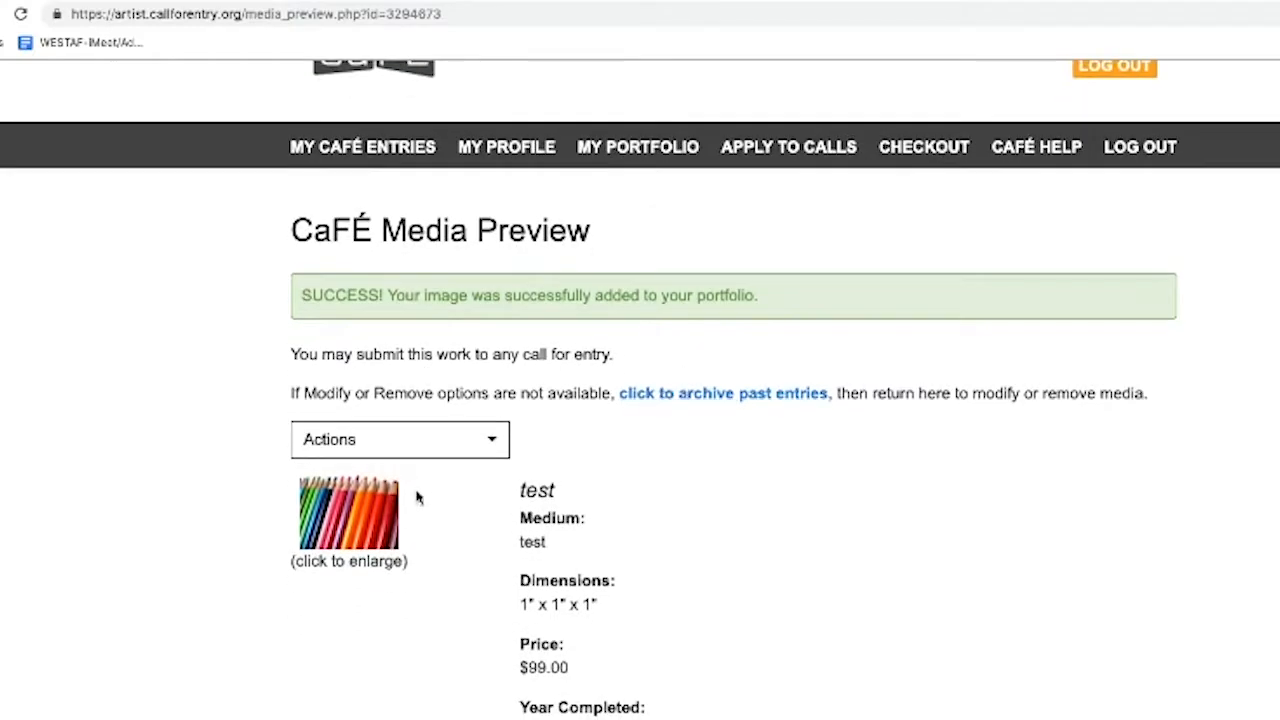
scroll(477, 520, "down", 2)
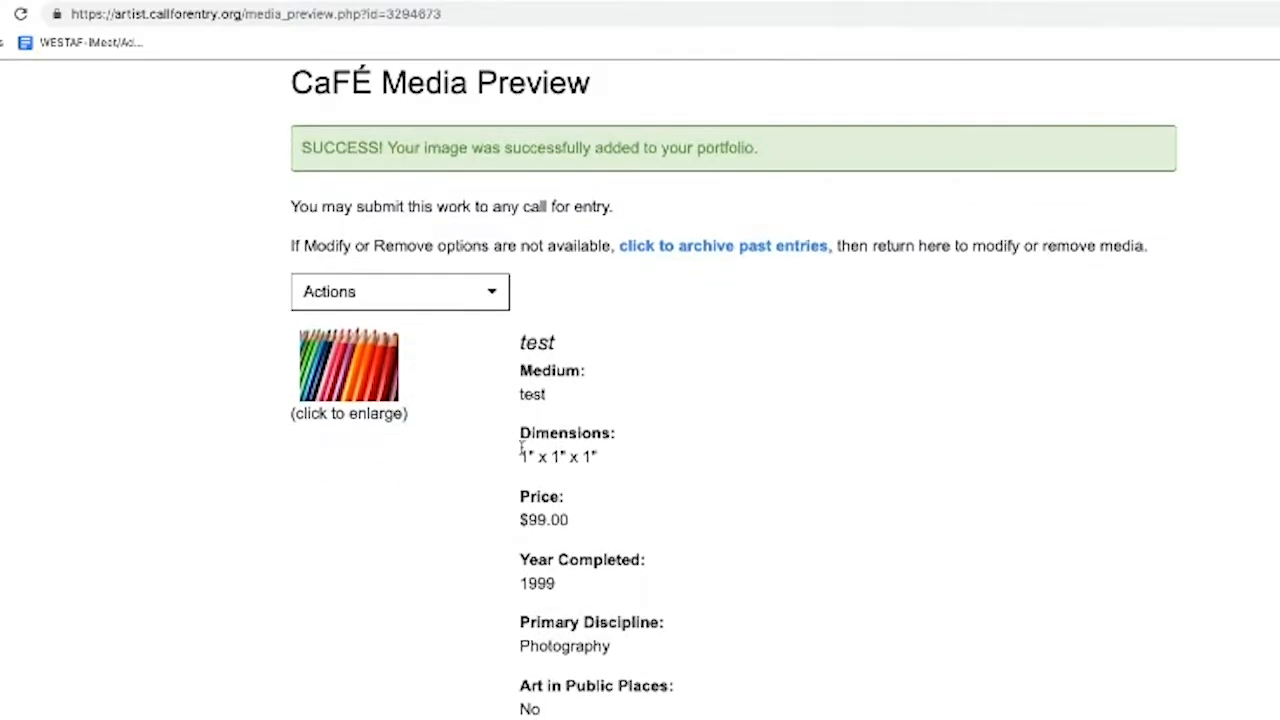
scroll(545, 450, "down", 2)
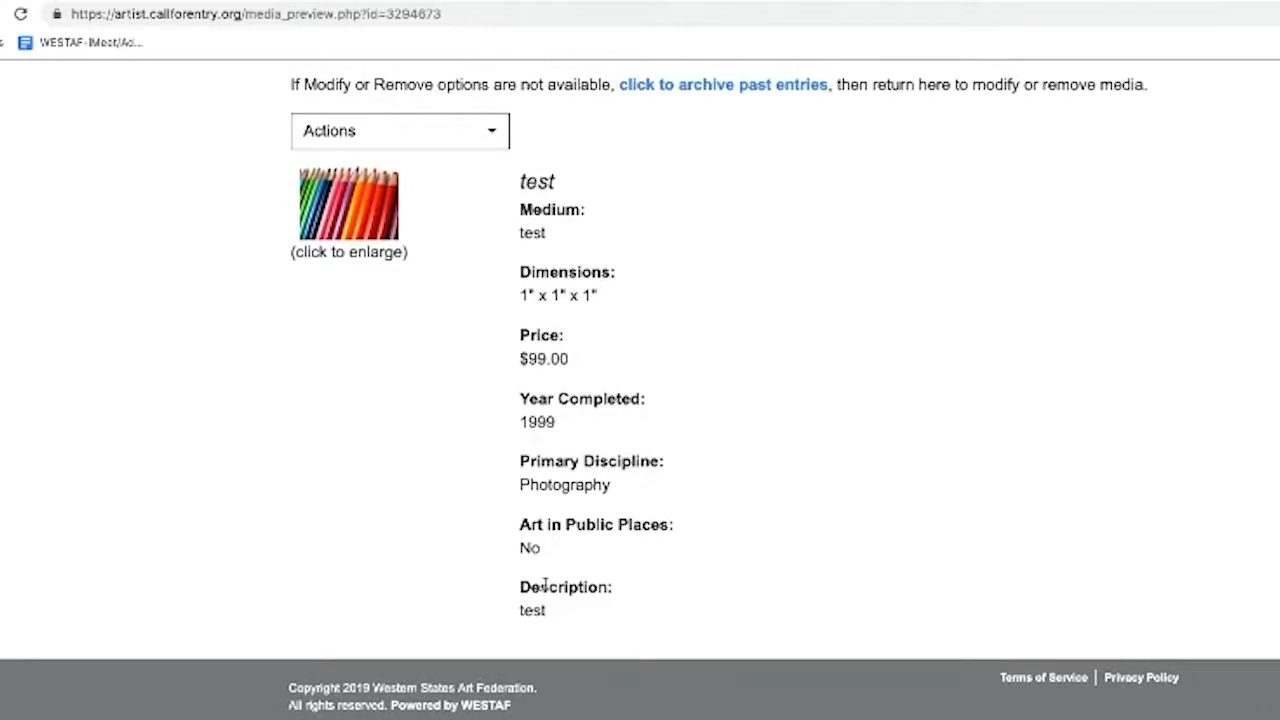
scroll(491, 288, "up", 1)
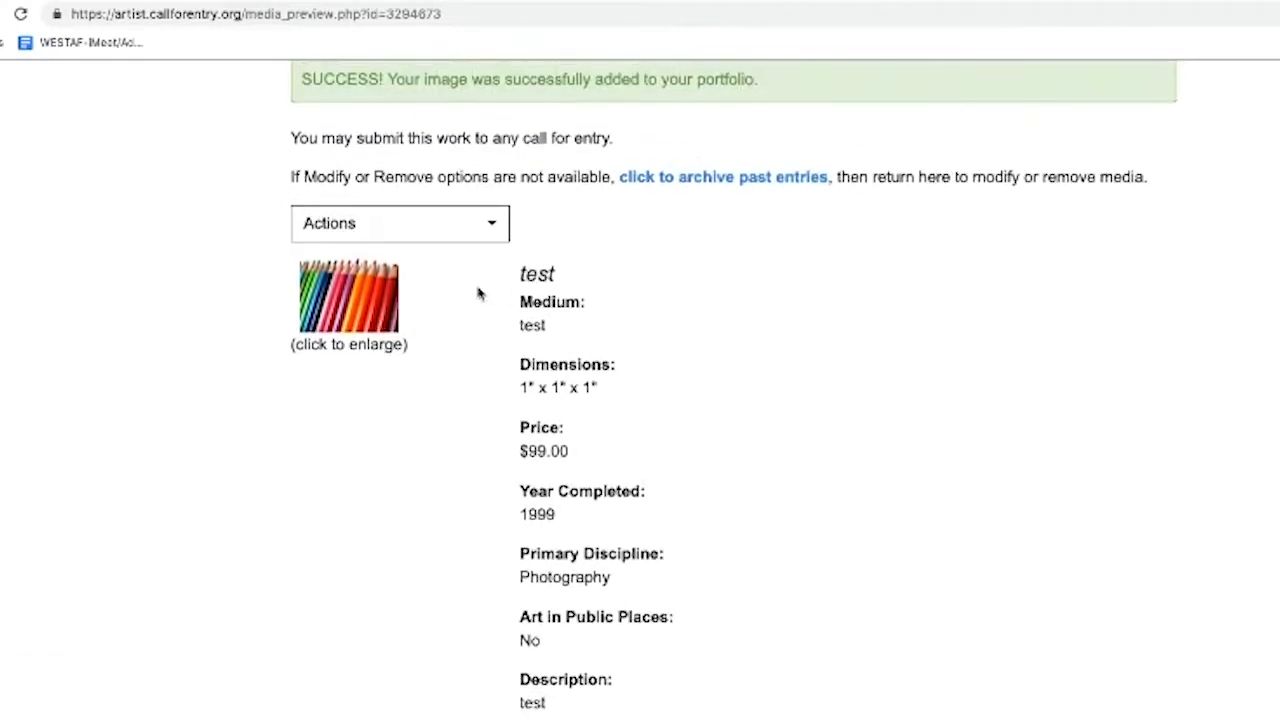
left_click(497, 228)
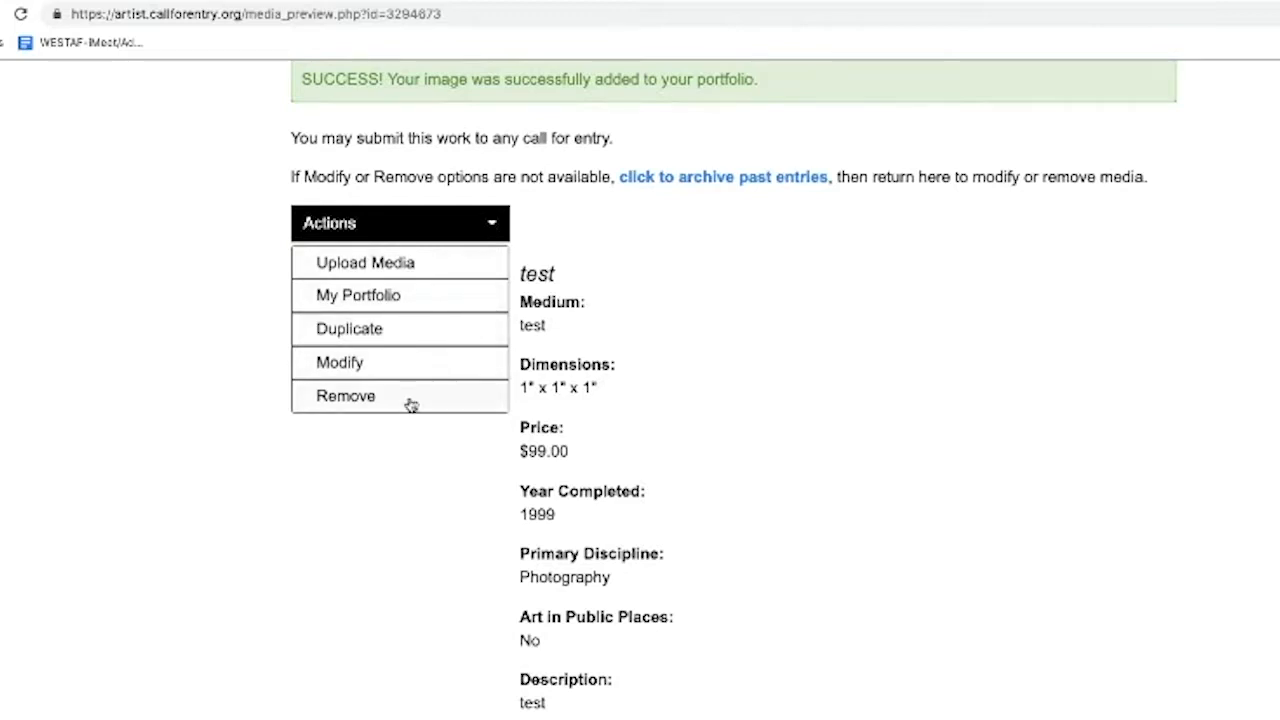
left_click(407, 457)
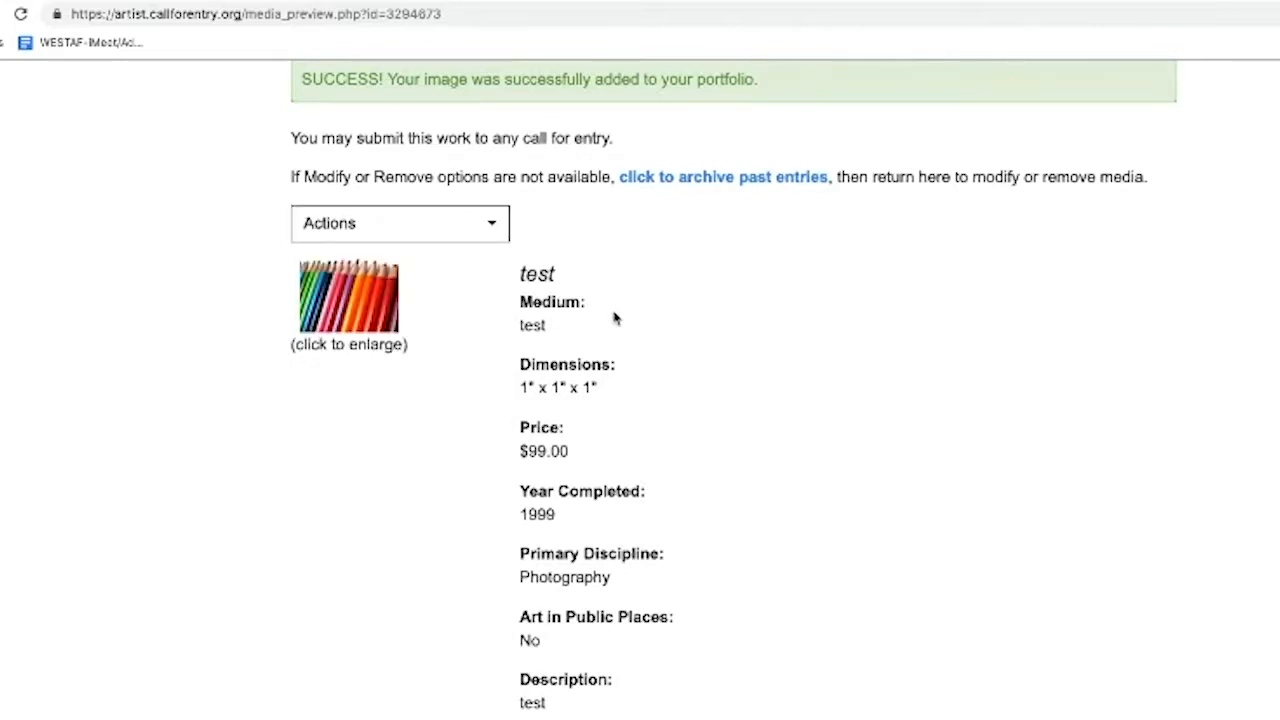
scroll(614, 317, "up", 1)
scroll(614, 317, "up", 1)
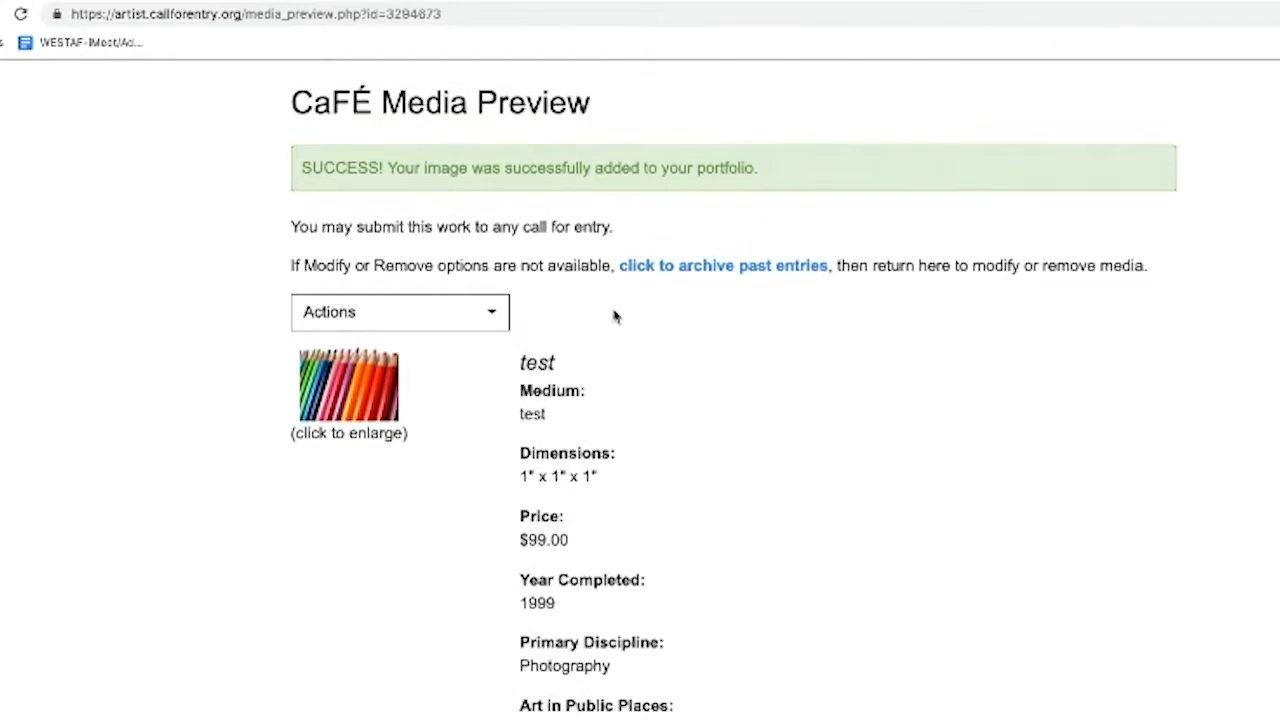
scroll(614, 317, "up", 3)
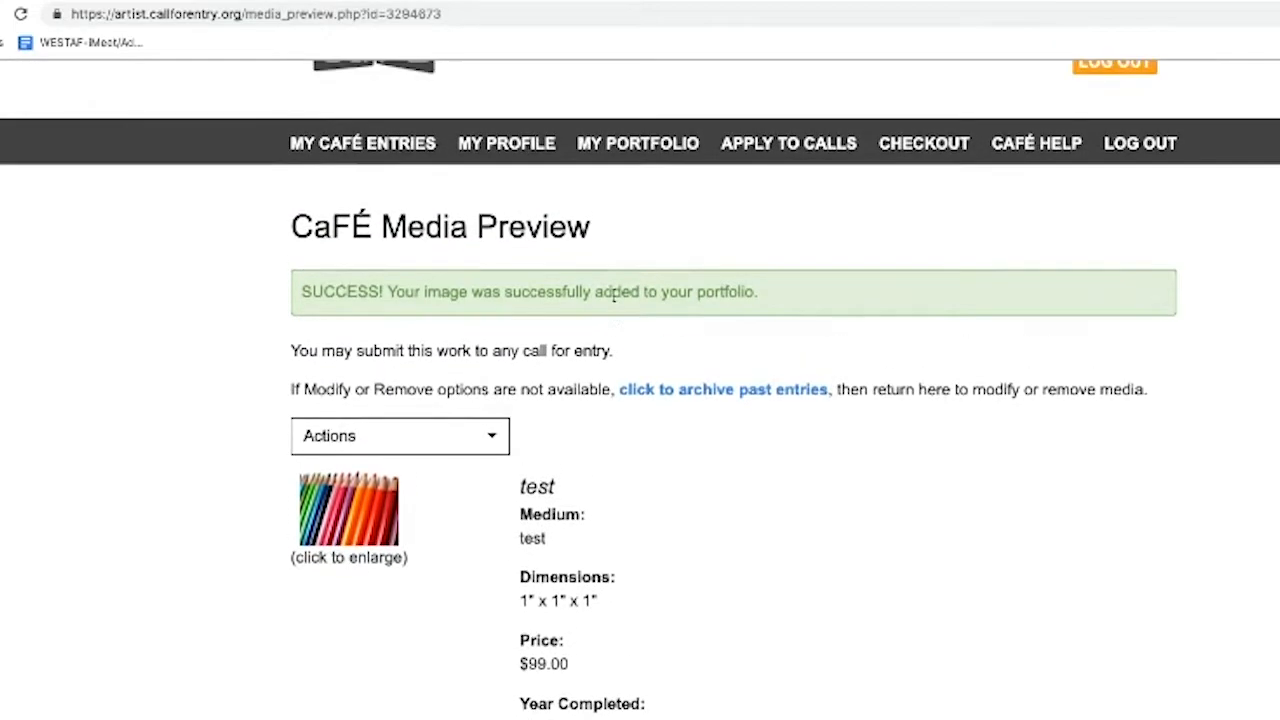
From My Portfolio, start a new Audio upload with A006.wav attached
left_click(638, 146)
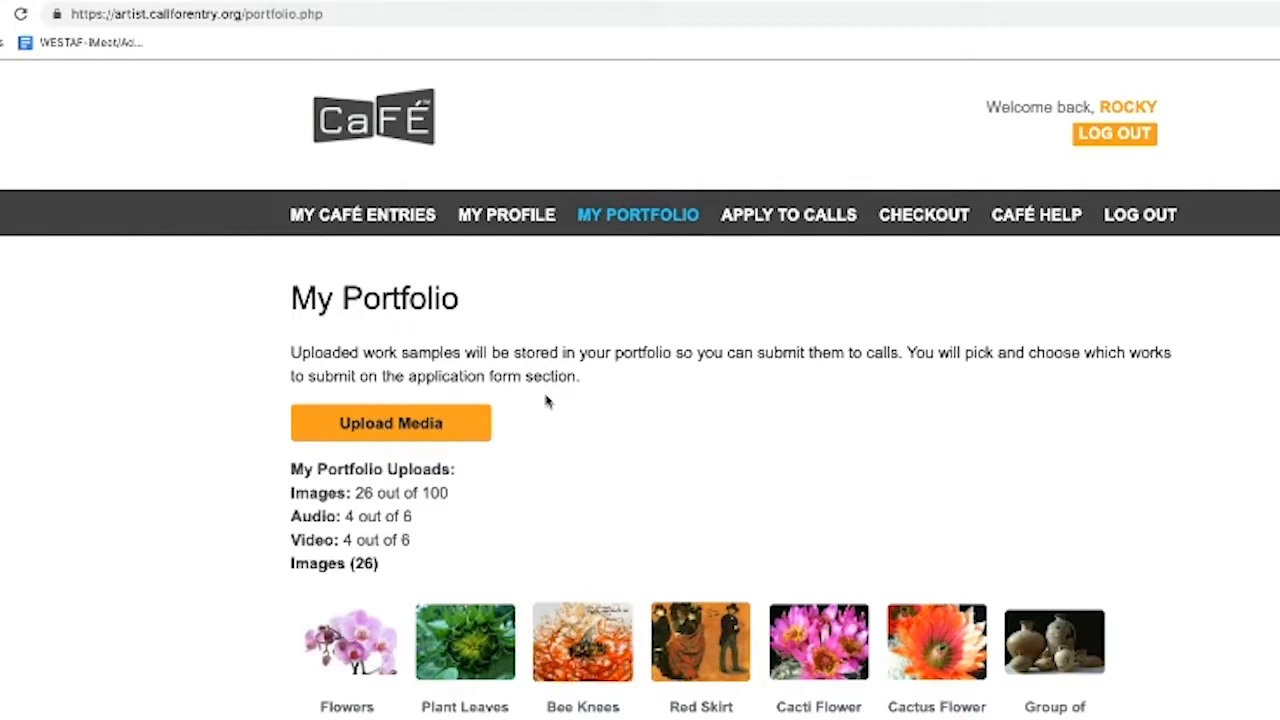
left_click(388, 425)
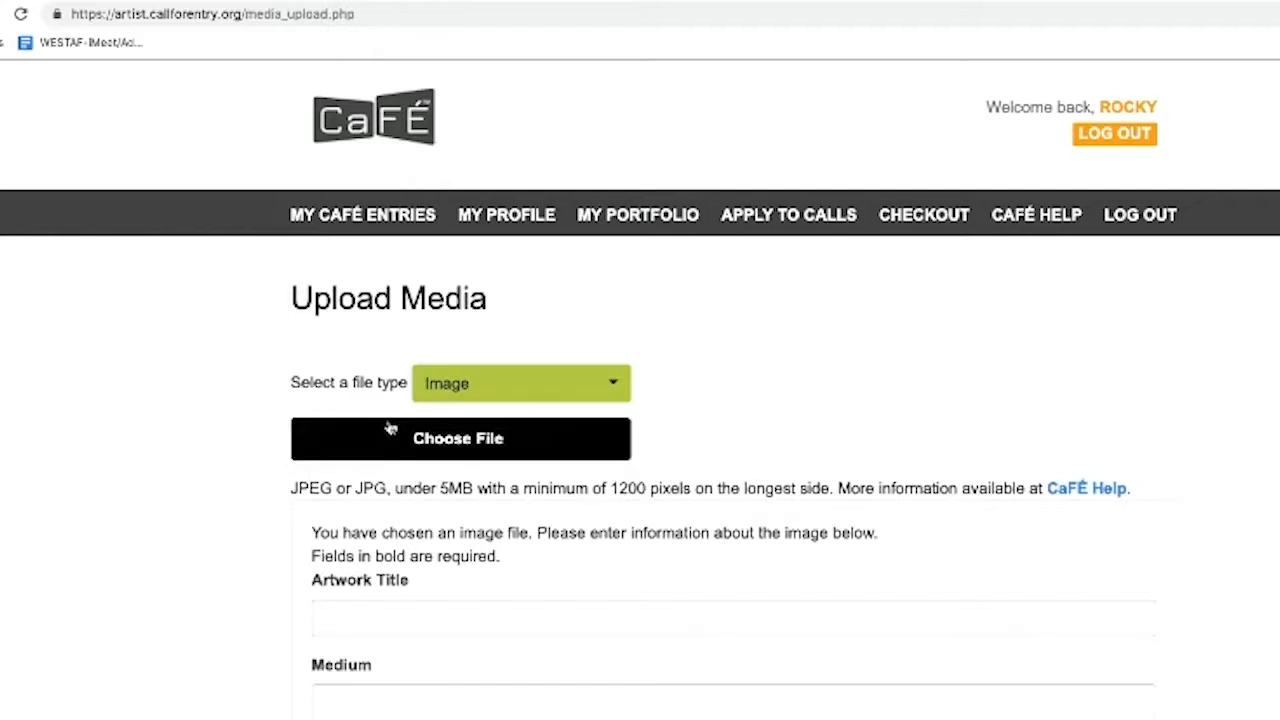
left_click(537, 393)
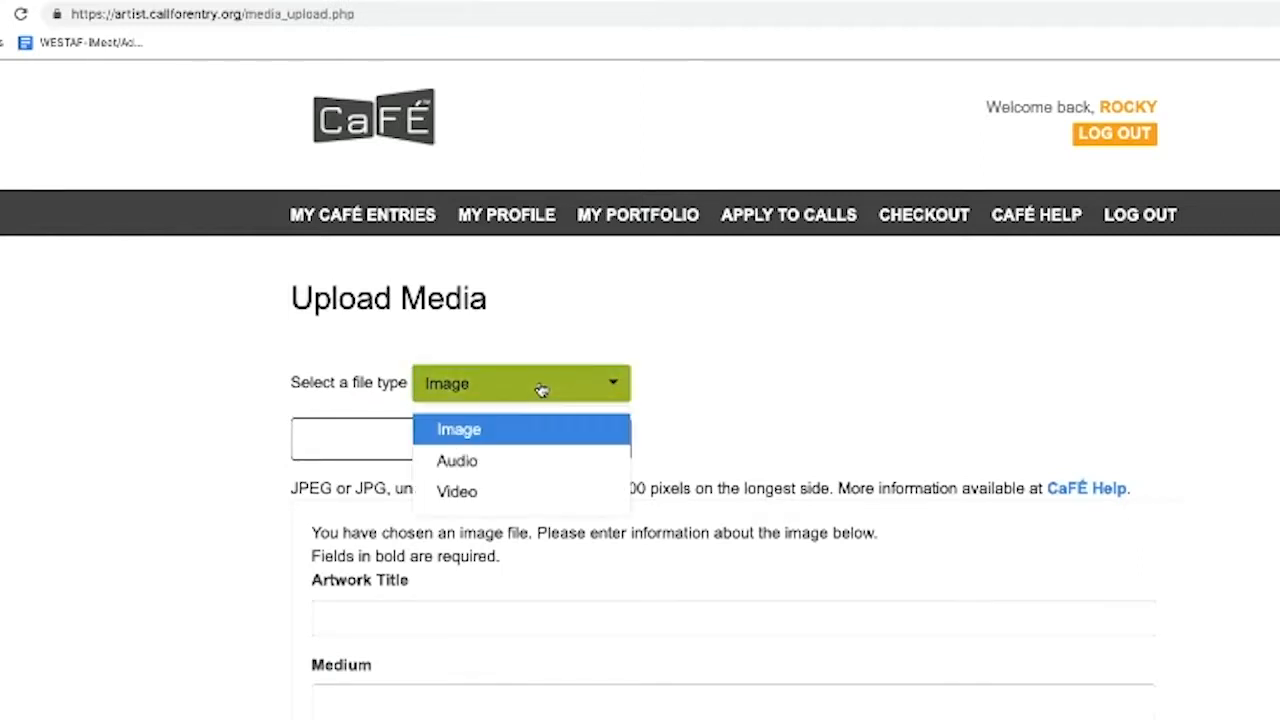
left_click(471, 462)
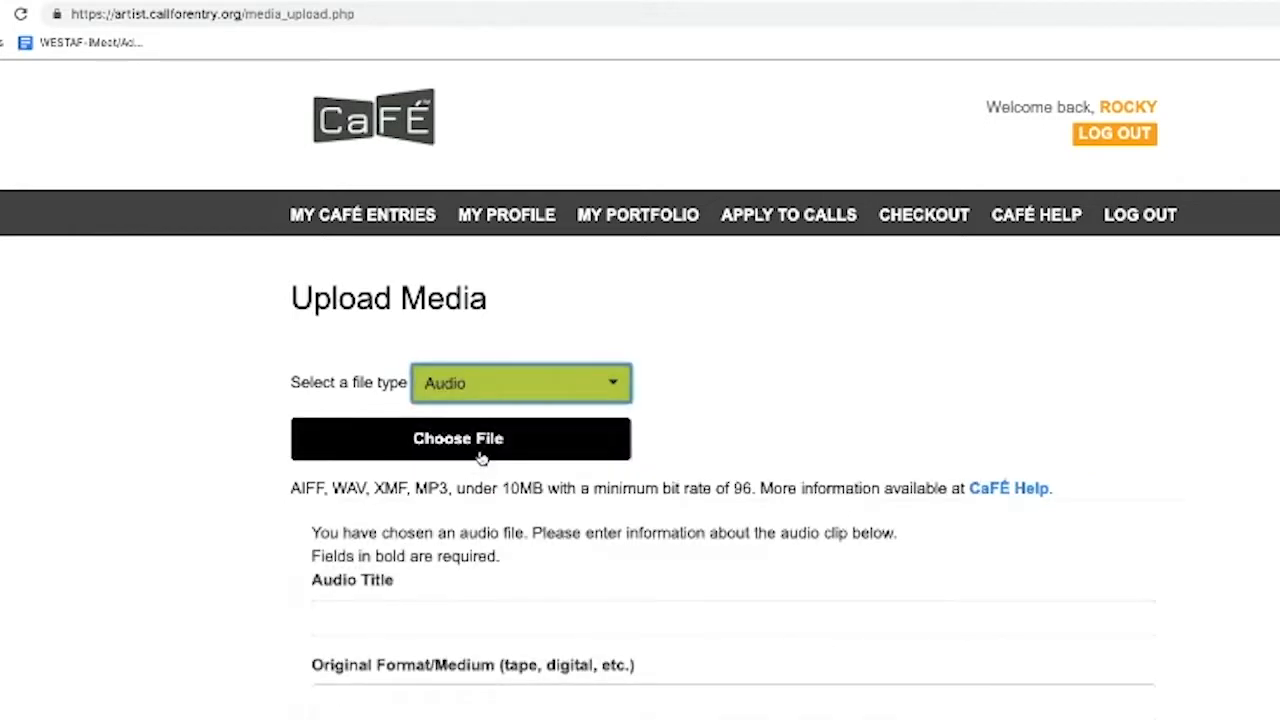
left_click(490, 450)
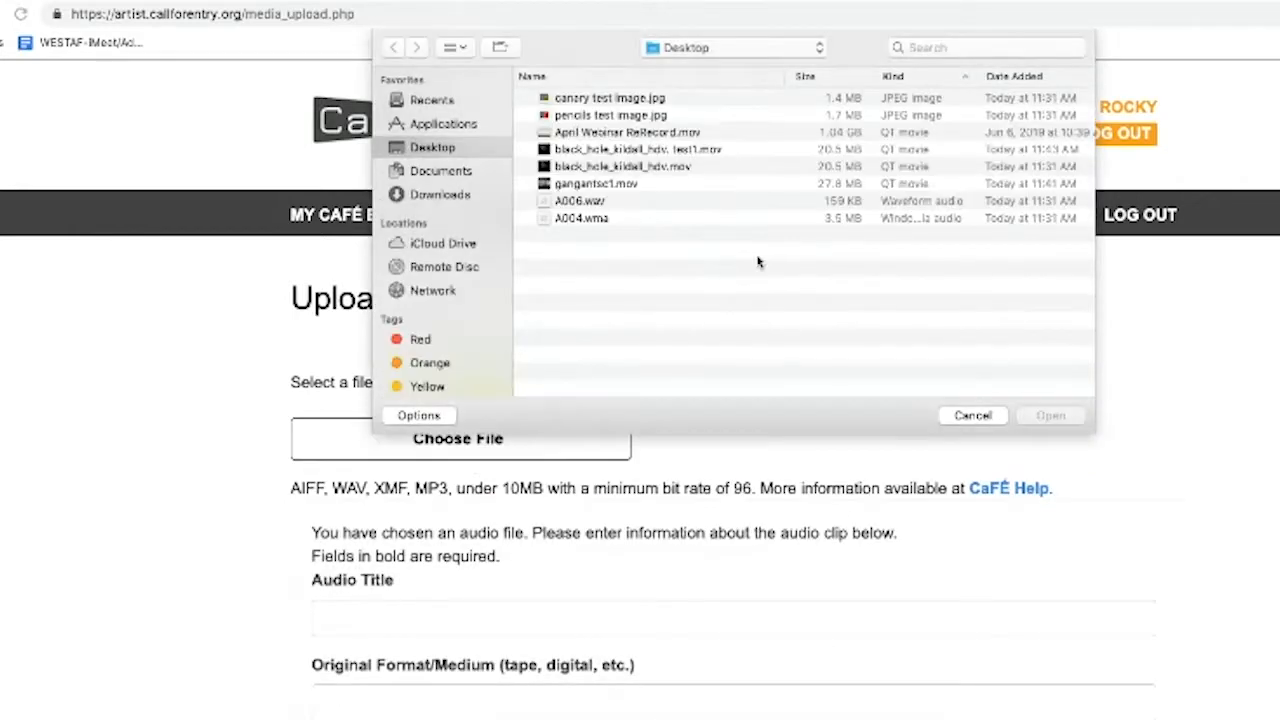
left_click(600, 205)
double_click(600, 208)
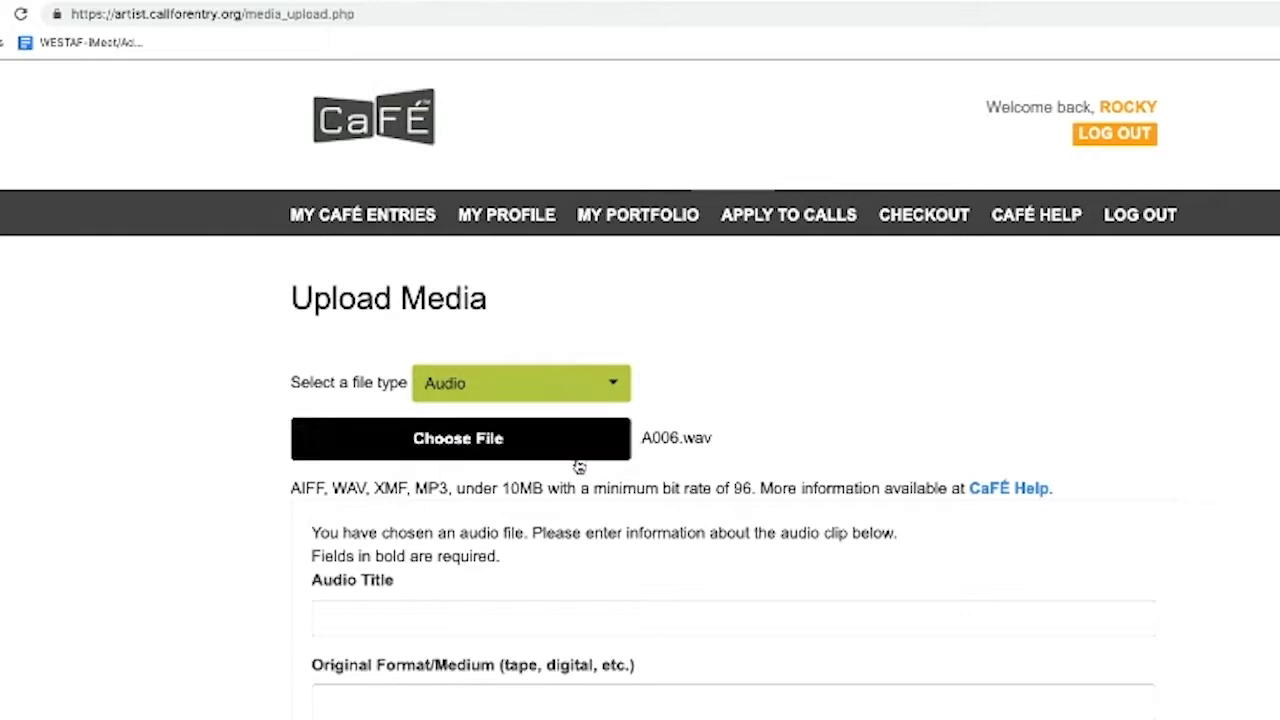
left_click_drag(638, 446, 724, 447)
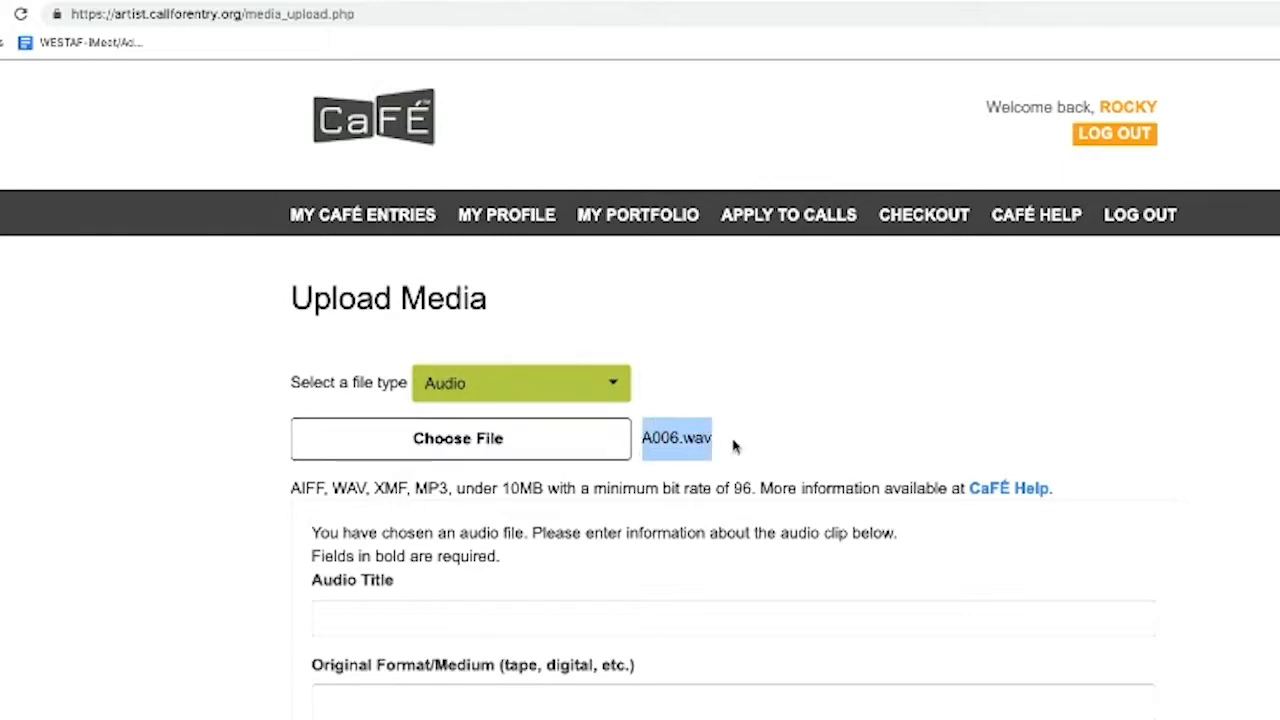
left_click(729, 449)
scroll(728, 449, "down", 2)
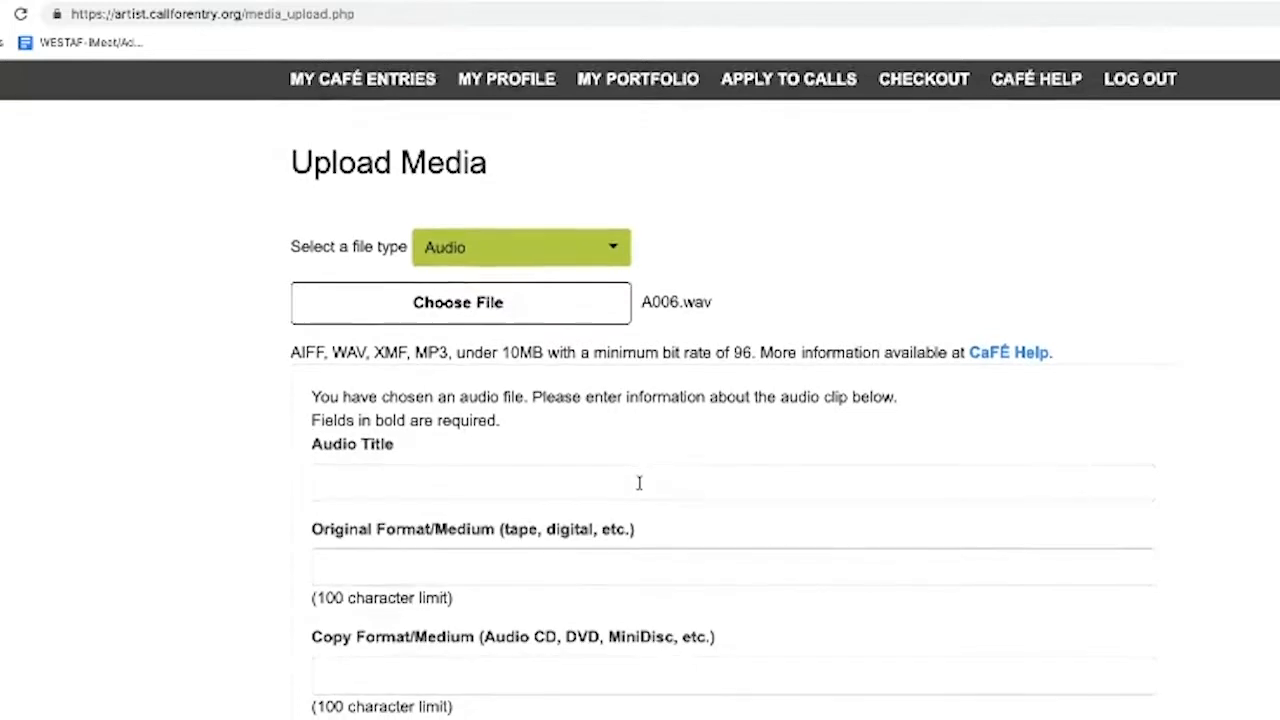
Enter audio title 'test', original format 'ttestes', copy format 'cd' and duration 30
scroll(640, 481, "down", 1)
left_click(644, 461)
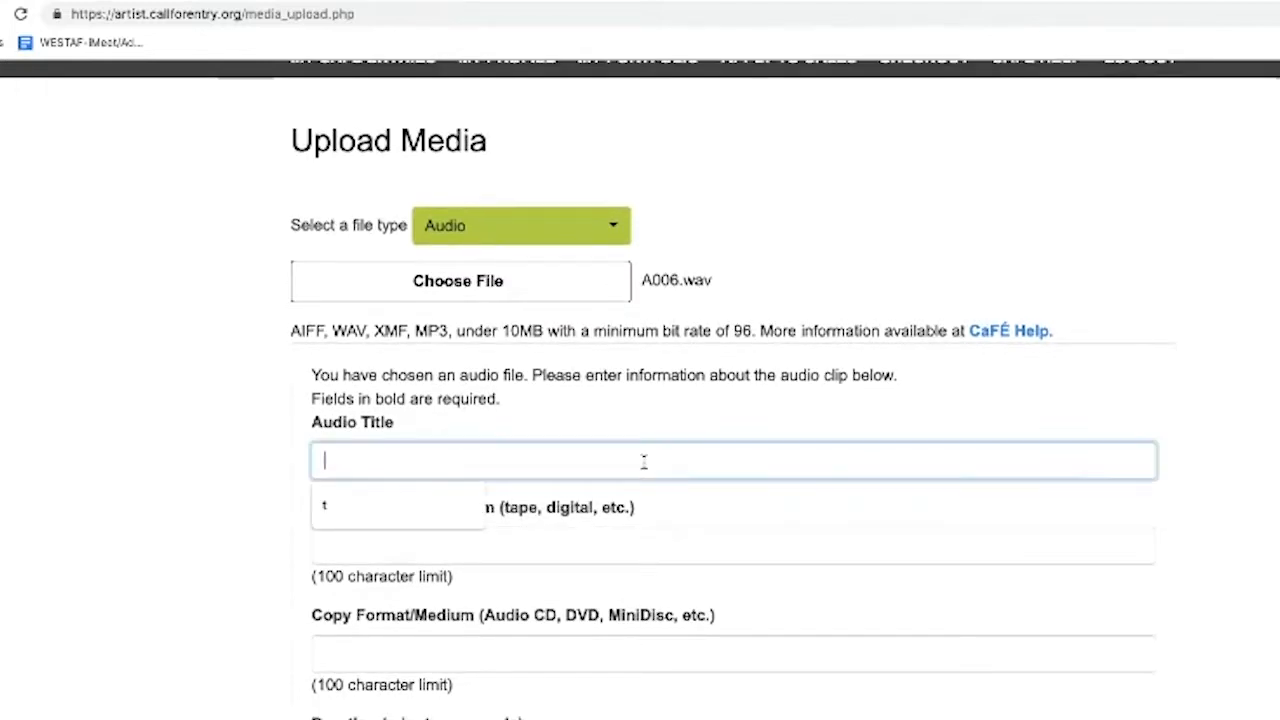
type("test")
key("Tab")
type("ttest")
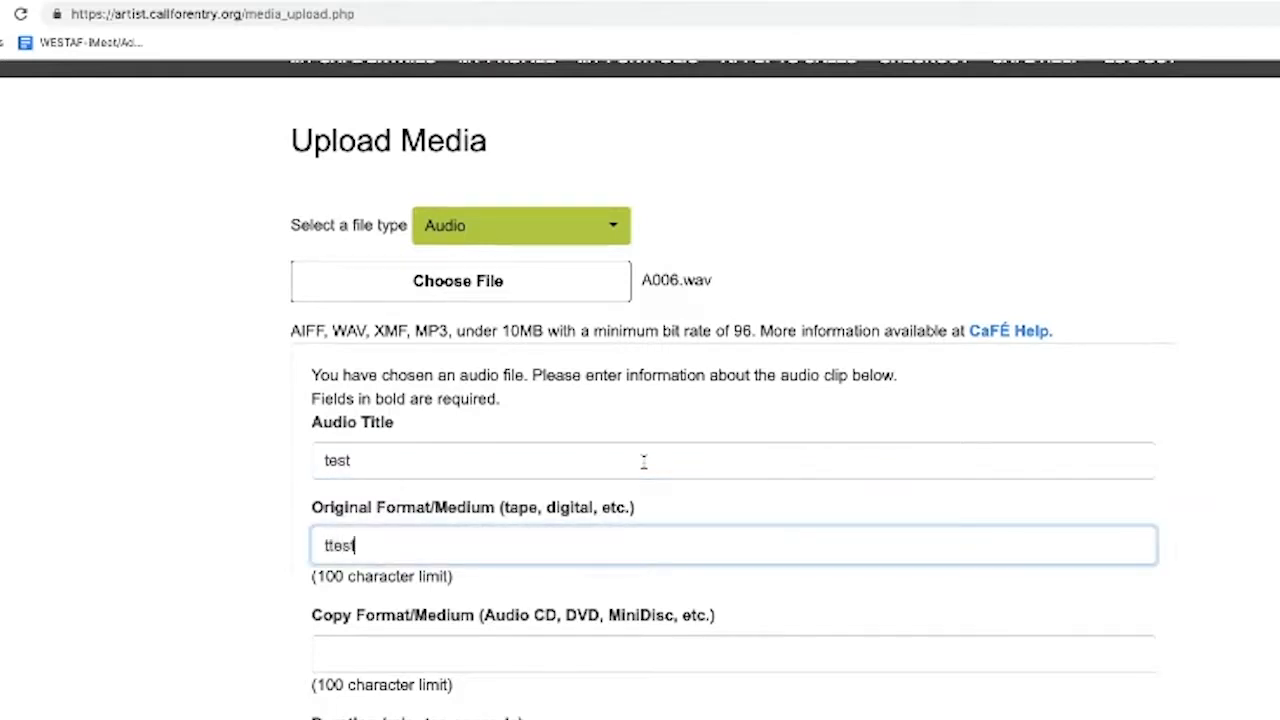
type("es")
key("Tab")
scroll(643, 461, "down", 2)
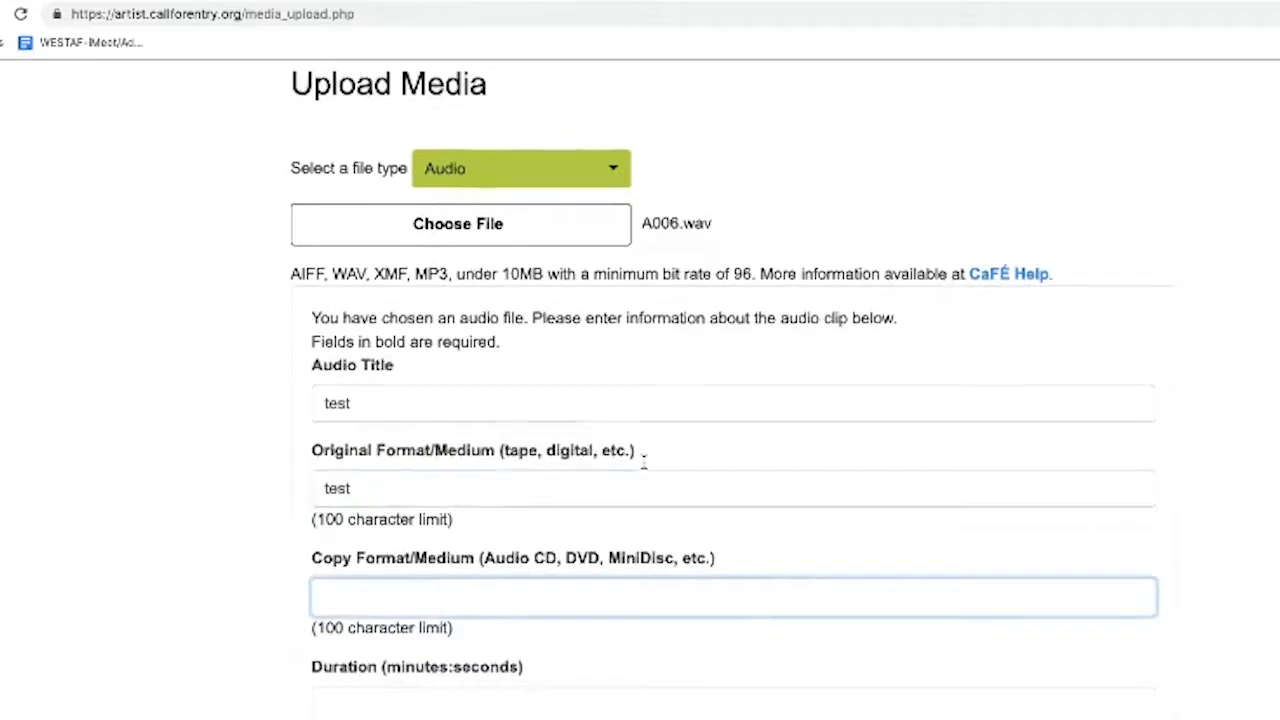
type("cd")
key("Tab")
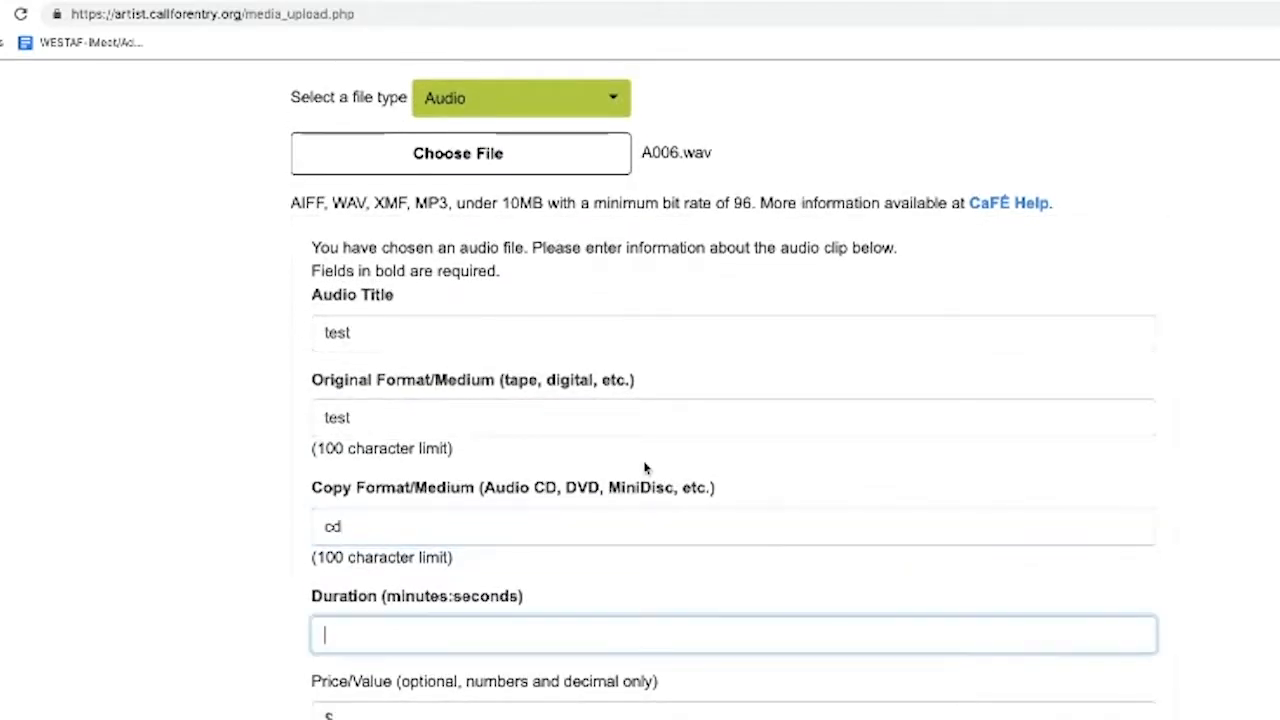
type("30")
Enter price 99 and year completed 1999, then add the audio clip to My Portfolio
scroll(645, 465, "down", 2)
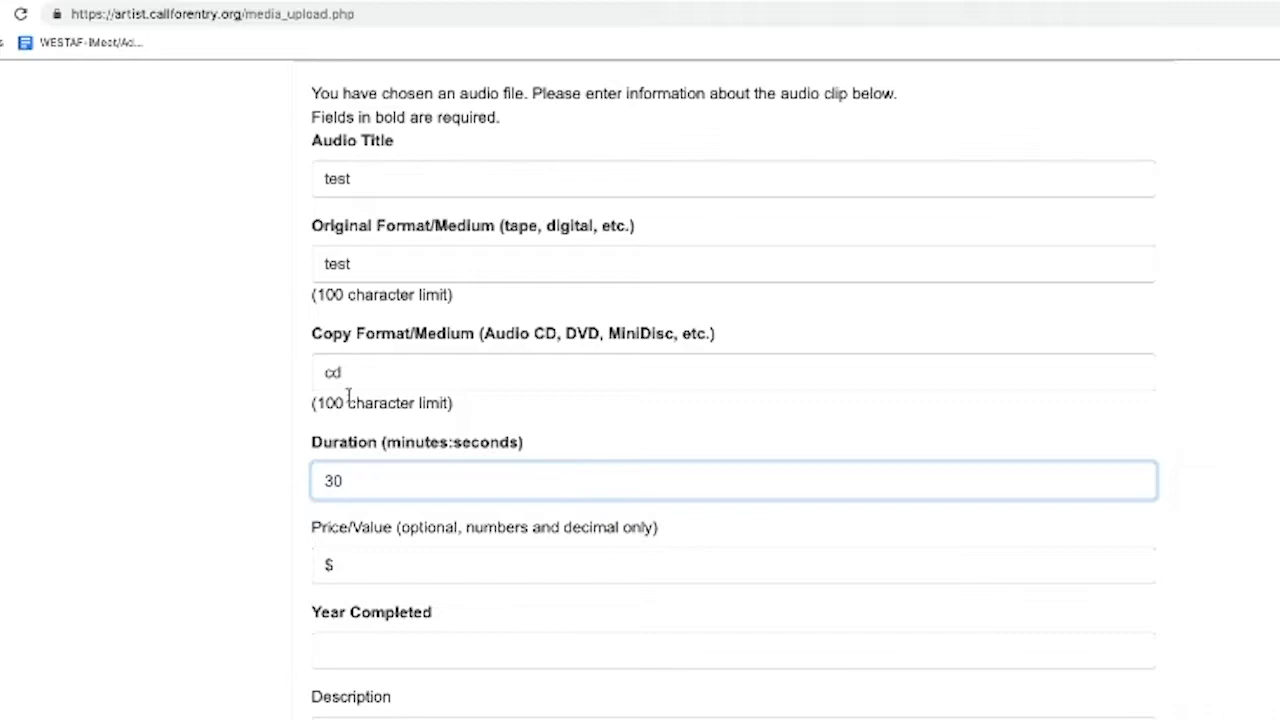
left_click(360, 563)
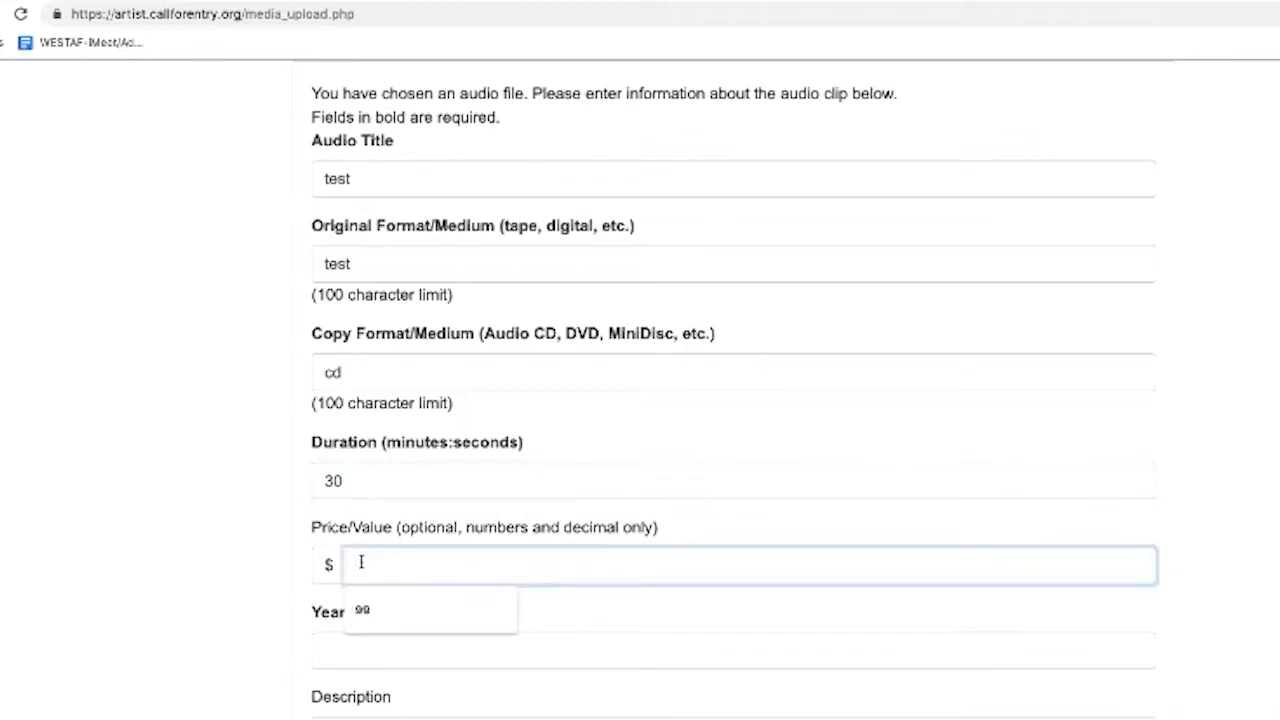
type("99")
key("Tab")
type("11999")
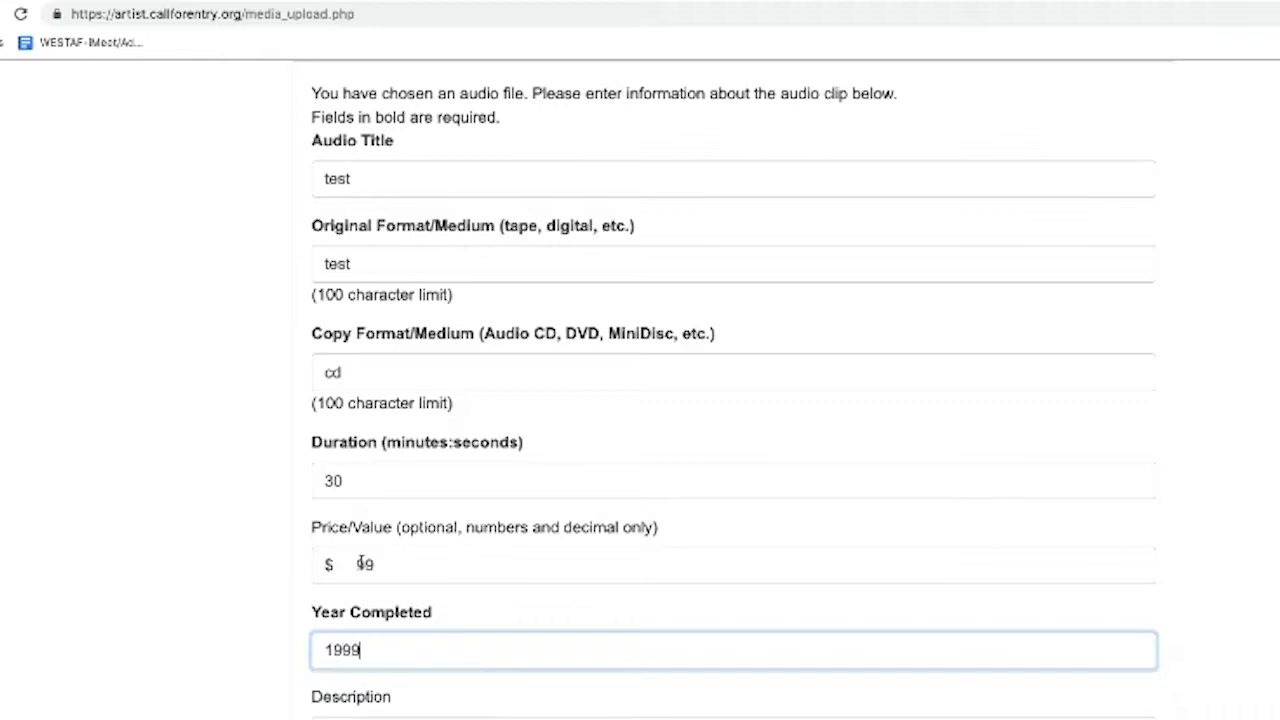
scroll(366, 585, "down", 2)
left_click(369, 620)
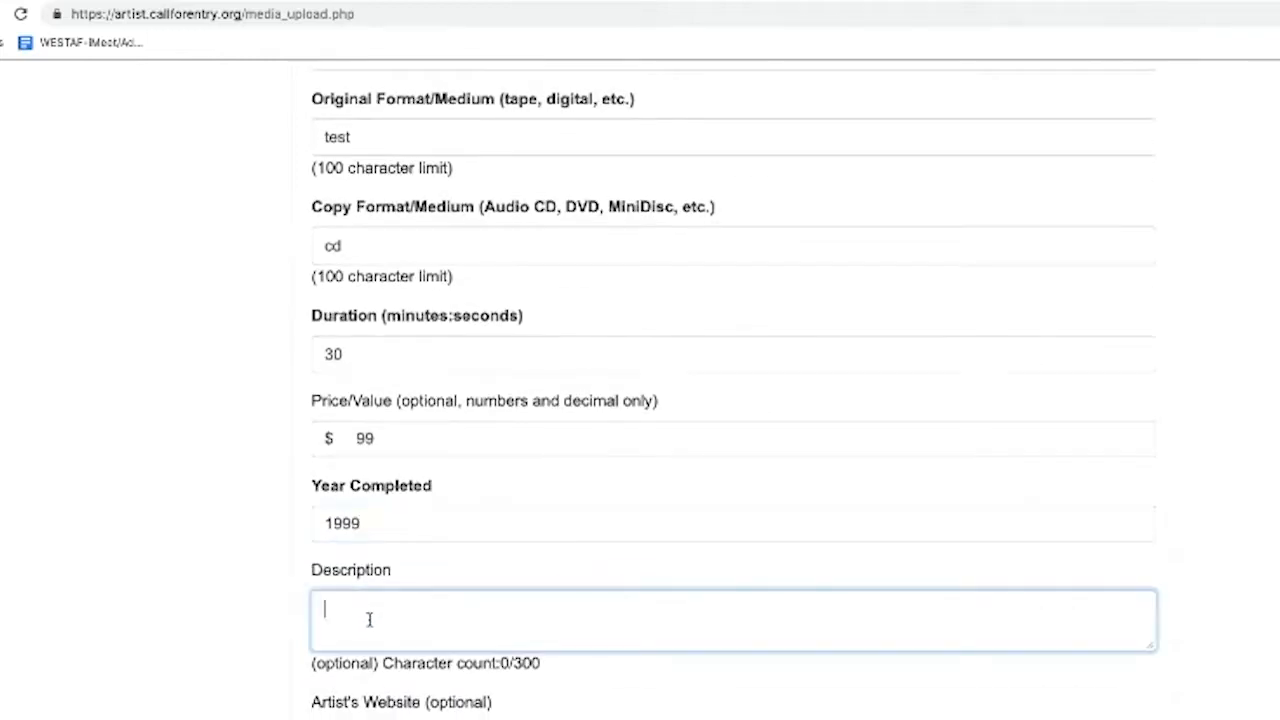
scroll(226, 583, "down", 2)
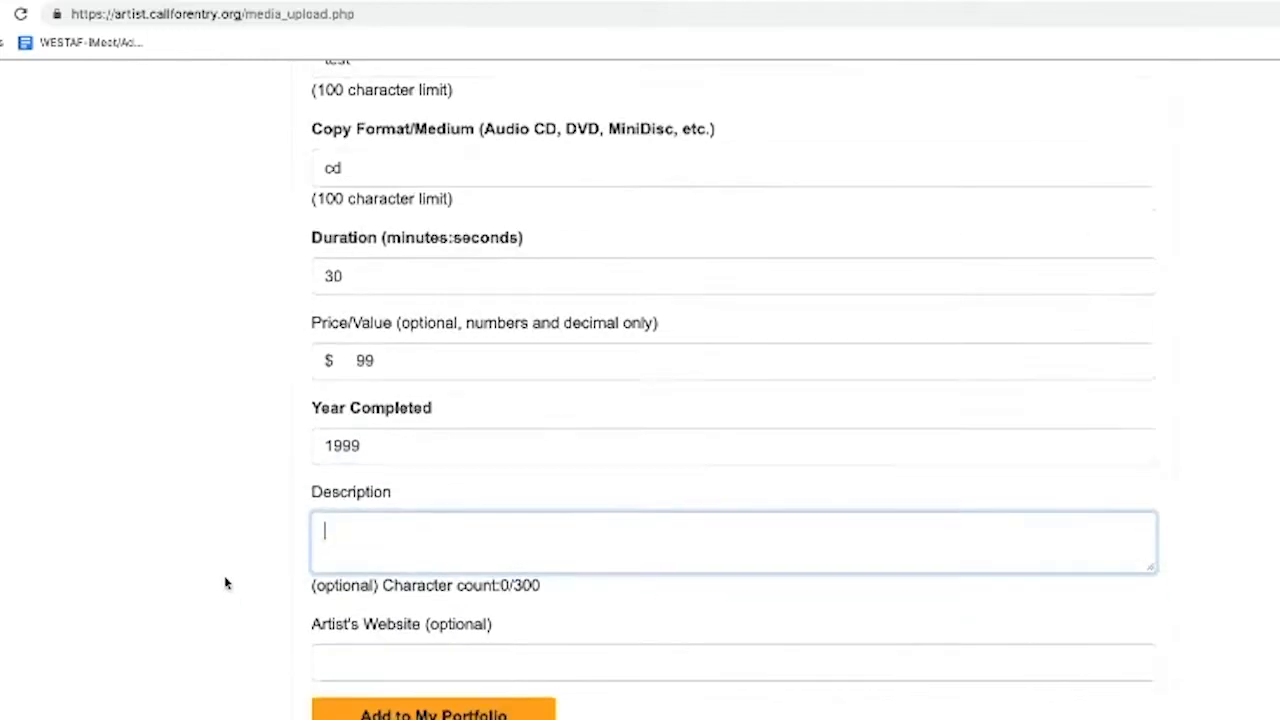
left_click(322, 648)
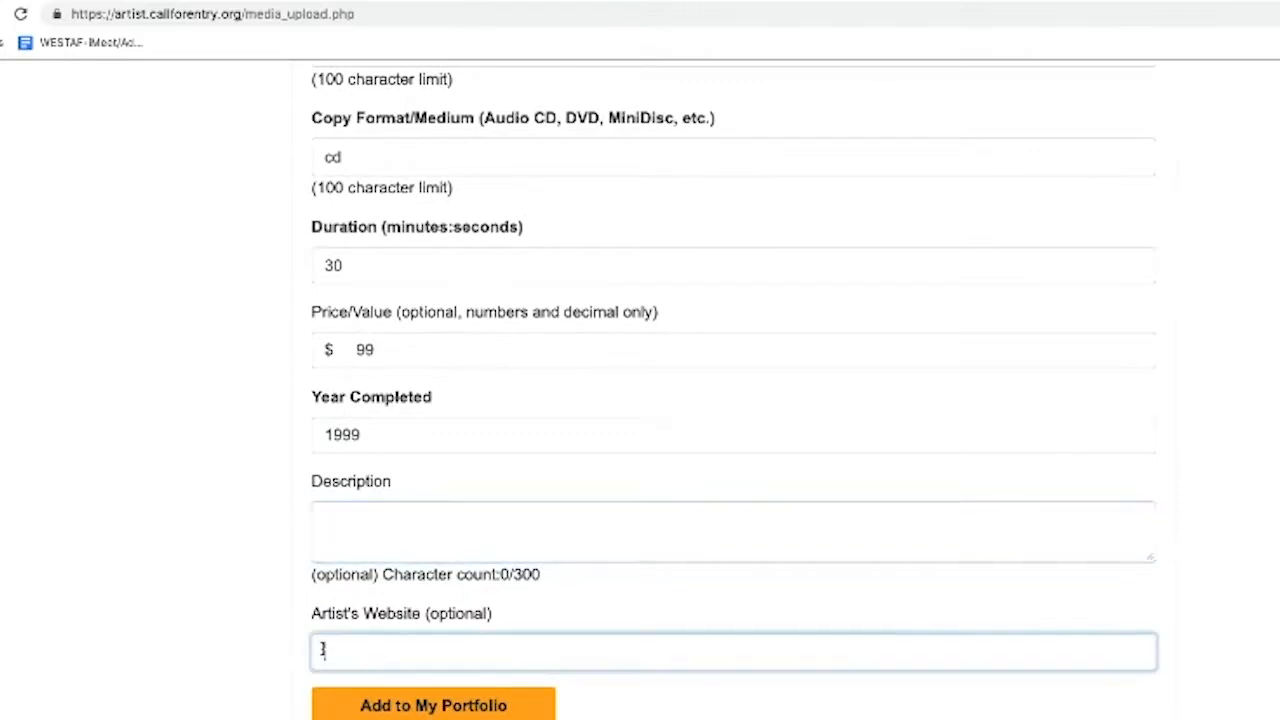
scroll(290, 545, "up", 2)
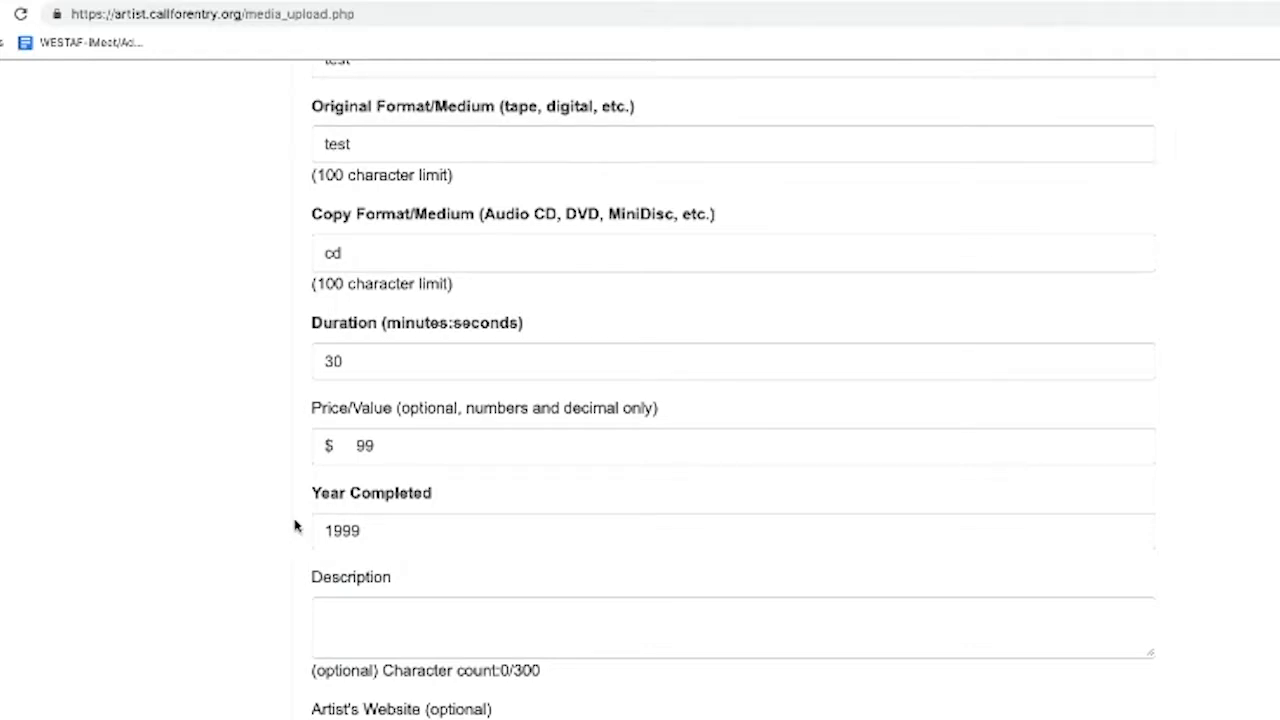
scroll(302, 562, "down", 2)
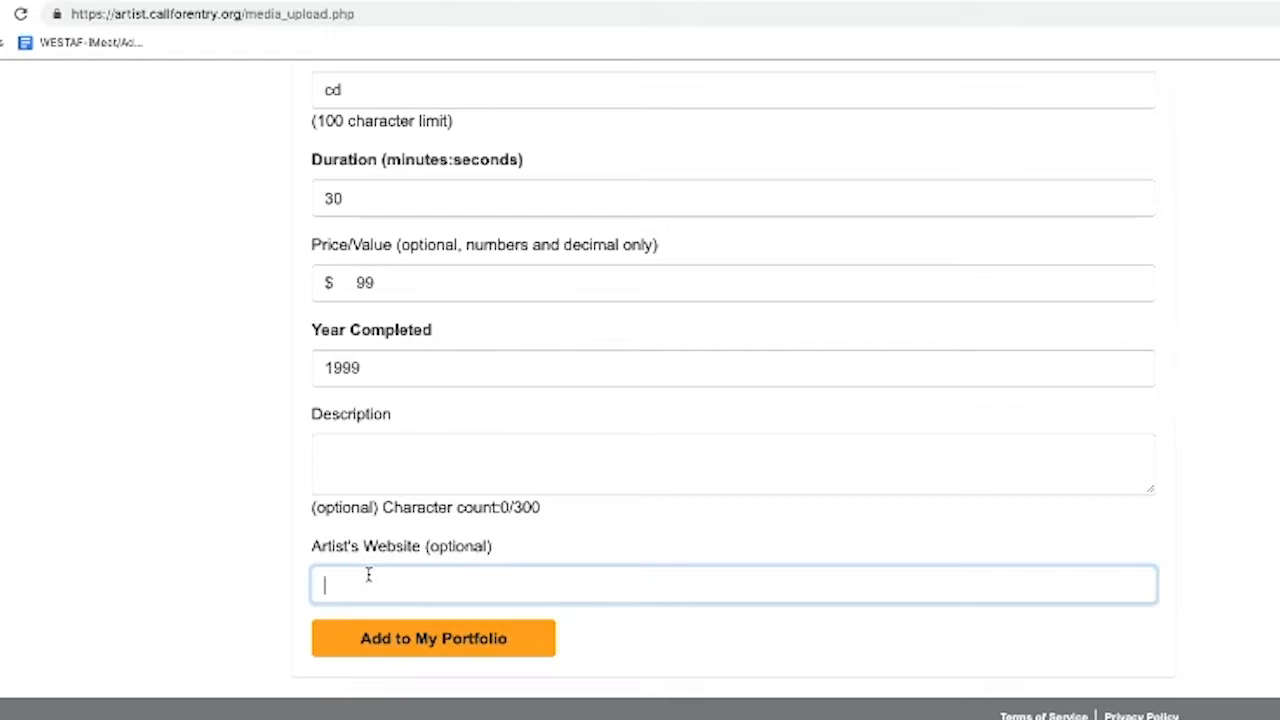
left_click(395, 641)
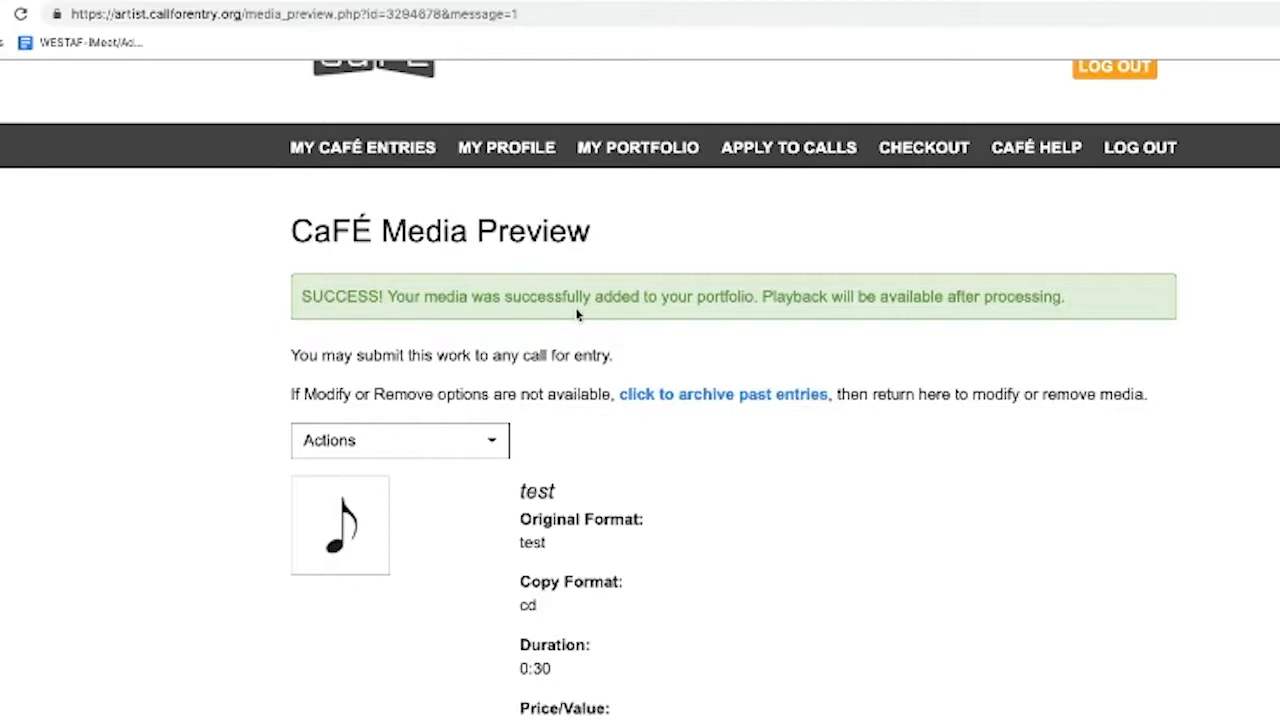
Review the audio clip test's details ($99.00, completed 1999, 0:30) and dismiss the Actions list
scroll(558, 338, "down", 1)
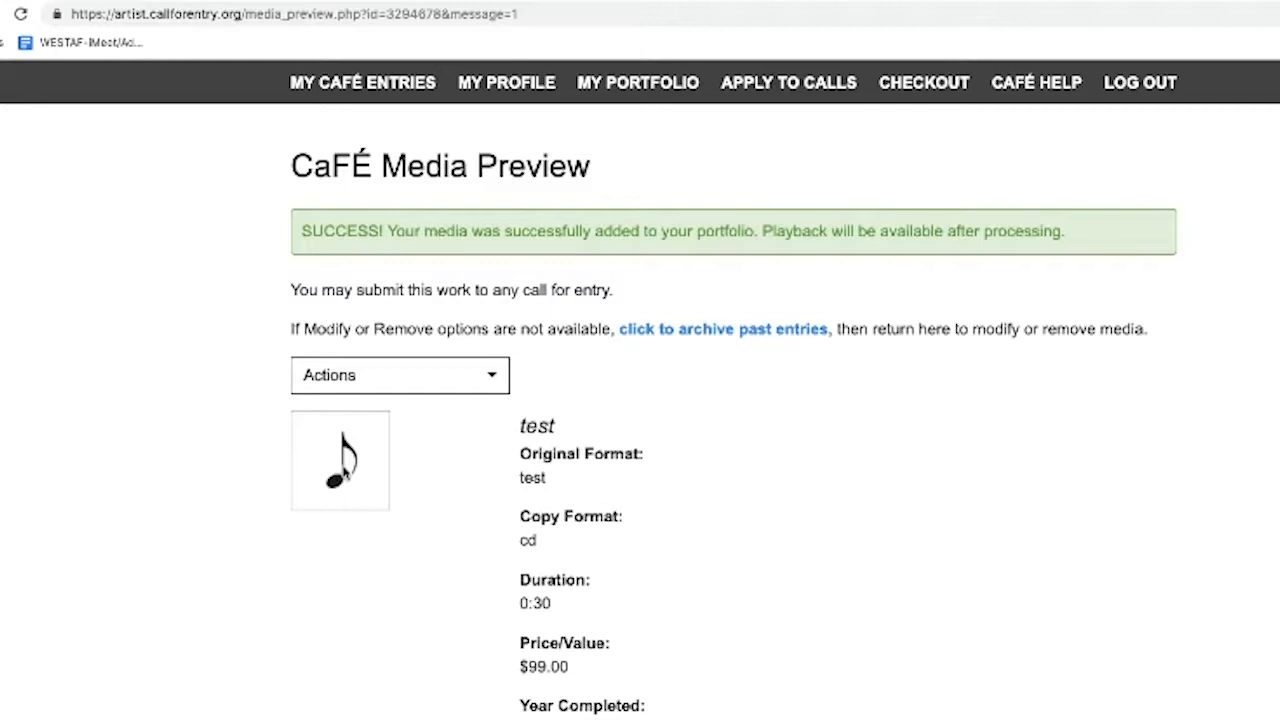
scroll(520, 462, "down", 1)
scroll(528, 474, "down", 3)
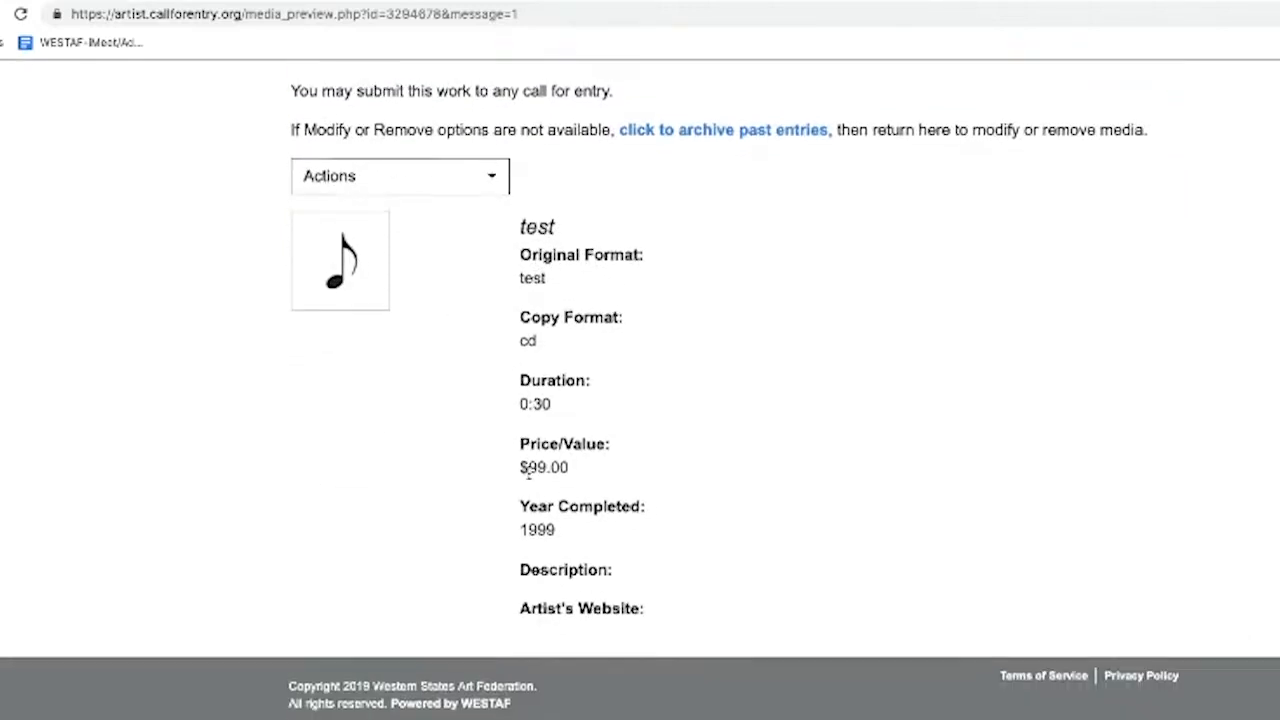
left_click(453, 183)
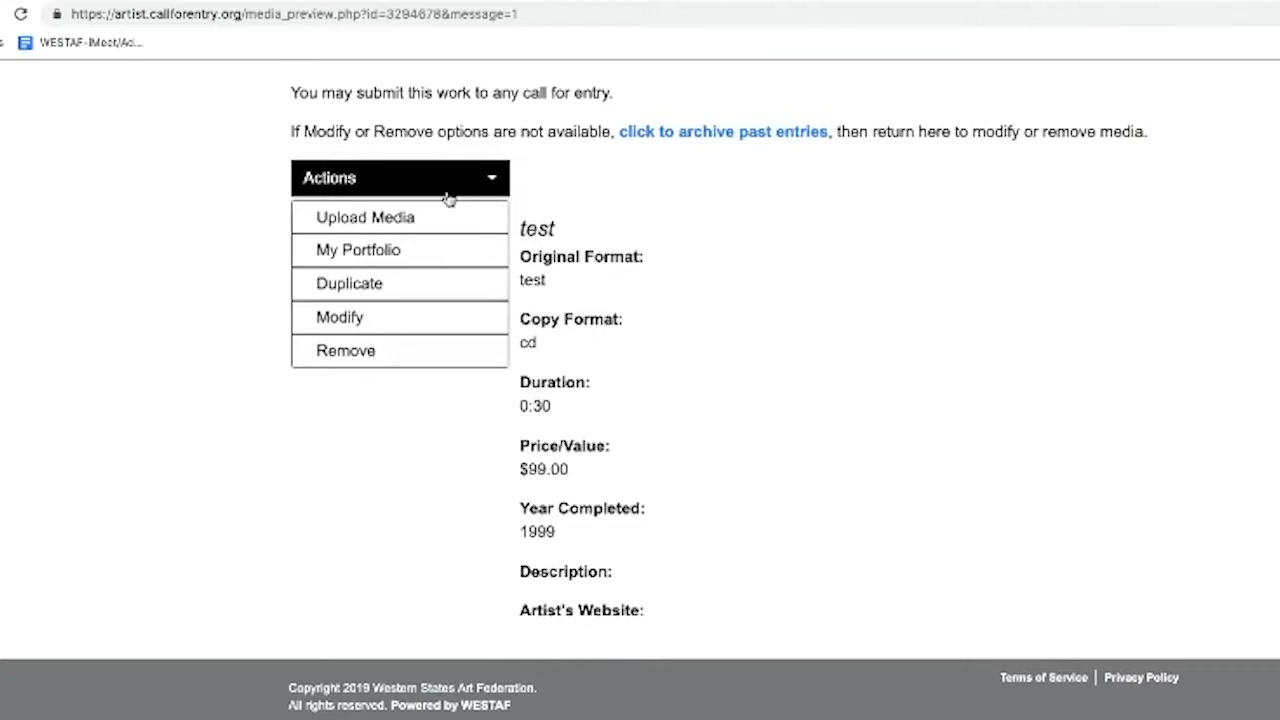
left_click(388, 406)
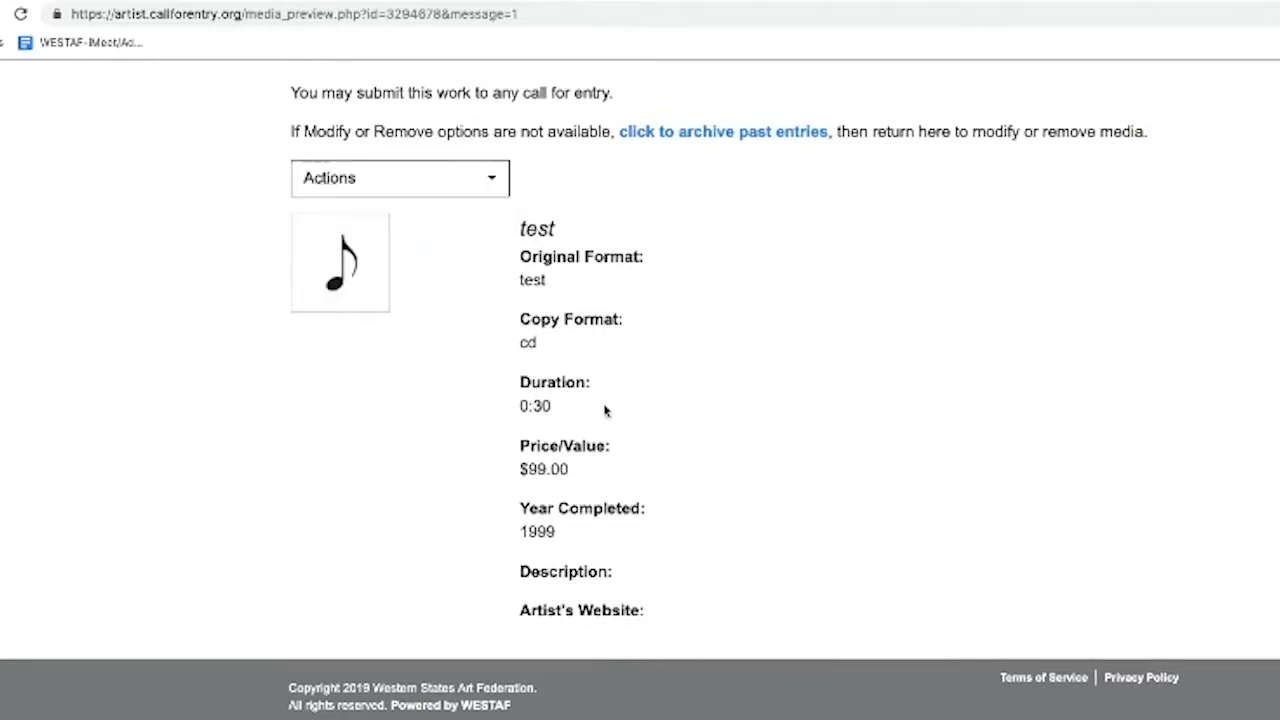
scroll(603, 409, "up", 4)
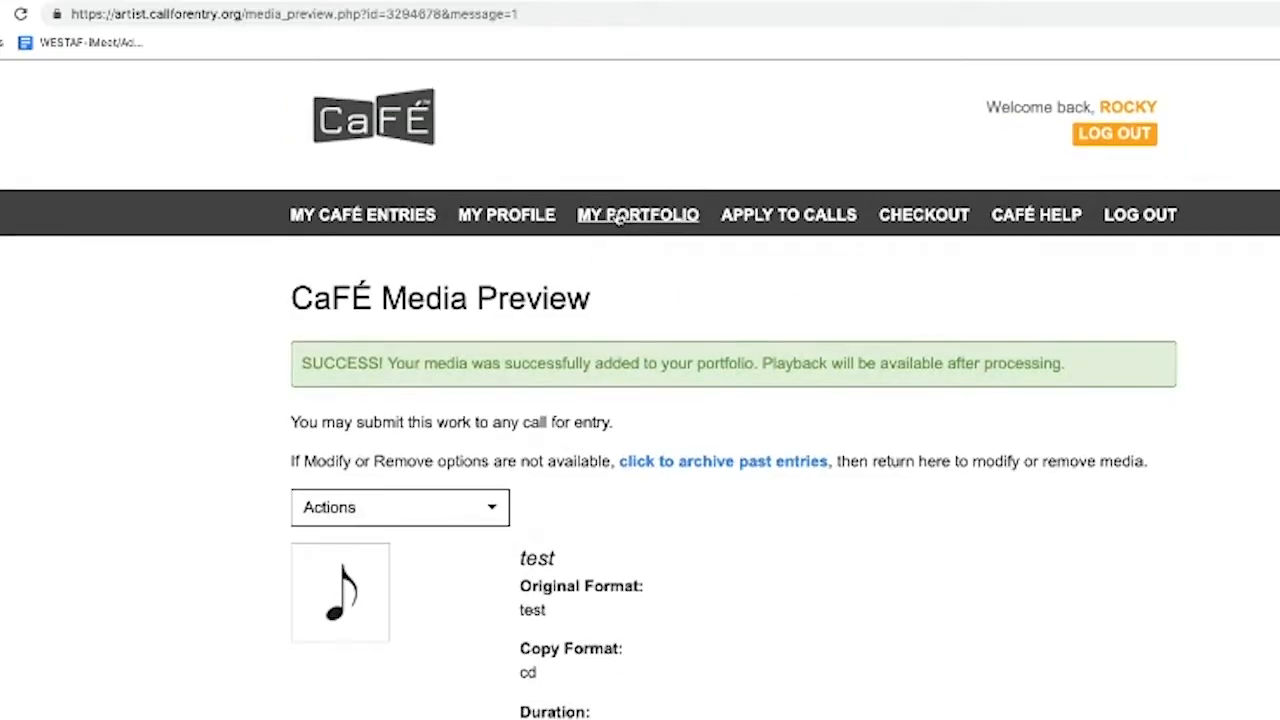
Return to the My Portfolio page
left_click(617, 219)
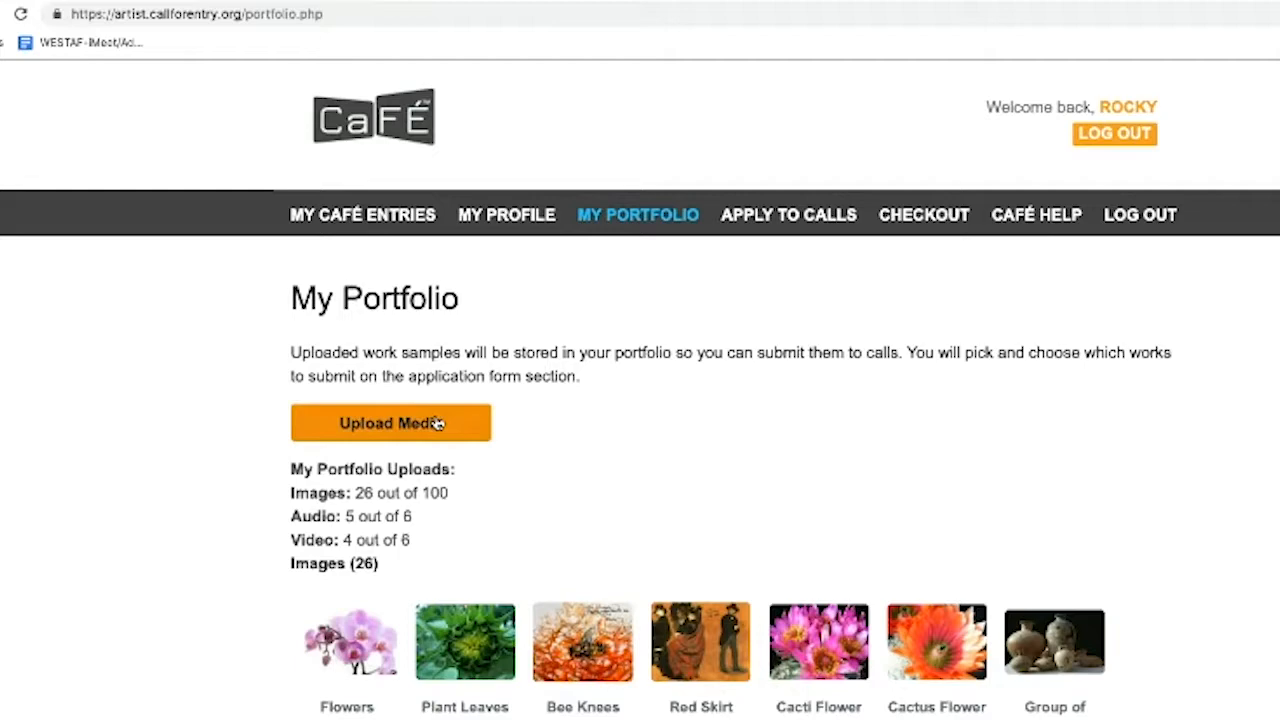
scroll(437, 423, "down", 4)
scroll(448, 400, "up", 2)
scroll(449, 401, "up", 2)
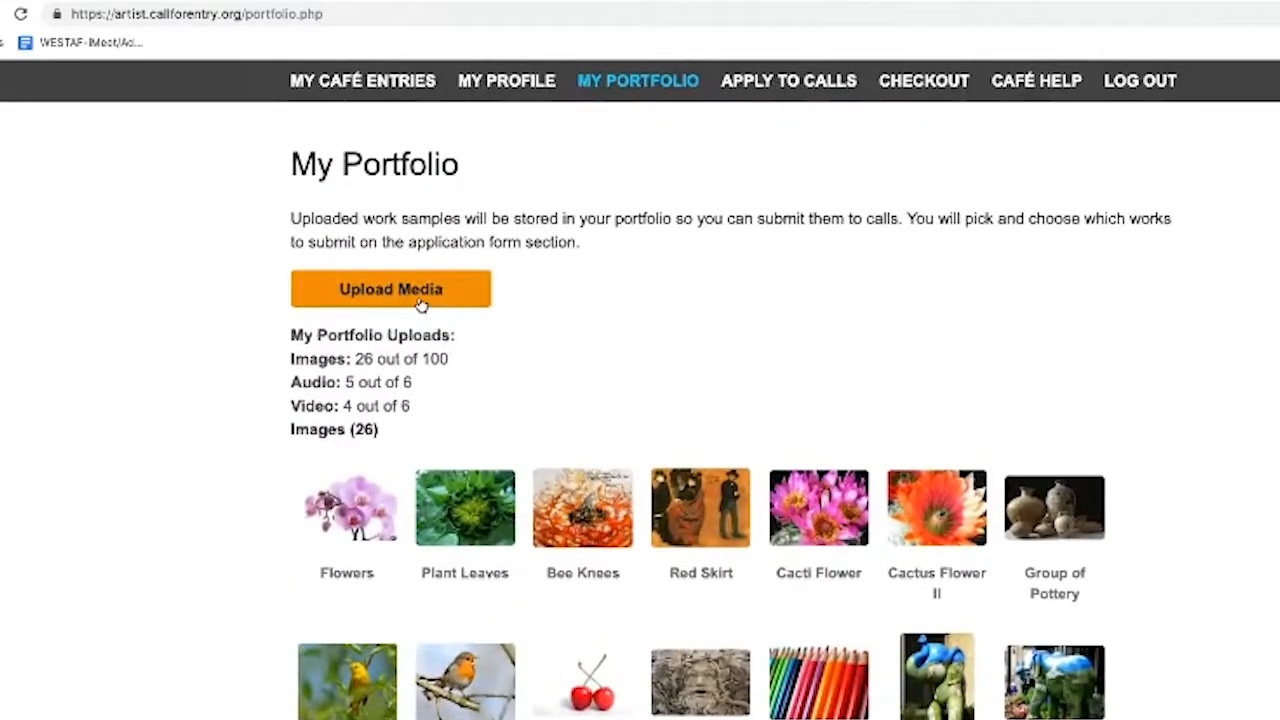
Start a Video upload with black_hole_kildall_hdv.mov attached as the file
left_click(421, 303)
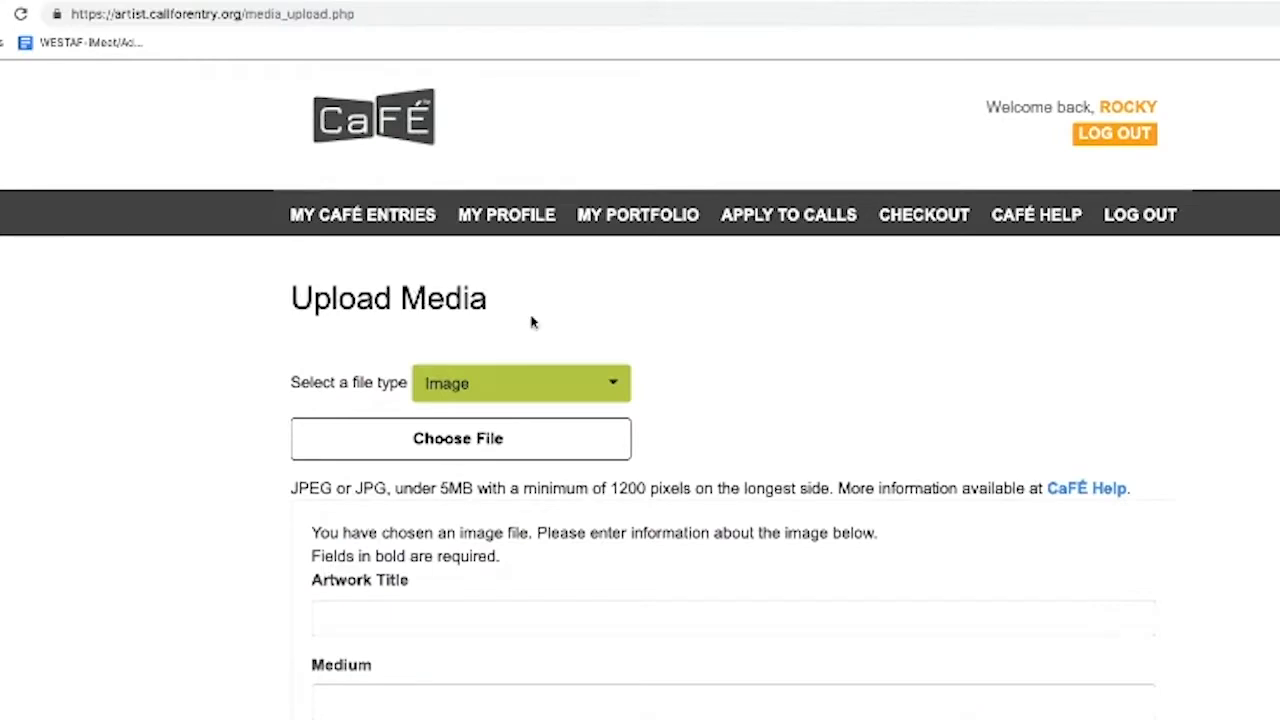
left_click(502, 385)
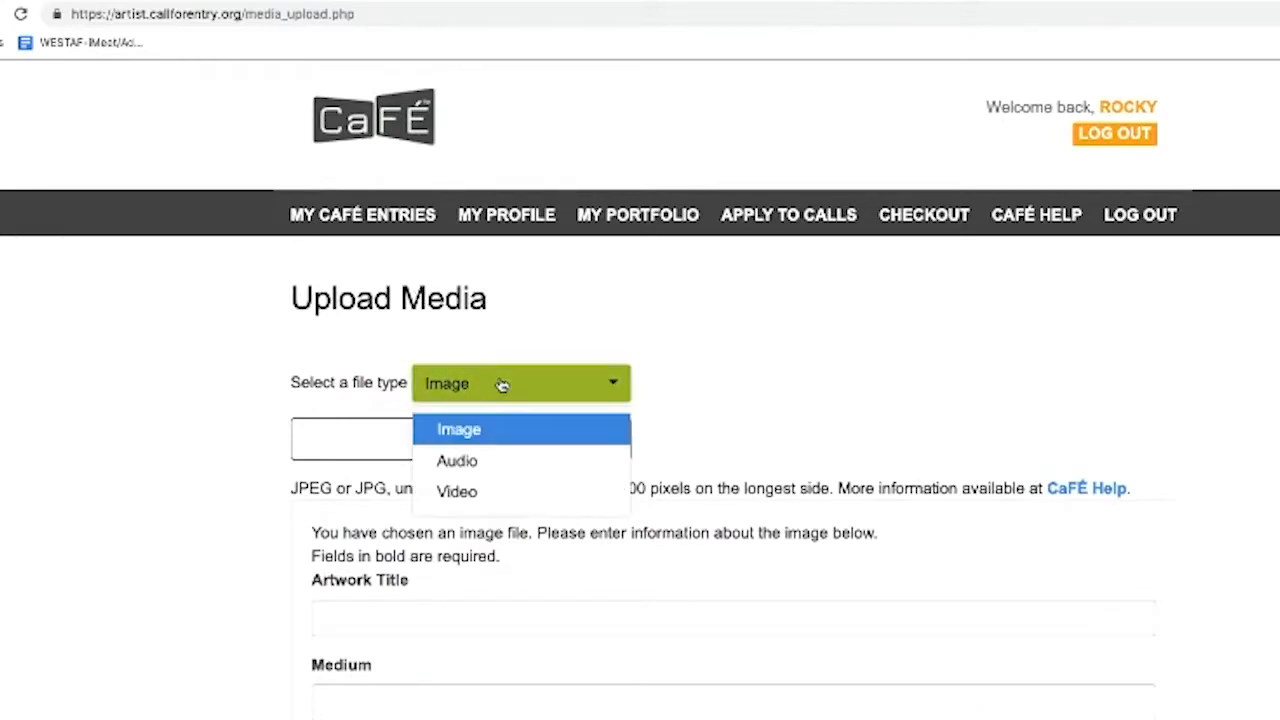
left_click(458, 492)
left_click(489, 448)
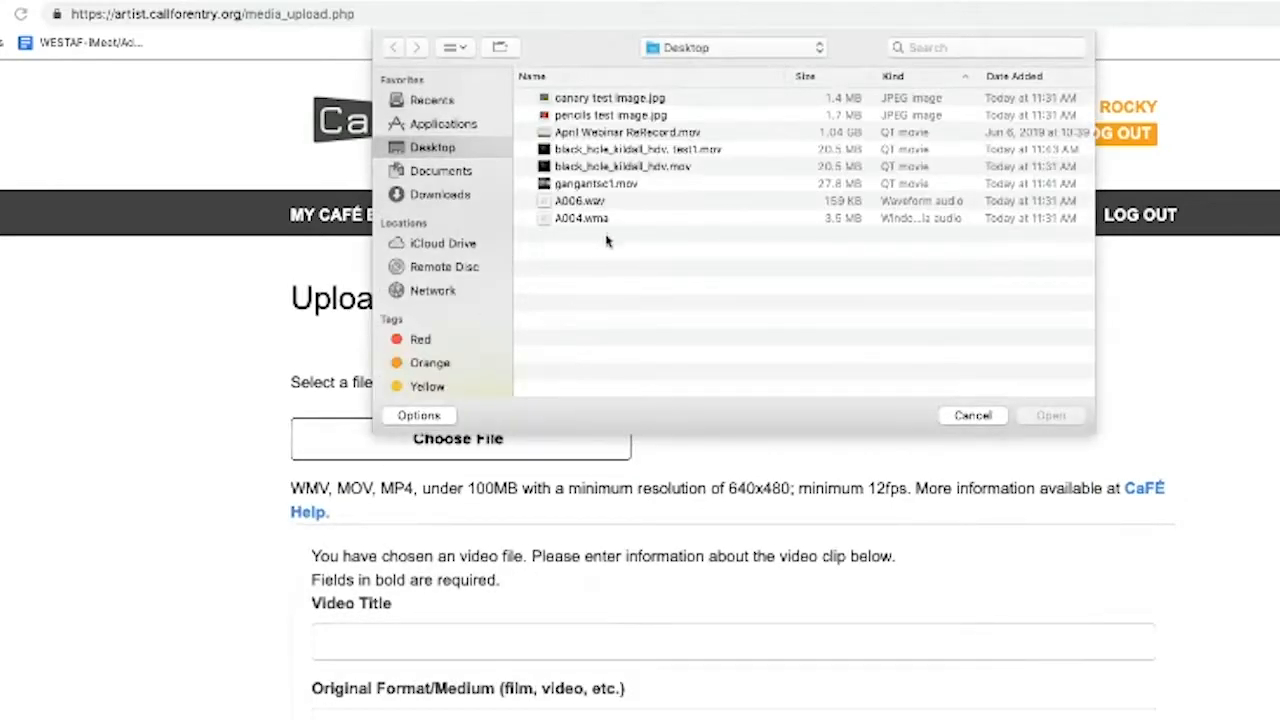
double_click(593, 171)
left_click_drag(632, 445, 840, 452)
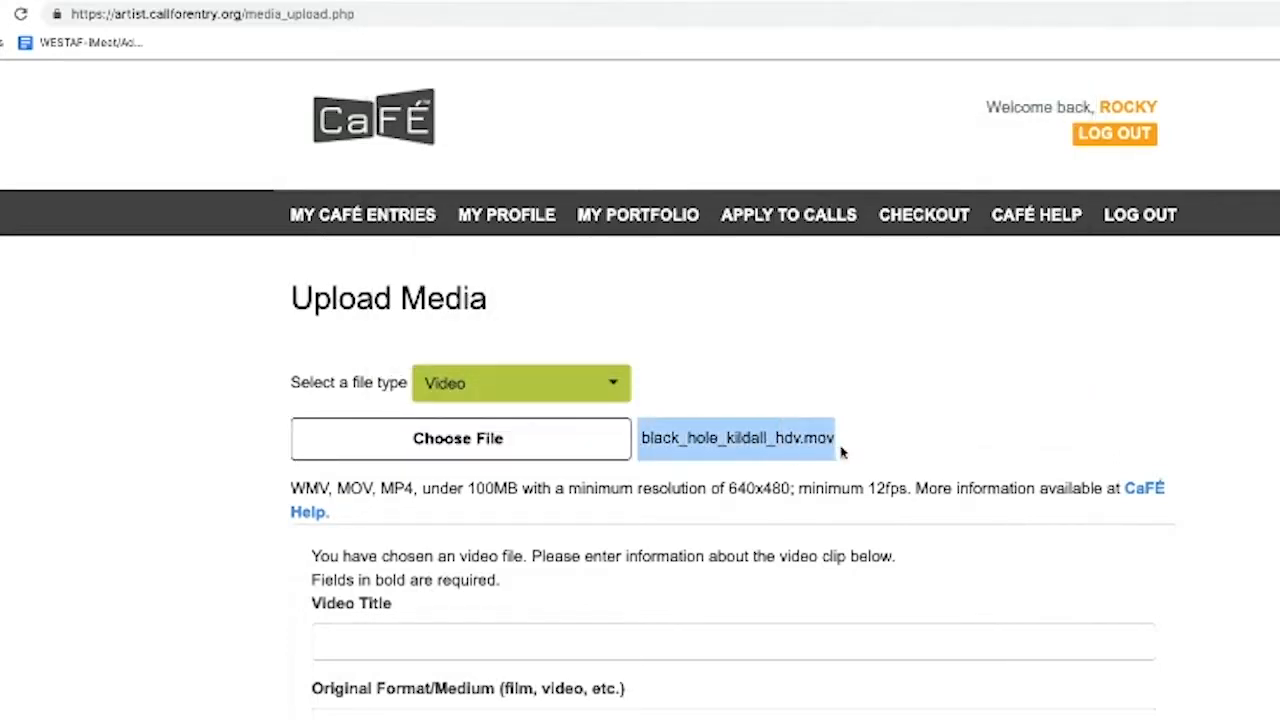
left_click(845, 450)
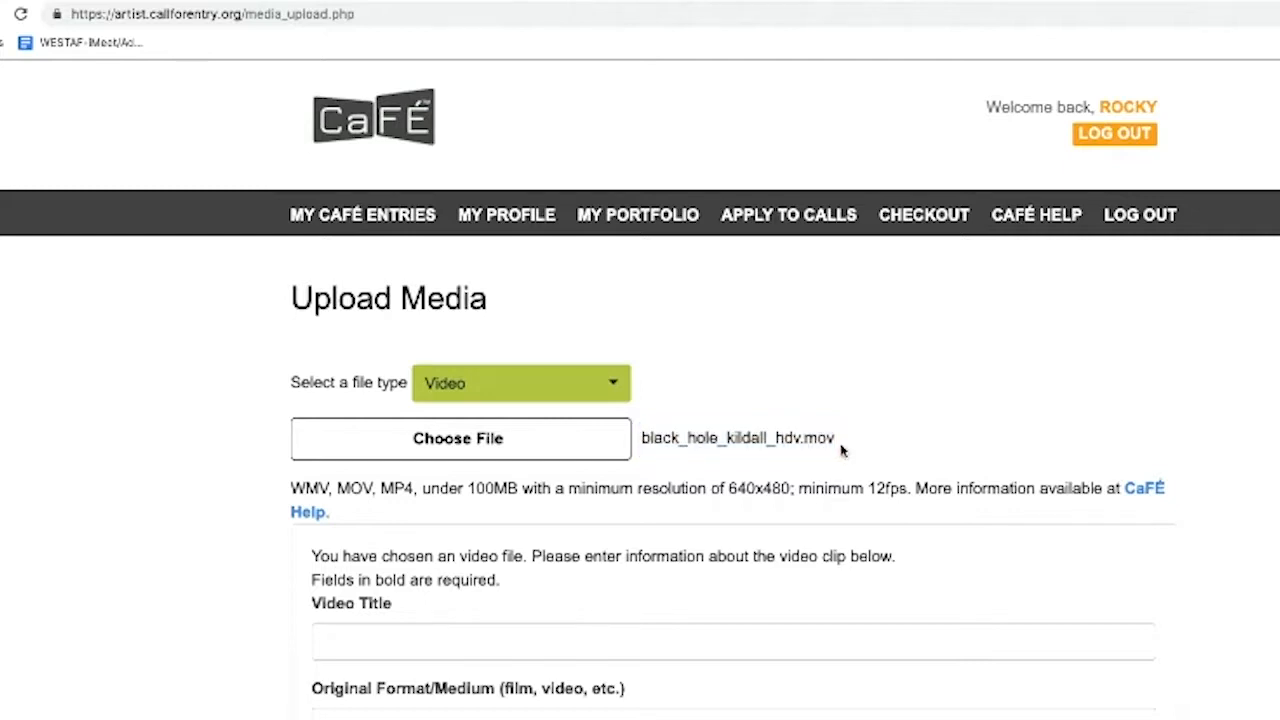
scroll(835, 452, "down", 3)
Enter video title 'test', original format, copy format dvd, duration 30 and price 99
left_click(776, 472)
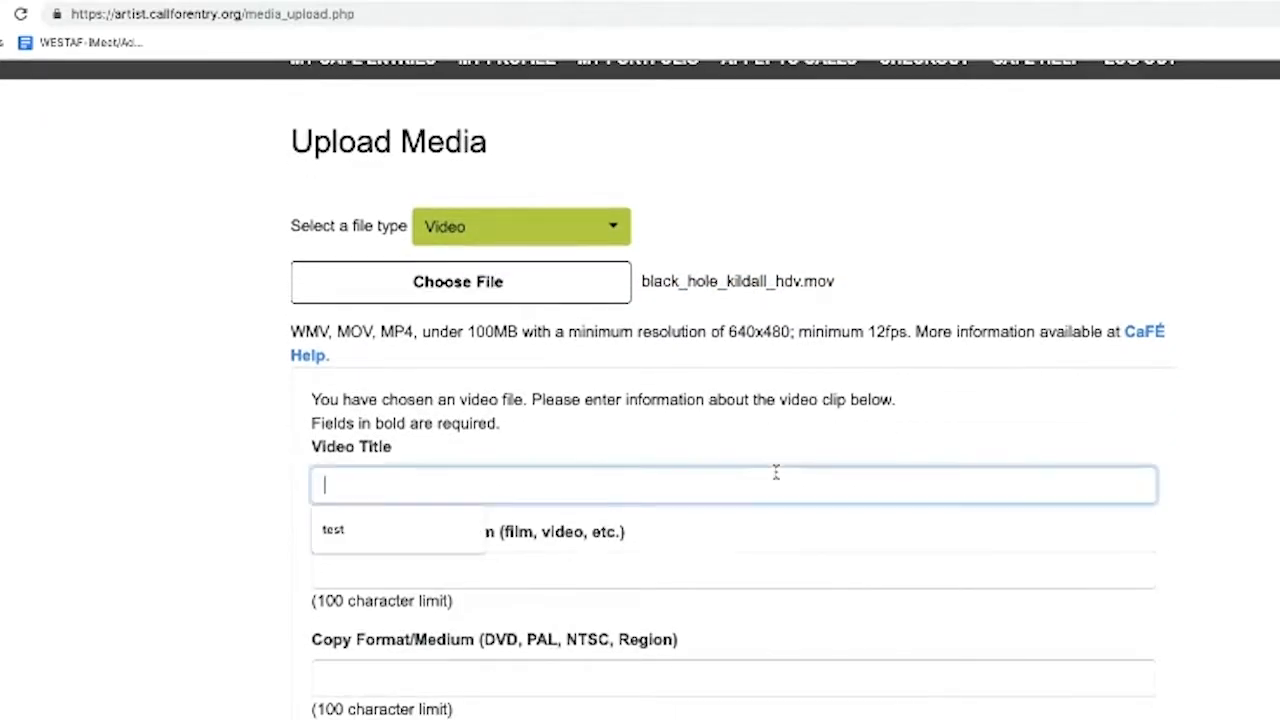
type("test")
key("Tab")
type("tes")
key("Tab")
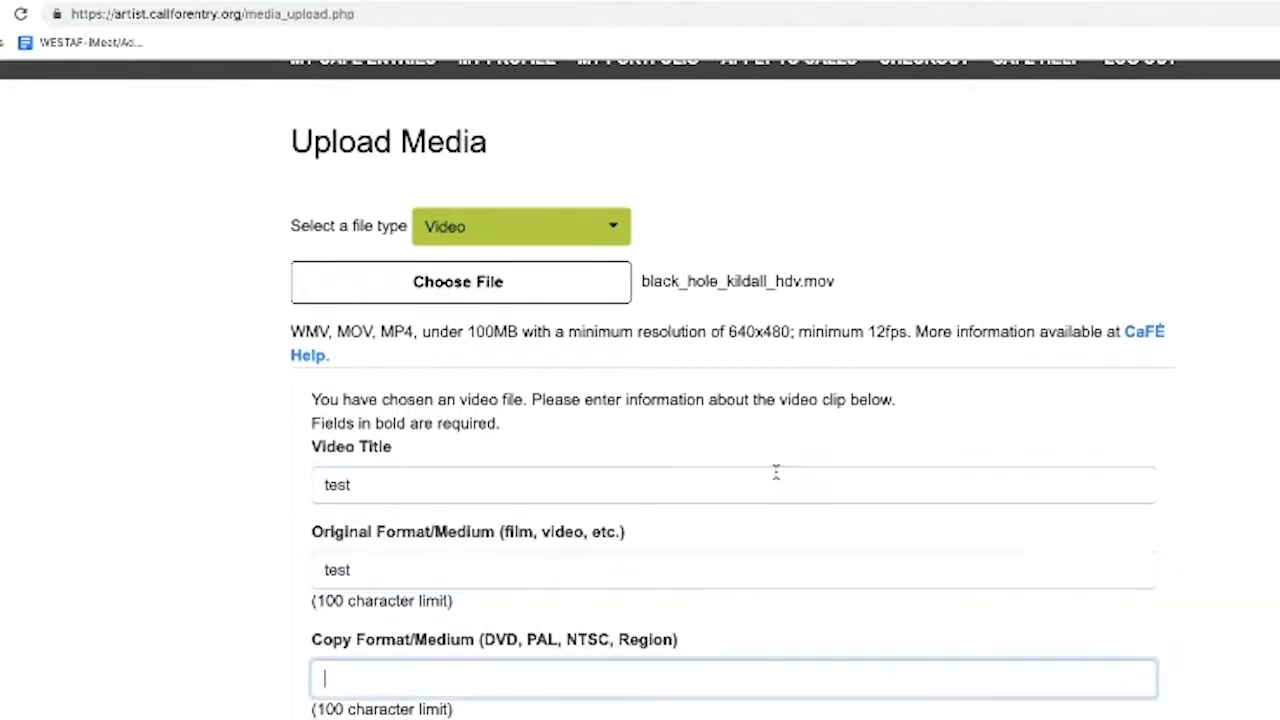
type("dvd")
key("Tab")
type("30")
key("Tab")
type("99")
Set Year Completed to 1999, pass the Description and Website fields, and submit the video
key("Tab")
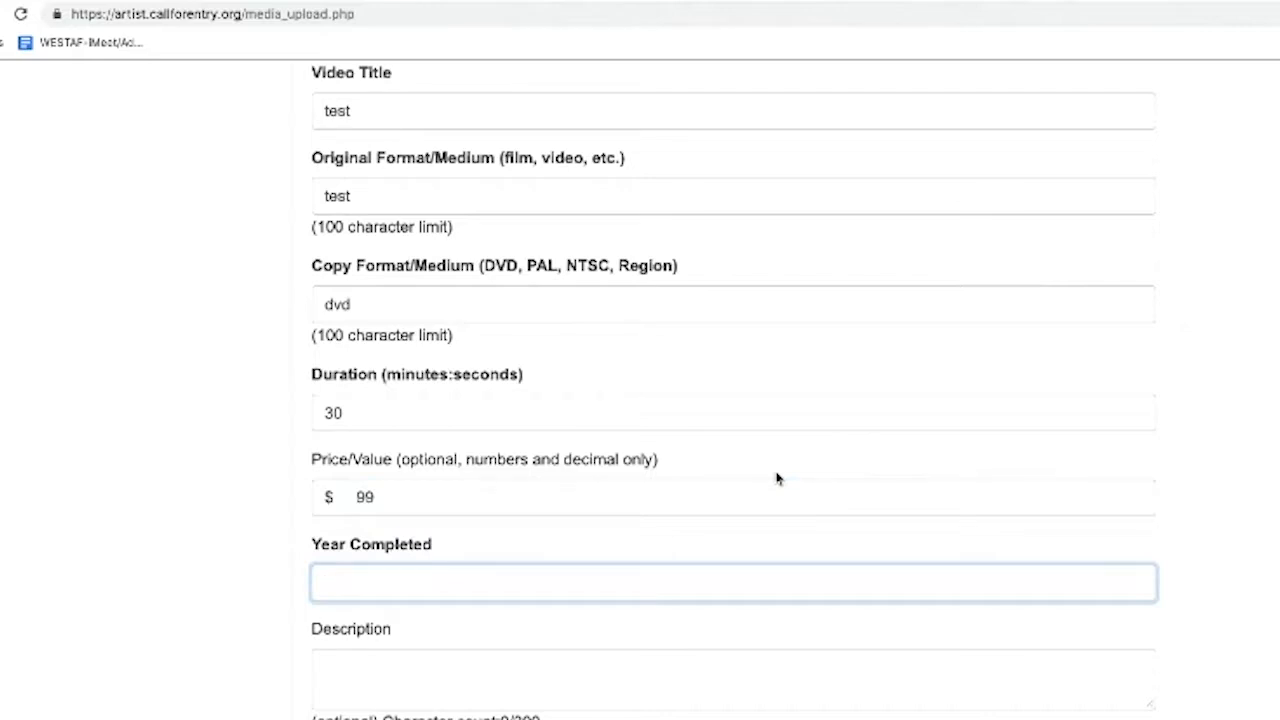
type("19999")
key("Tab")
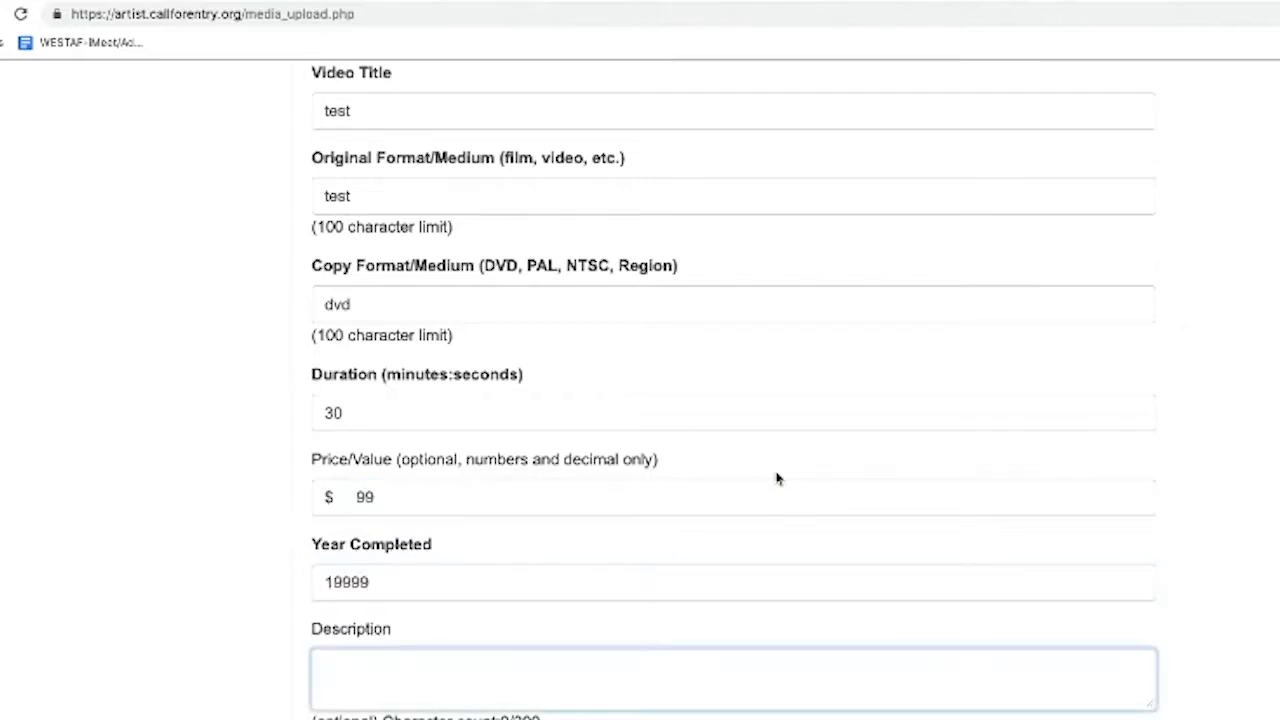
left_click(658, 590)
scroll(460, 568, "down", 1)
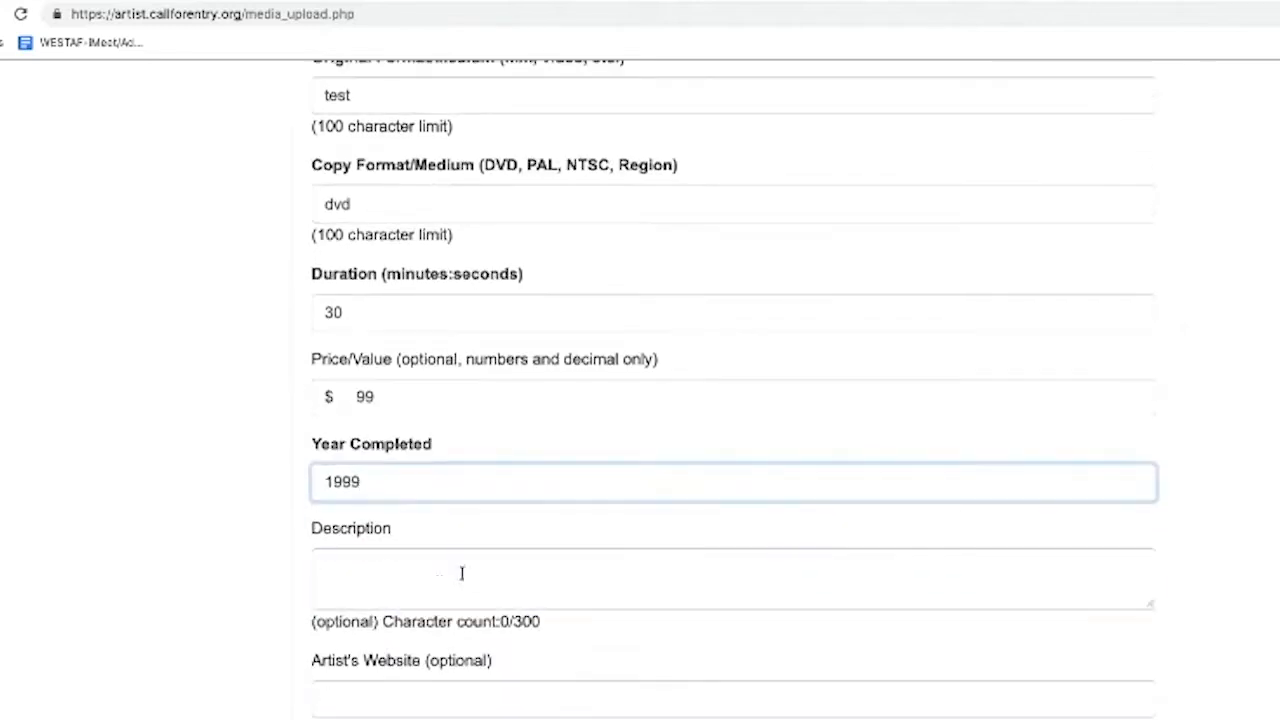
left_click(410, 574)
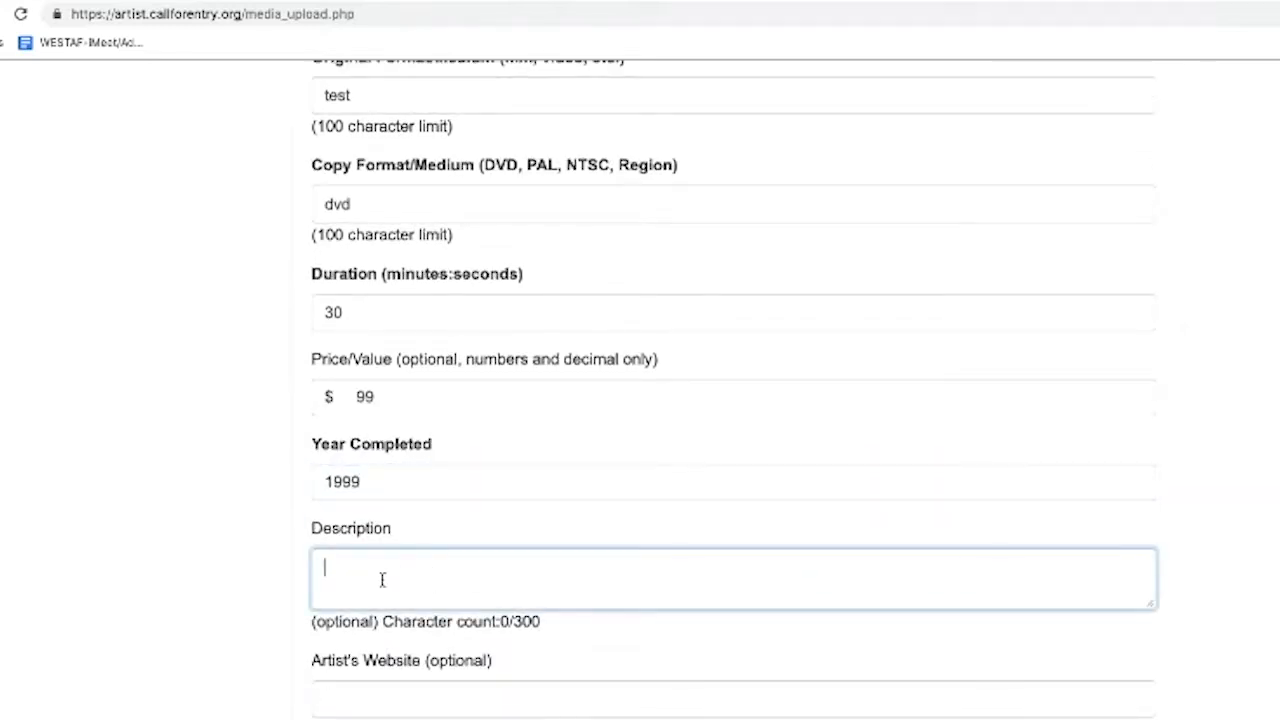
scroll(382, 580, "down", 1)
scroll(357, 614, "up", 2)
scroll(325, 600, "down", 1)
scroll(203, 643, "down", 1)
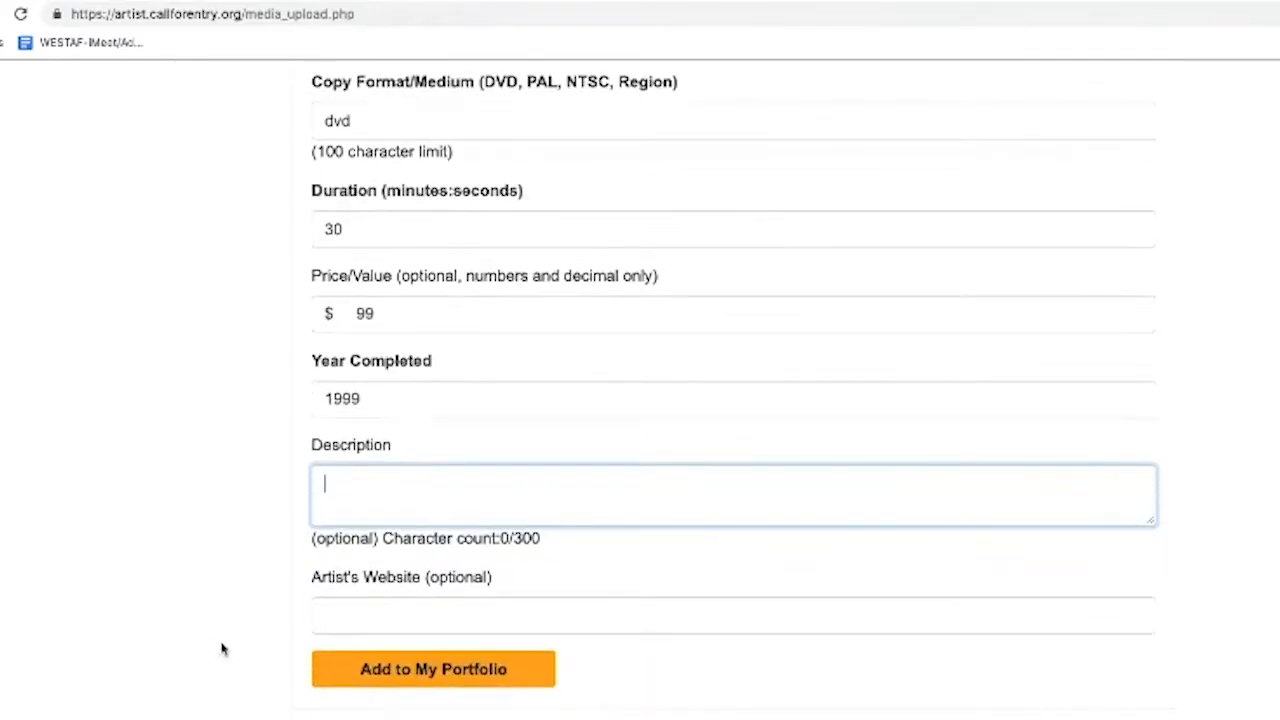
left_click(337, 617)
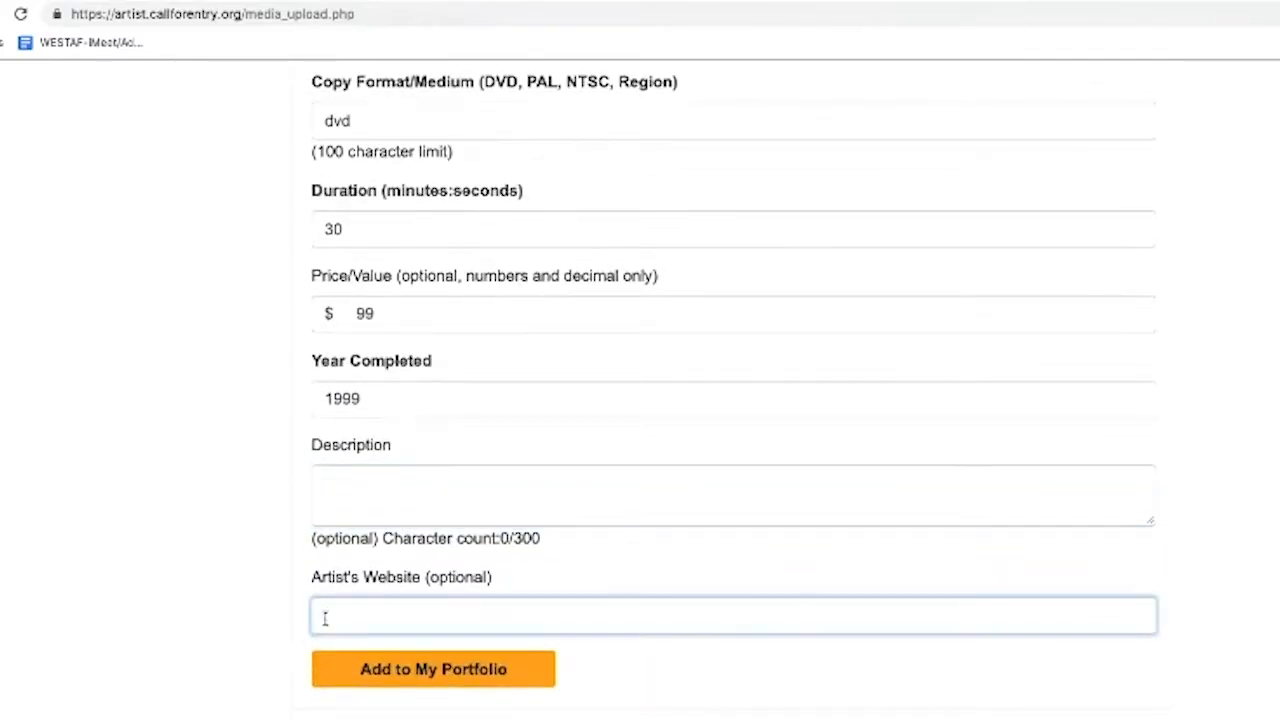
left_click(337, 675)
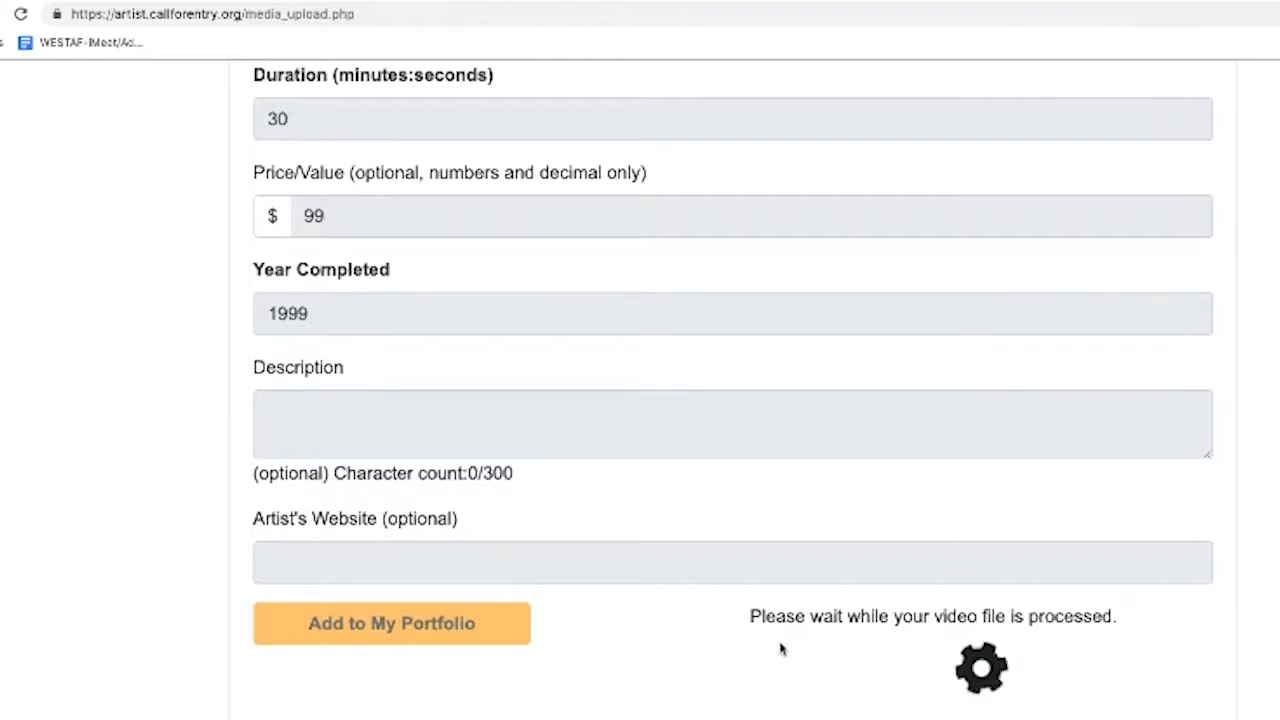
Review the video's saved details (test, dvd, 0:30, $99.00, 1999) and dismiss the Actions list
scroll(916, 655, "down", 1)
scroll(916, 655, "down", 1)
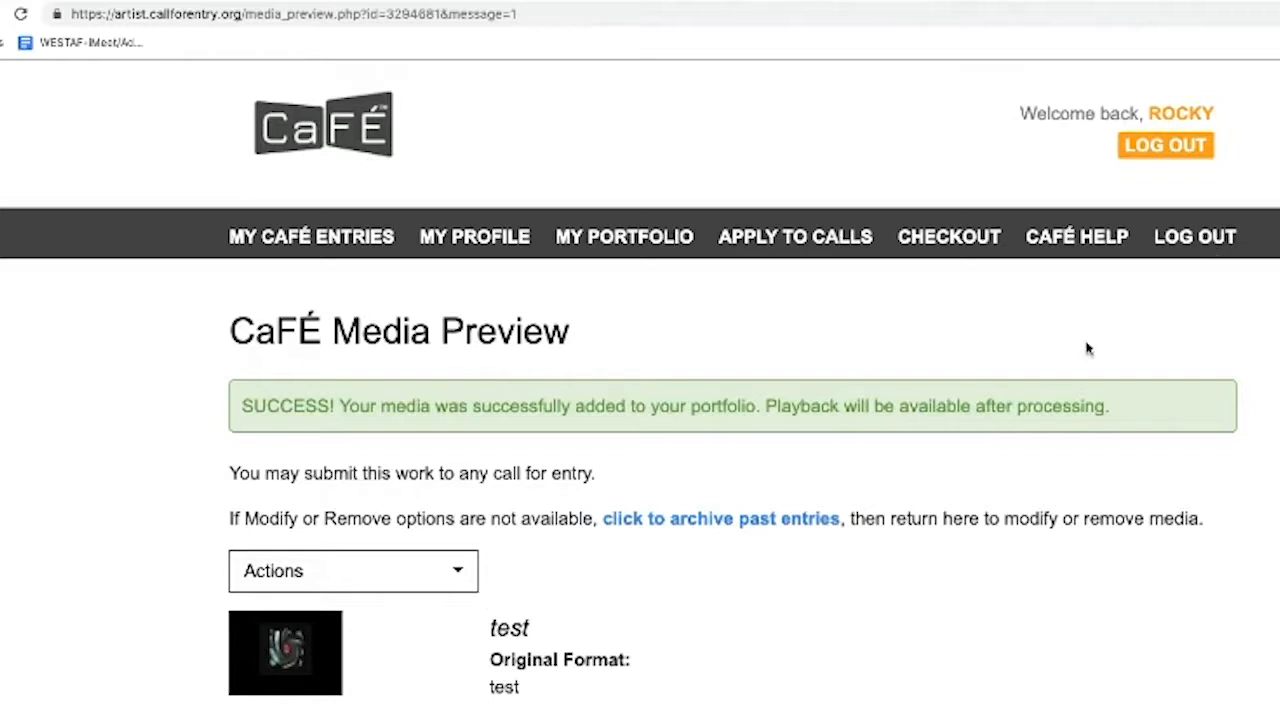
scroll(405, 600, "down", 1)
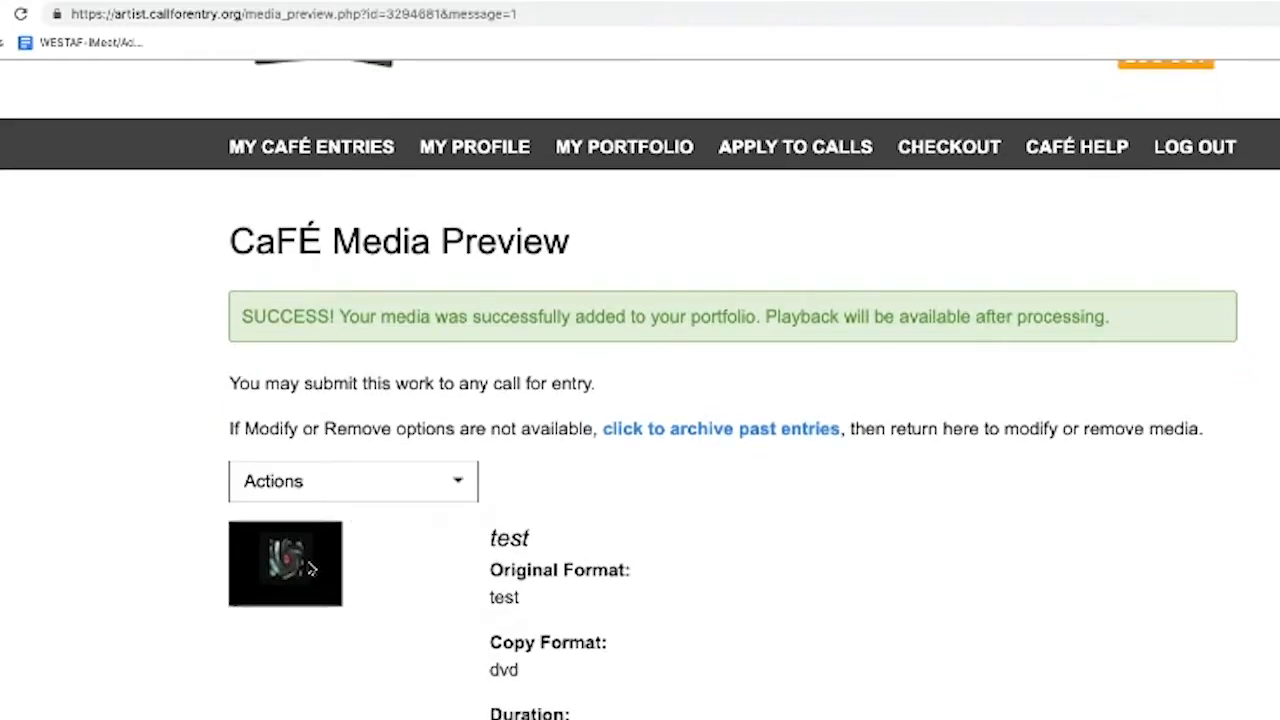
left_click(413, 489)
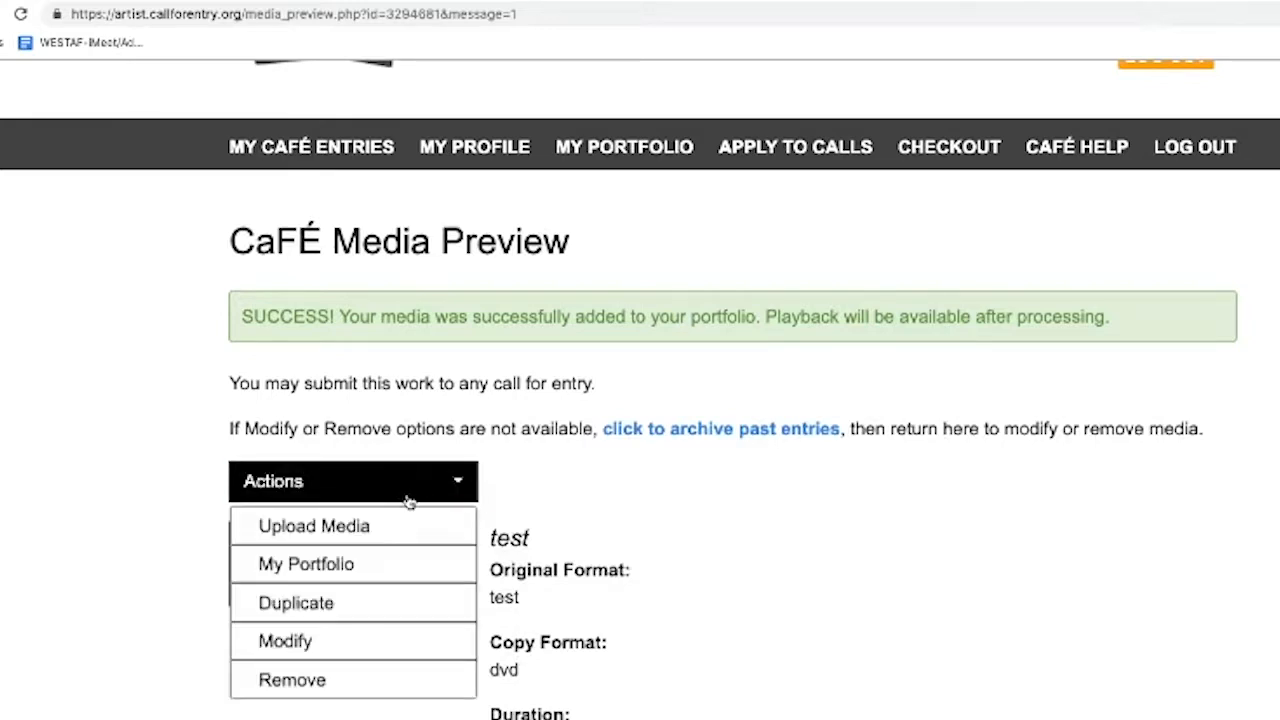
left_click(644, 571)
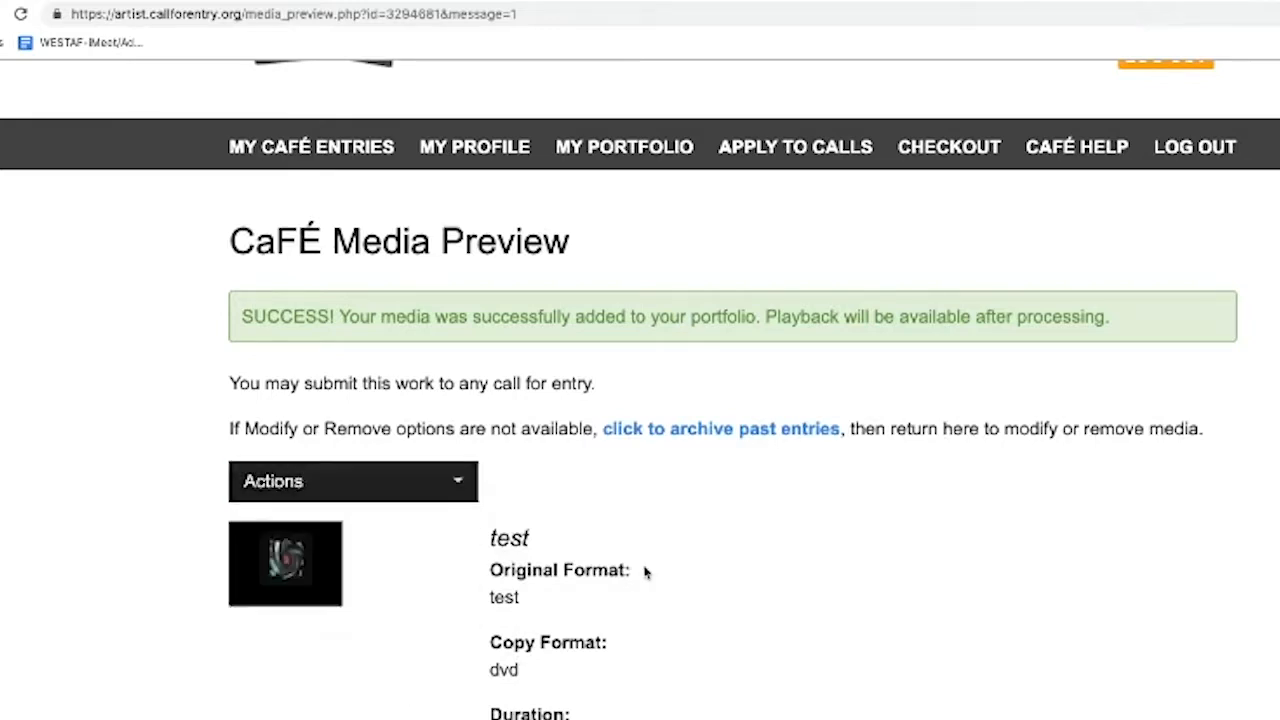
scroll(644, 571, "down", 5)
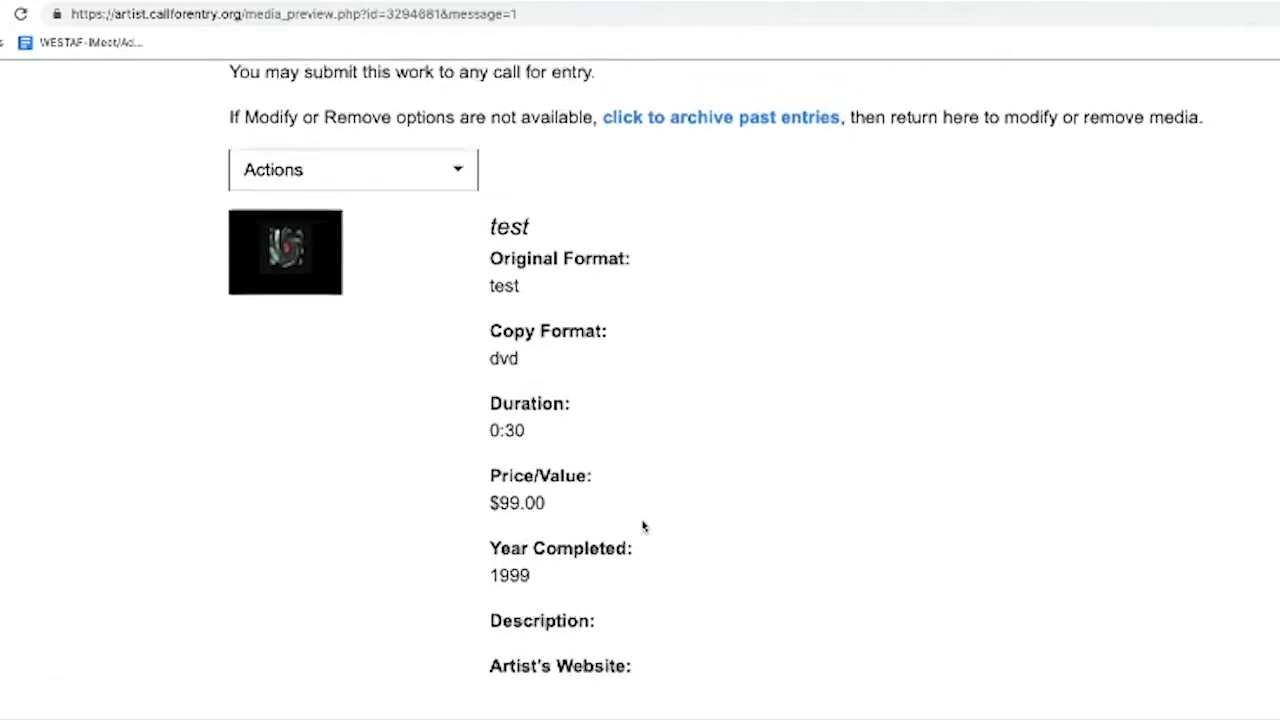
scroll(644, 527, "up", 5)
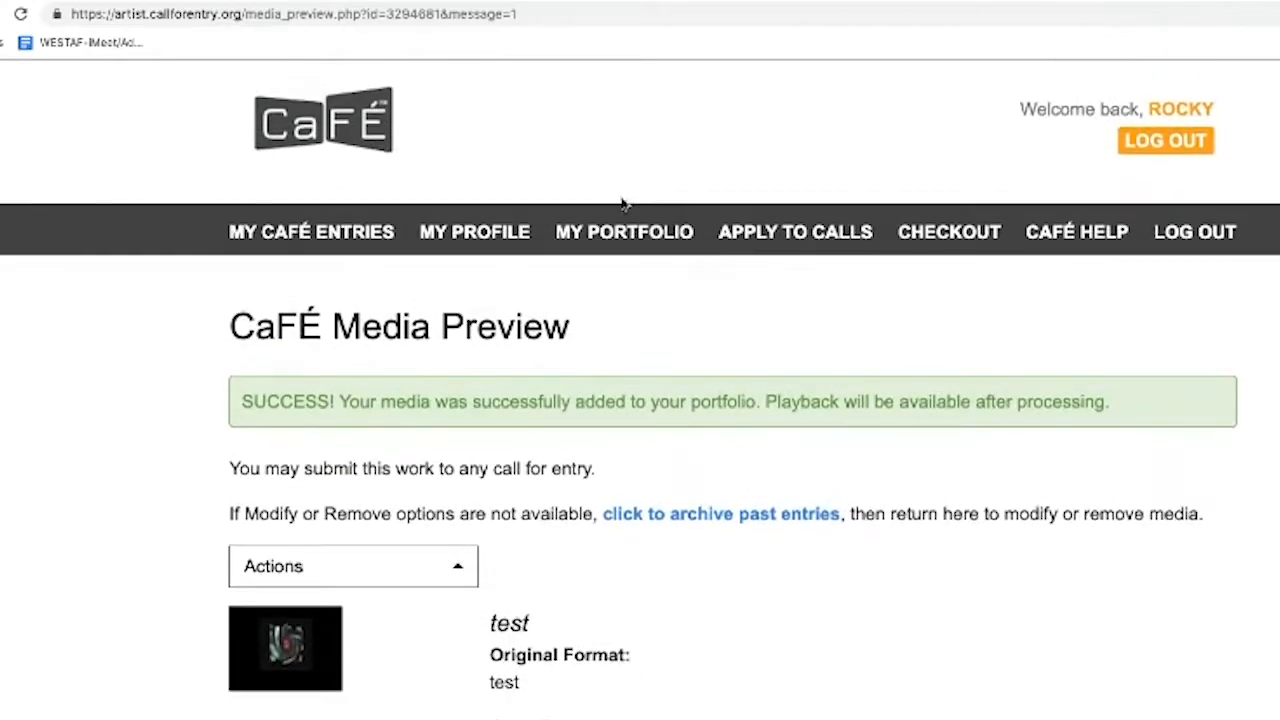
Check the test video is listed under Video, then open the test pencils image preview
left_click(619, 233)
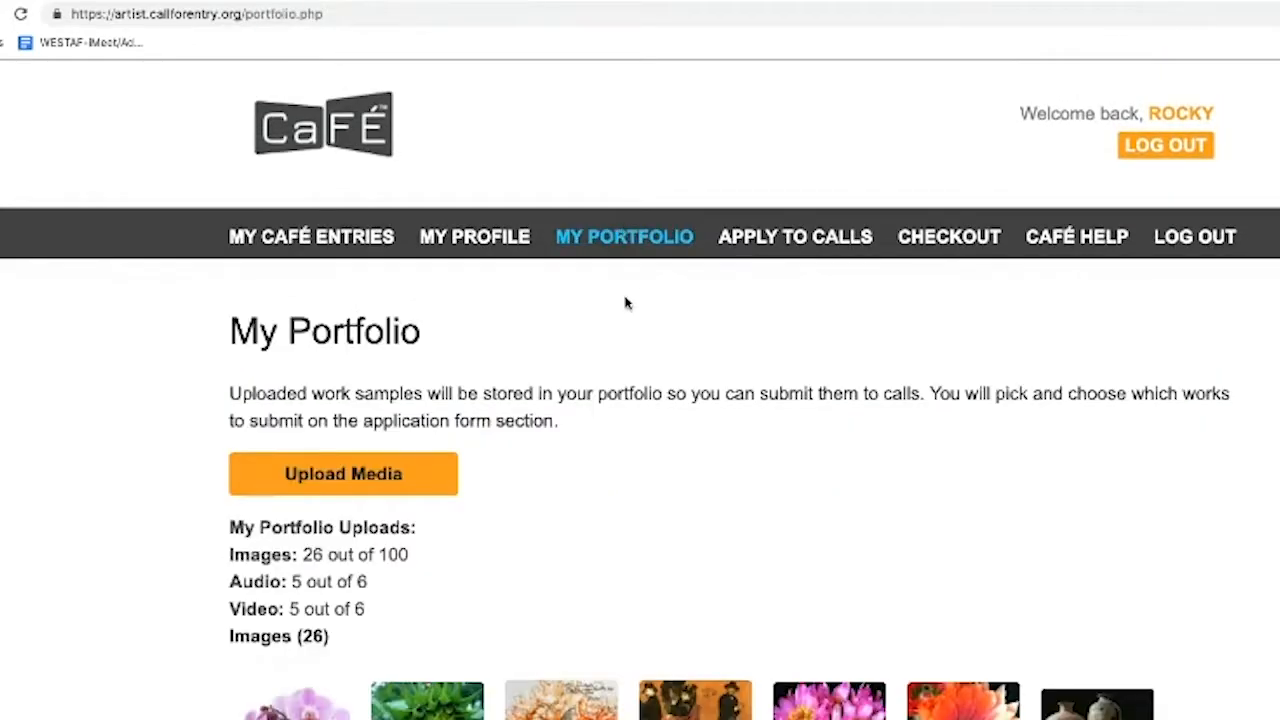
scroll(654, 335, "down", 4)
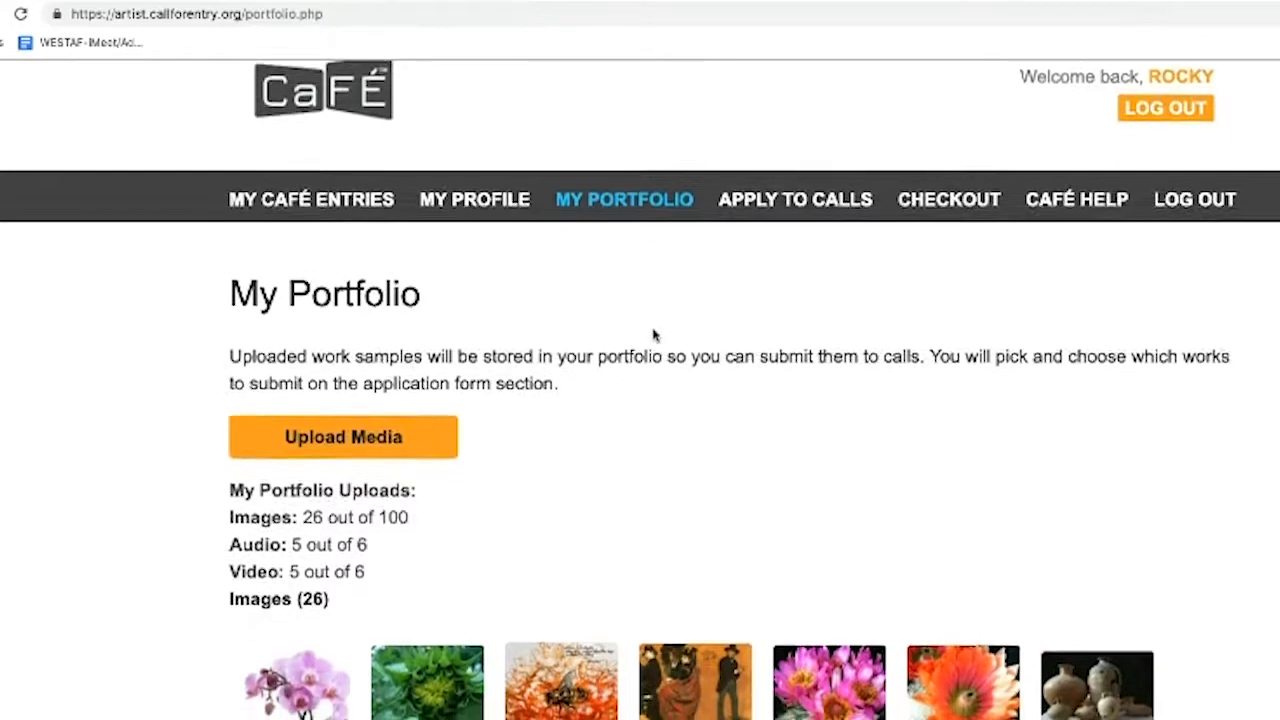
scroll(654, 335, "down", 4)
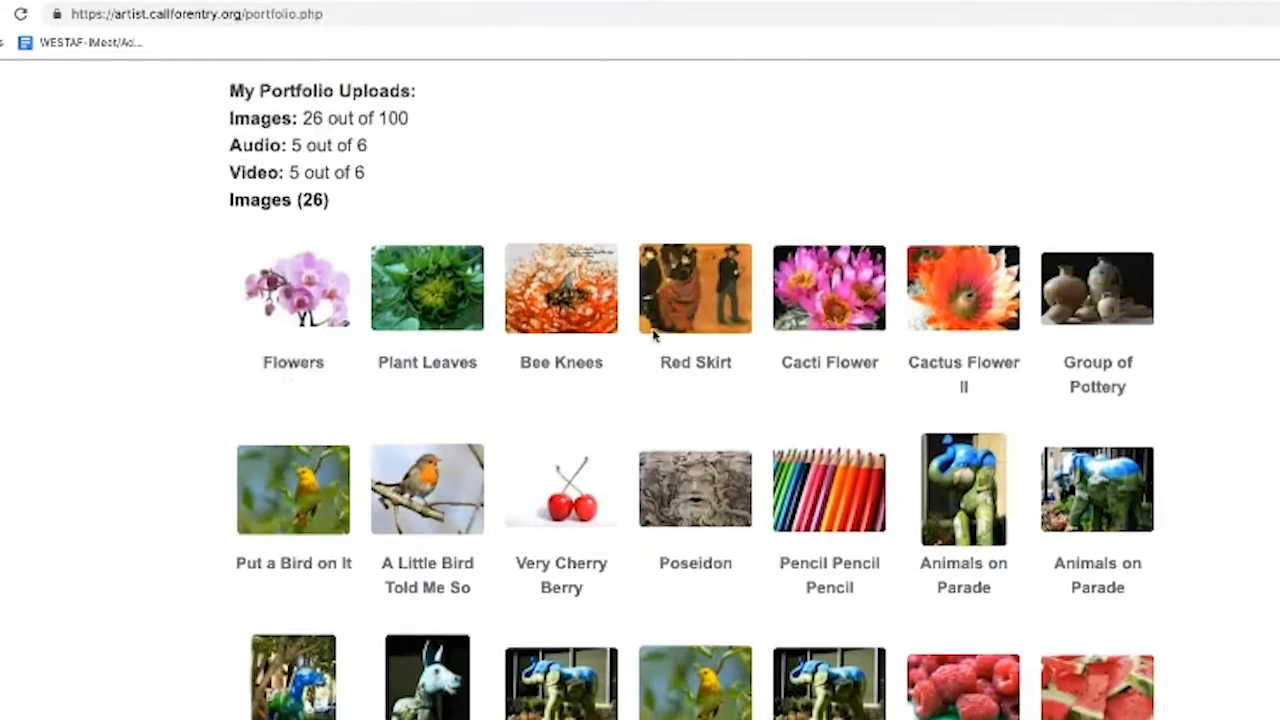
scroll(654, 335, "down", 5)
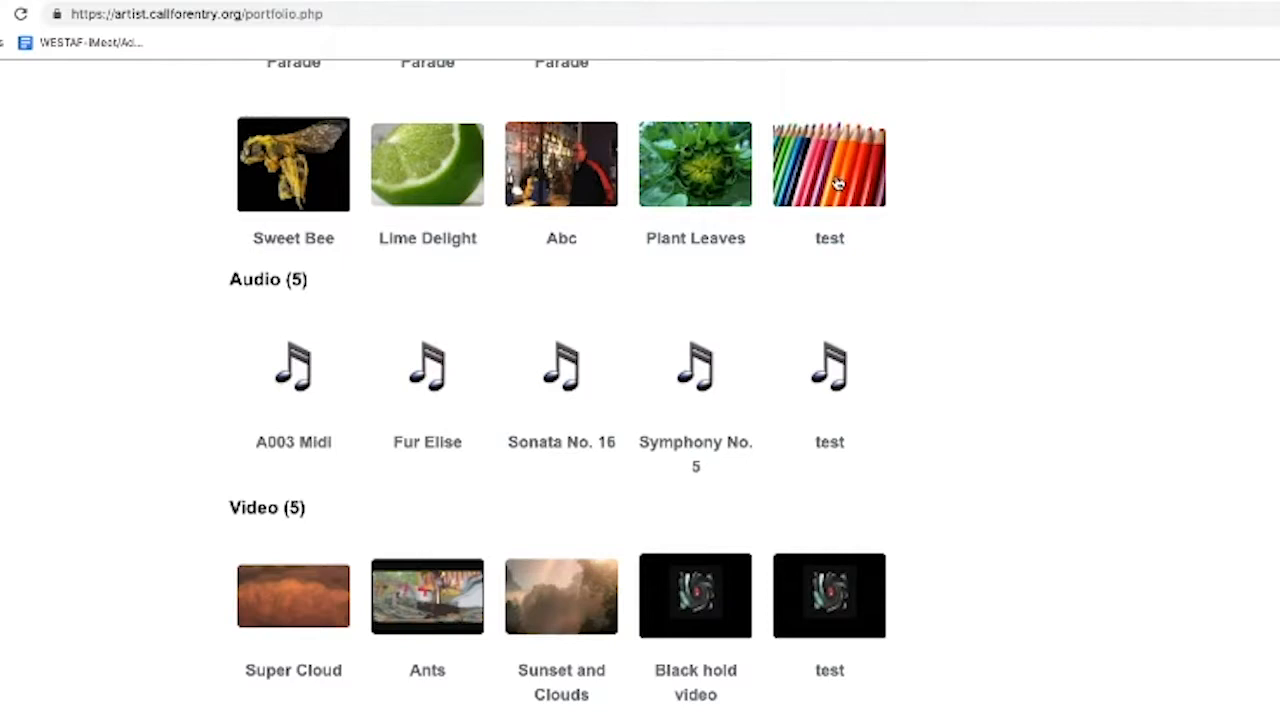
left_click(838, 183)
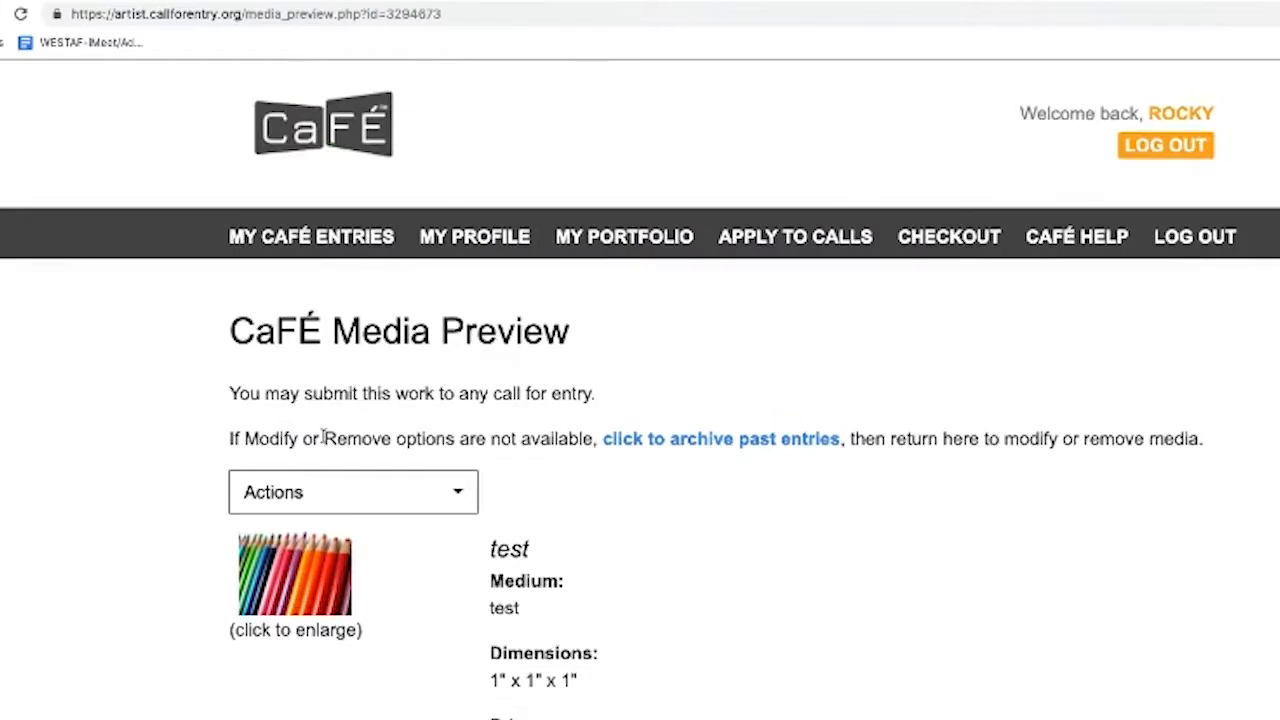
Check the pencils image's Actions list and enlarged view, then return to My Portfolio
scroll(450, 589, "down", 2)
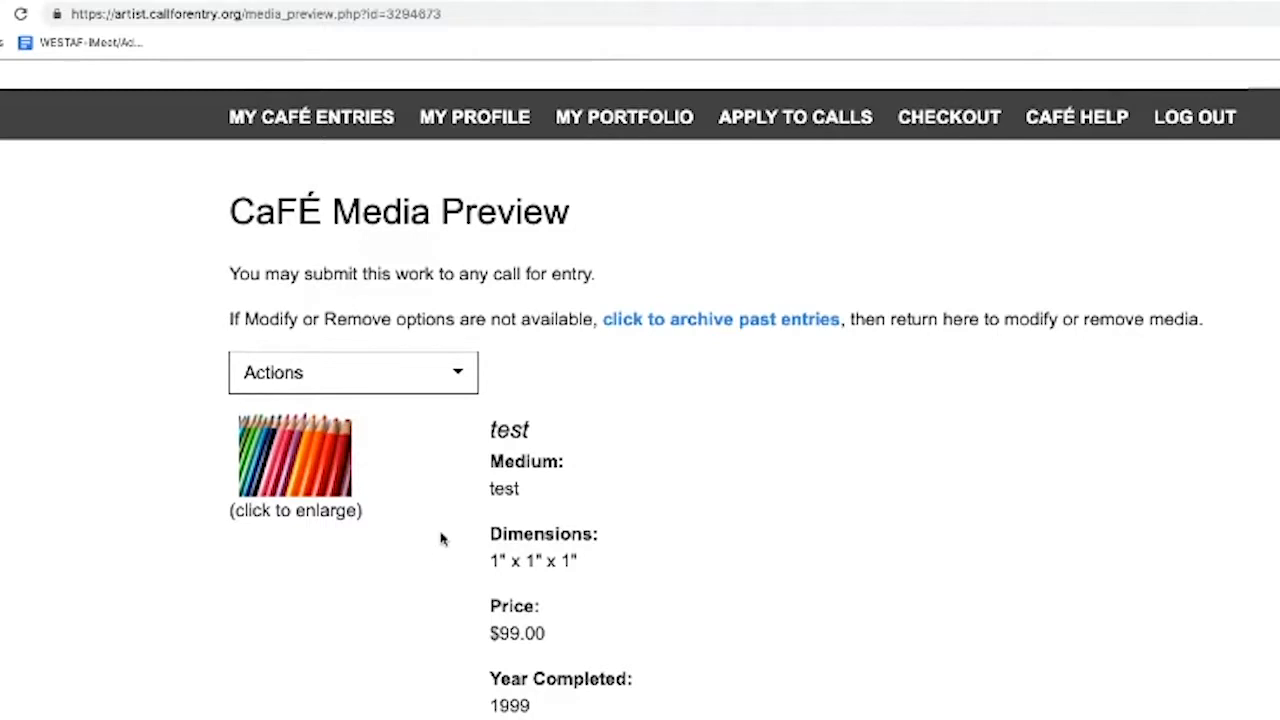
left_click(462, 385)
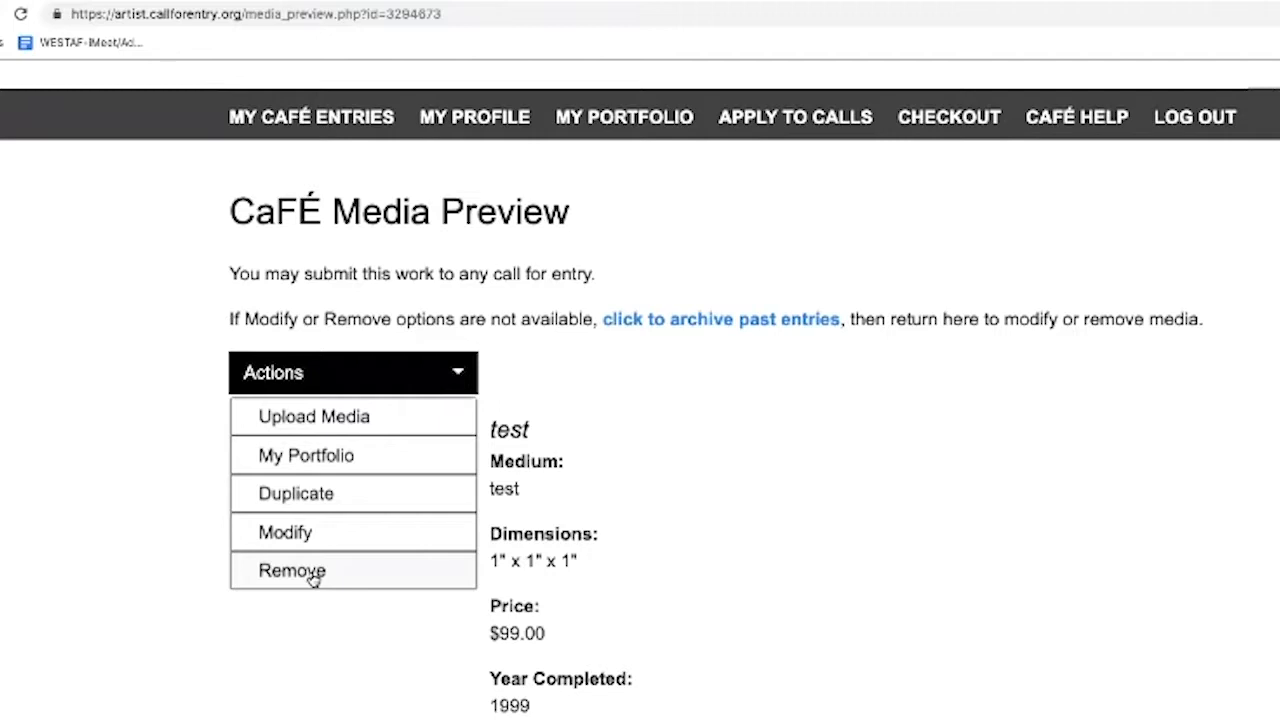
left_click(308, 610)
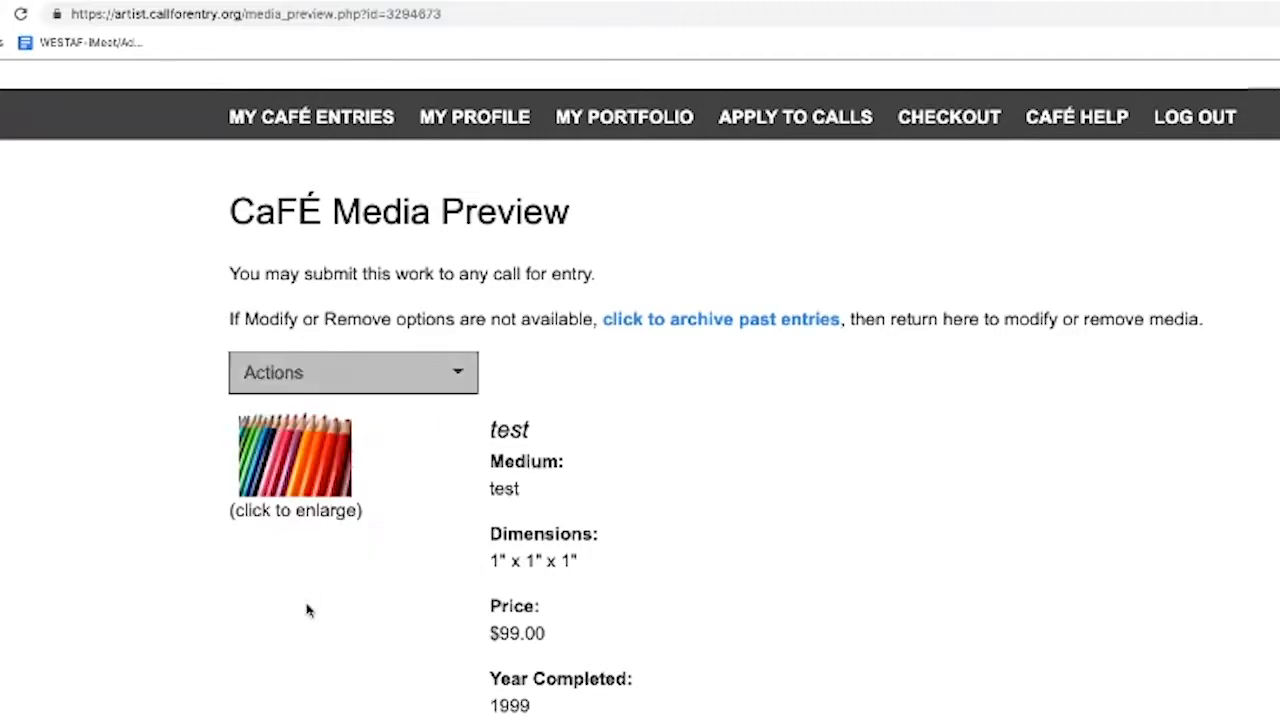
left_click(279, 469)
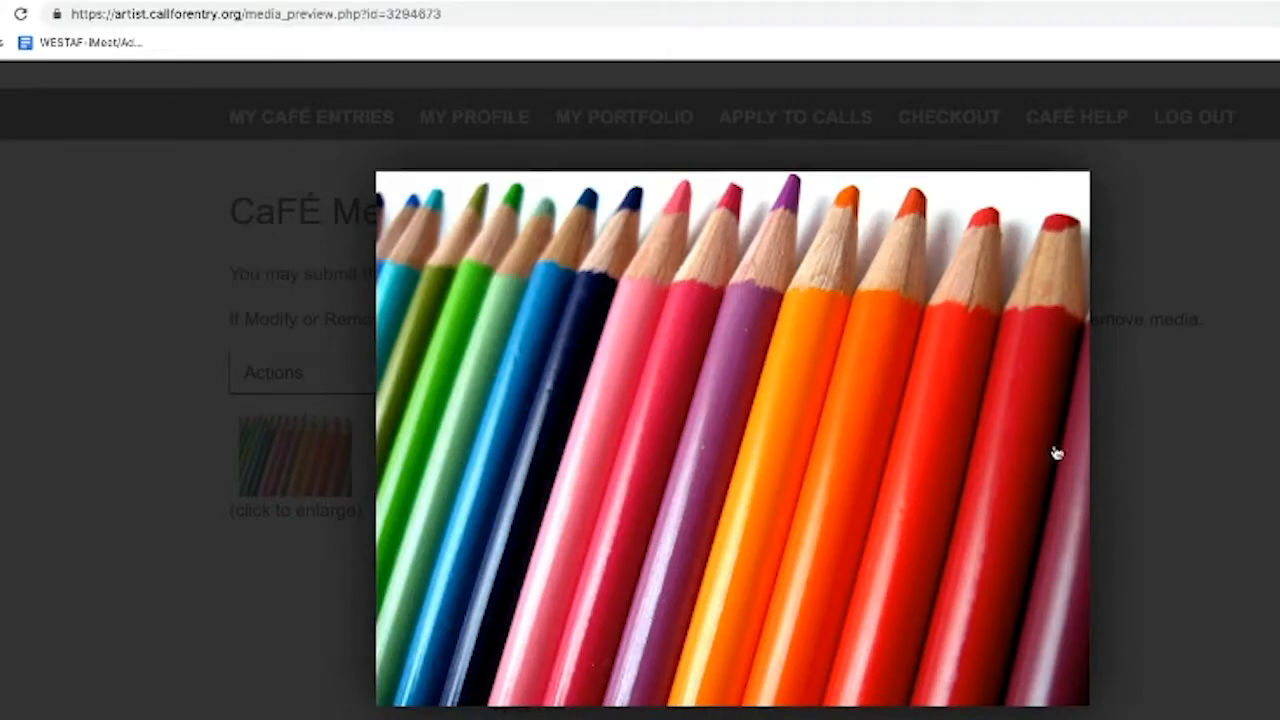
left_click(1148, 451)
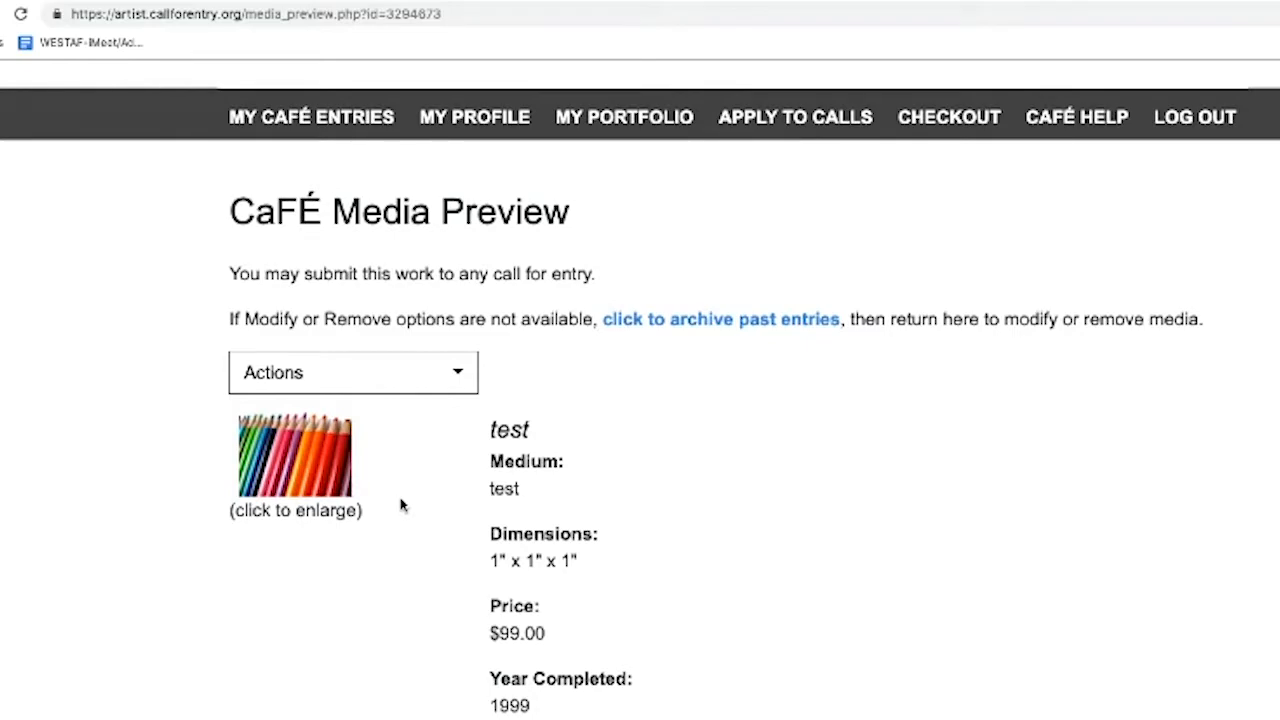
left_click(629, 128)
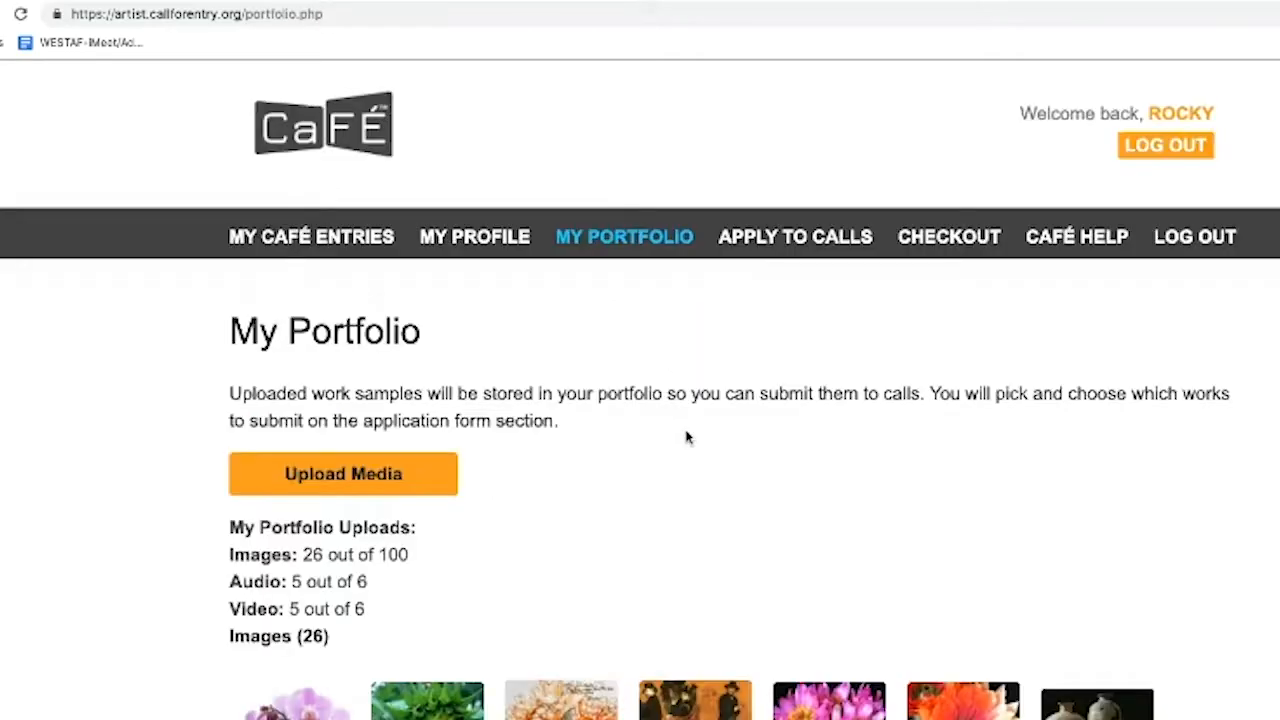
Open the test audio preview, play the clip, replay it from the start, and close the player
scroll(686, 437, "down", 12)
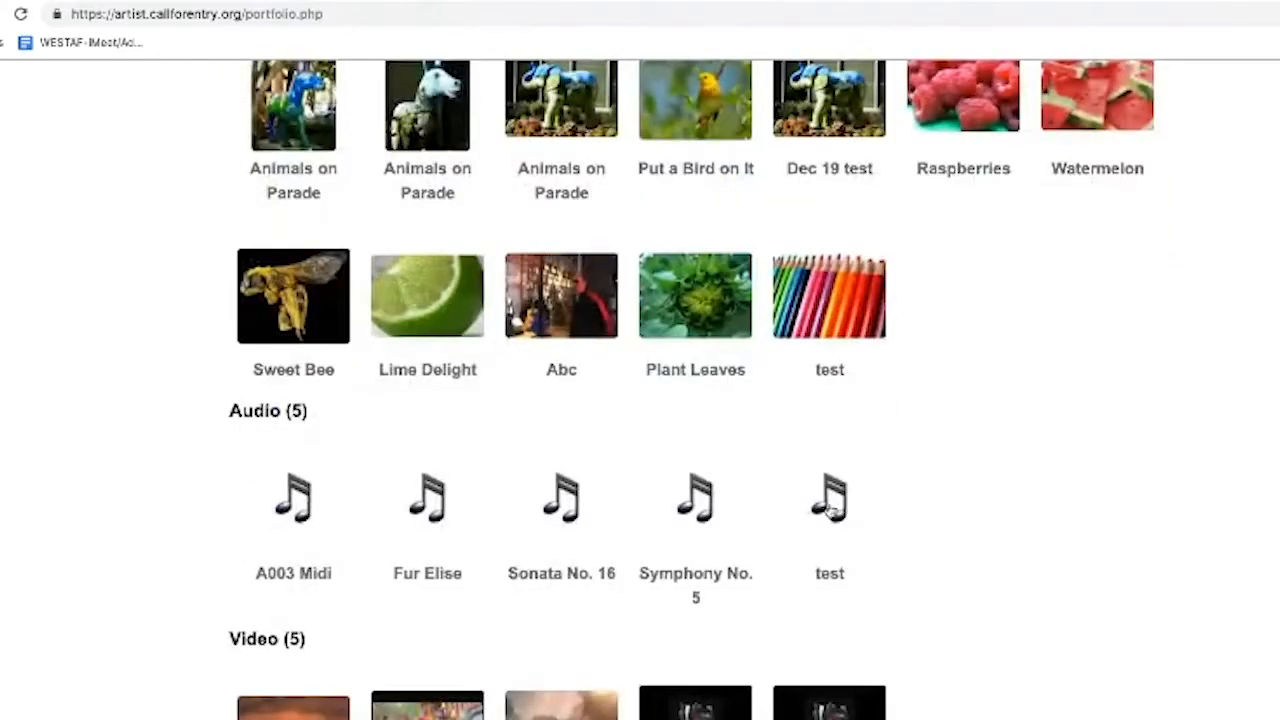
left_click(836, 512)
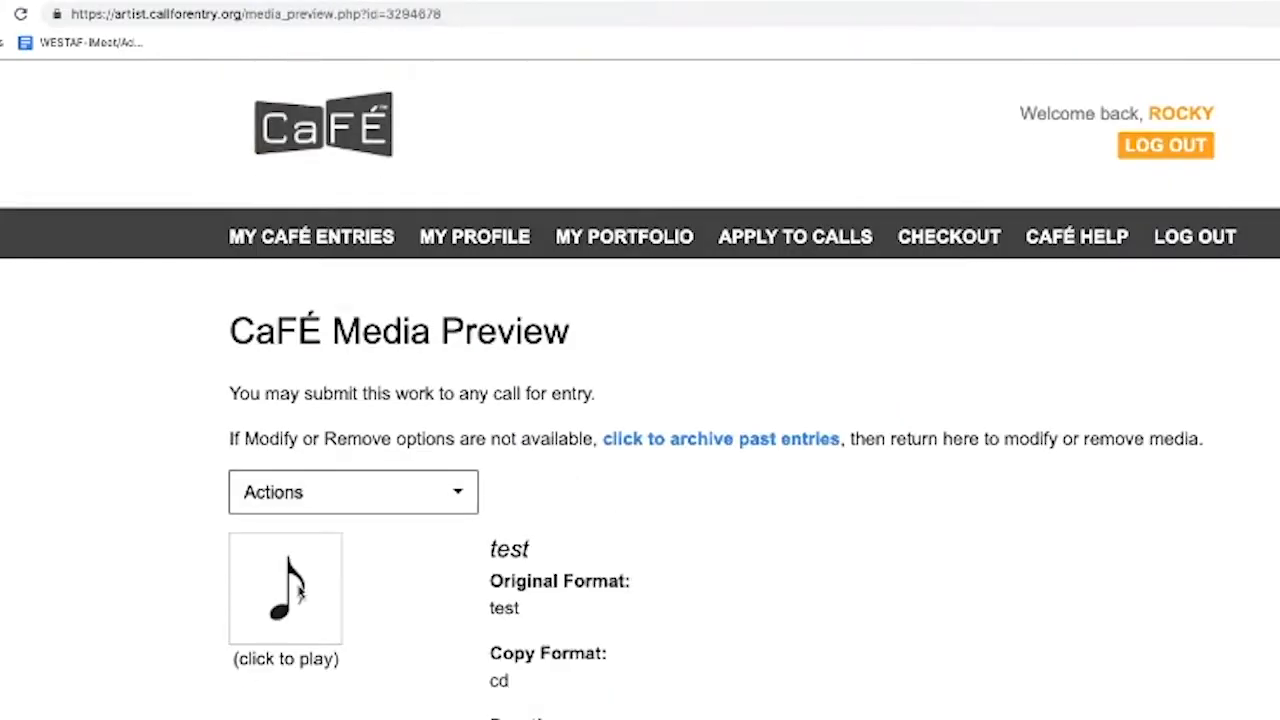
left_click(298, 590)
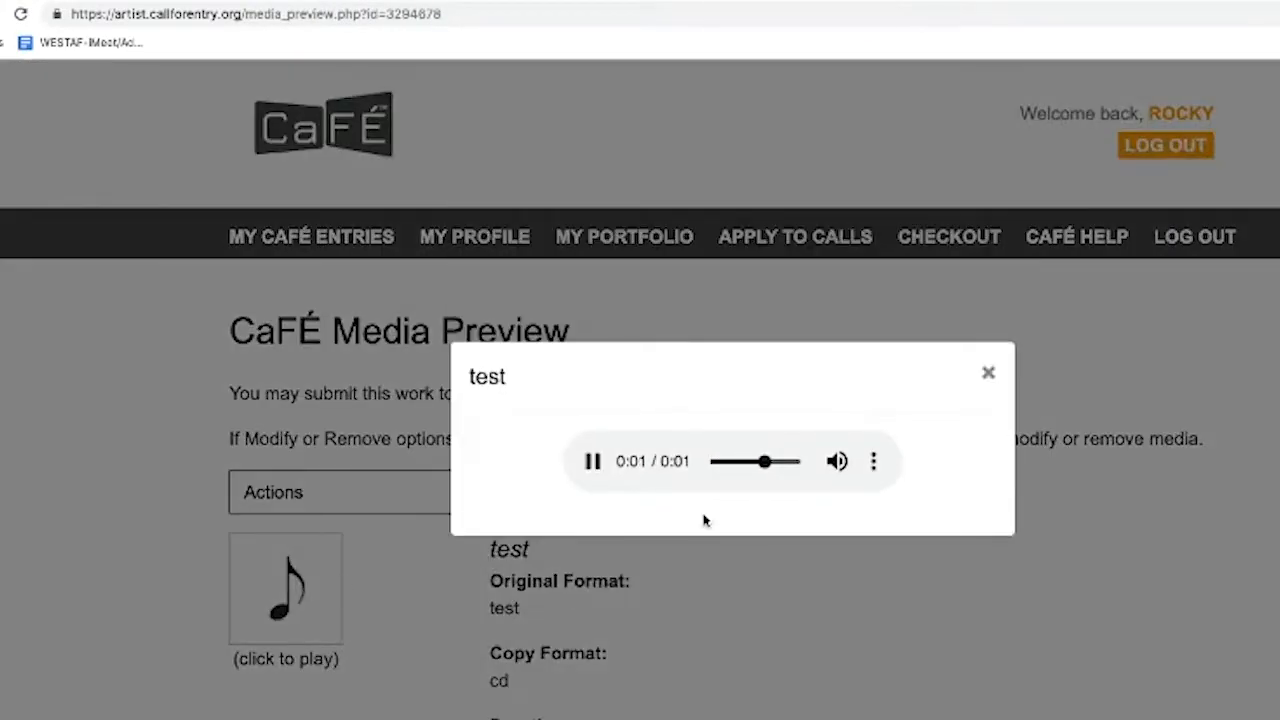
left_click(590, 461)
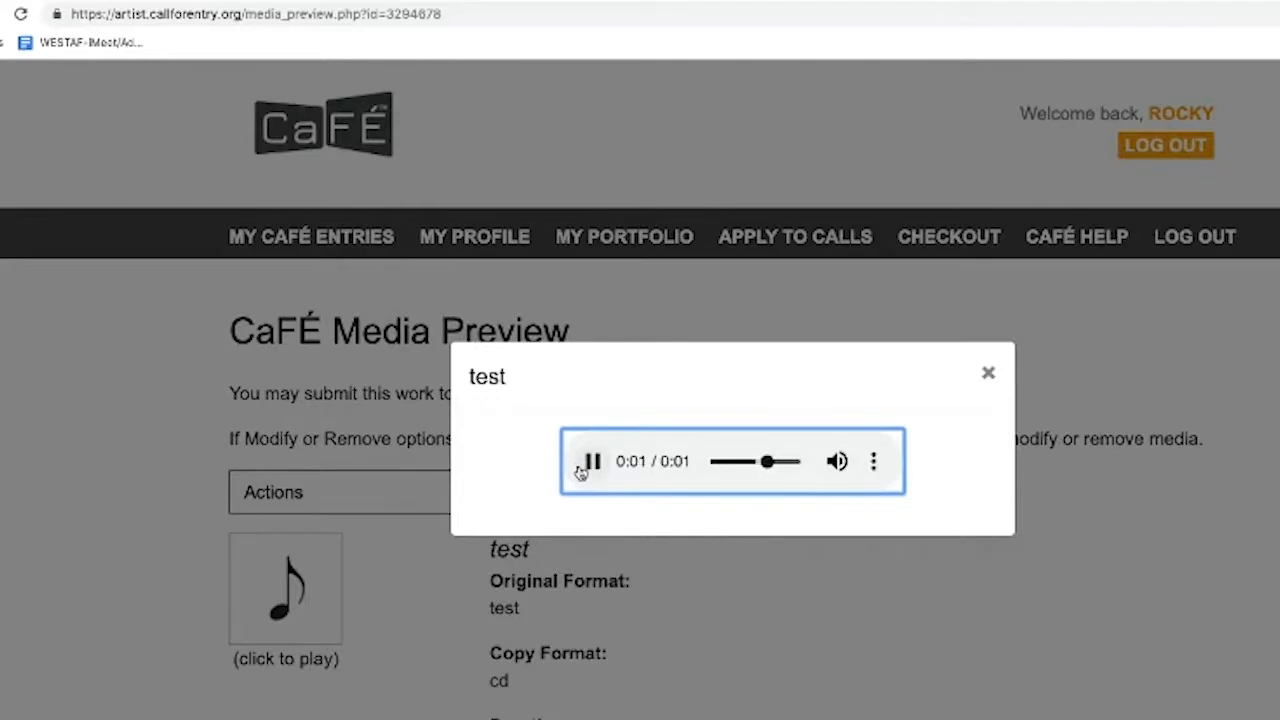
left_click(988, 375)
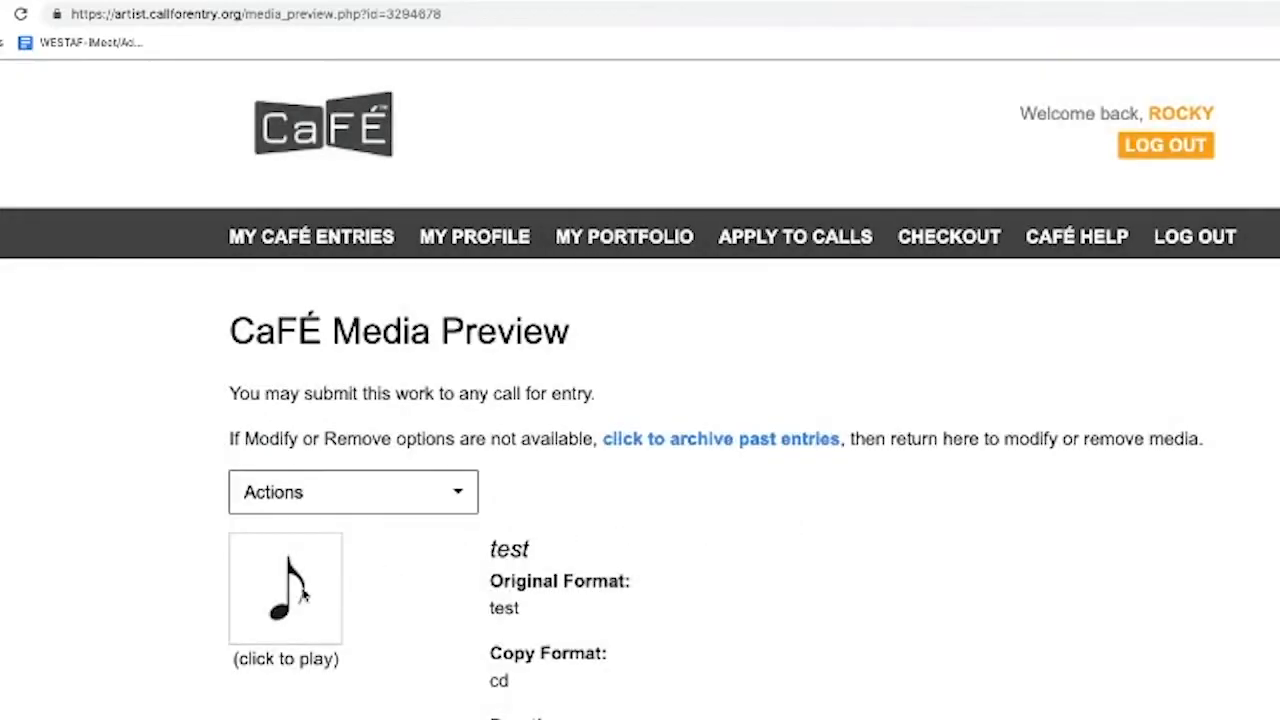
Play the test audio again, adjust its volume, then go back to My Portfolio
left_click(322, 593)
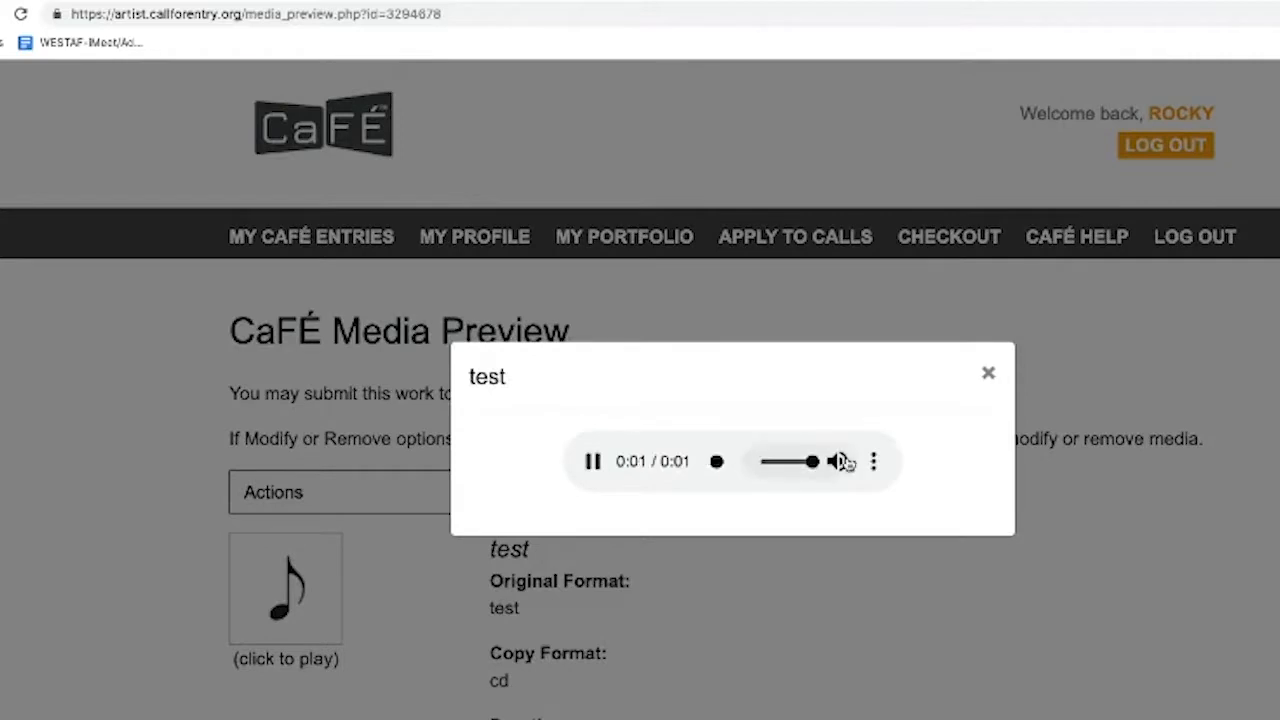
left_click(814, 461)
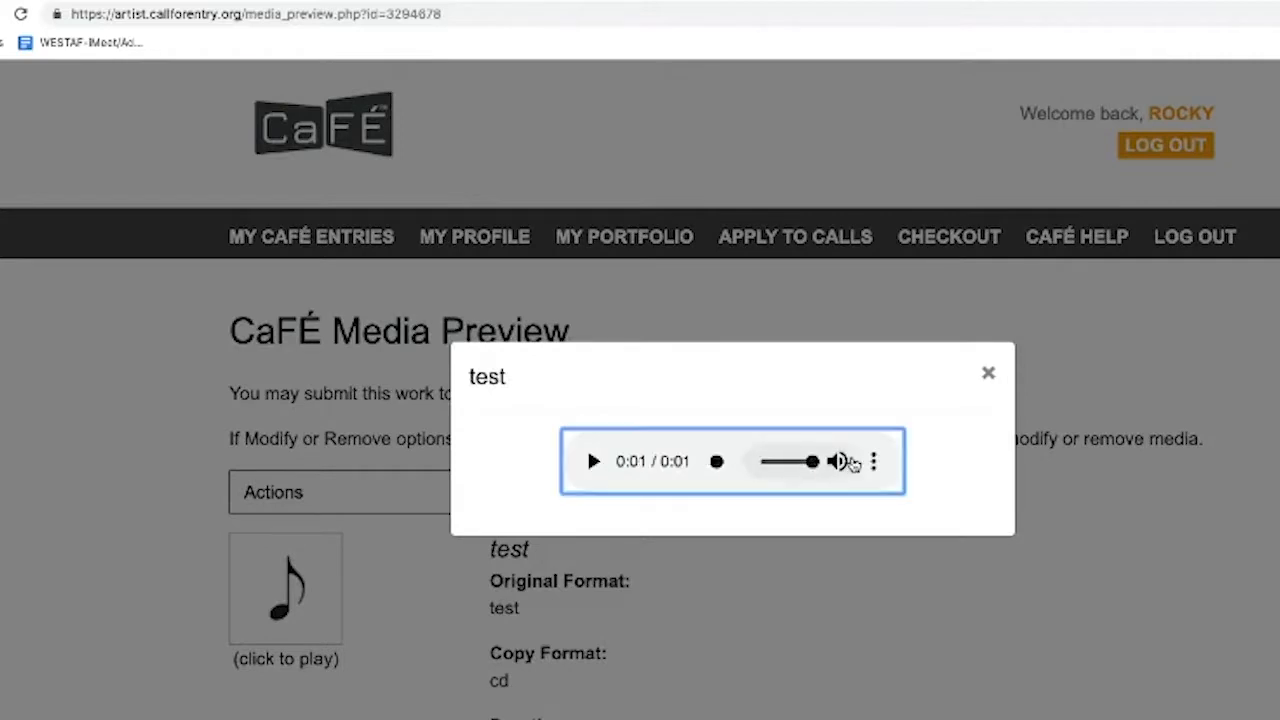
left_click(987, 376)
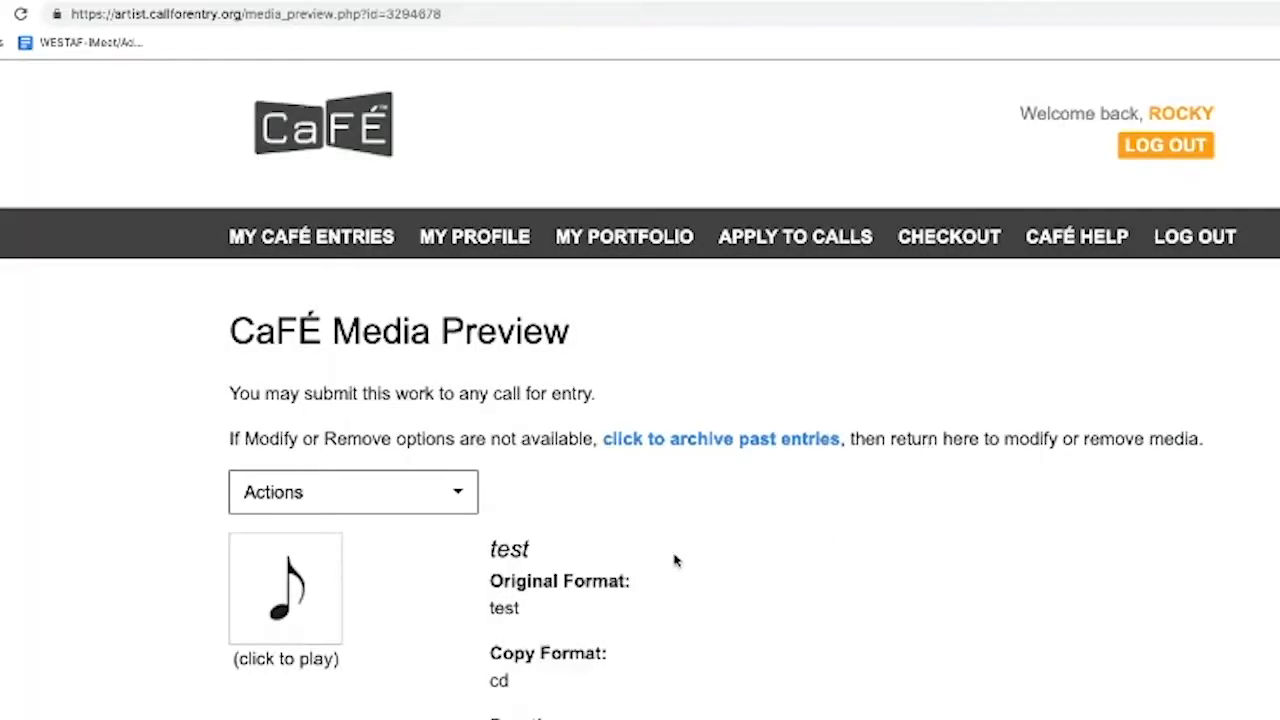
left_click(627, 237)
scroll(608, 345, "down", 5)
scroll(645, 412, "down", 6)
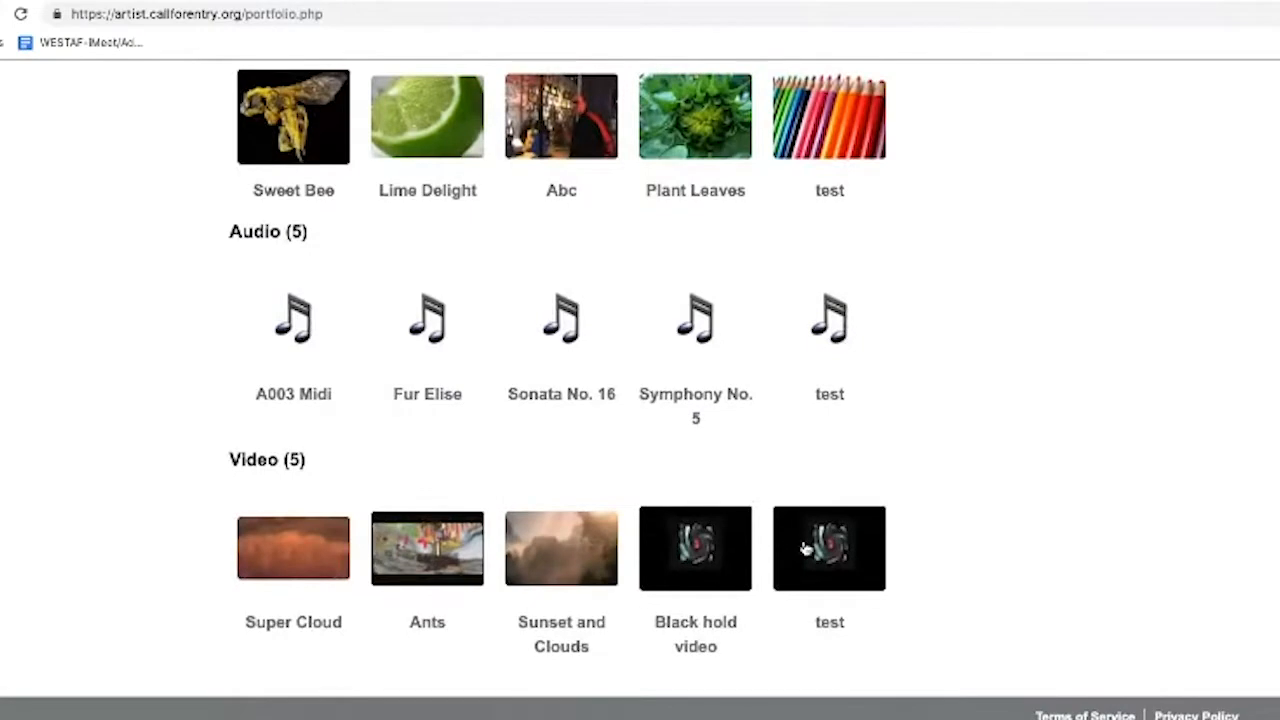
Play the test video's black hole clip, pause it at 0:17, and close the viewer
left_click(806, 549)
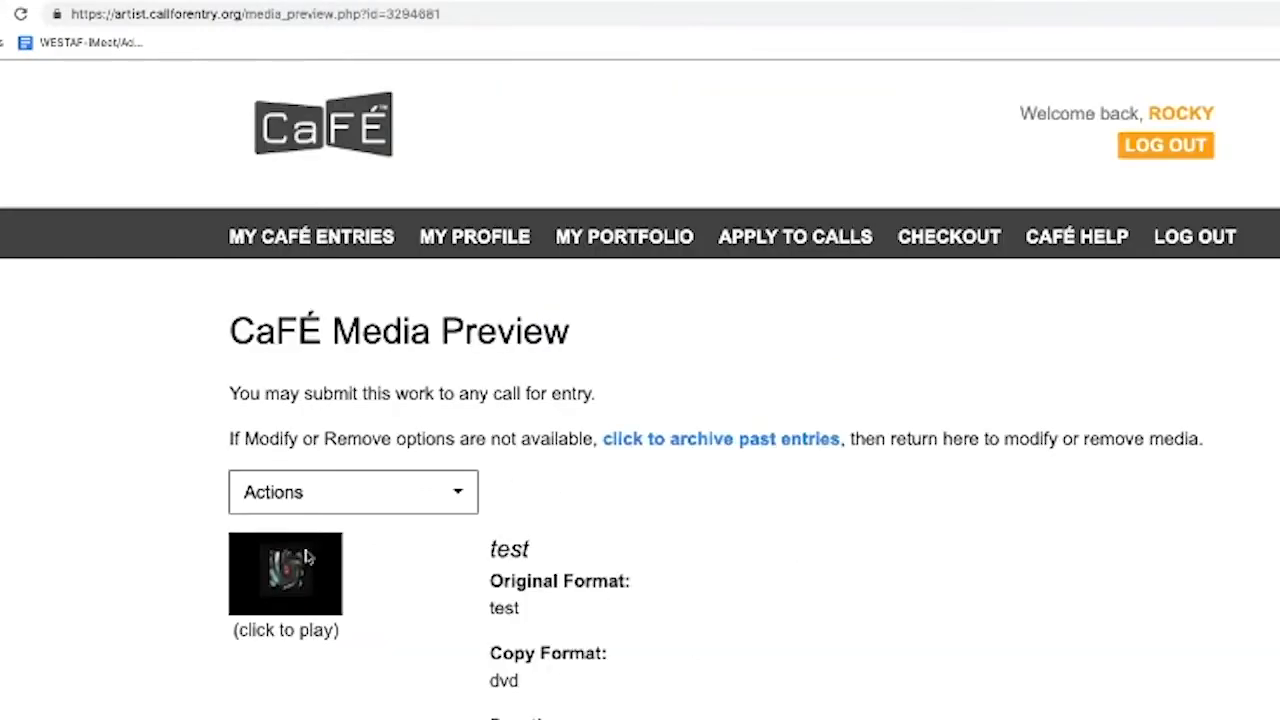
left_click(286, 591)
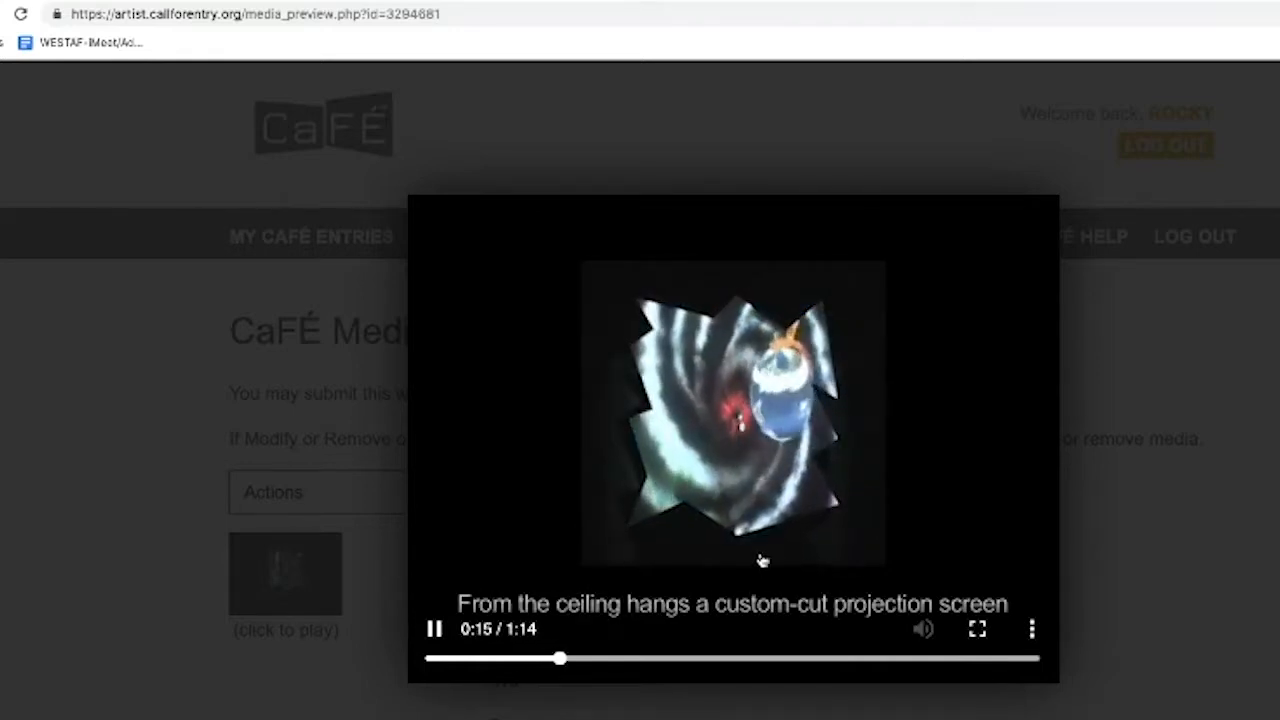
left_click(432, 628)
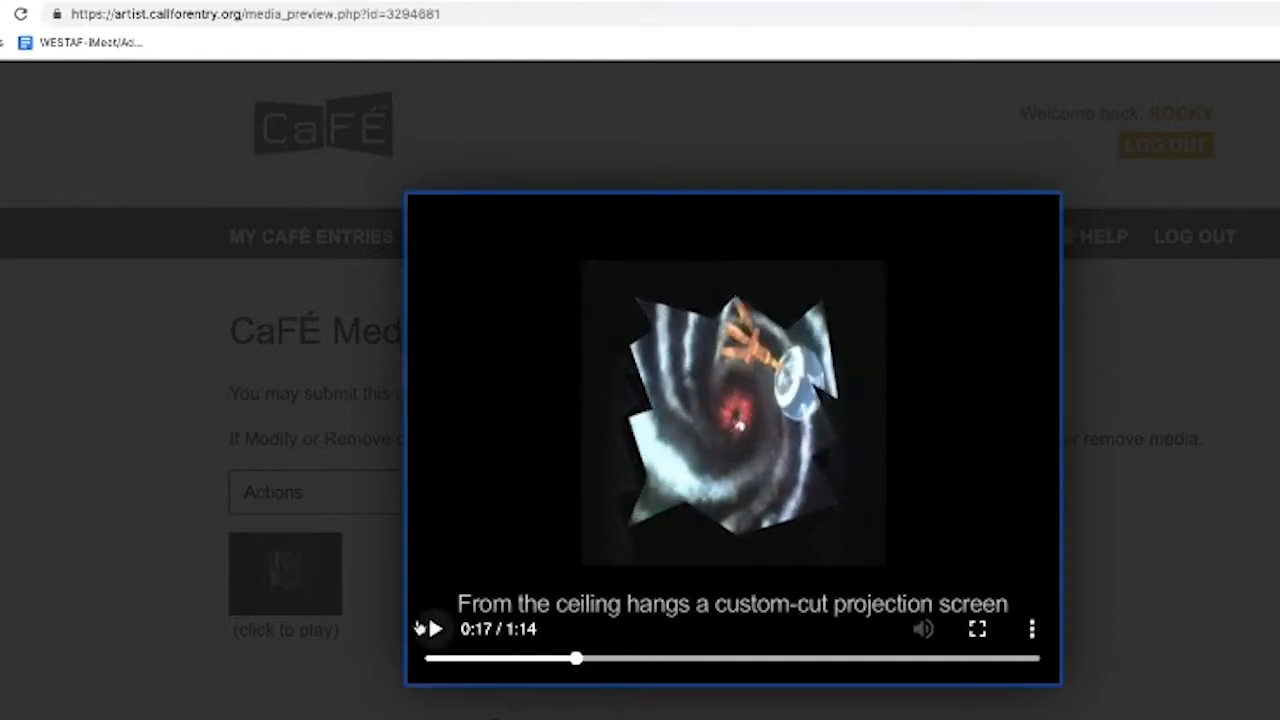
left_click(318, 700)
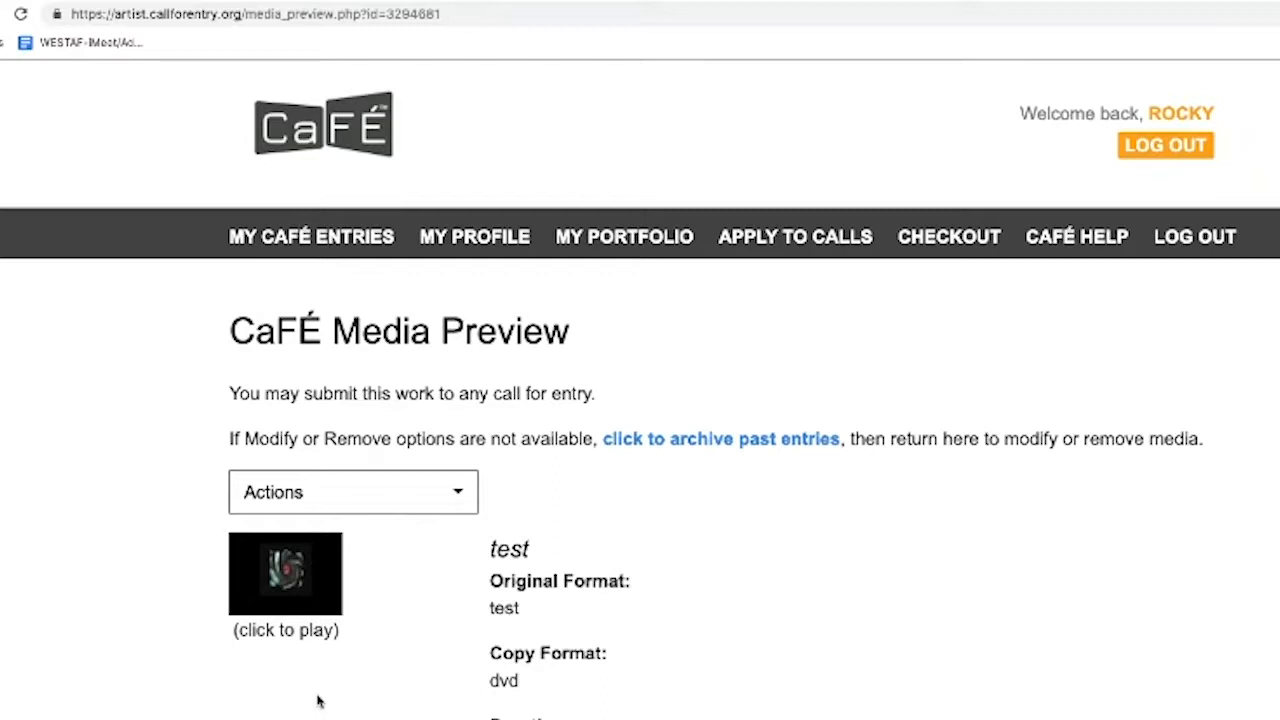
left_click(452, 500)
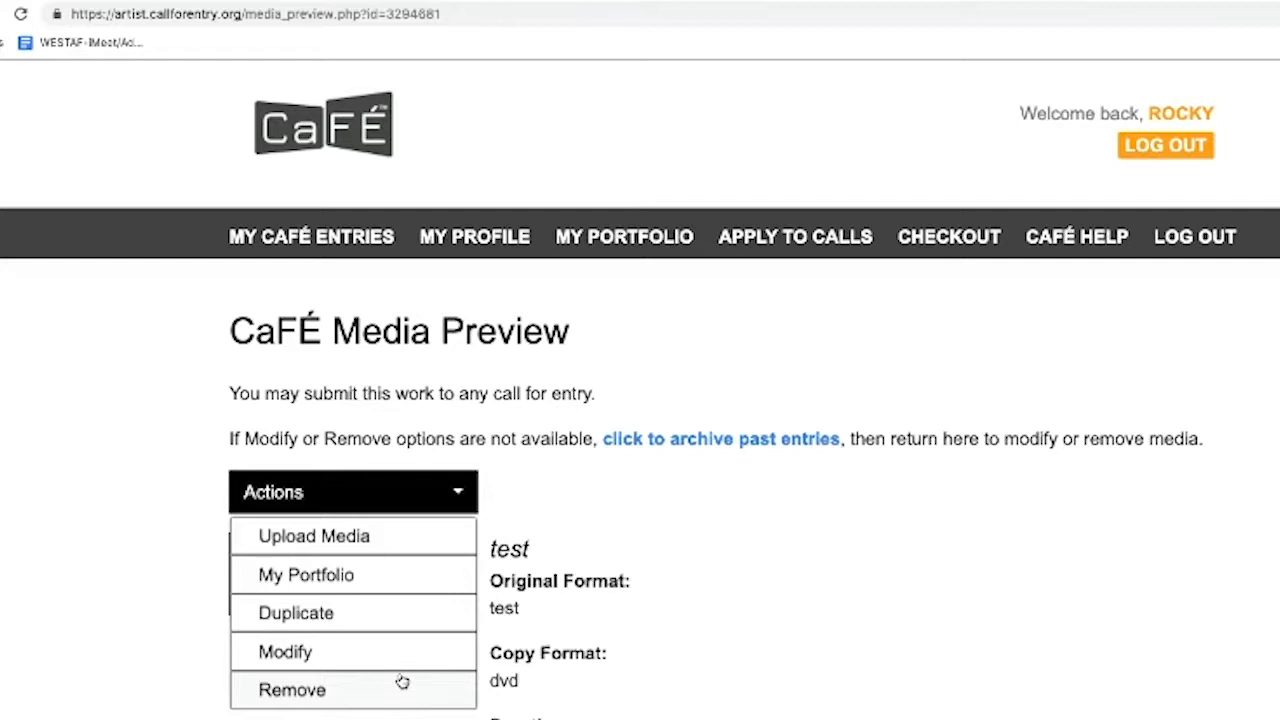
left_click(765, 379)
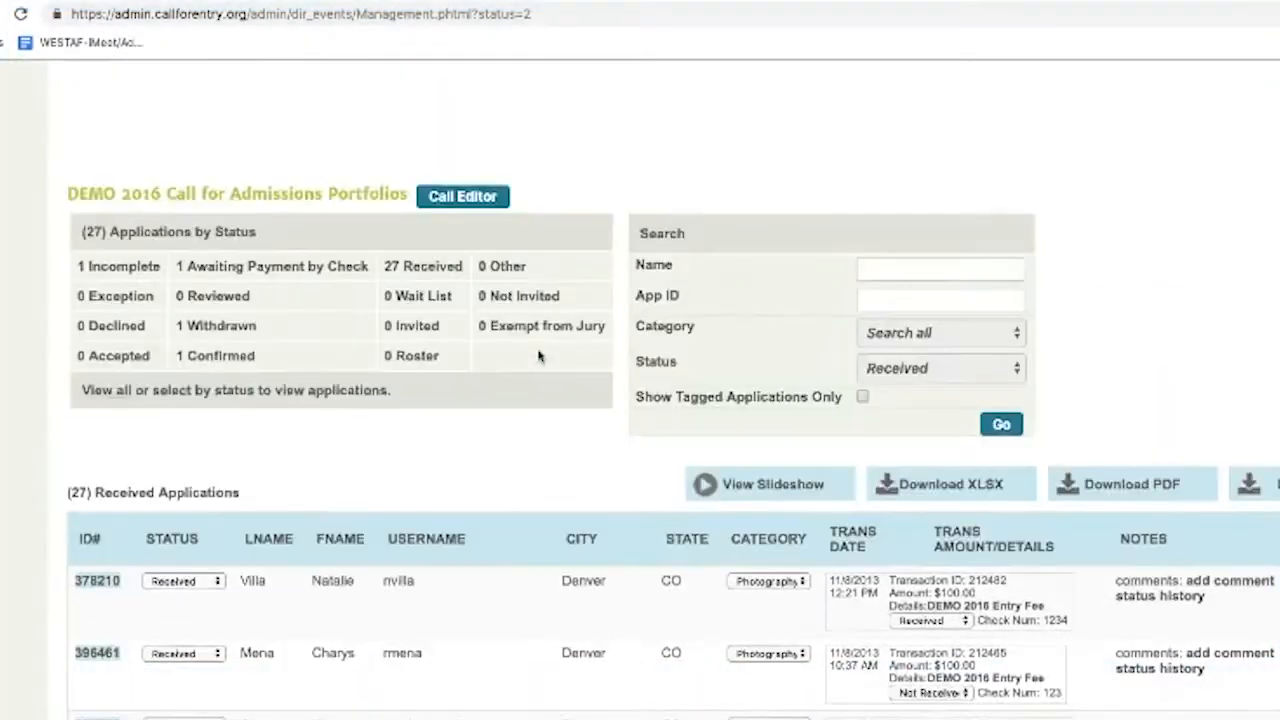
Open Event Management with DEMO 2016 Call for Admissions Portfolios kept as the current event
scroll(537, 332, "up", 4)
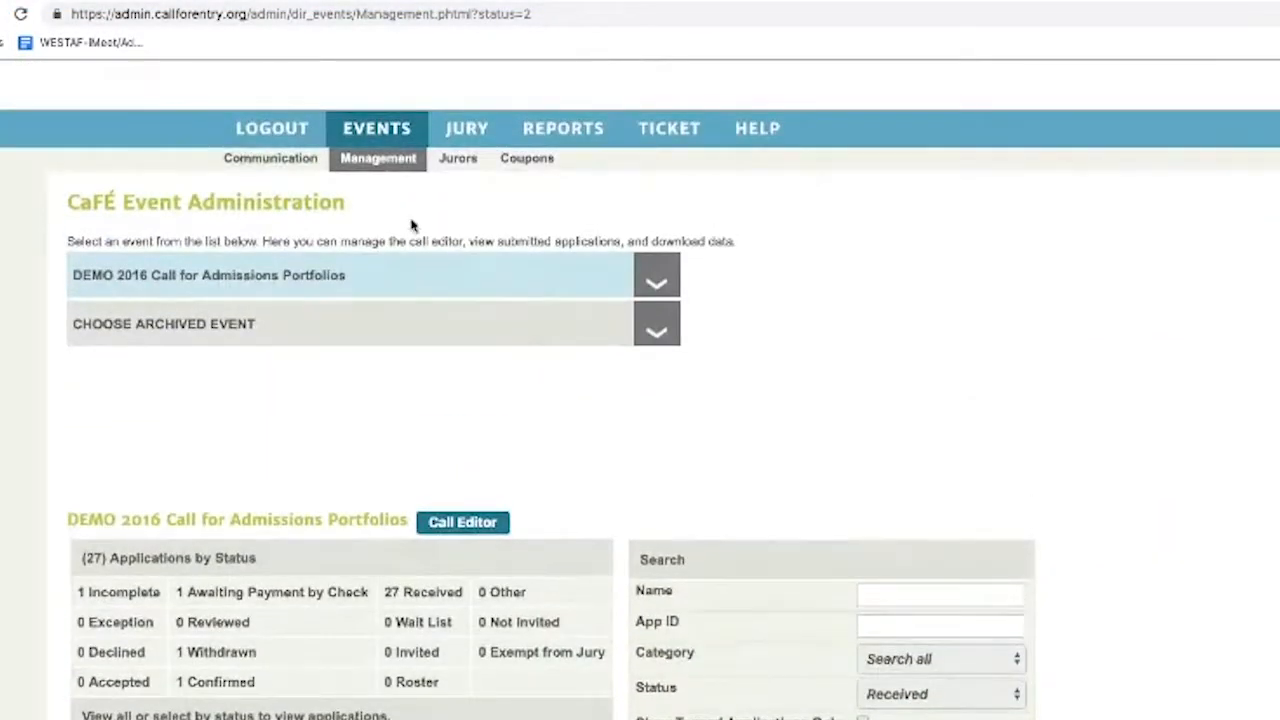
left_click(386, 163)
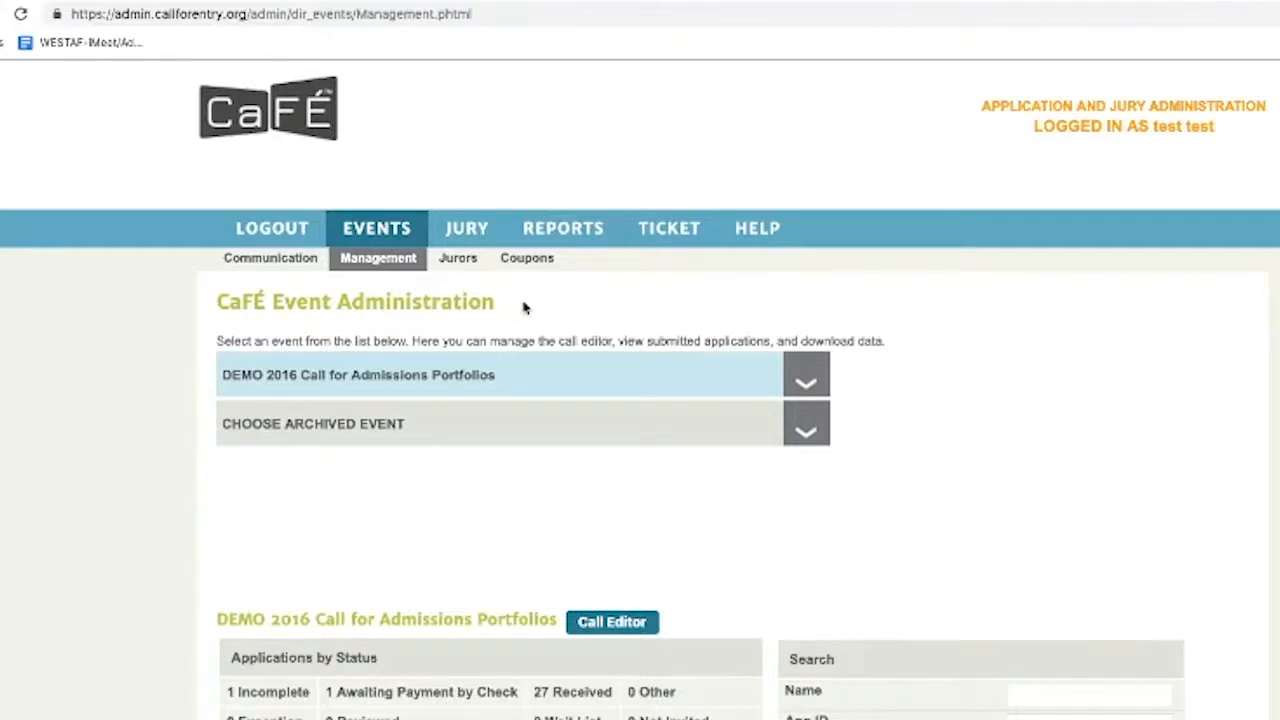
scroll(493, 459, "down", 1)
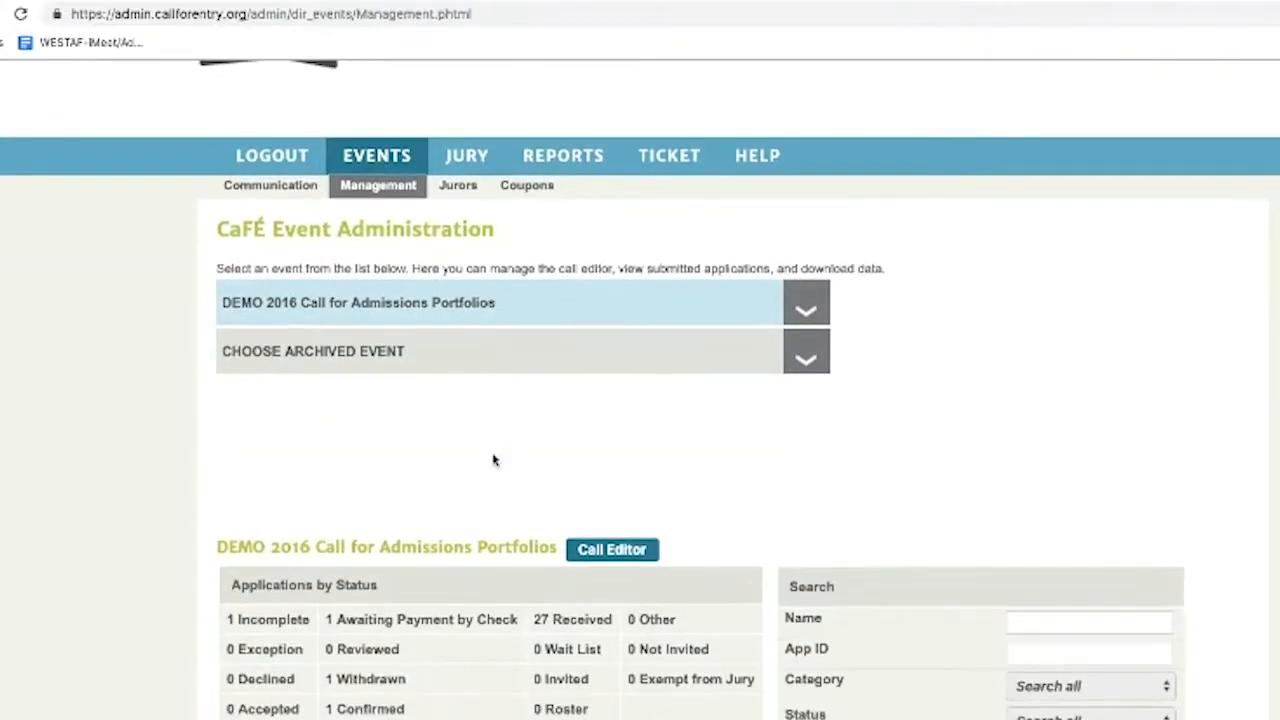
scroll(501, 452, "down", 2)
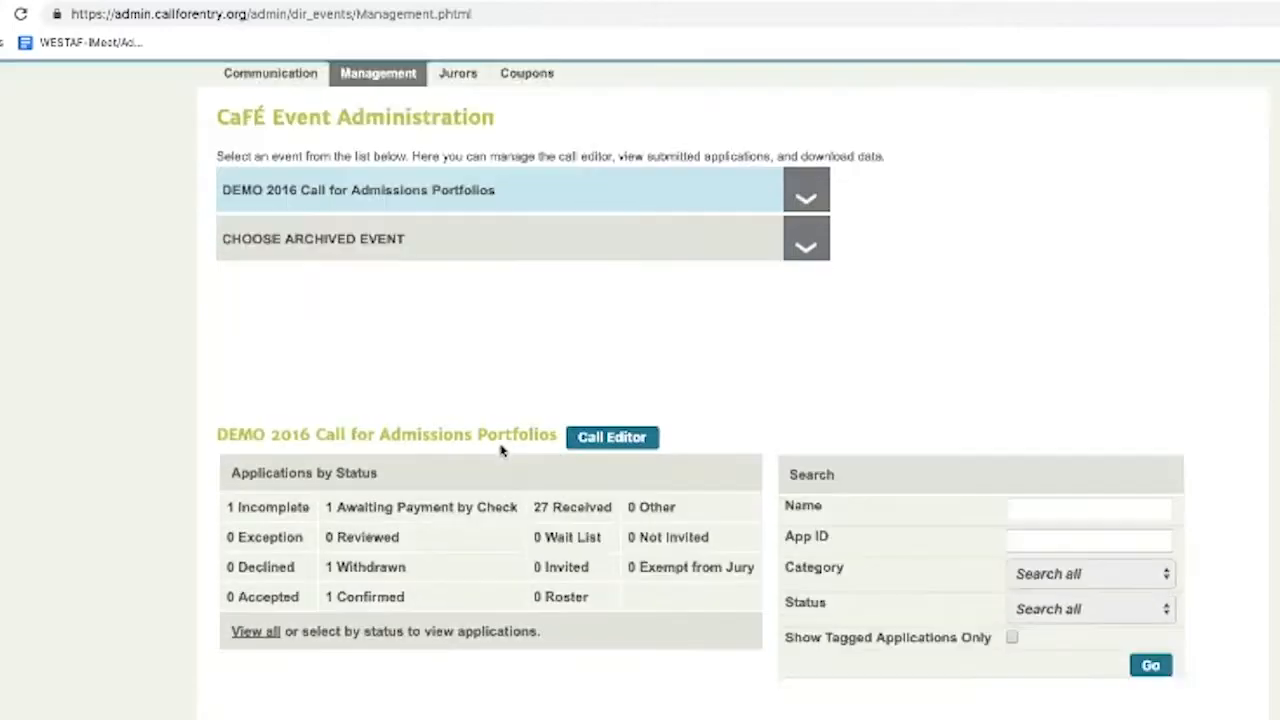
scroll(505, 453, "up", 2)
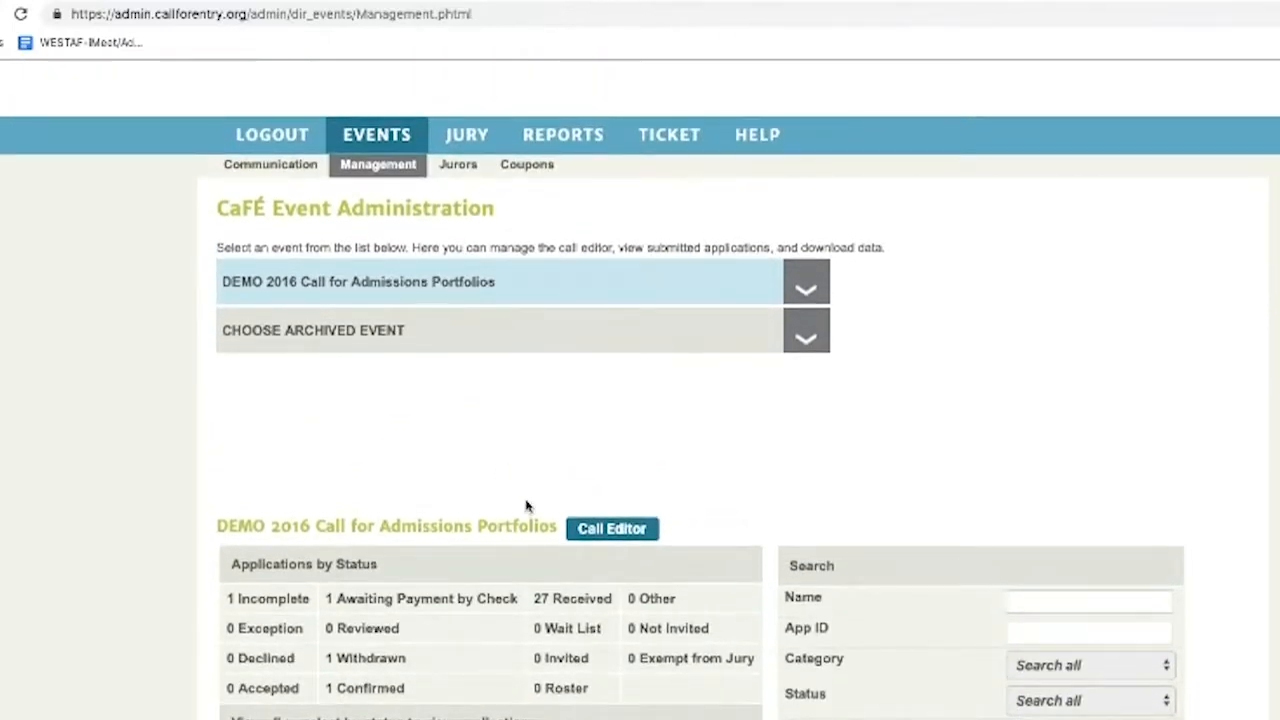
left_click(238, 287)
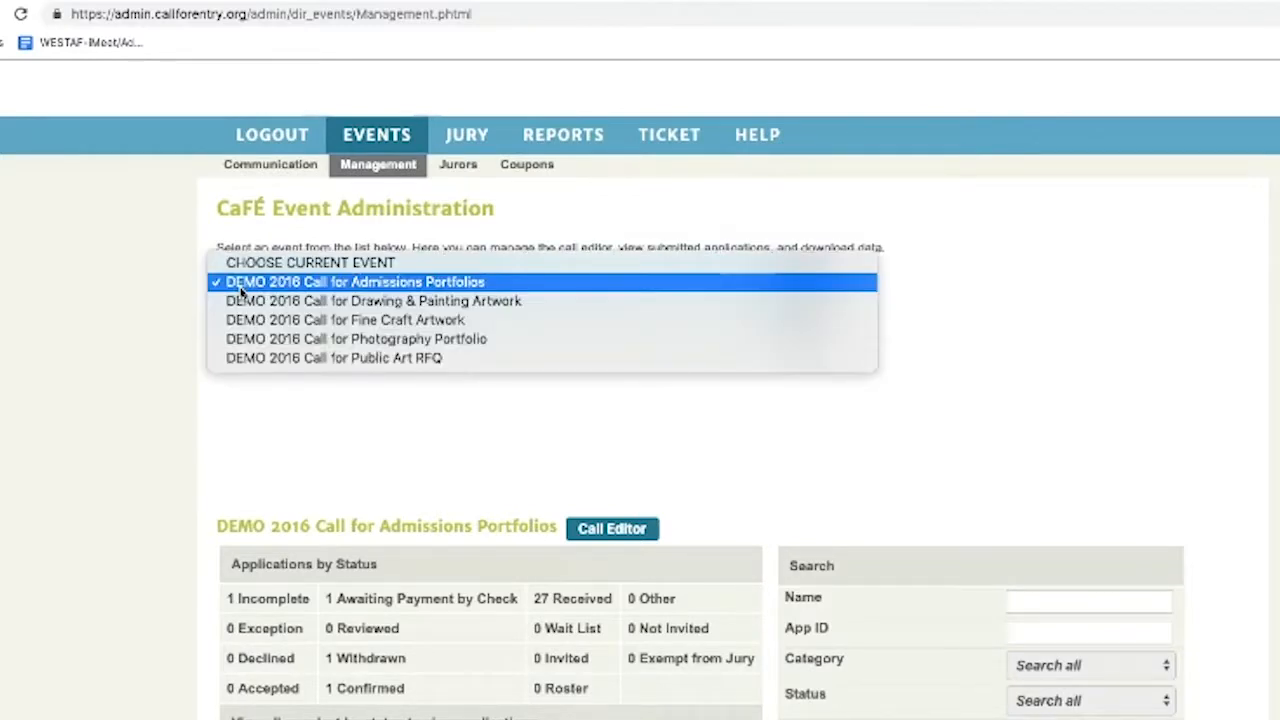
left_click(240, 286)
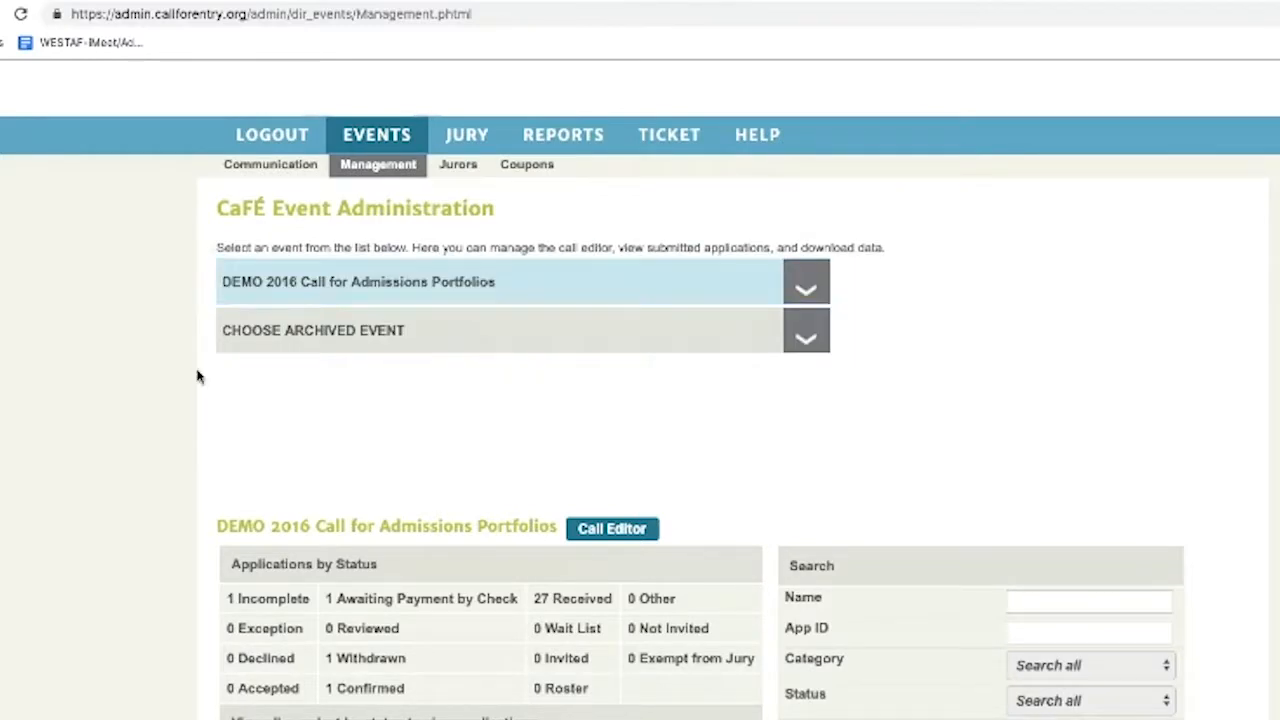
scroll(226, 382, "down", 2)
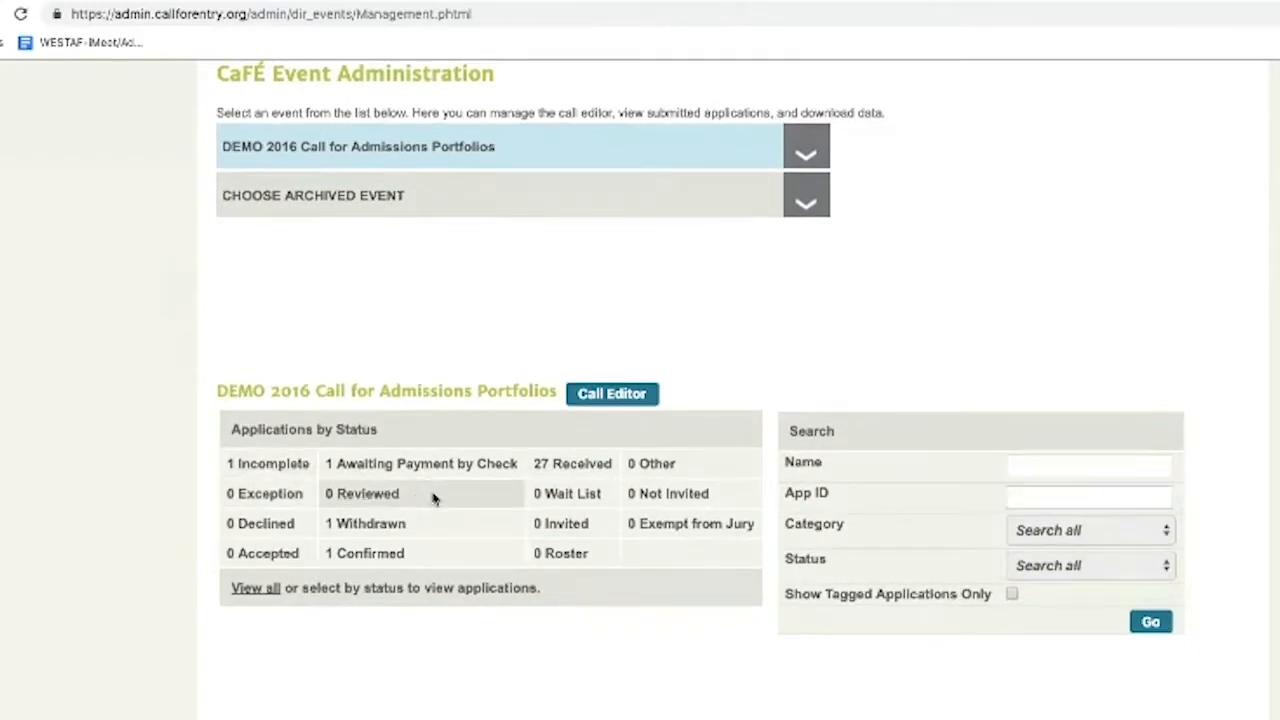
List the 27 received applications and sort them by tag
left_click(570, 466)
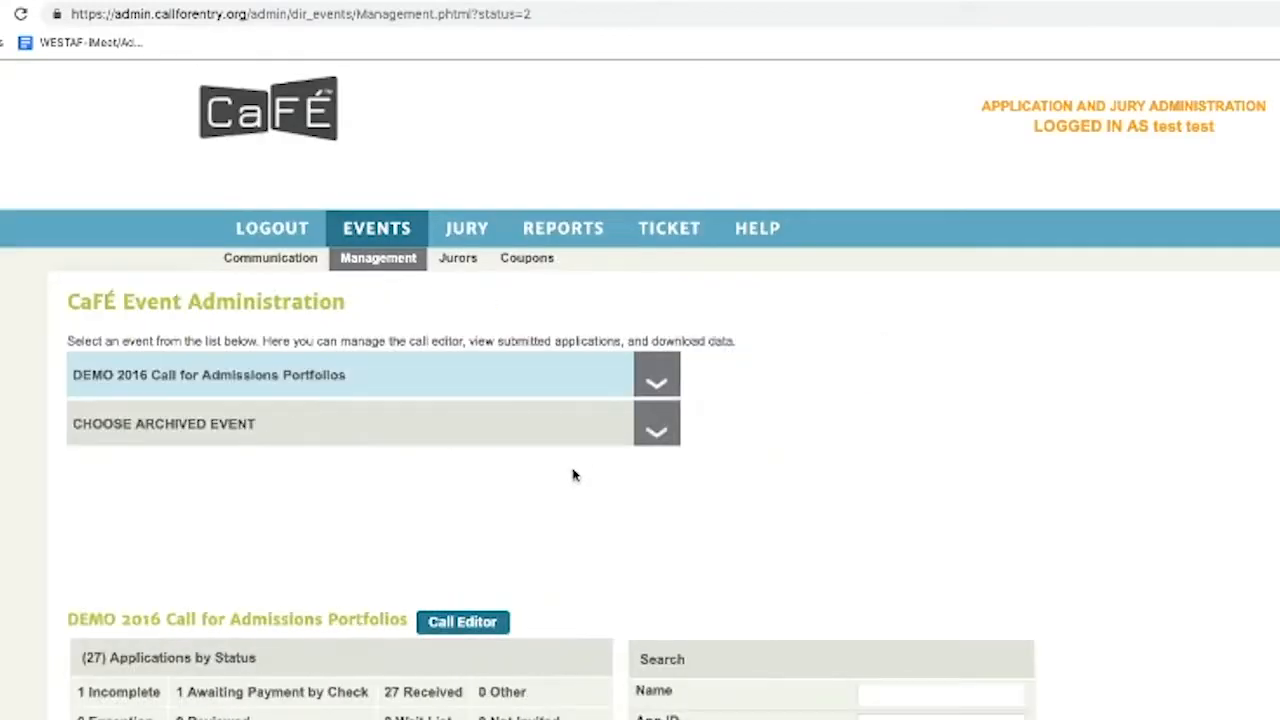
scroll(557, 455, "down", 5)
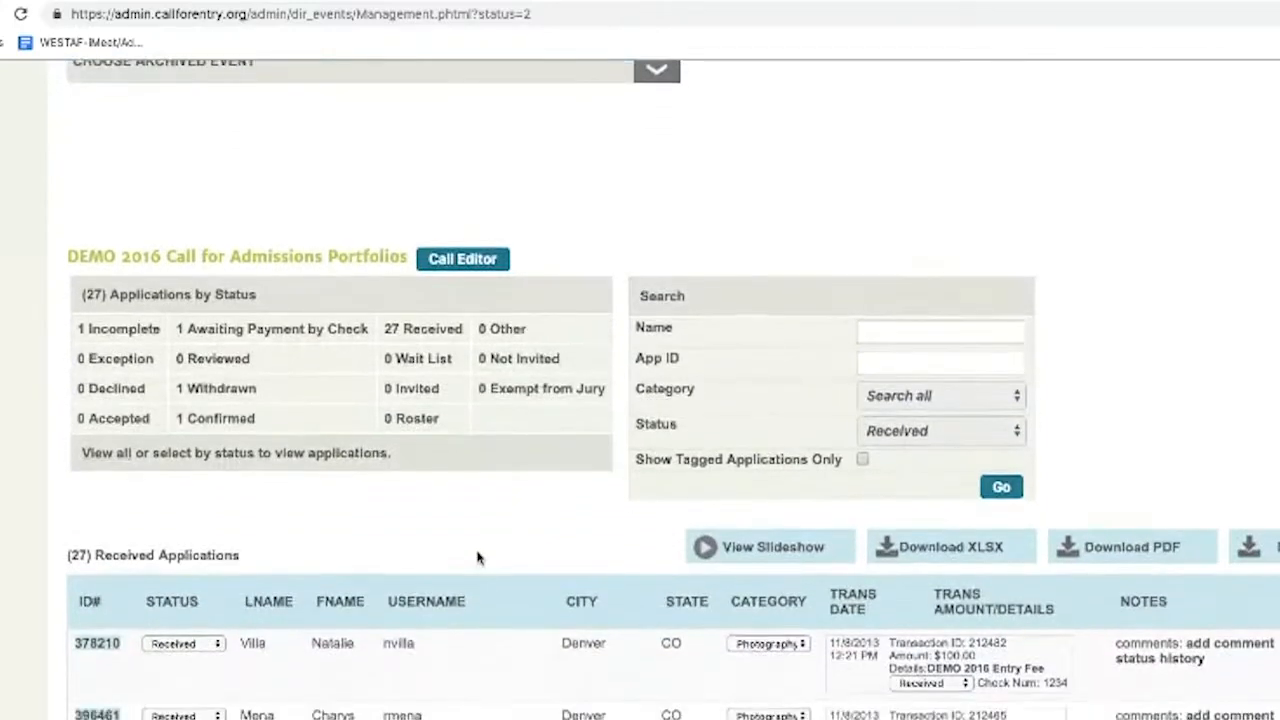
left_click(1276, 586)
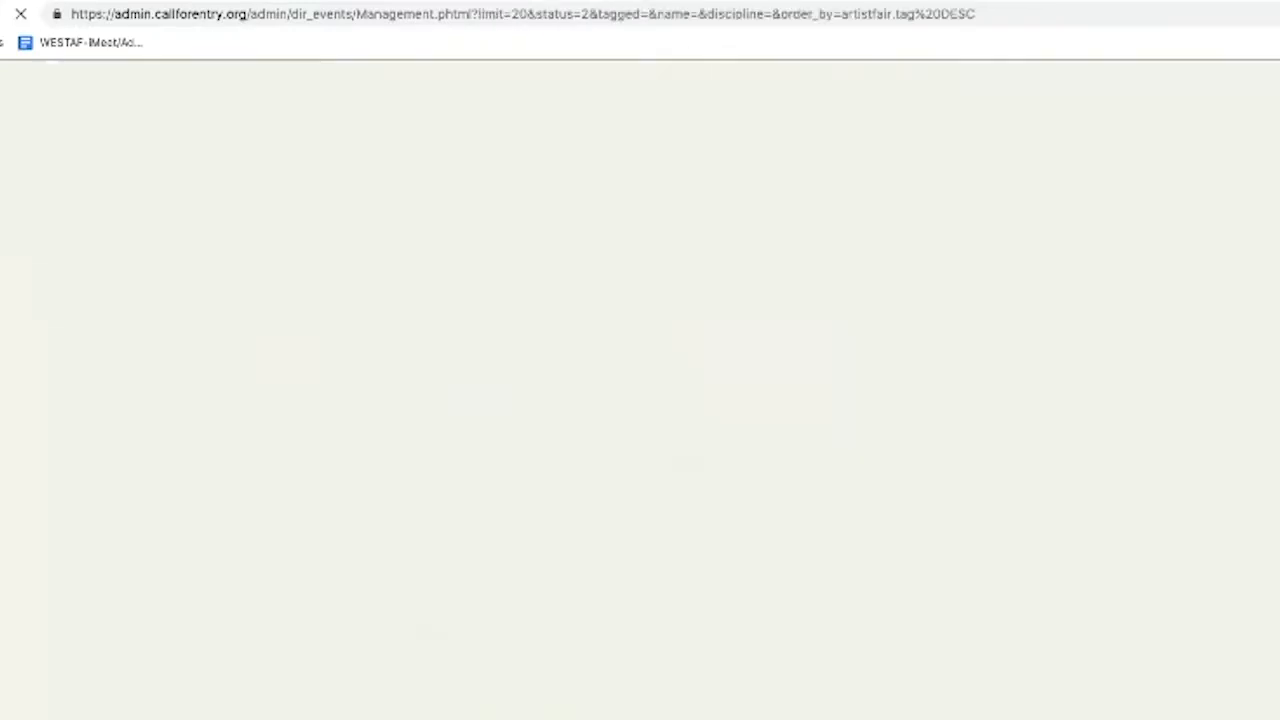
scroll(1028, 507, "down", 3)
scroll(1026, 506, "down", 3)
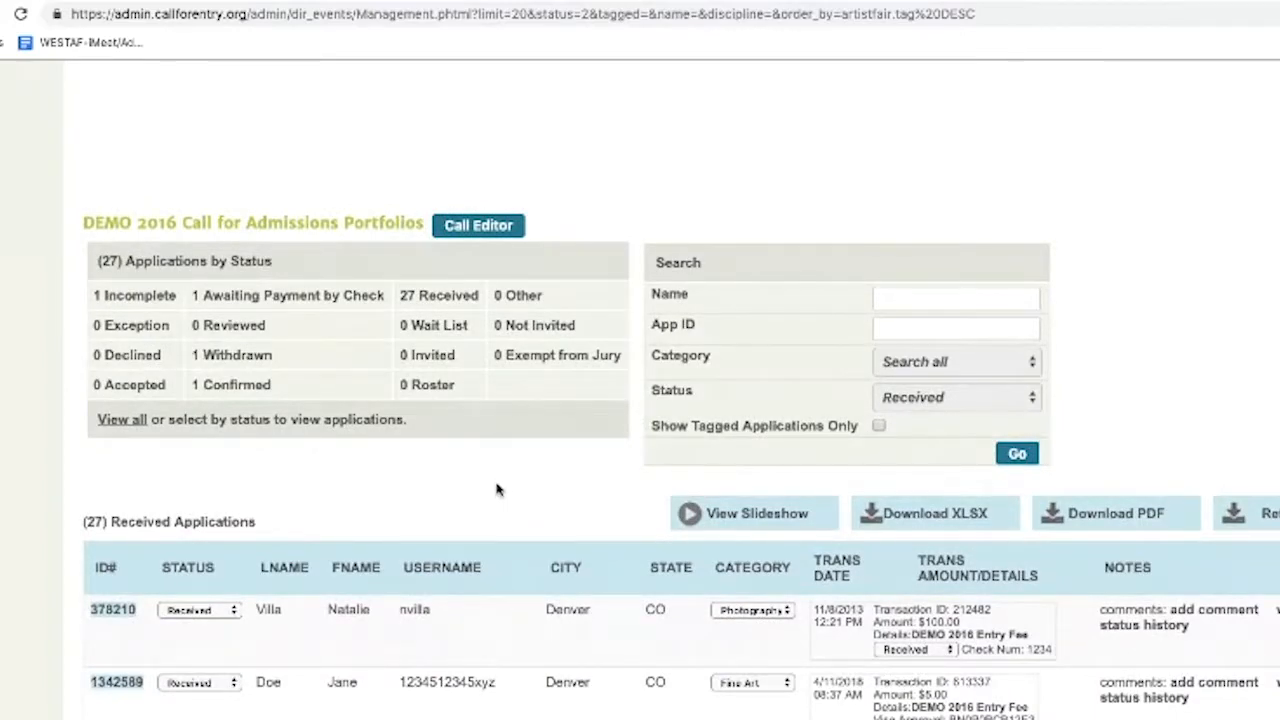
scroll(497, 492, "up", 5)
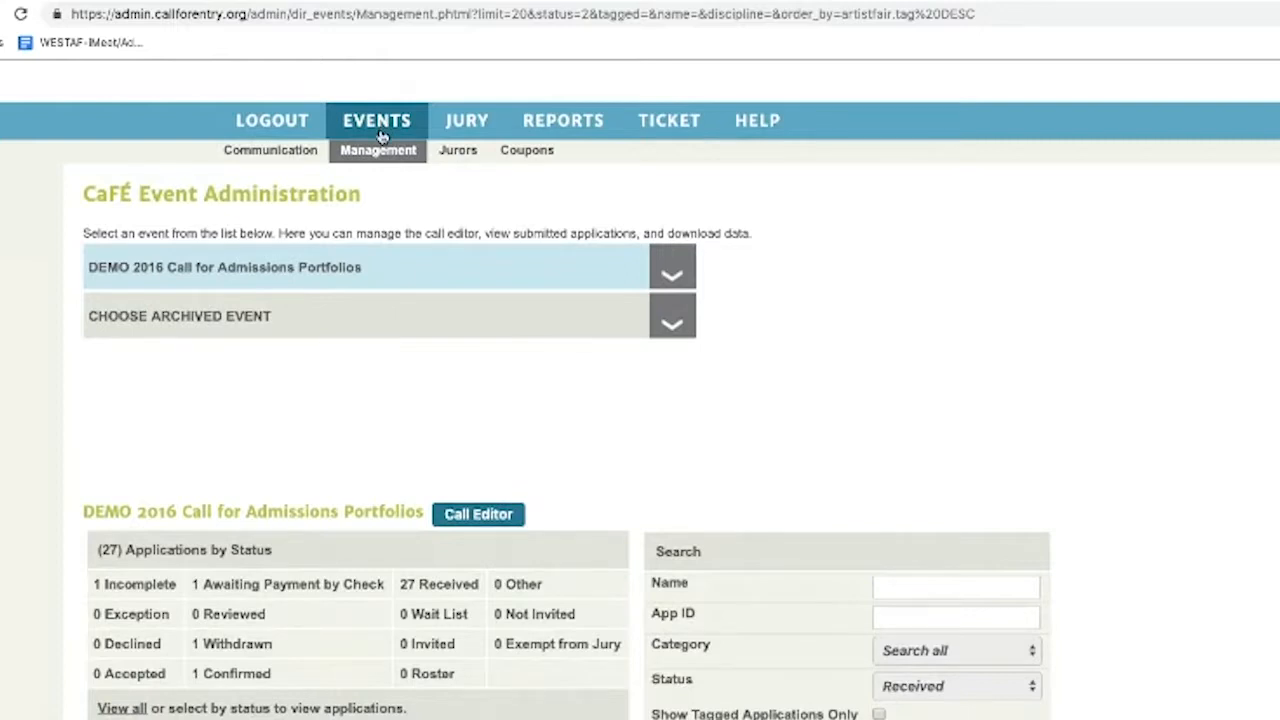
Zoom the page to 150% and re-sort the received applications by tag, descending
key("ctrl+plus")
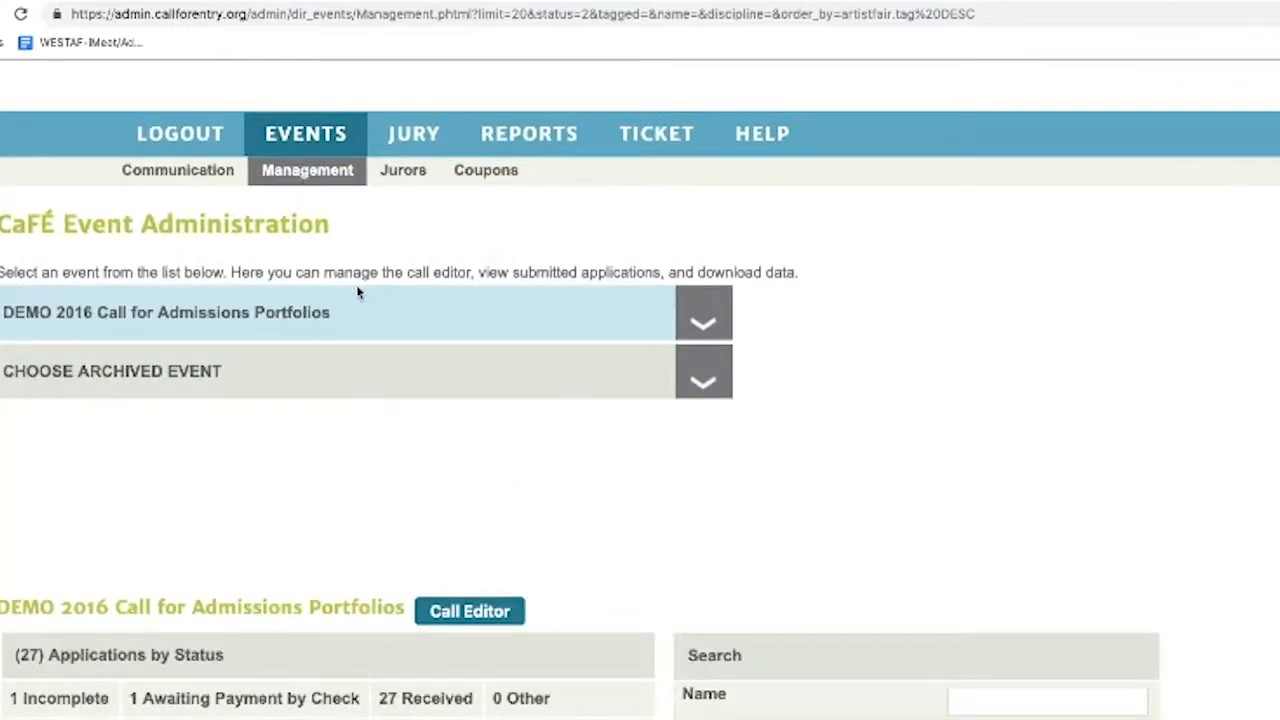
scroll(337, 200, "down", 5)
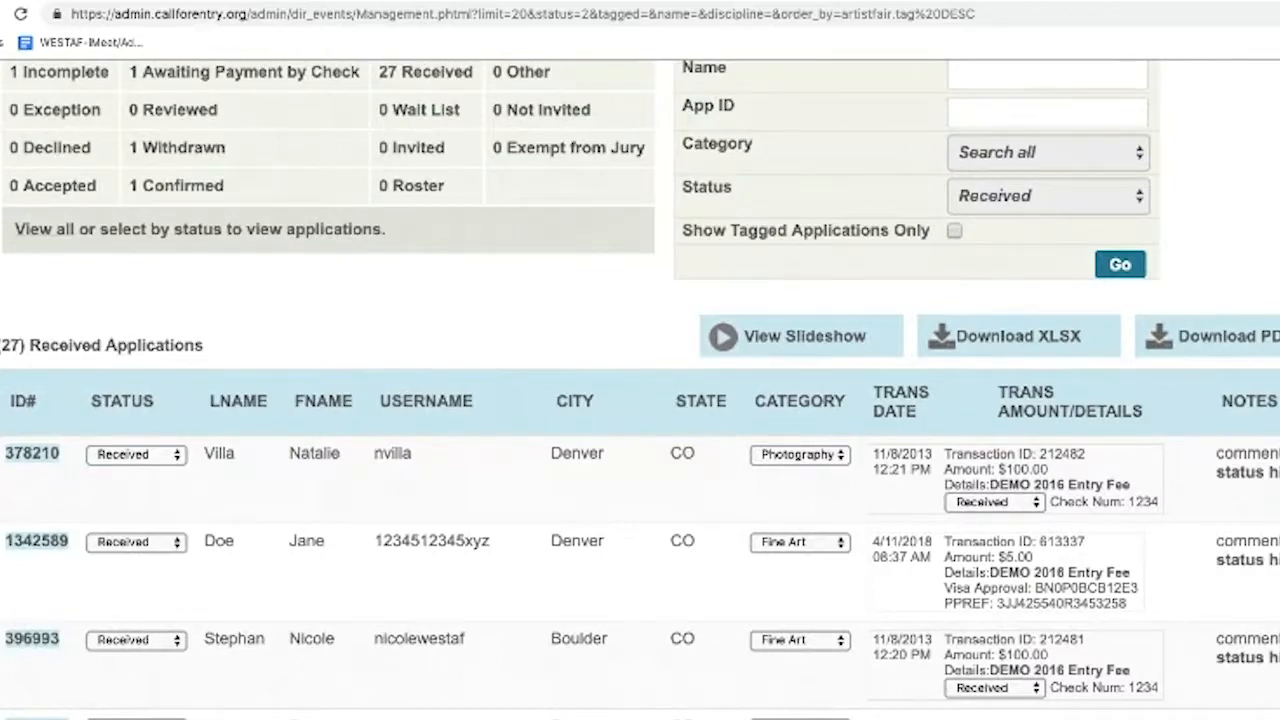
scroll(640, 390, "left", 1)
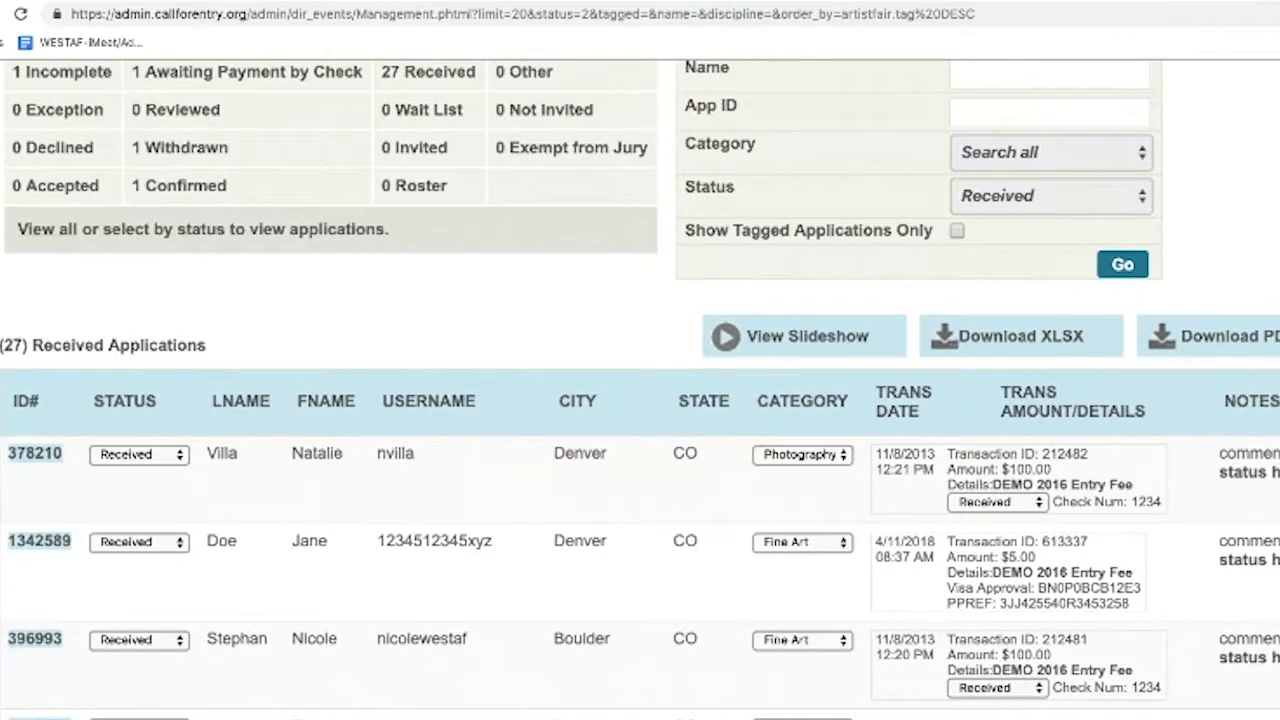
scroll(991, 515, "down", 5)
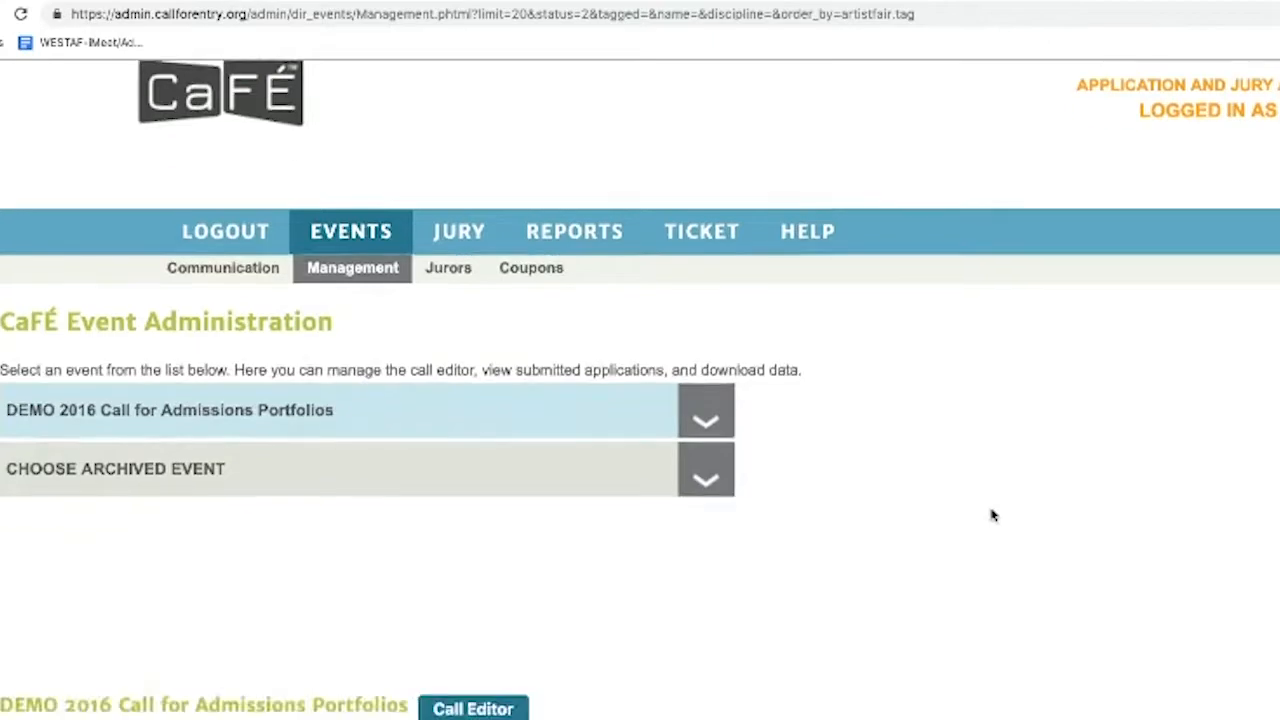
mouse_move(1231, 542)
scroll(640, 450, "down", 4)
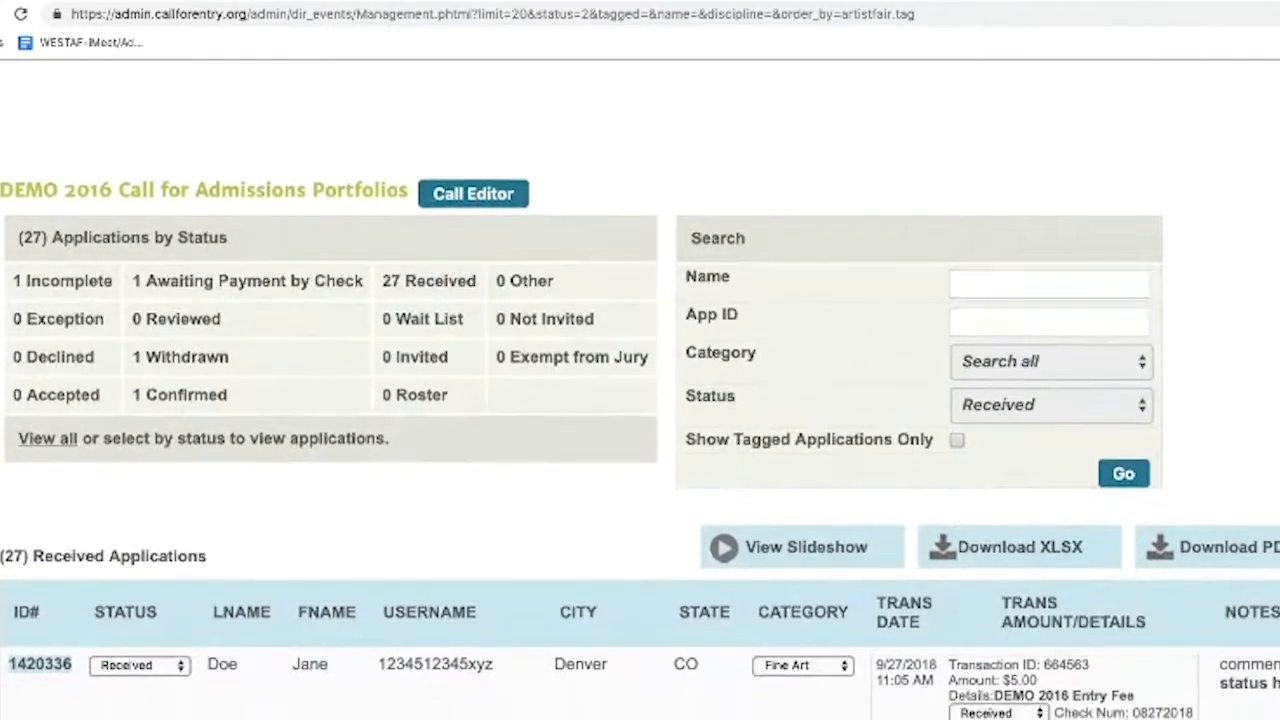
scroll(640, 390, "down", 1)
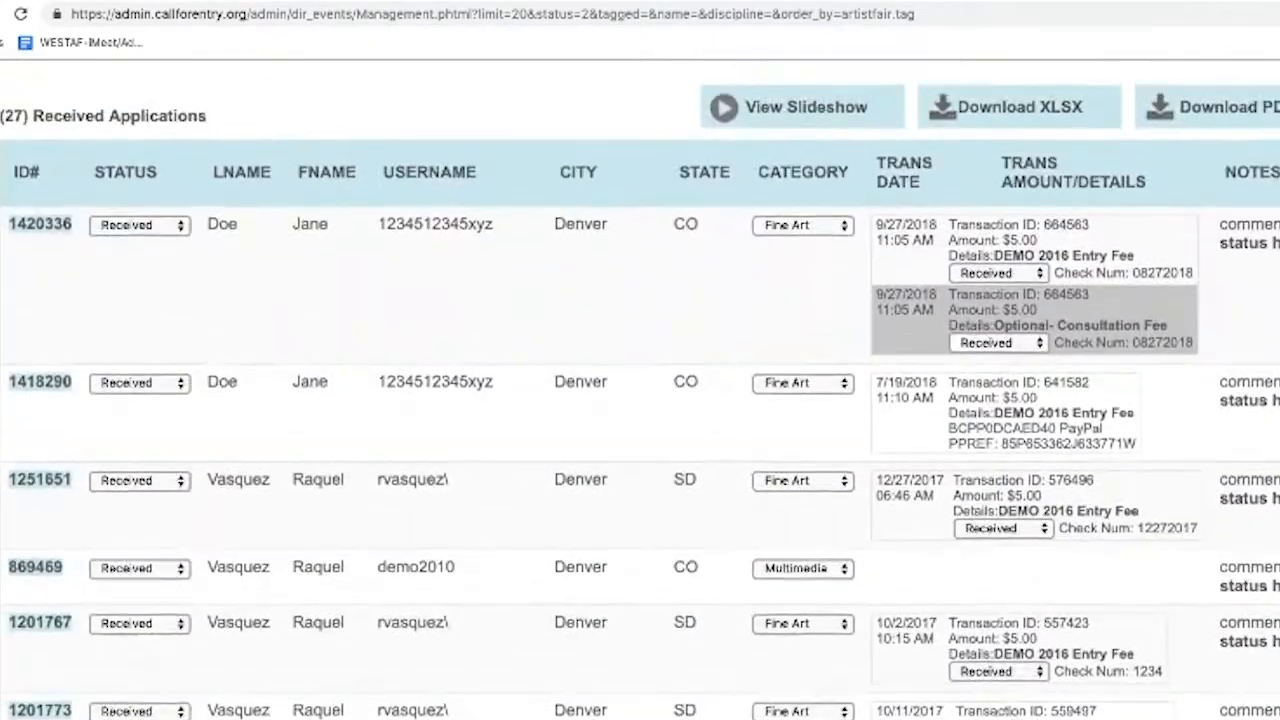
scroll(640, 390, "up", 2)
left_click(1279, 340)
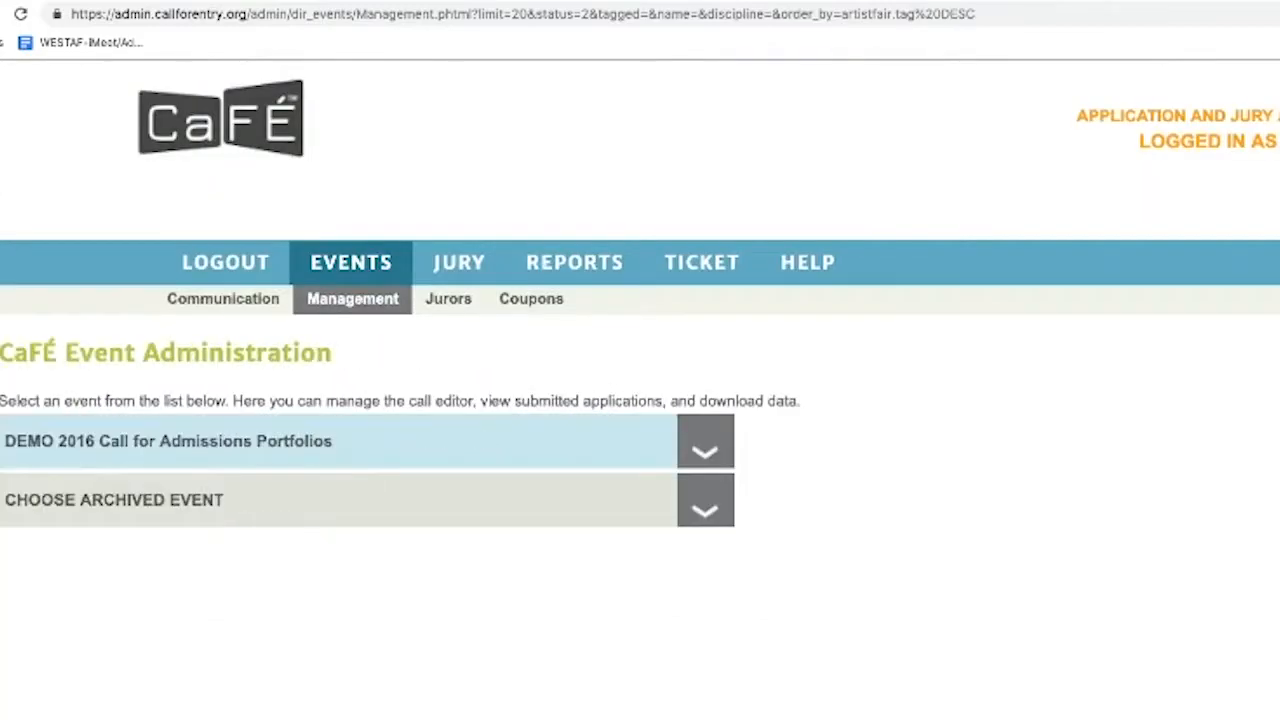
scroll(640, 390, "down", 6)
scroll(640, 390, "down", 2)
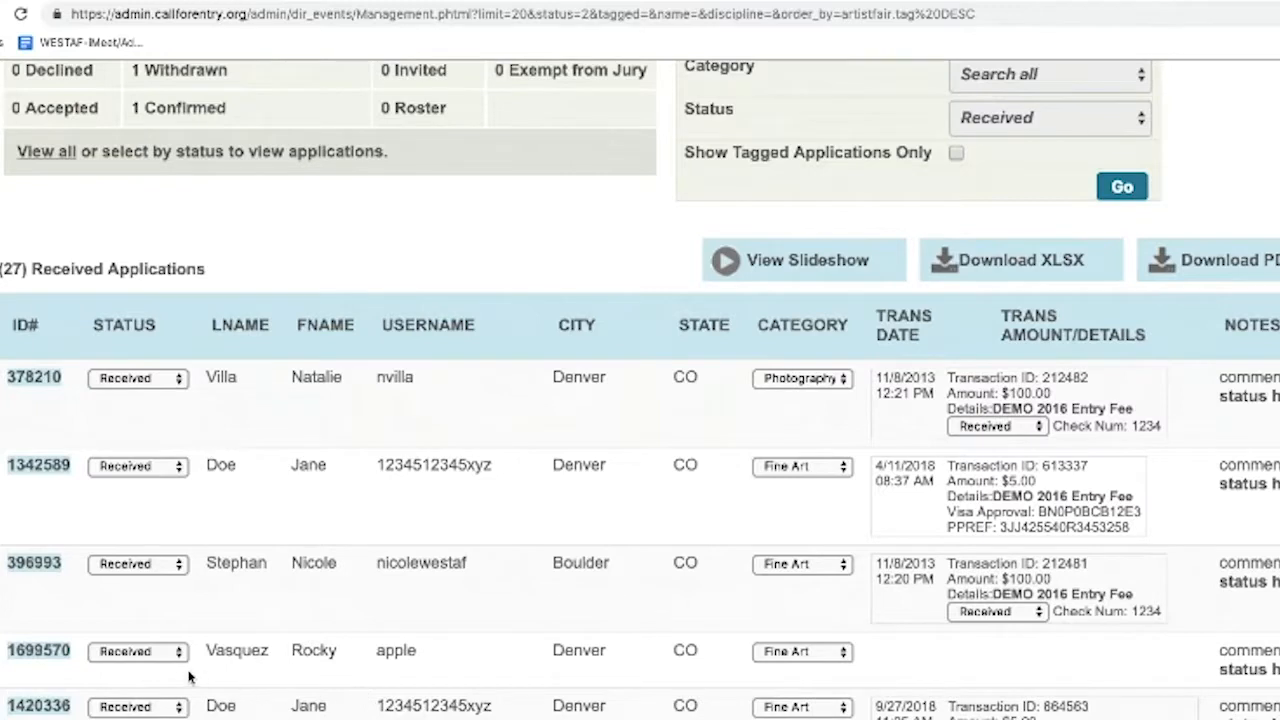
Open the fourth received applicant's Event Artist Citation page and scroll to its four artworks
left_click(27, 658)
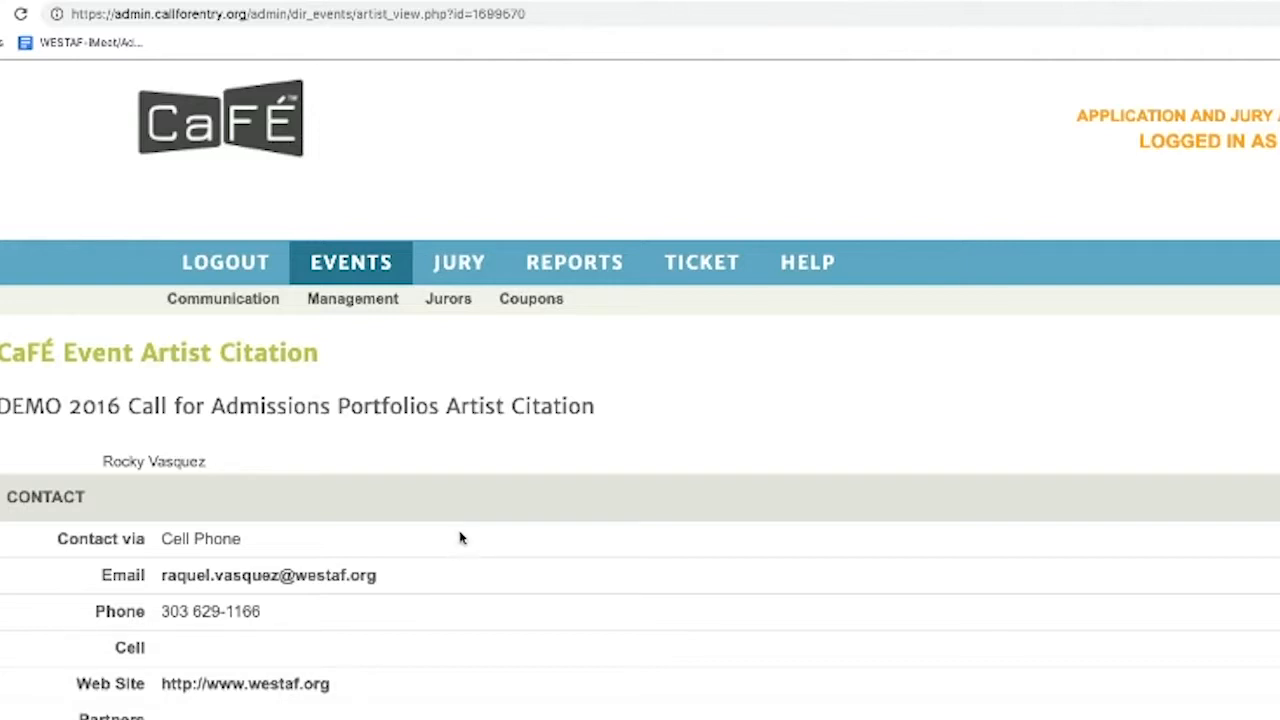
scroll(441, 481, "down", 3)
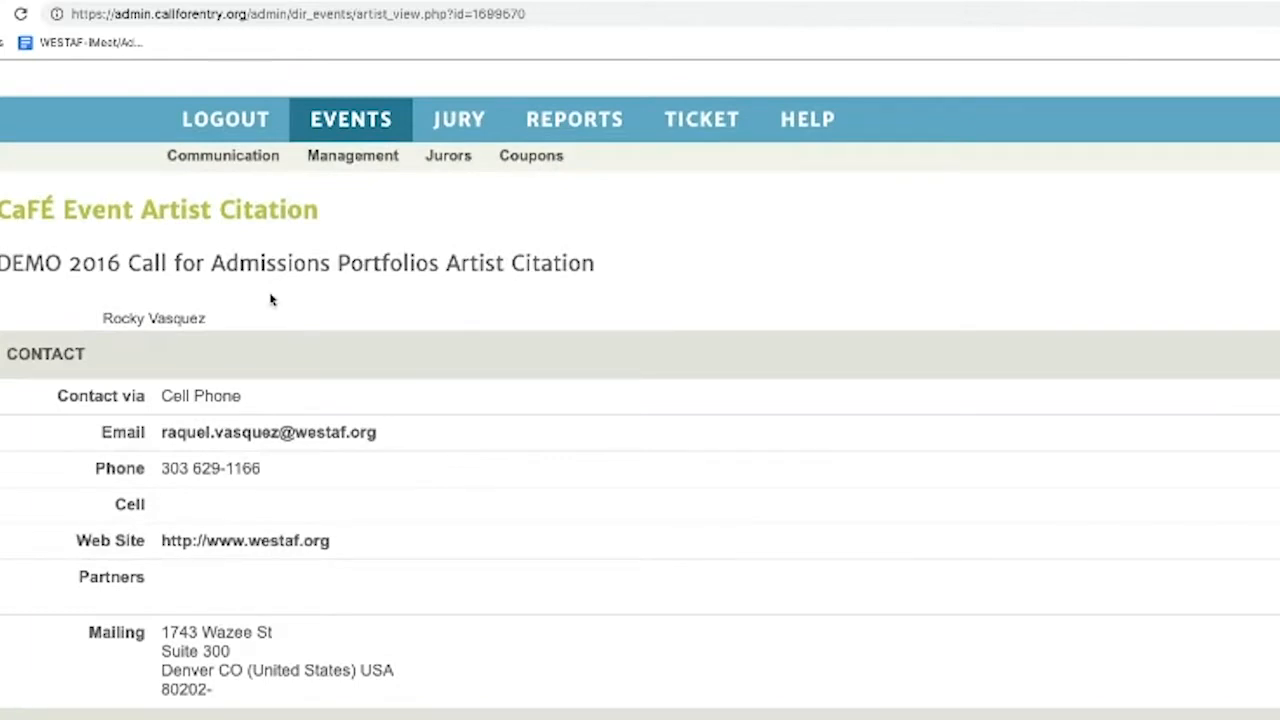
scroll(499, 383, "down", 10)
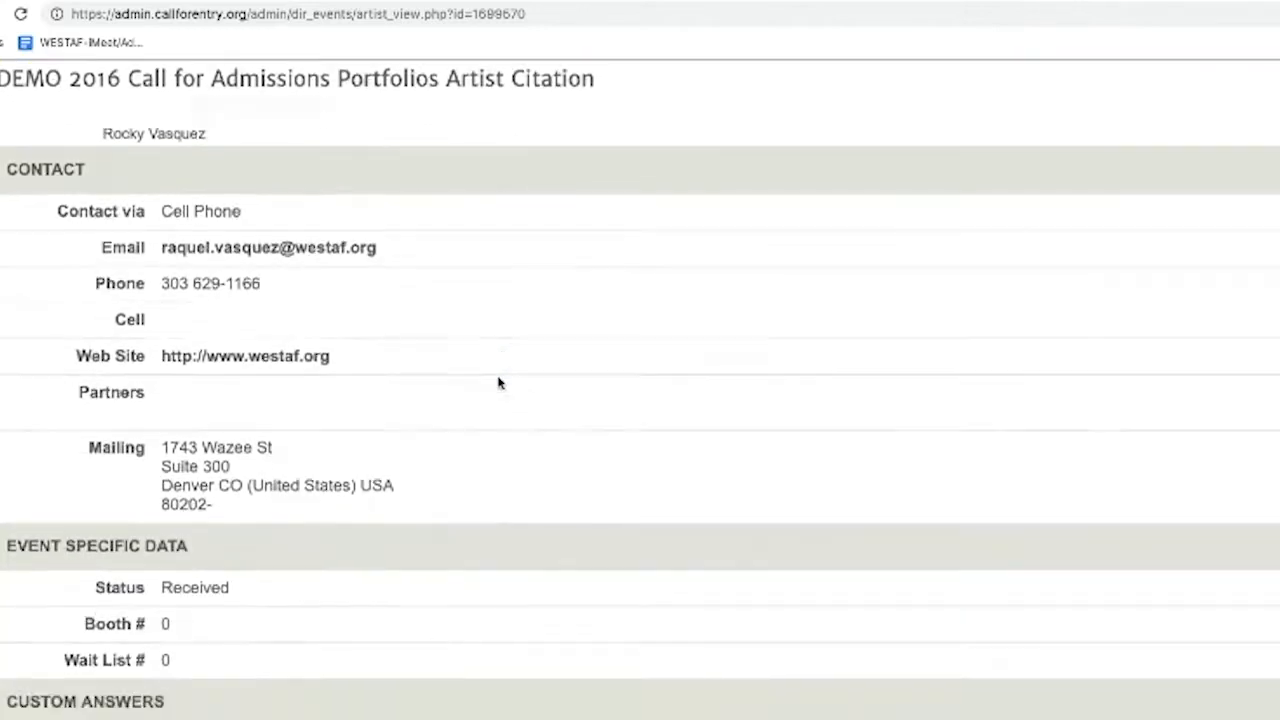
scroll(499, 383, "down", 8)
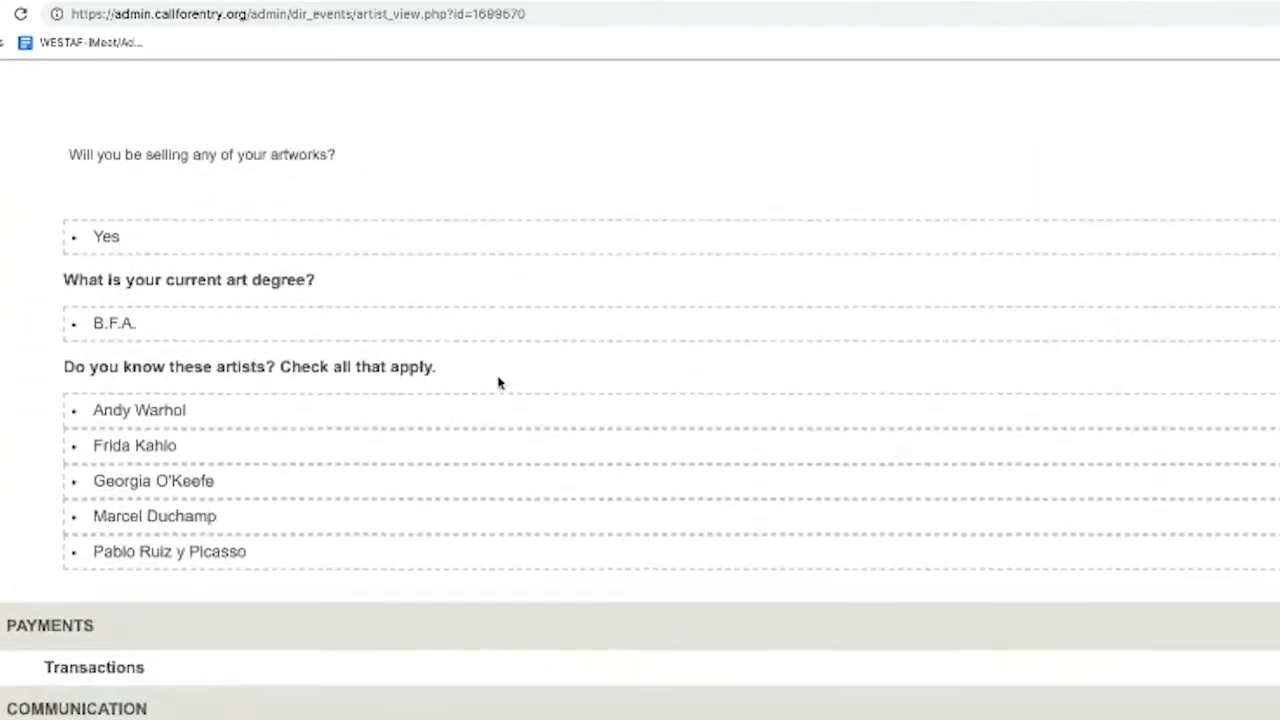
scroll(499, 383, "down", 5)
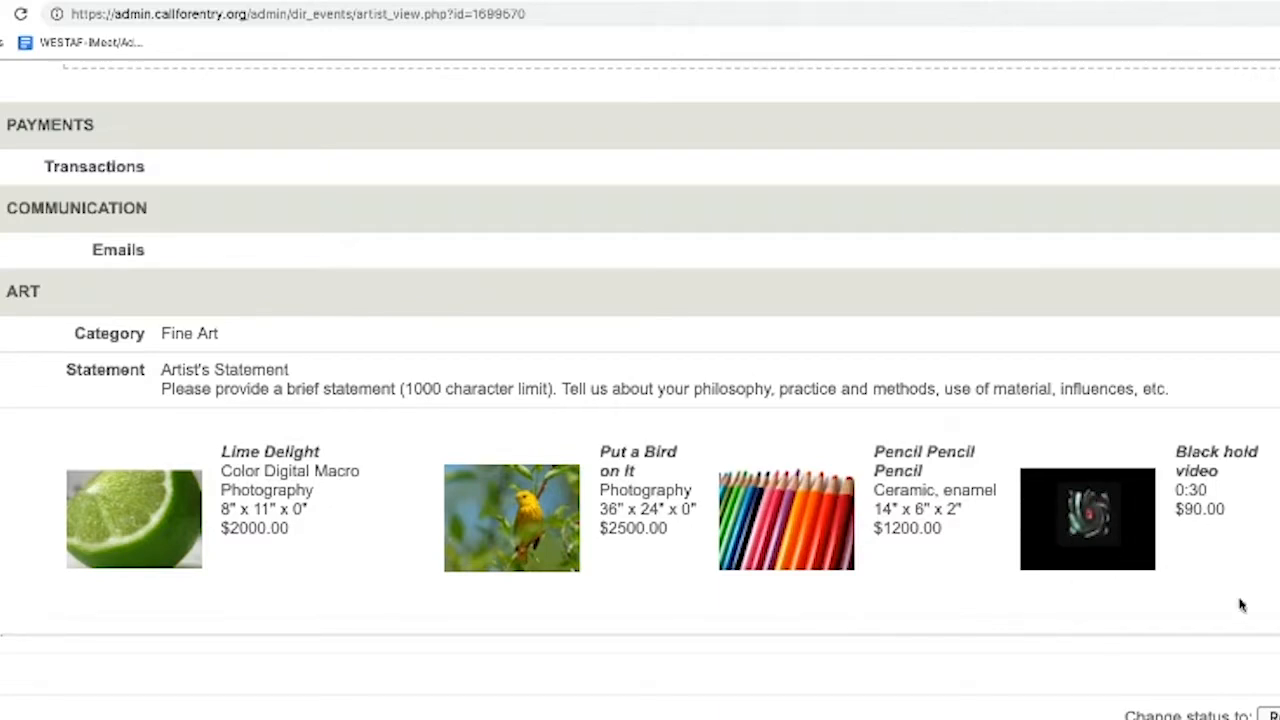
left_click(795, 530)
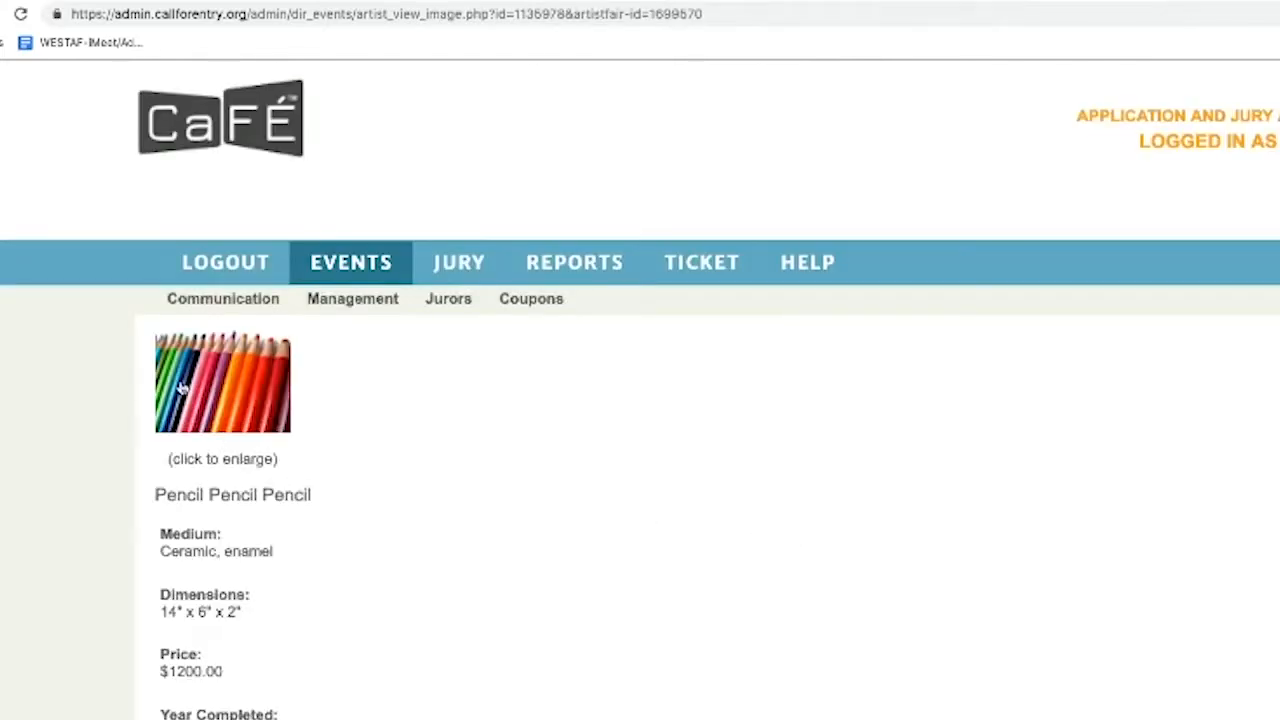
left_click(193, 383)
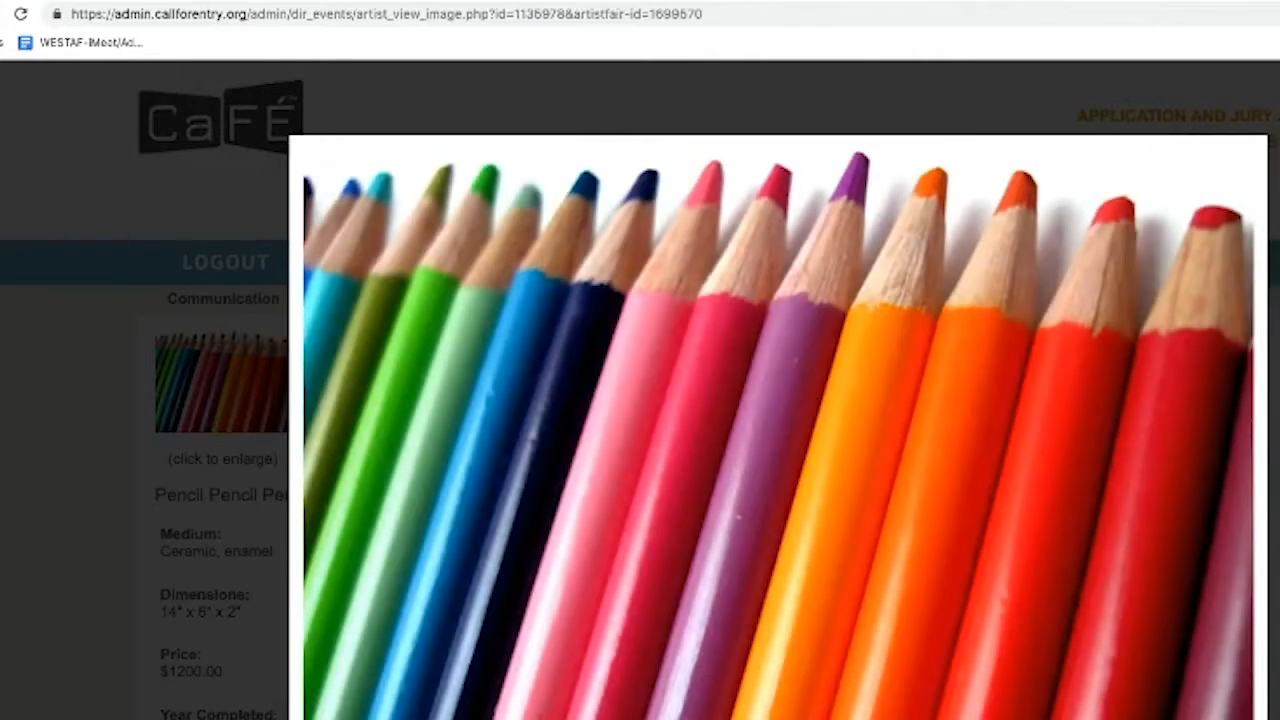
left_click(646, 434)
scroll(646, 434, "down", 3)
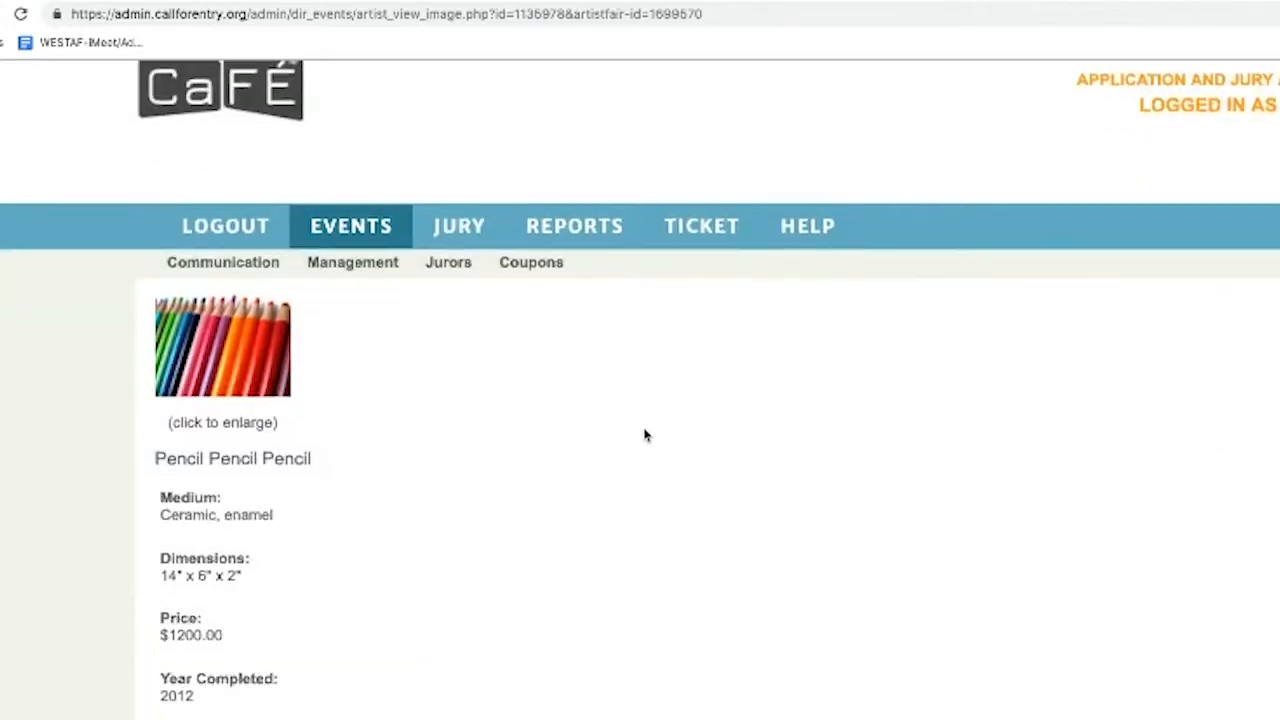
scroll(643, 436, "down", 1)
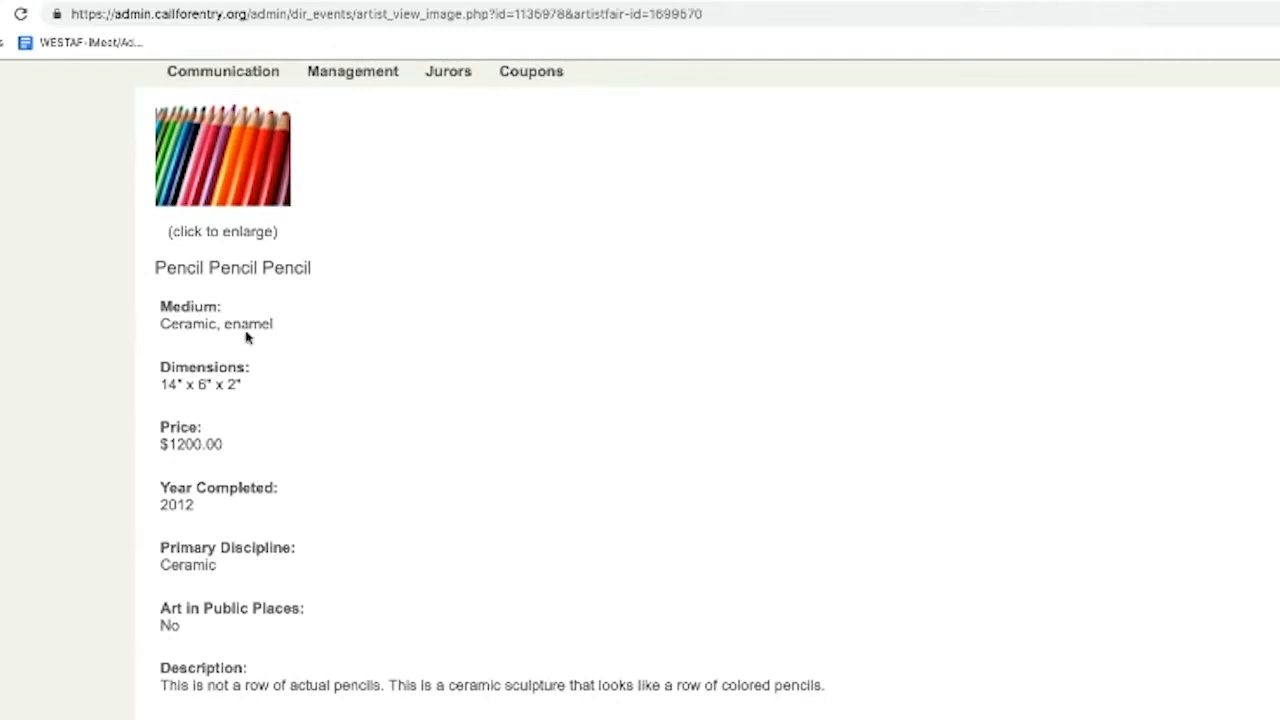
left_click_drag(157, 320, 272, 714)
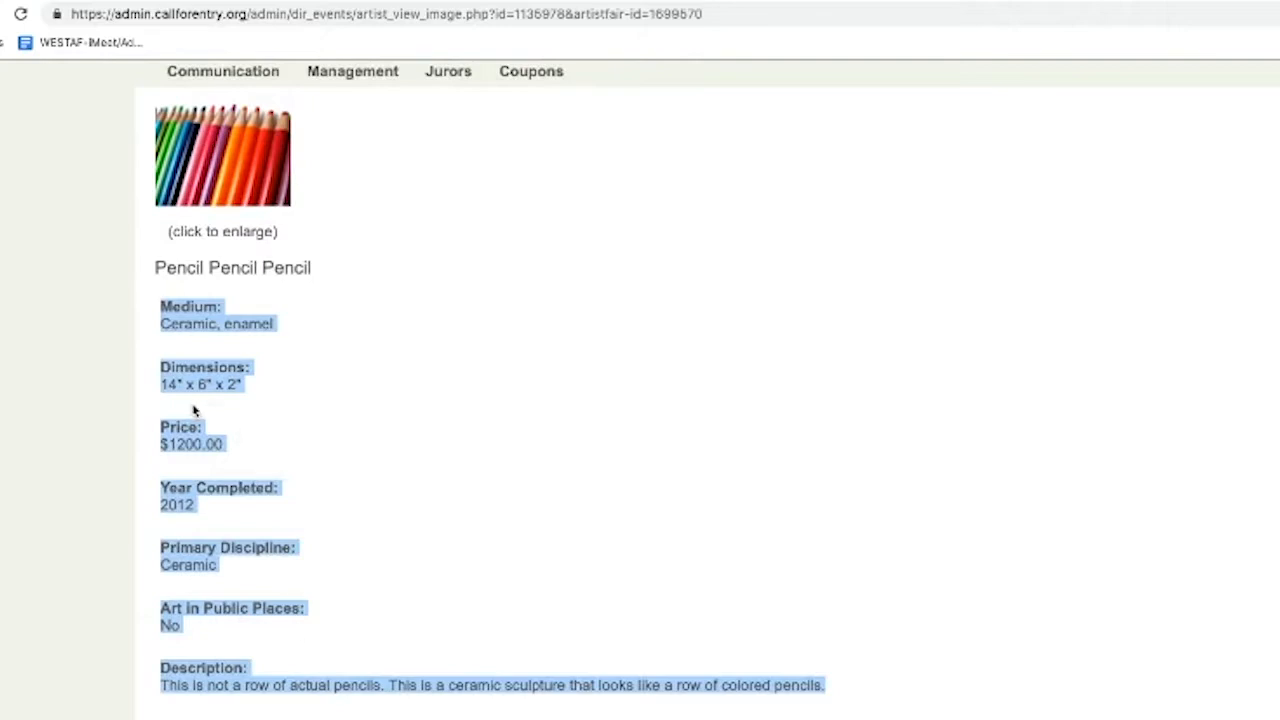
left_click(298, 661)
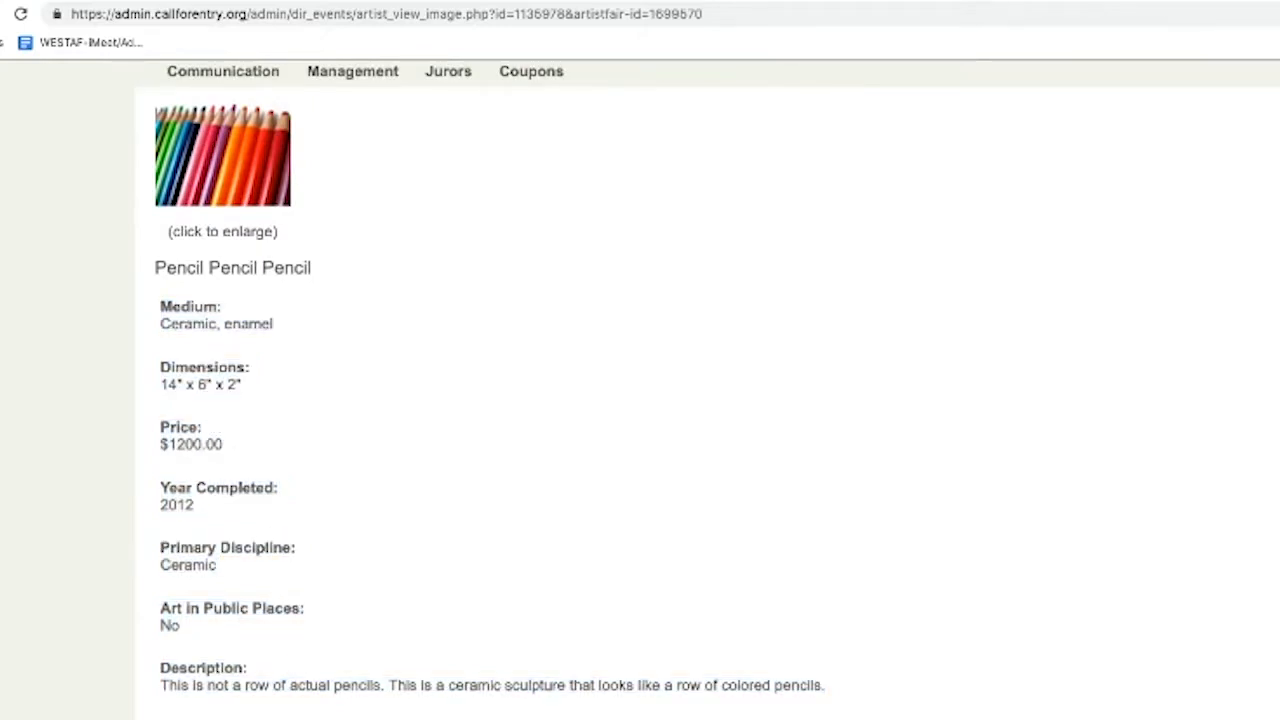
key("alt+Left")
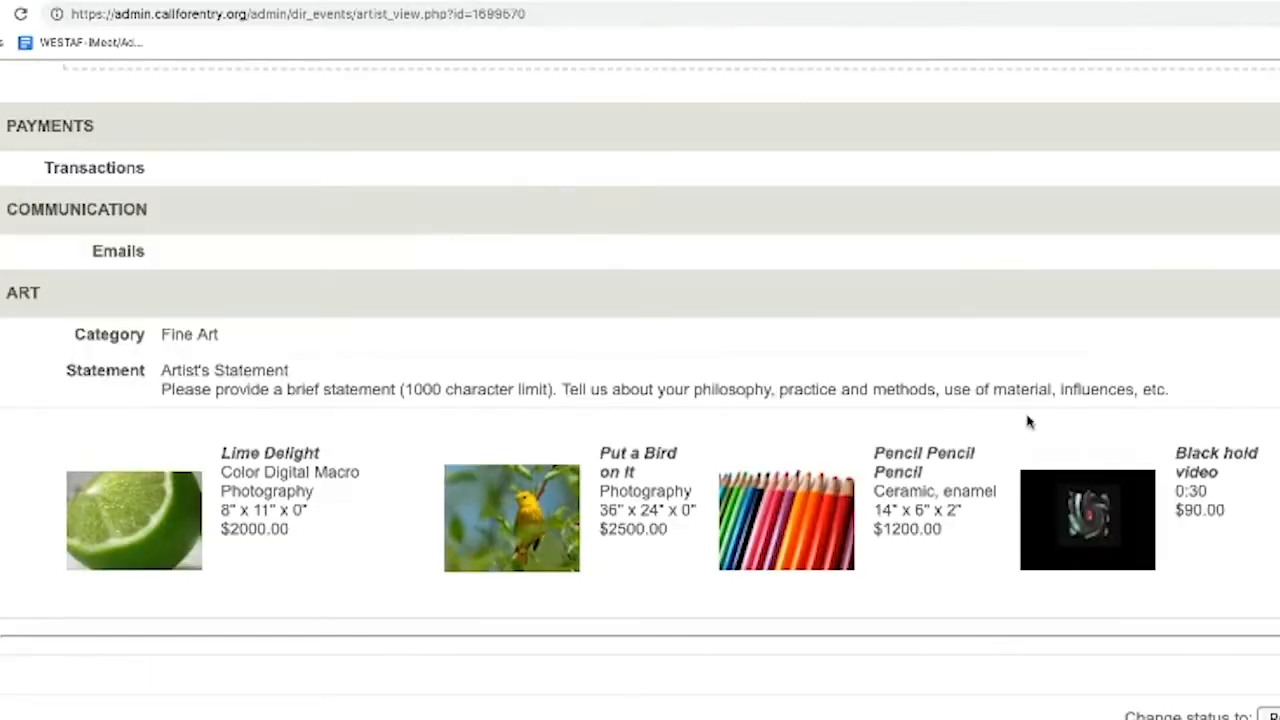
left_click(1135, 506)
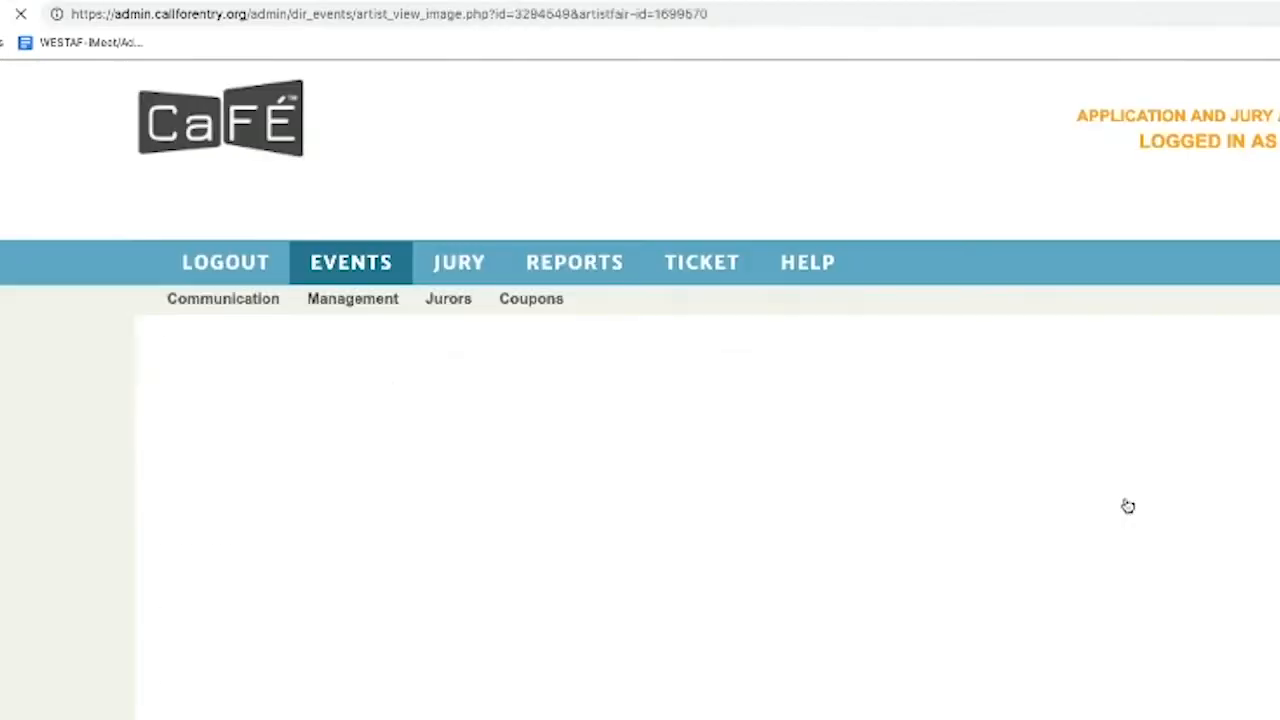
left_click(240, 404)
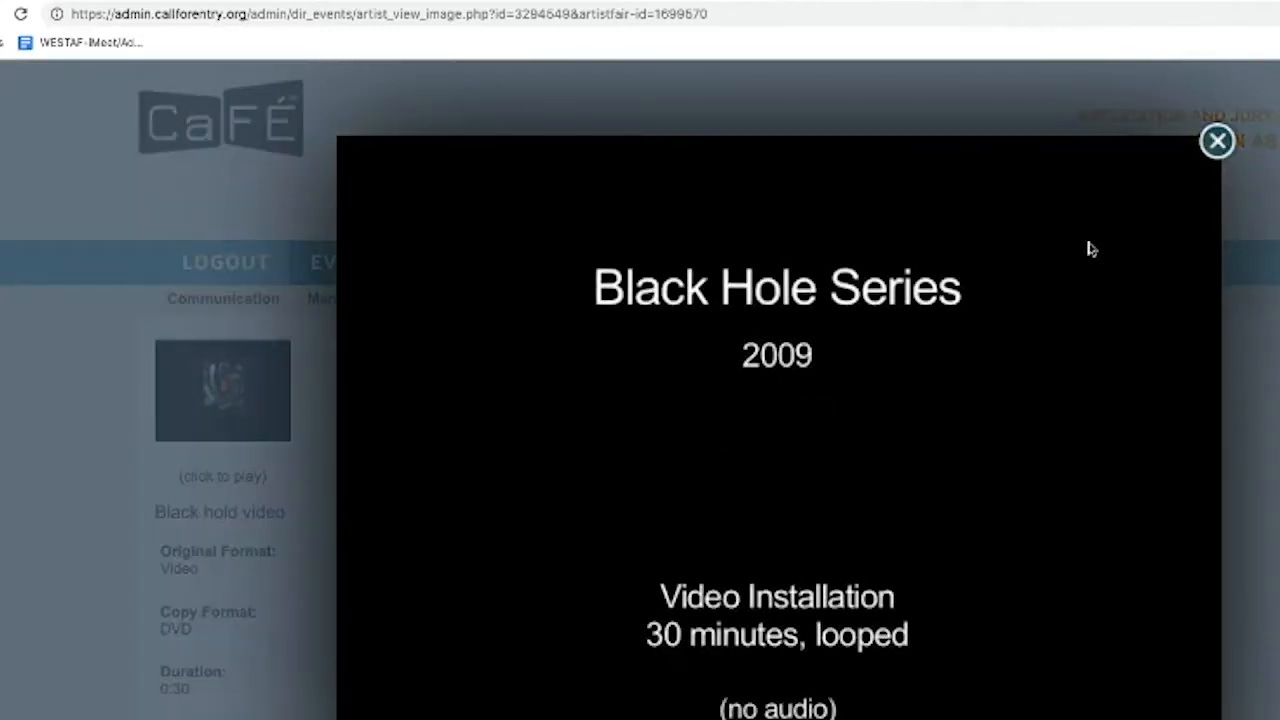
left_click(1217, 141)
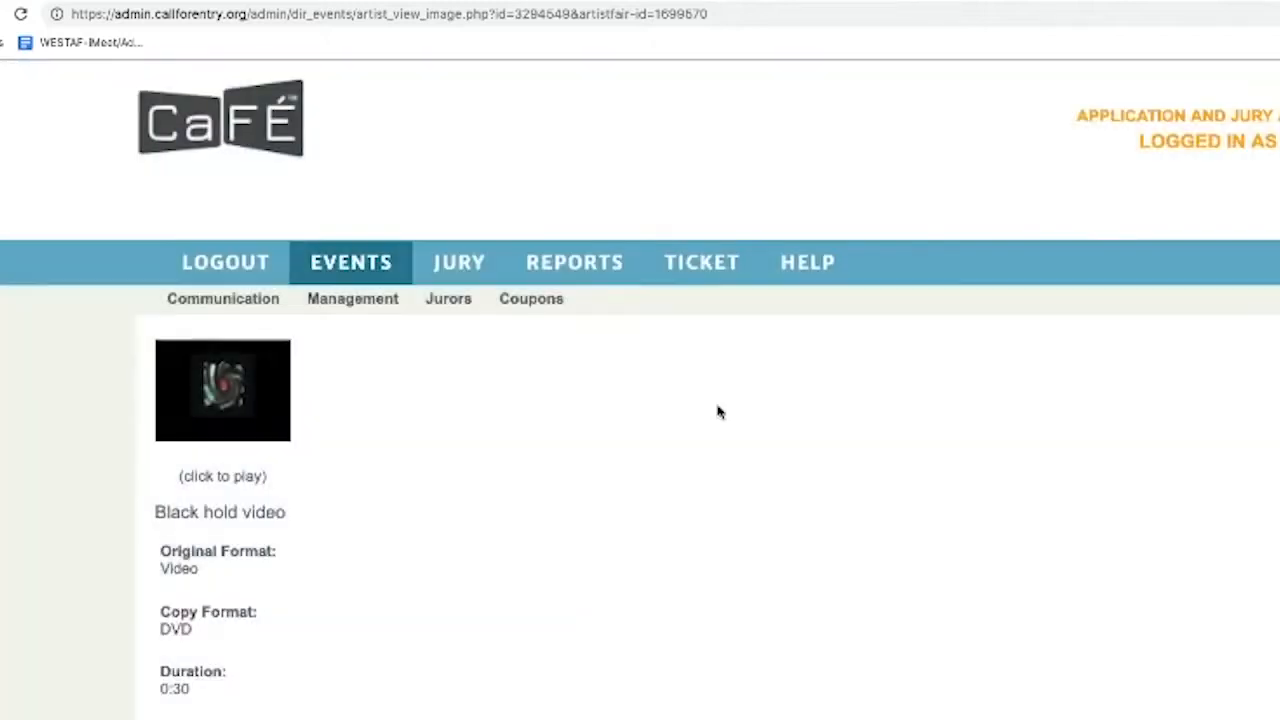
scroll(491, 503, "down", 2)
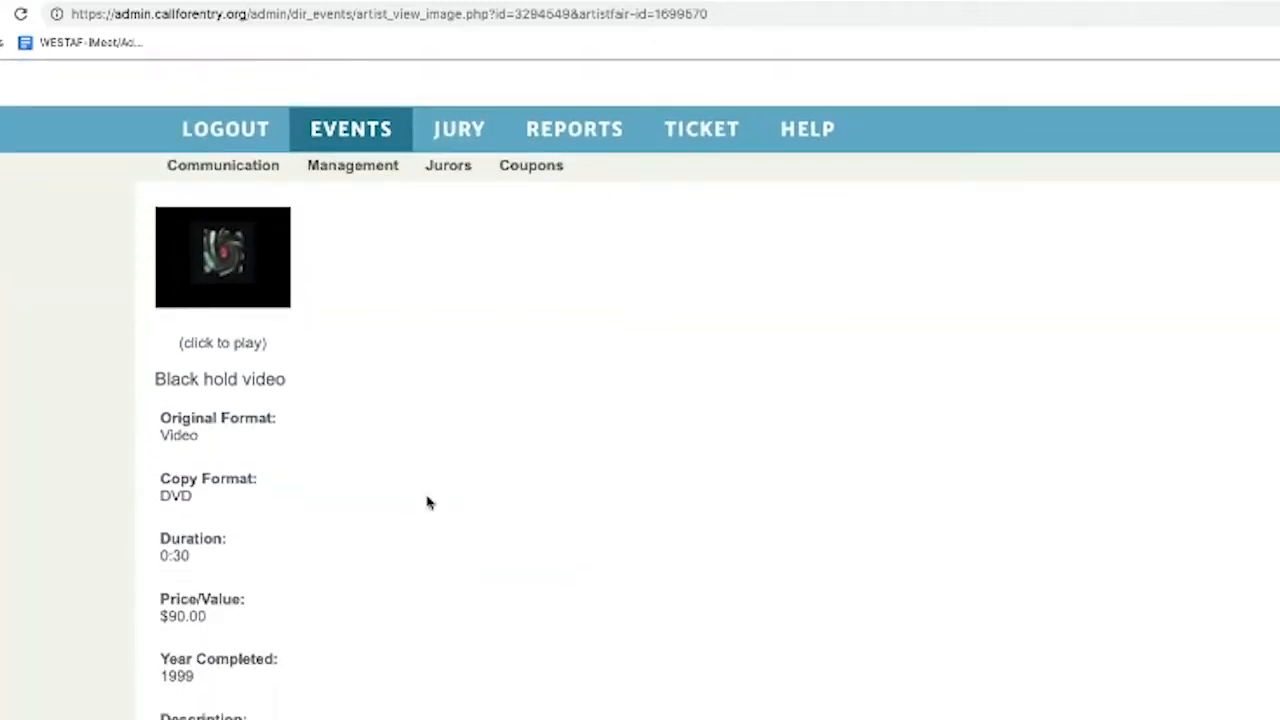
left_click_drag(156, 428, 236, 717)
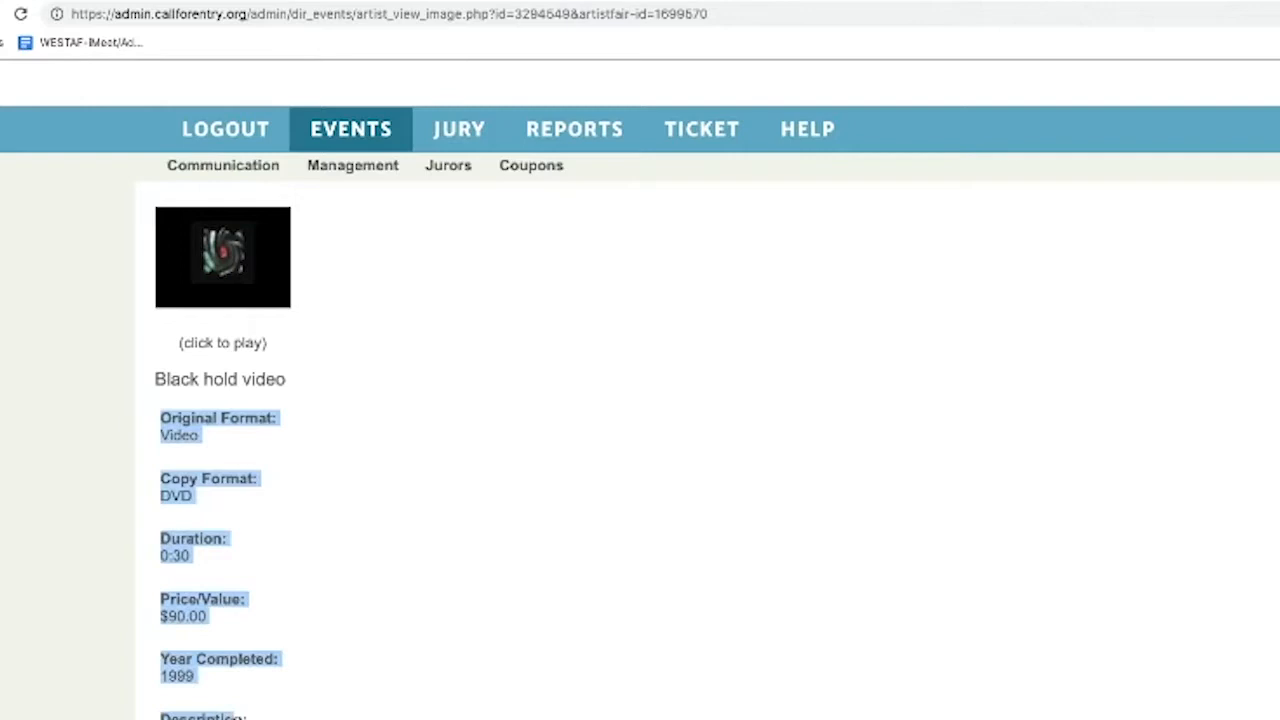
left_click(268, 678)
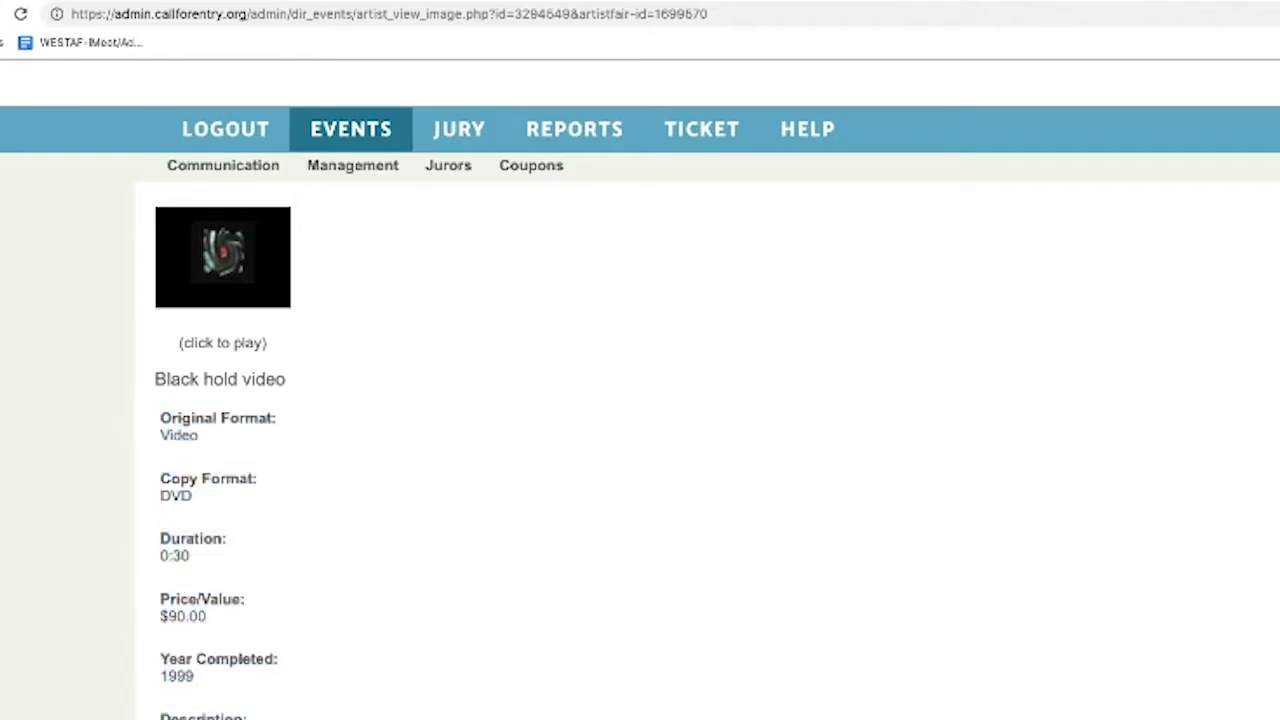
left_click(1, 14)
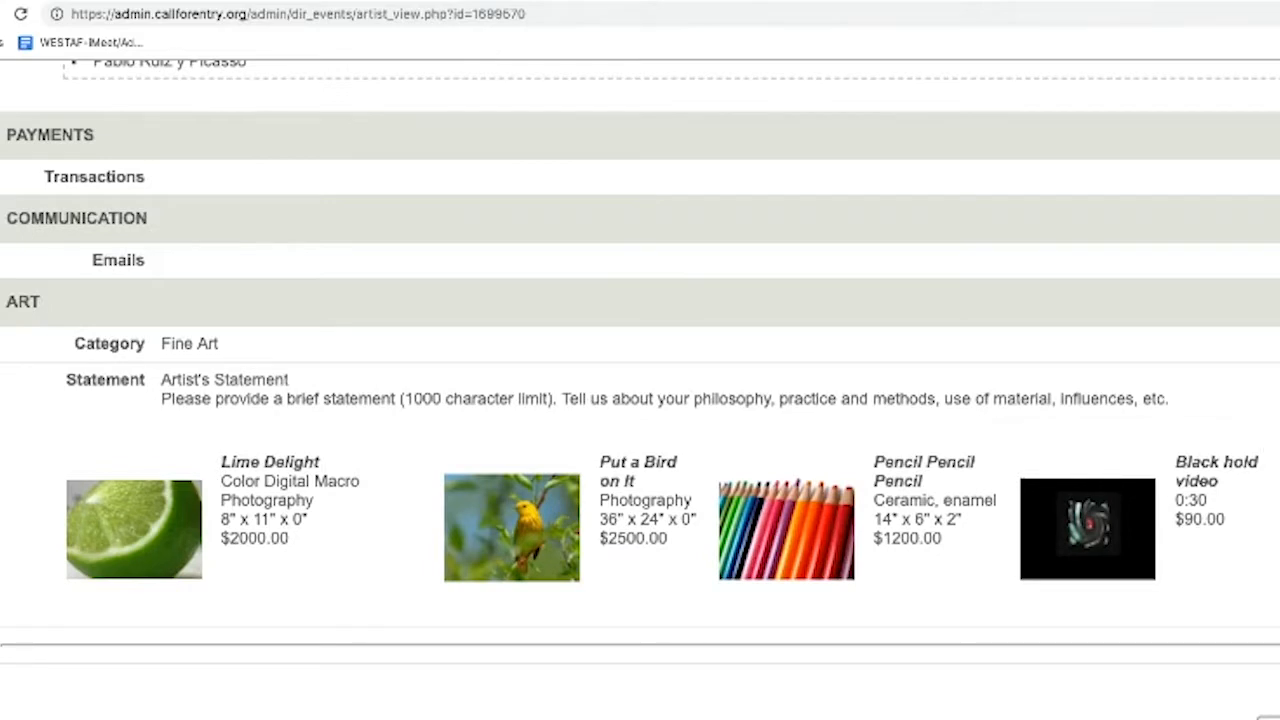
left_click(1279, 528)
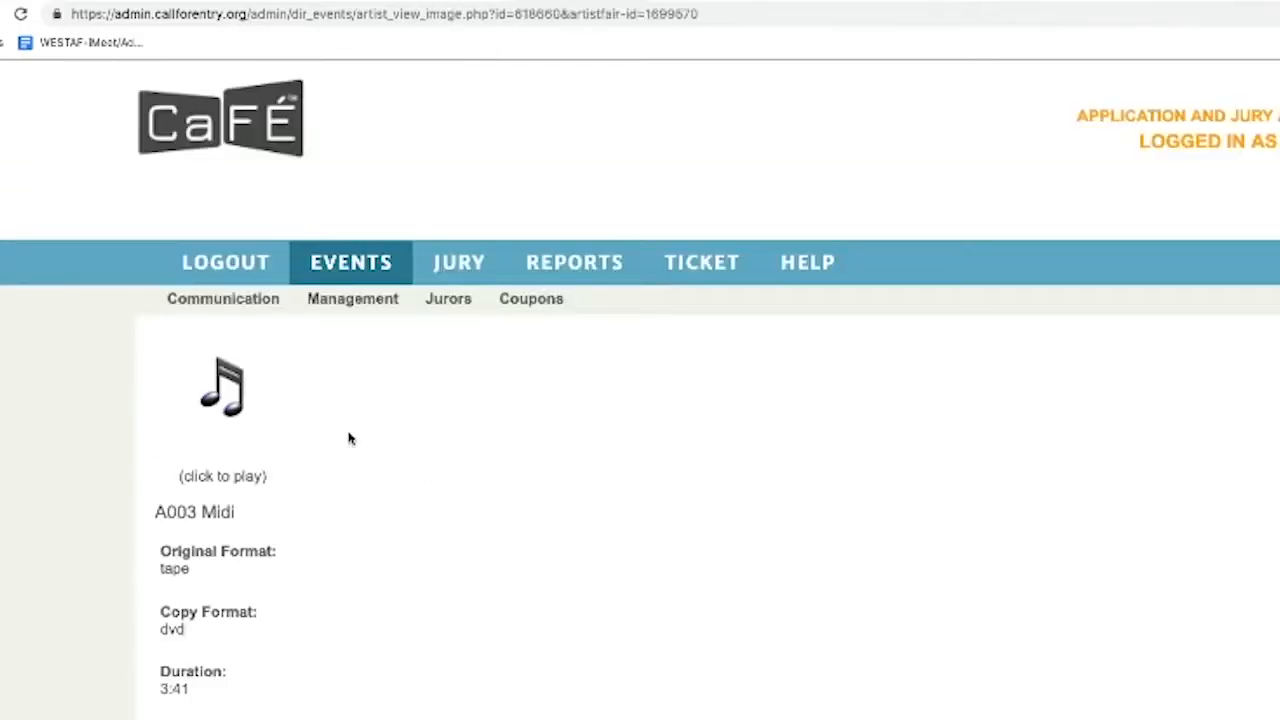
left_click(214, 394)
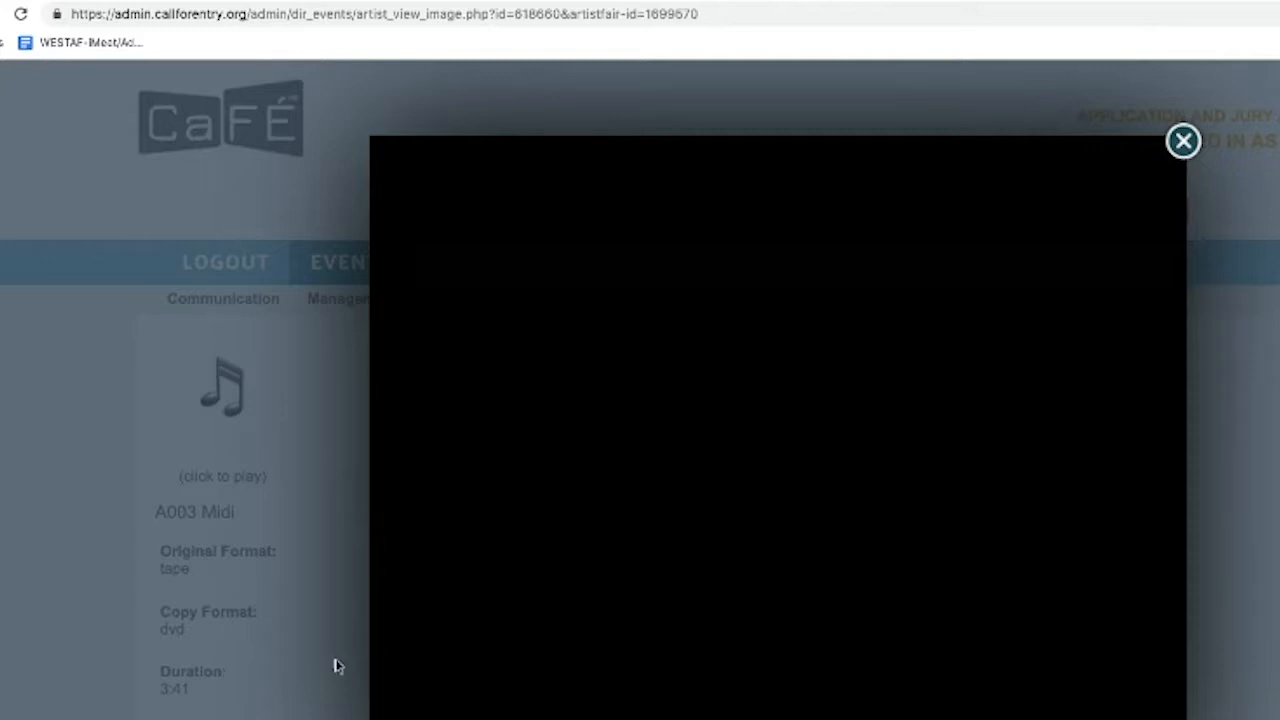
left_click(1181, 142)
scroll(531, 400, "down", 1)
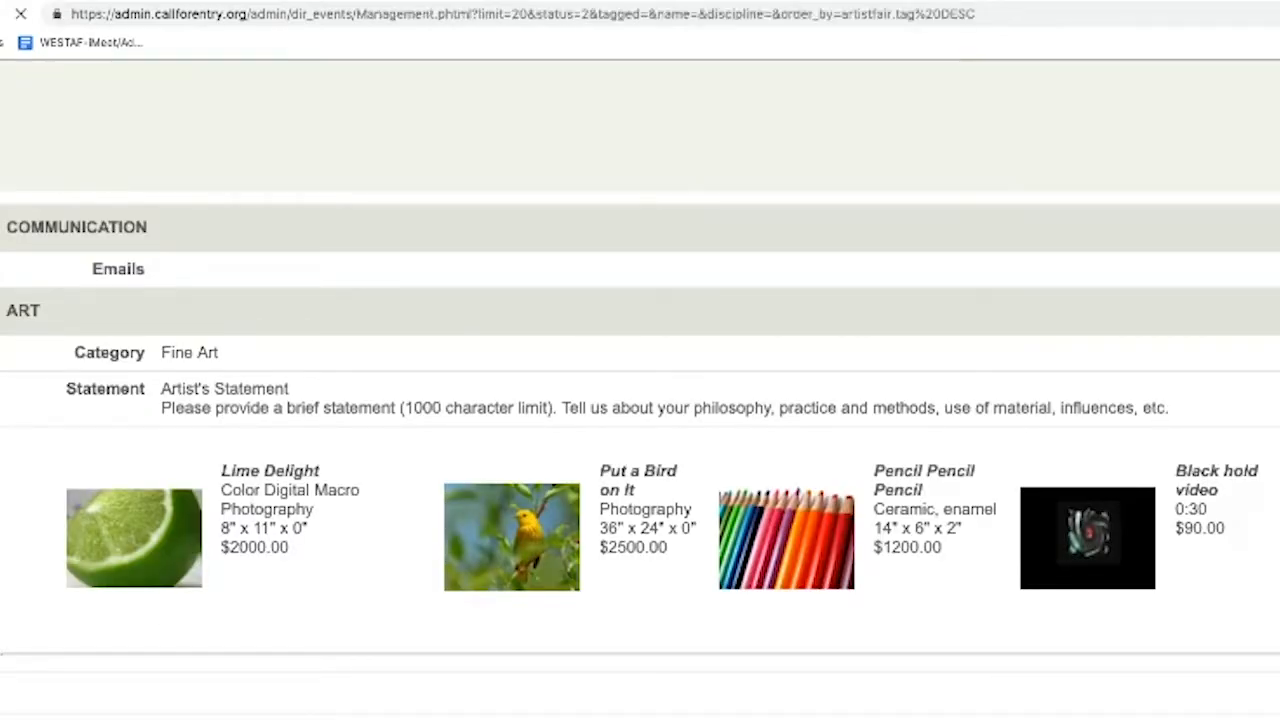
Open Jury Administration for DEMO 2016 and scroll to the table of 27 received applications
scroll(197, 284, "up", 2)
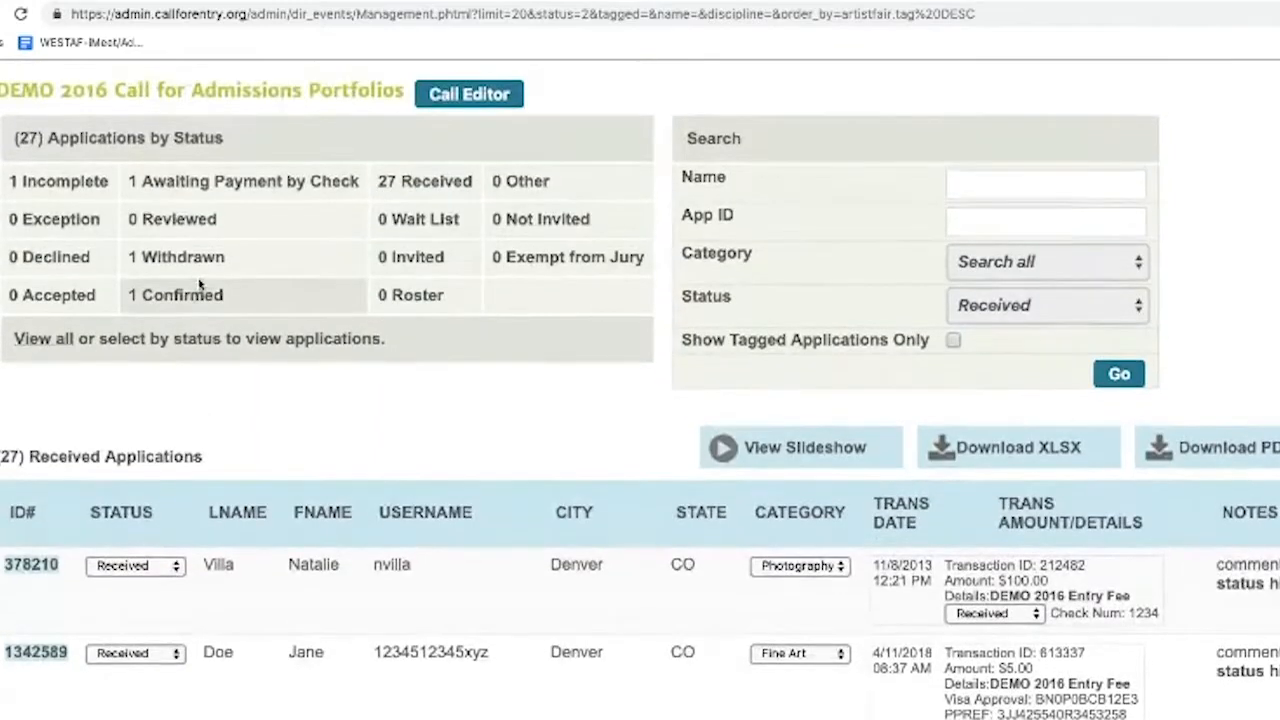
scroll(197, 284, "up", 6)
scroll(199, 284, "up", 2)
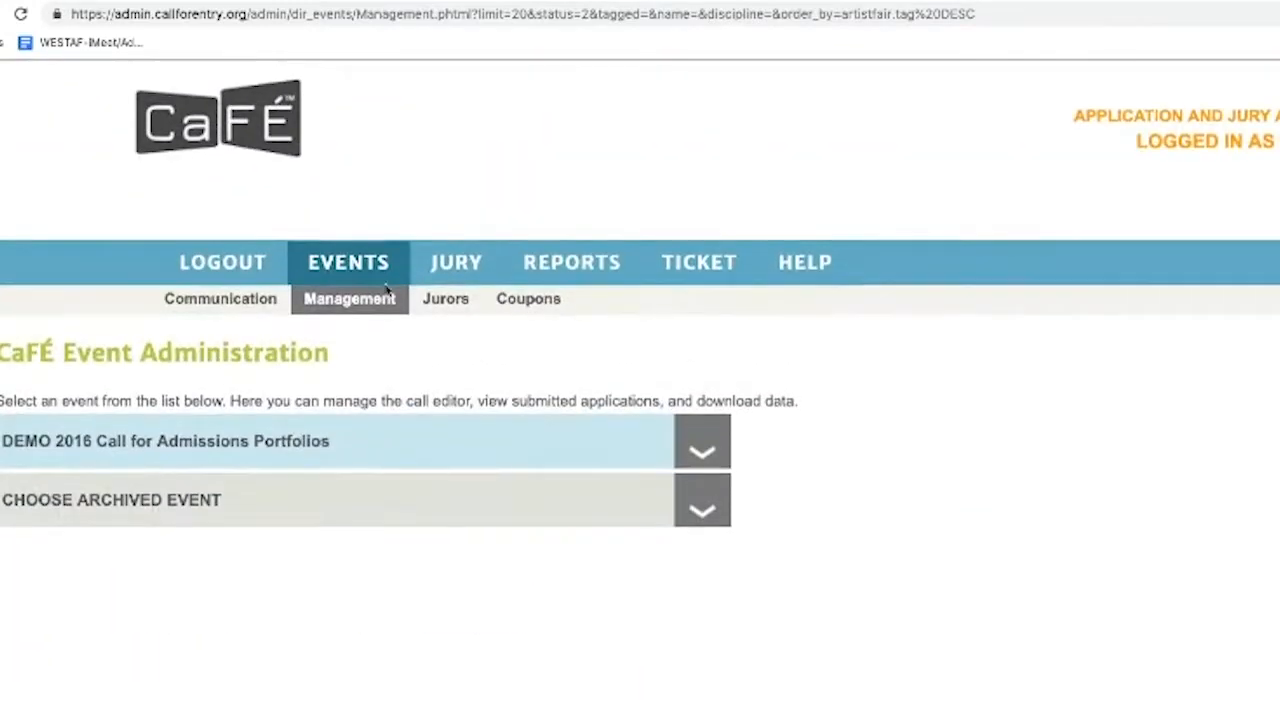
left_click(469, 263)
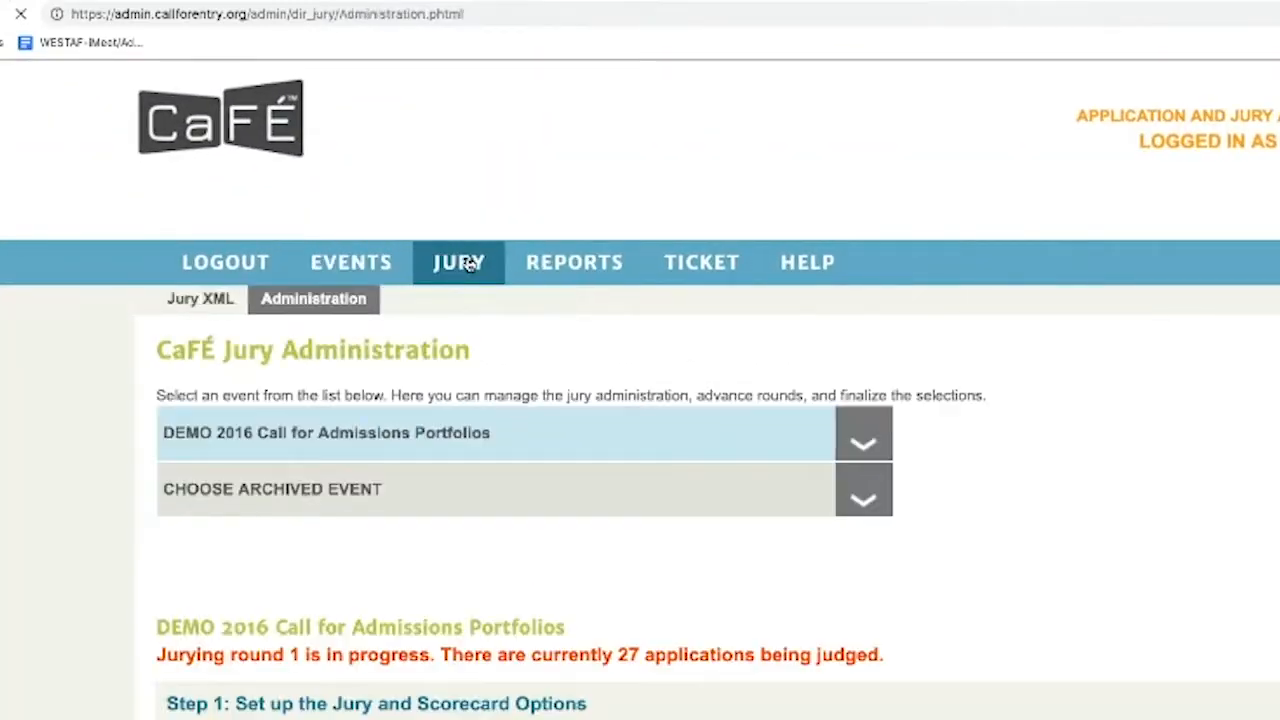
scroll(469, 282, "down", 10)
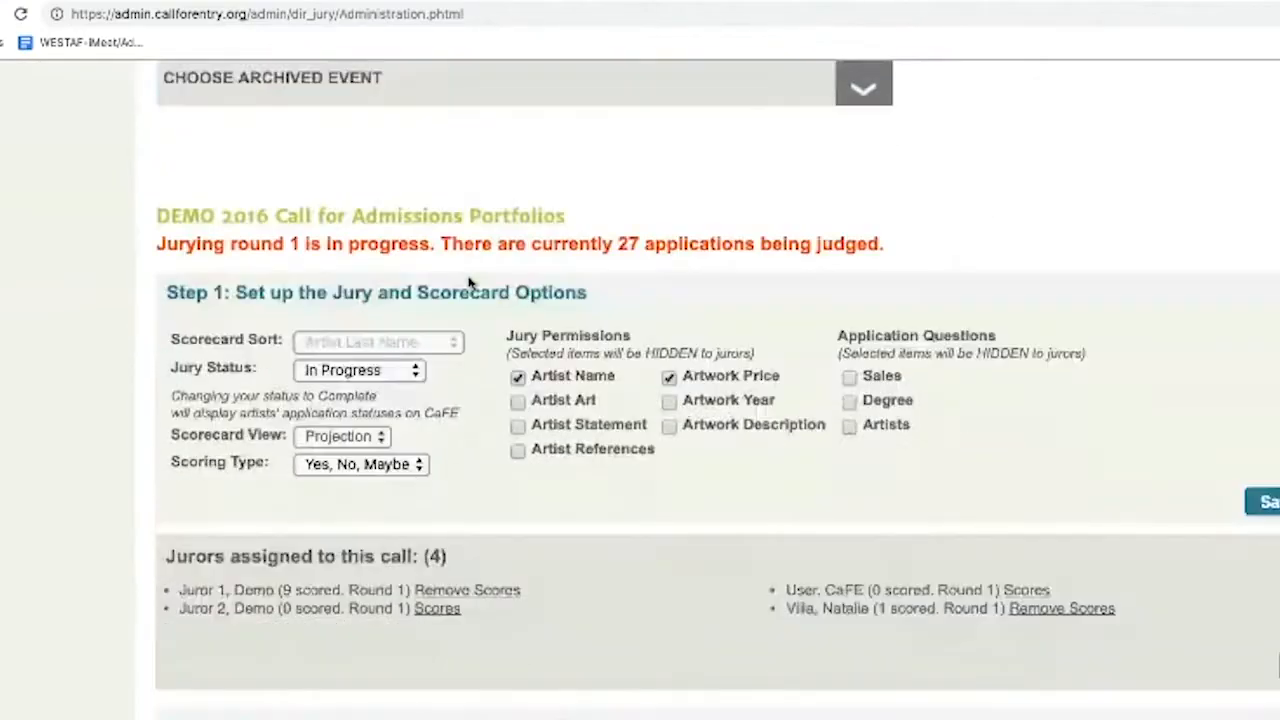
scroll(469, 282, "down", 10)
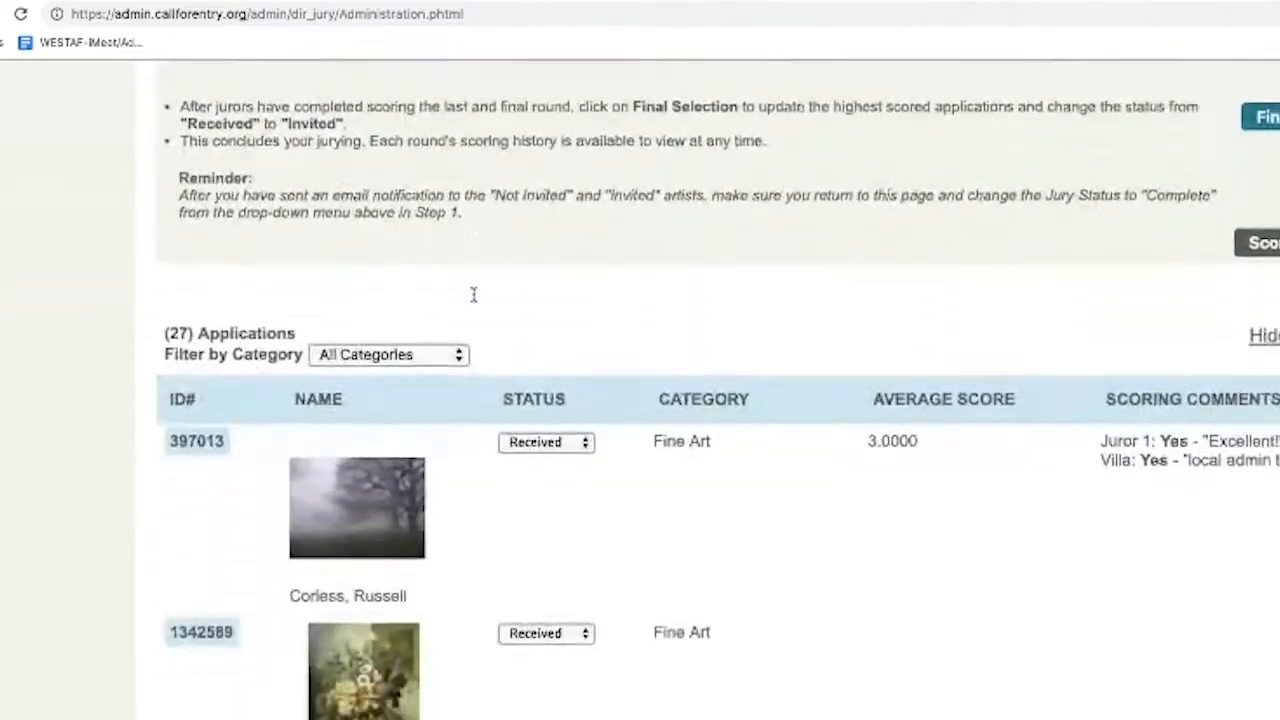
scroll(476, 308, "down", 1)
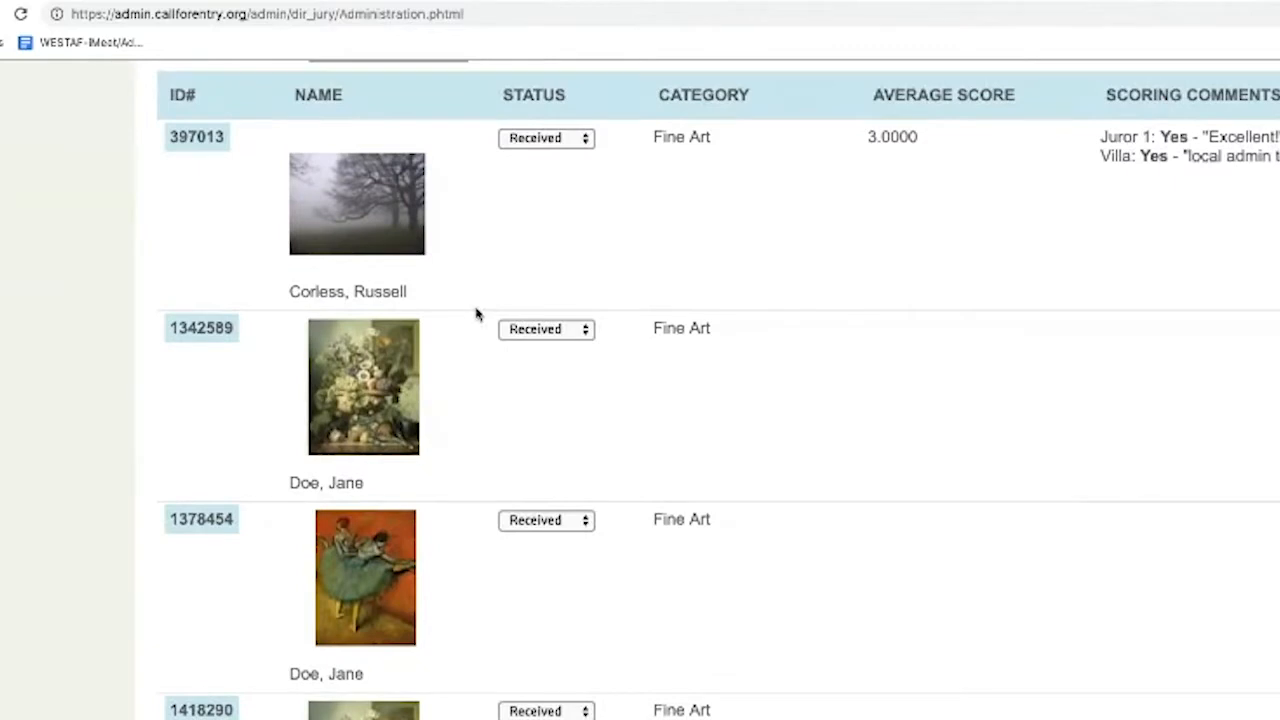
scroll(476, 316, "down", 3)
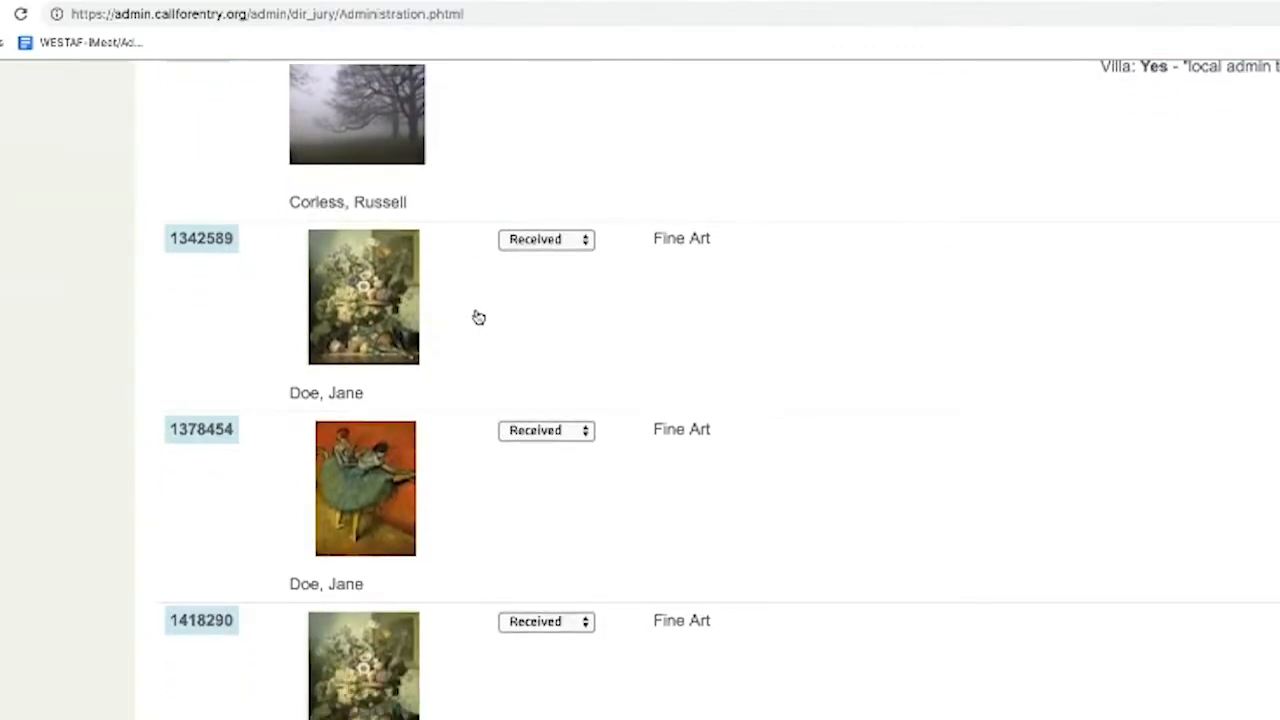
scroll(475, 318, "down", 6)
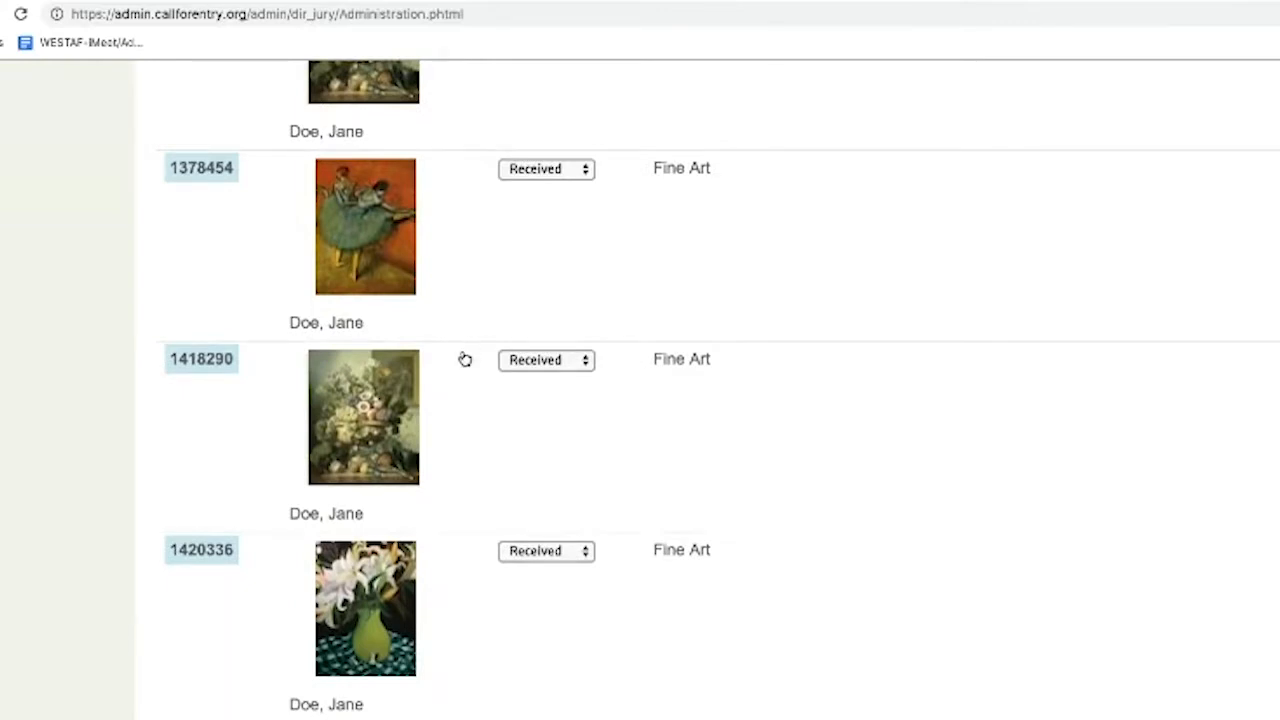
scroll(466, 360, "down", 6)
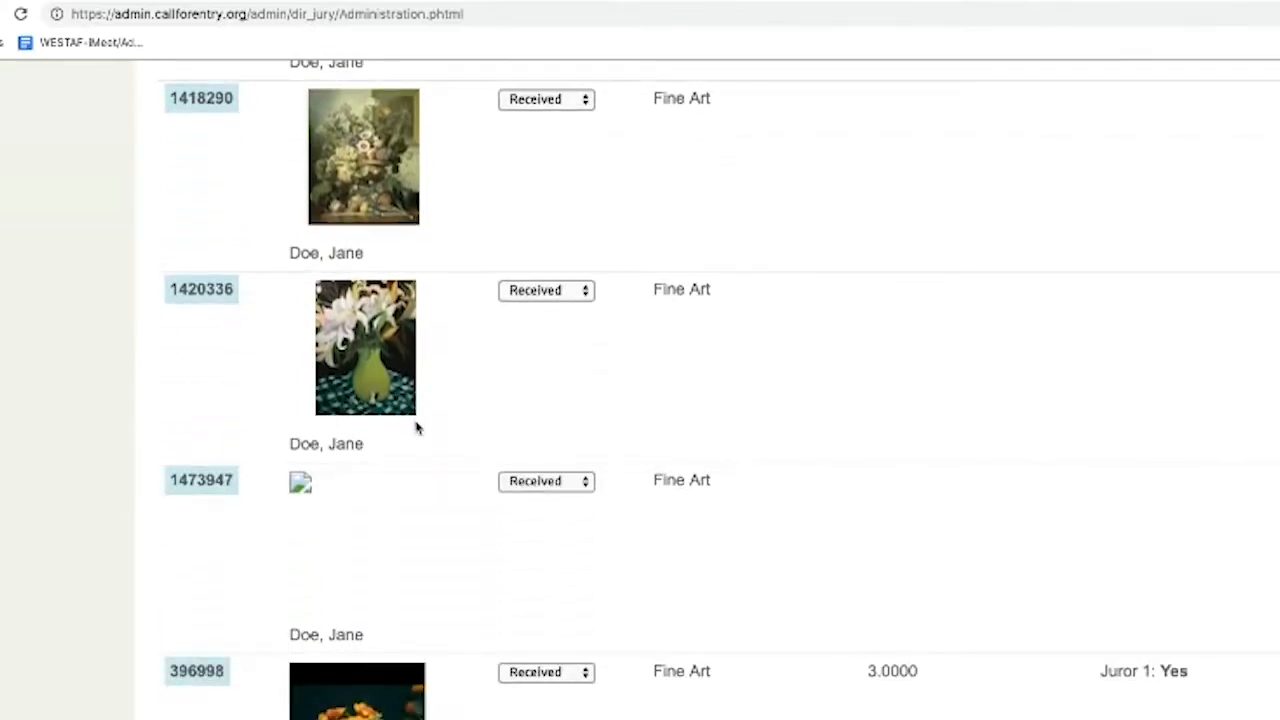
scroll(414, 426, "down", 13)
scroll(417, 427, "down", 4)
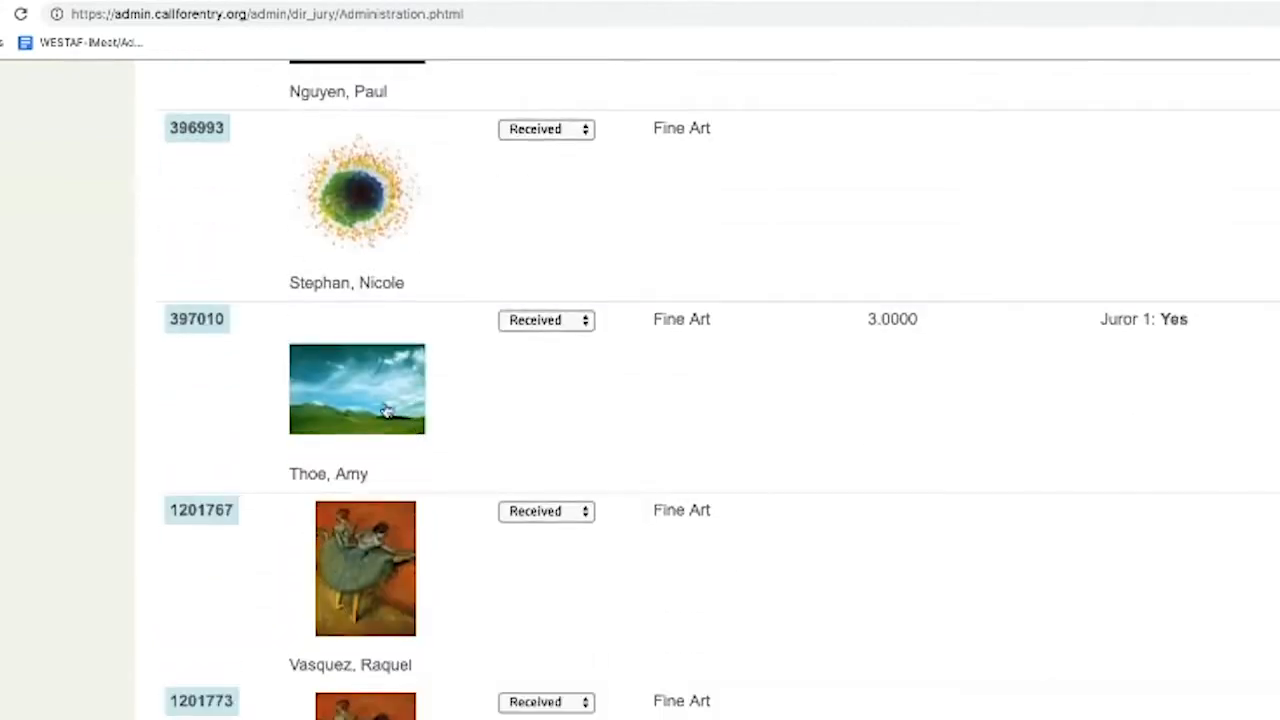
Preview the landscape applicant's slideshow through to its last image, then close it
left_click(380, 401)
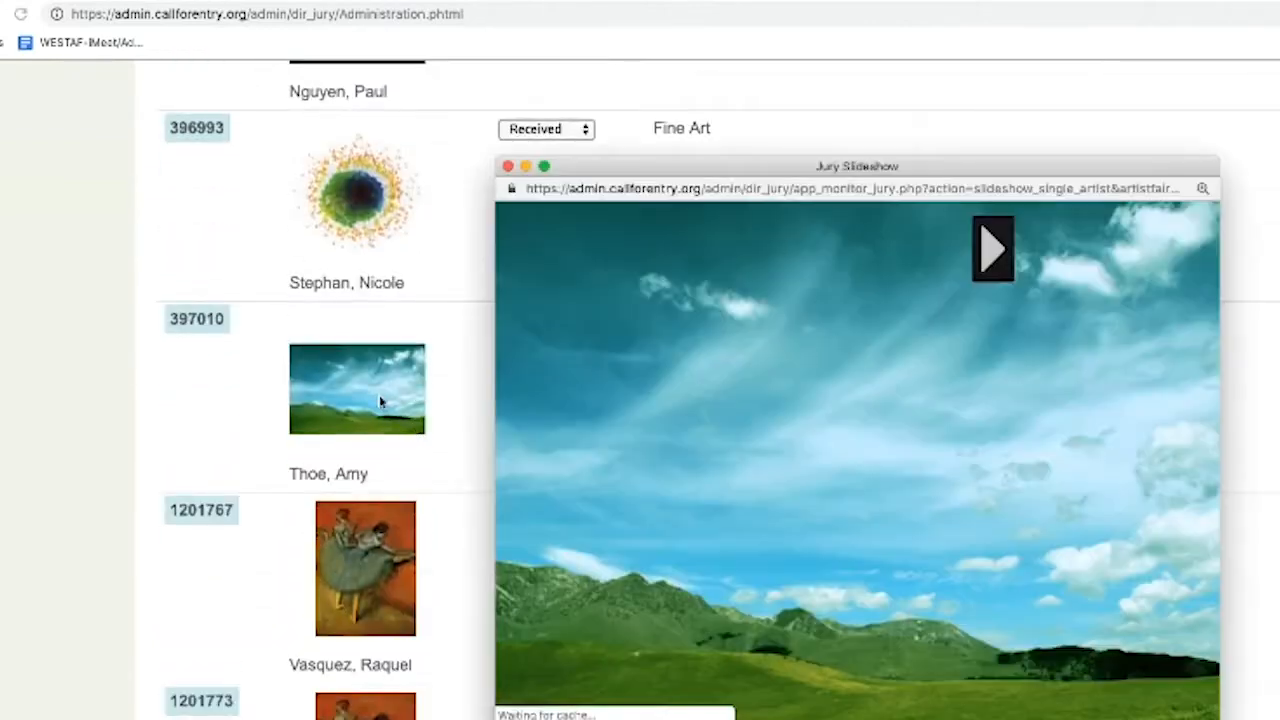
left_click(1001, 273)
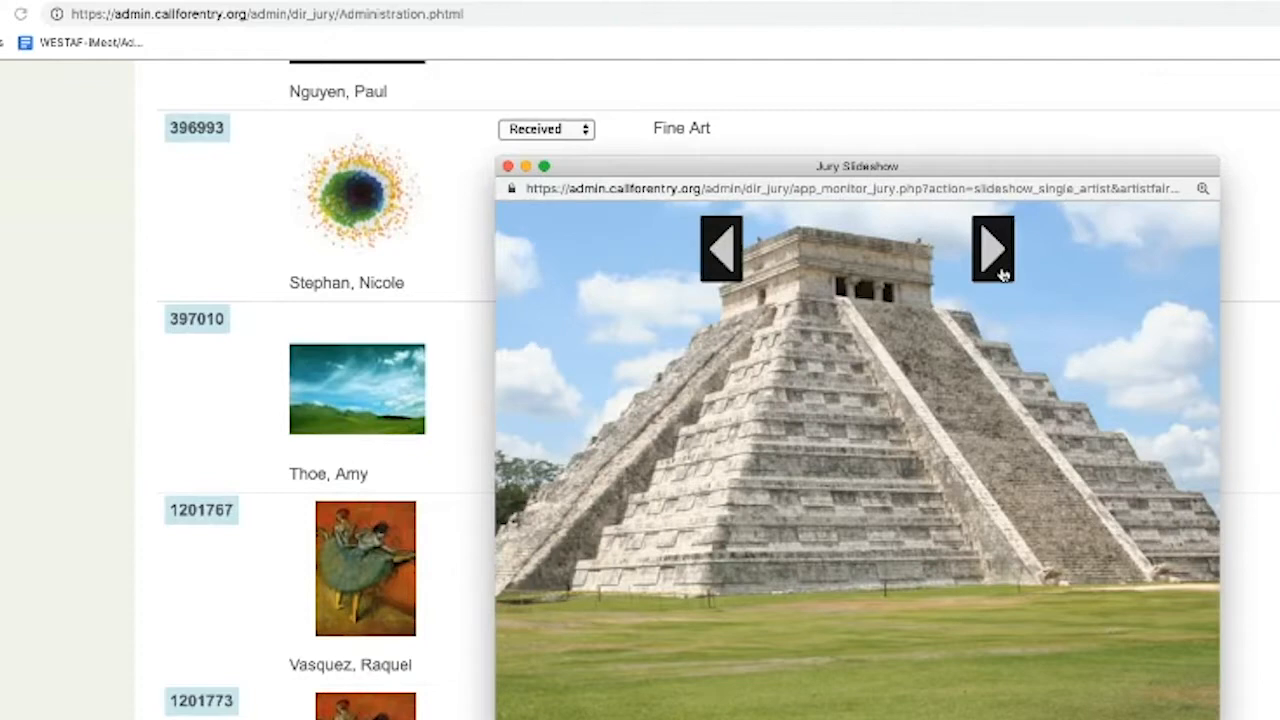
left_click(1002, 274)
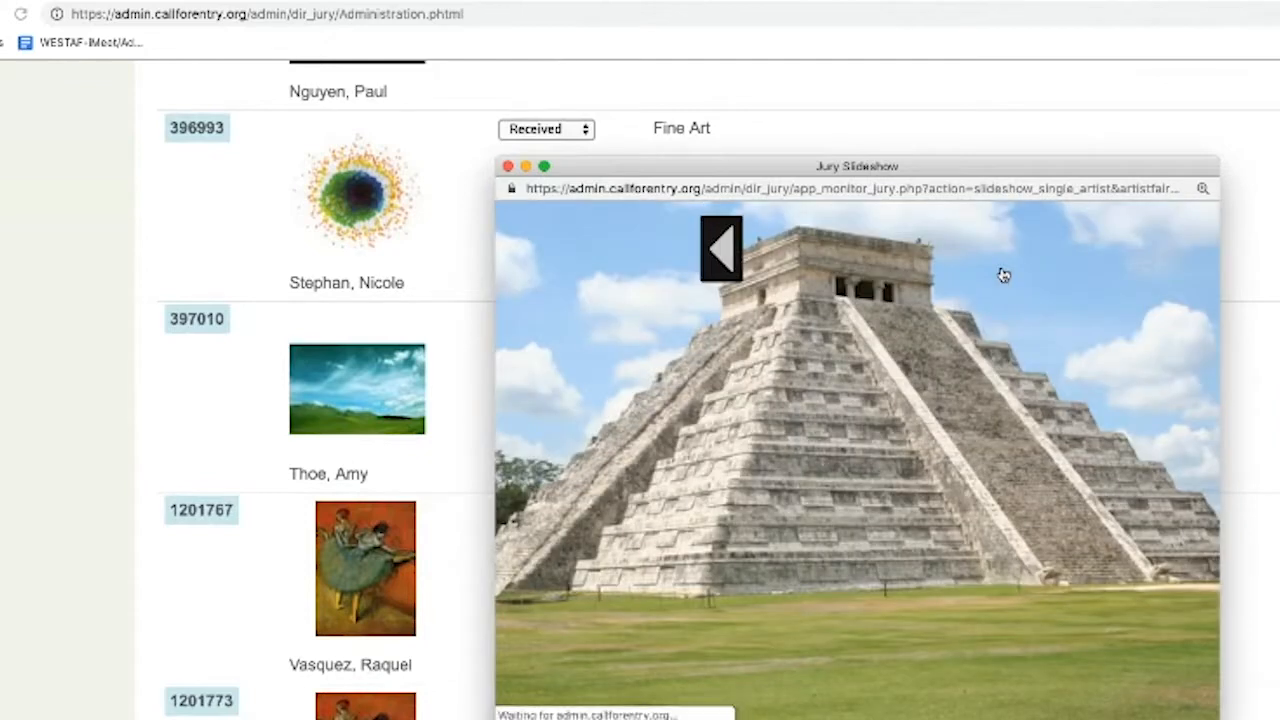
left_click(508, 166)
Open the lime-slice applicant's slideshow and page past the bird and colored-pencils images
scroll(481, 364, "down", 4)
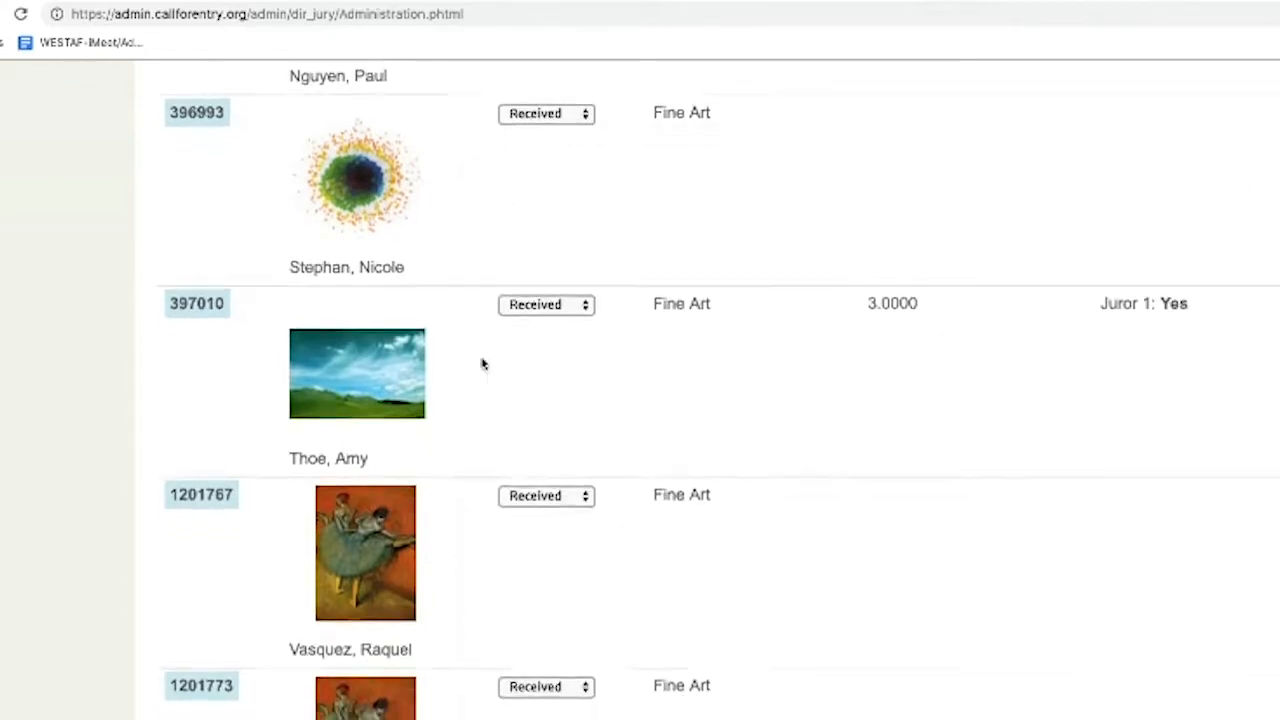
scroll(481, 364, "down", 7)
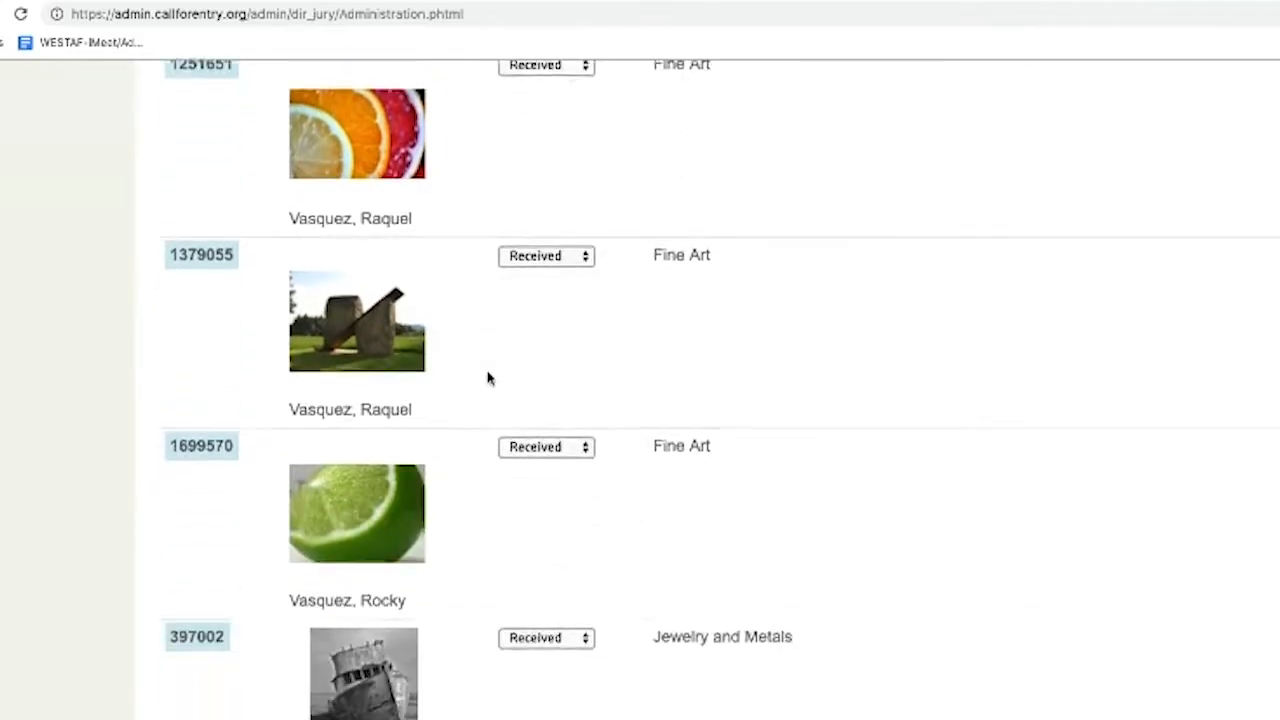
left_click(390, 445)
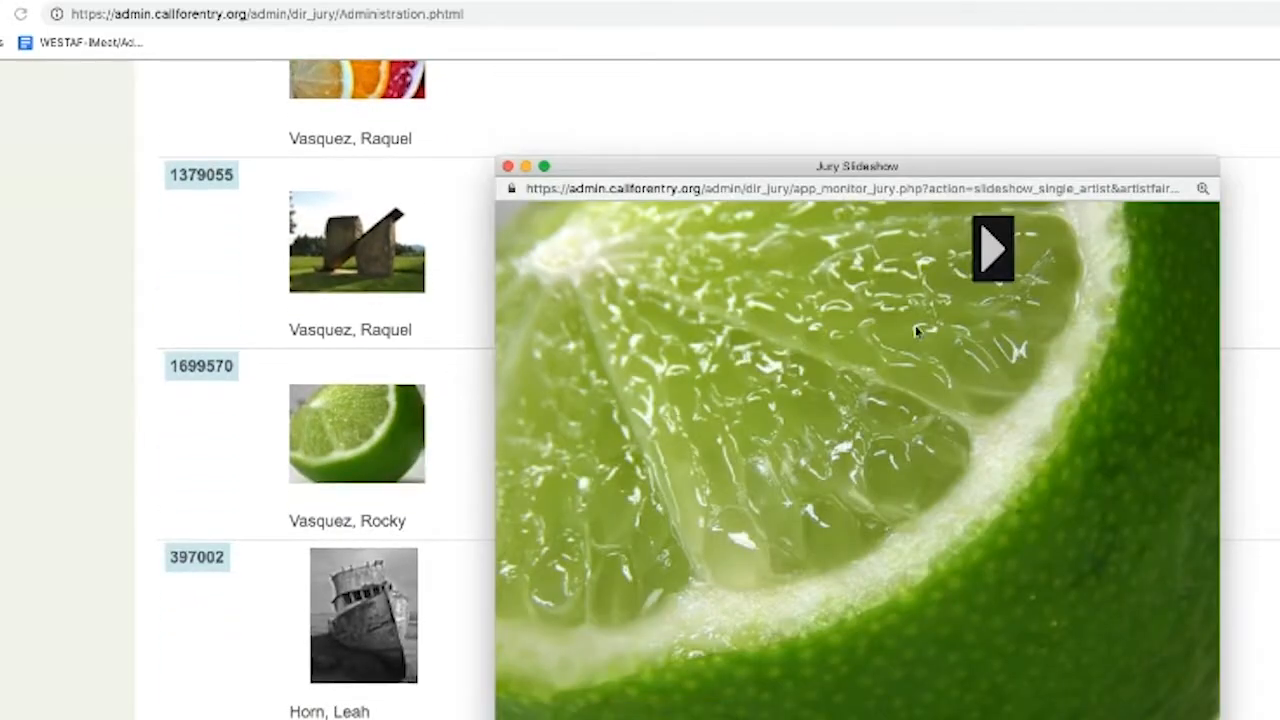
left_click(992, 265)
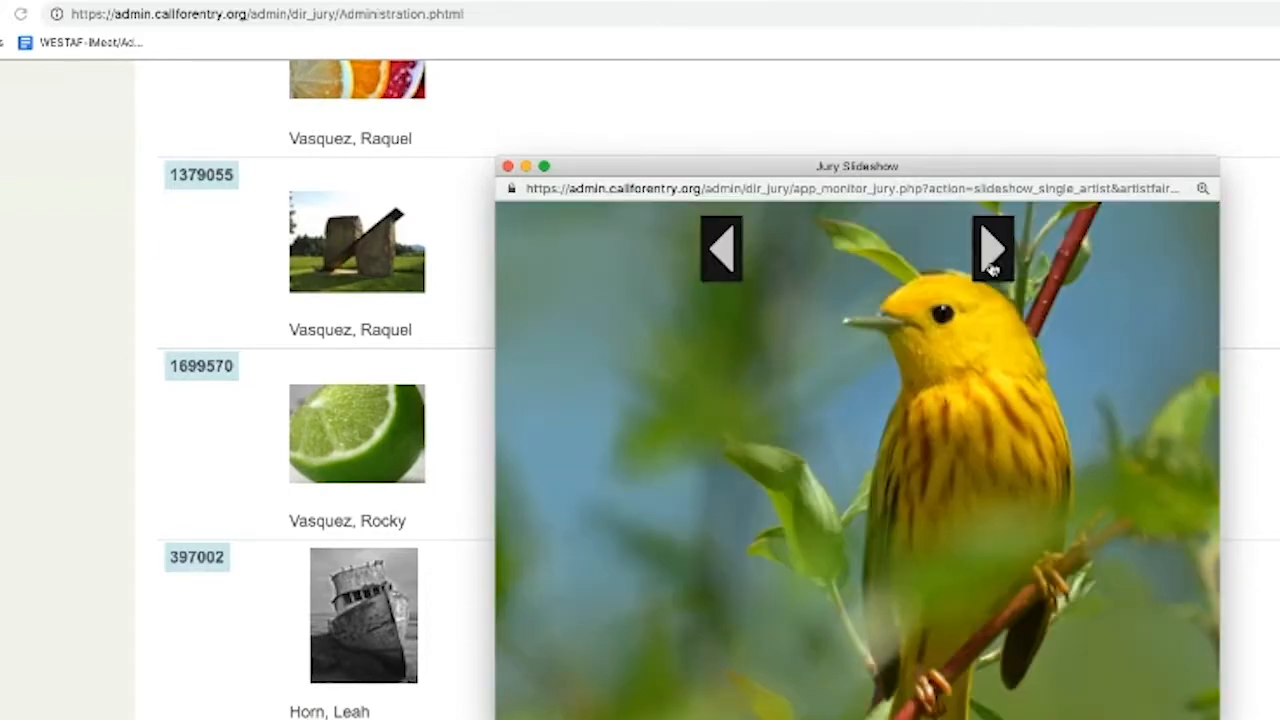
left_click(992, 265)
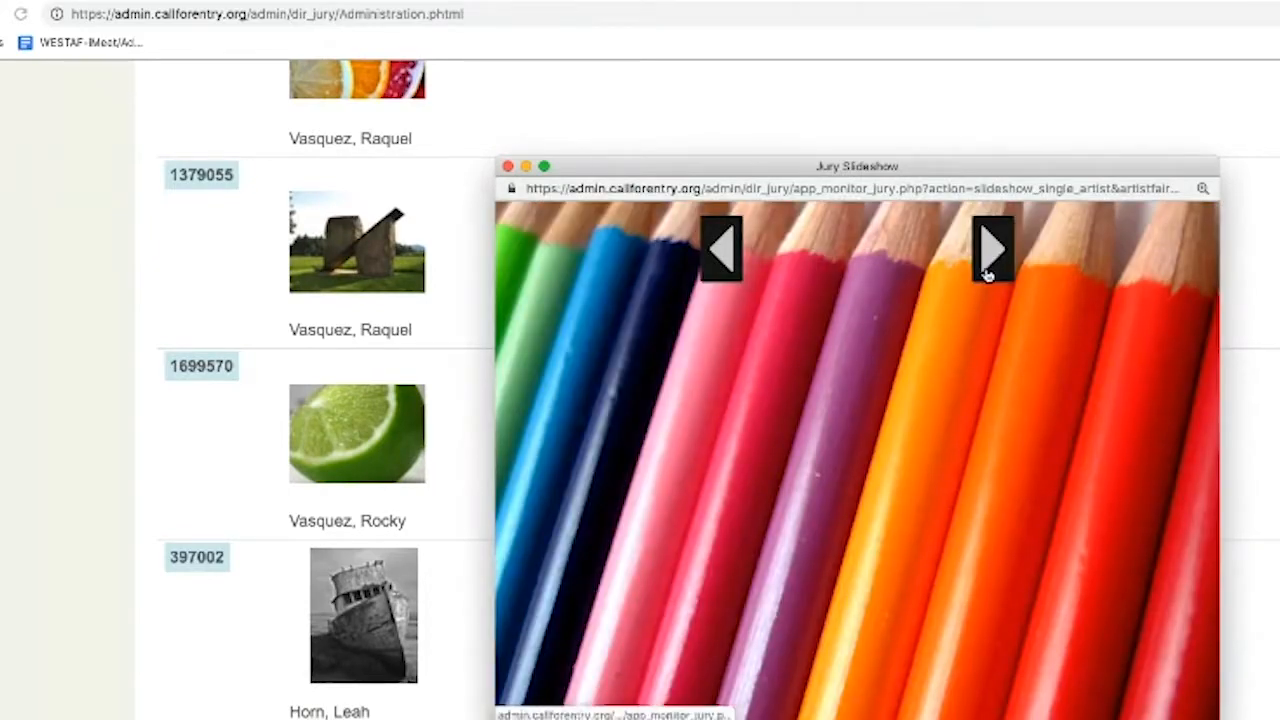
left_click(992, 266)
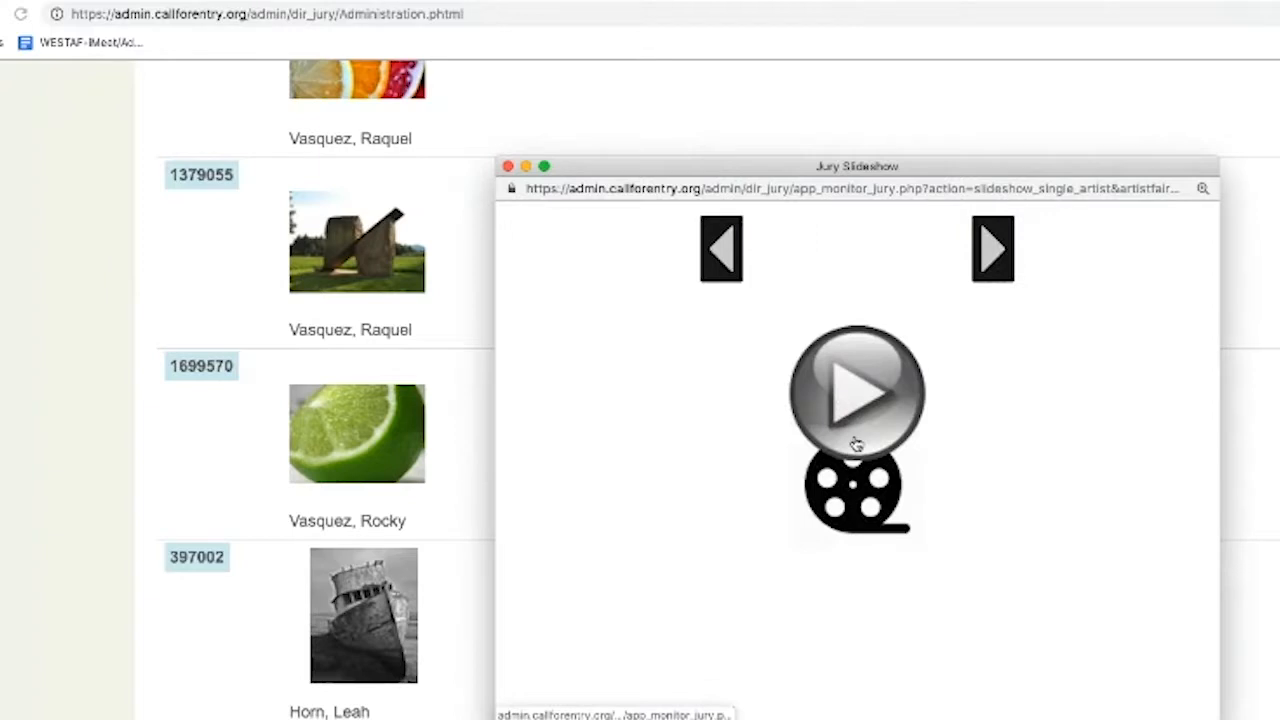
Play and pause the Black Hole Series video, then enlarge the slideshow window
left_click(856, 444)
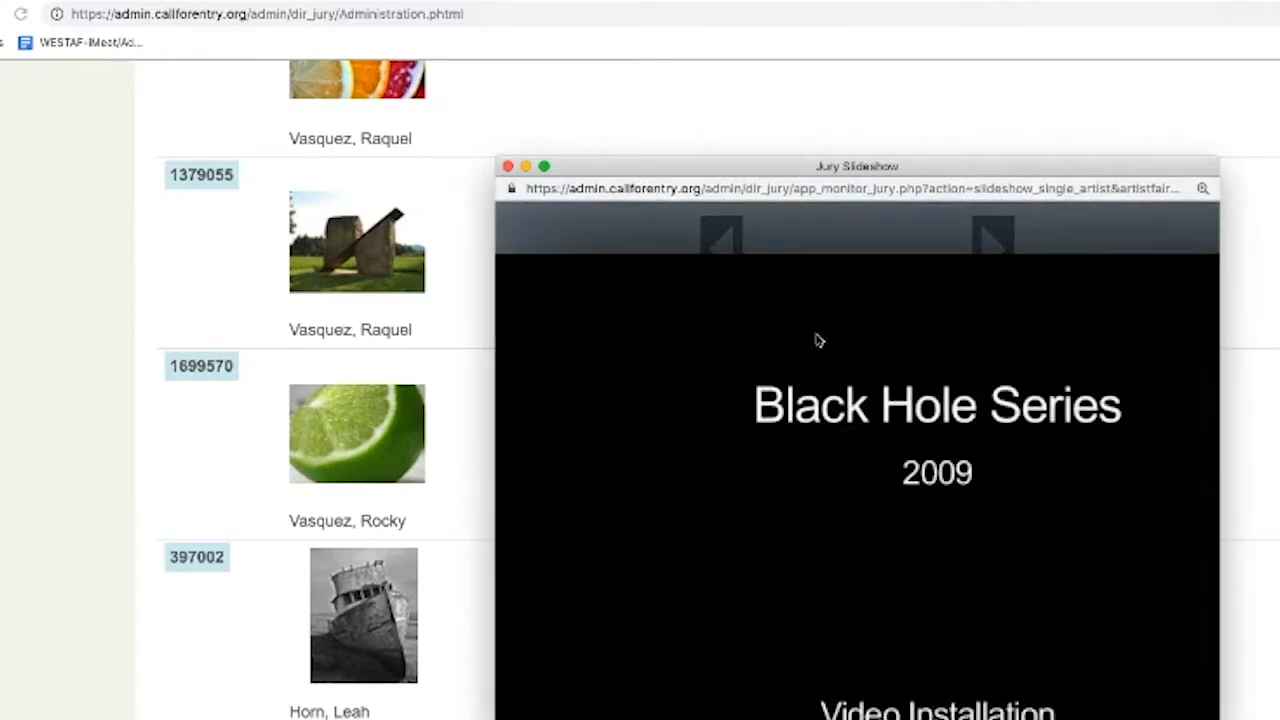
scroll(946, 418, "down", 5)
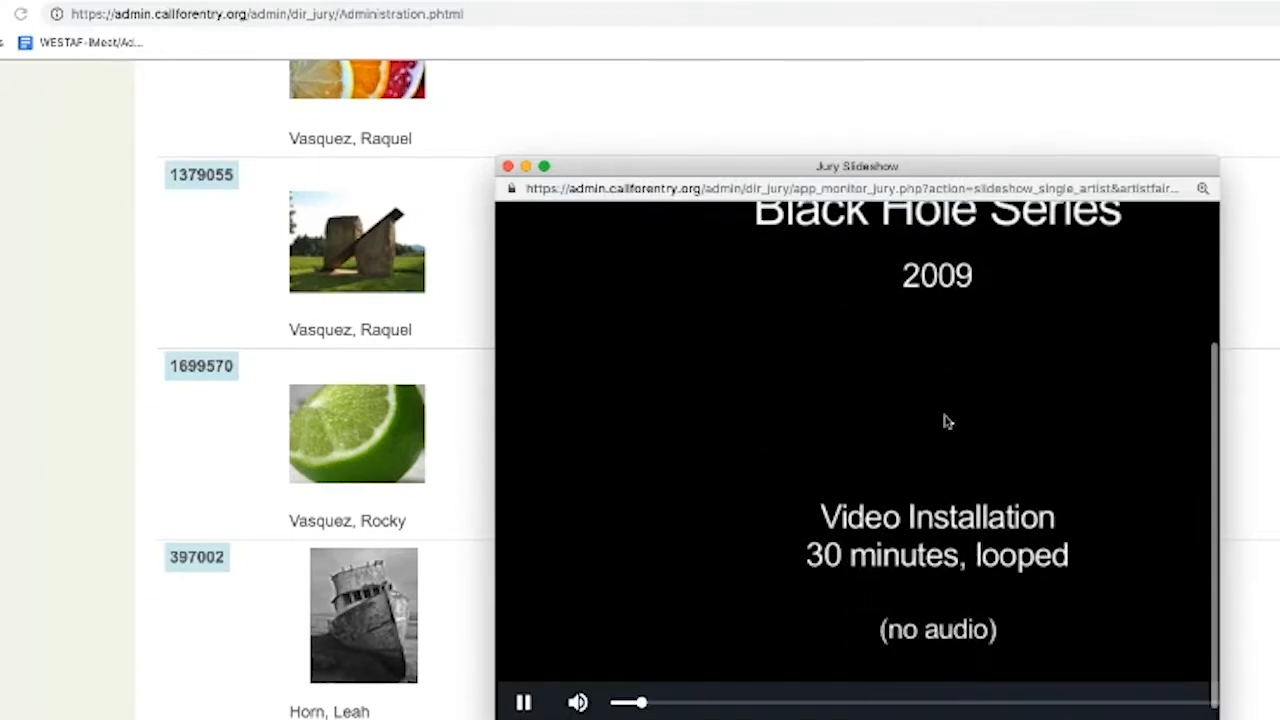
left_click(523, 701)
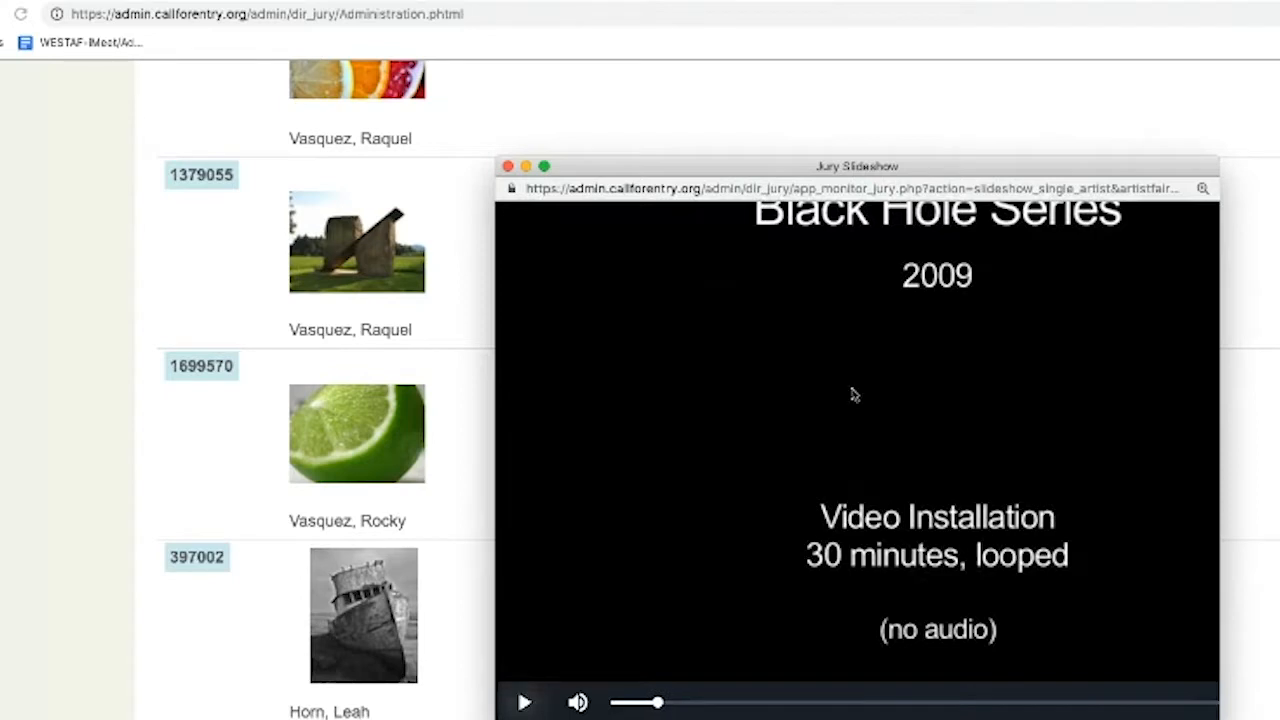
scroll(995, 292, "up", 5)
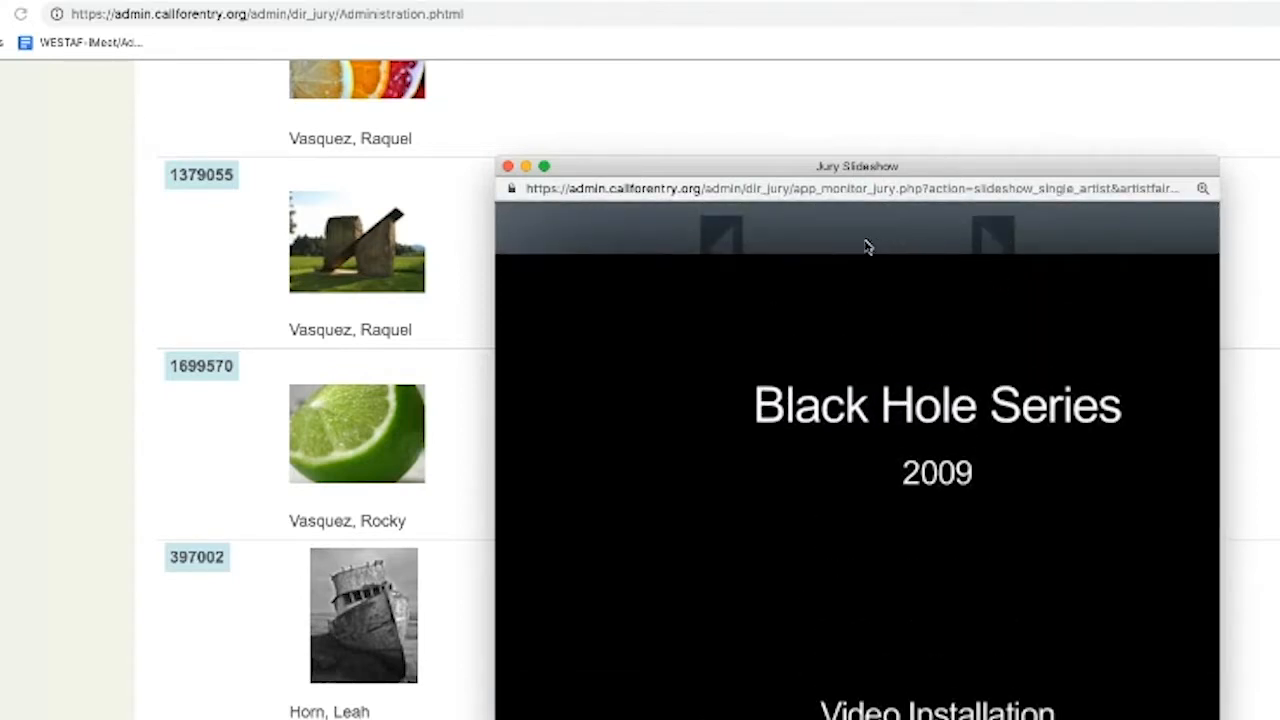
left_click_drag(1215, 165, 1240, 63)
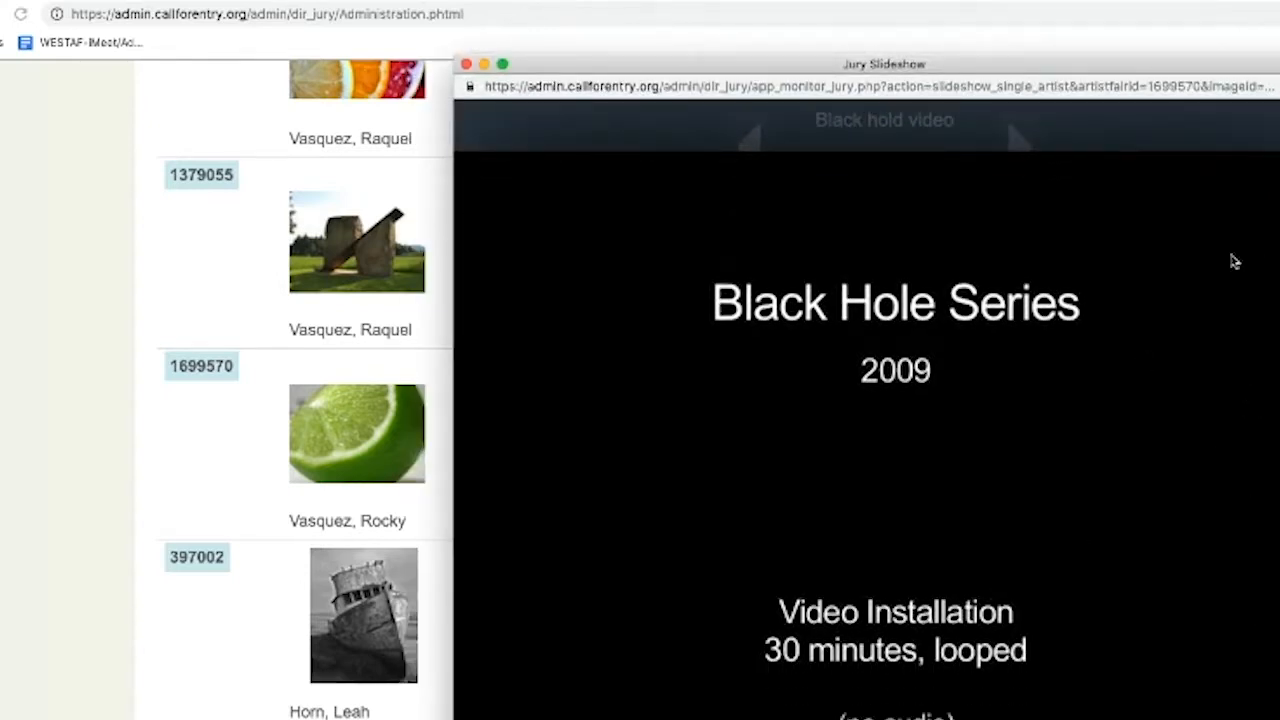
left_click_drag(1279, 56, 1279, 0)
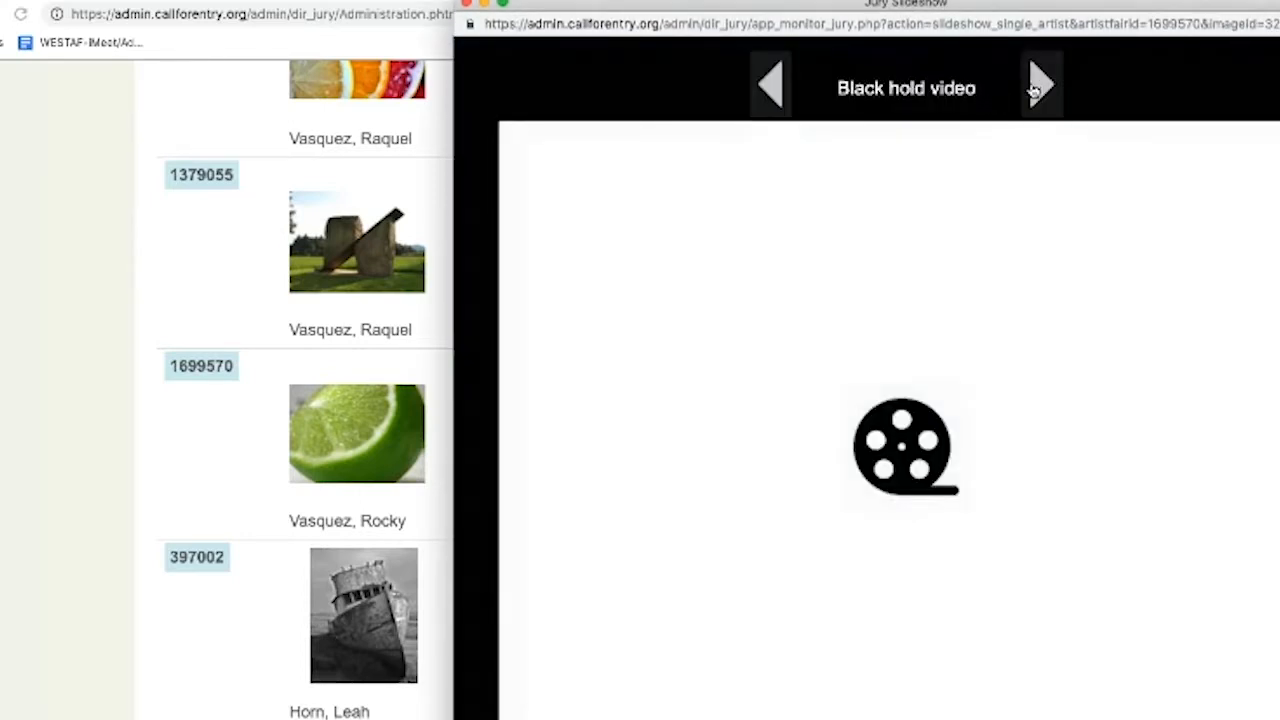
Advance to the A003 Midi audio entry, play it, and close the slideshow
left_click(1037, 87)
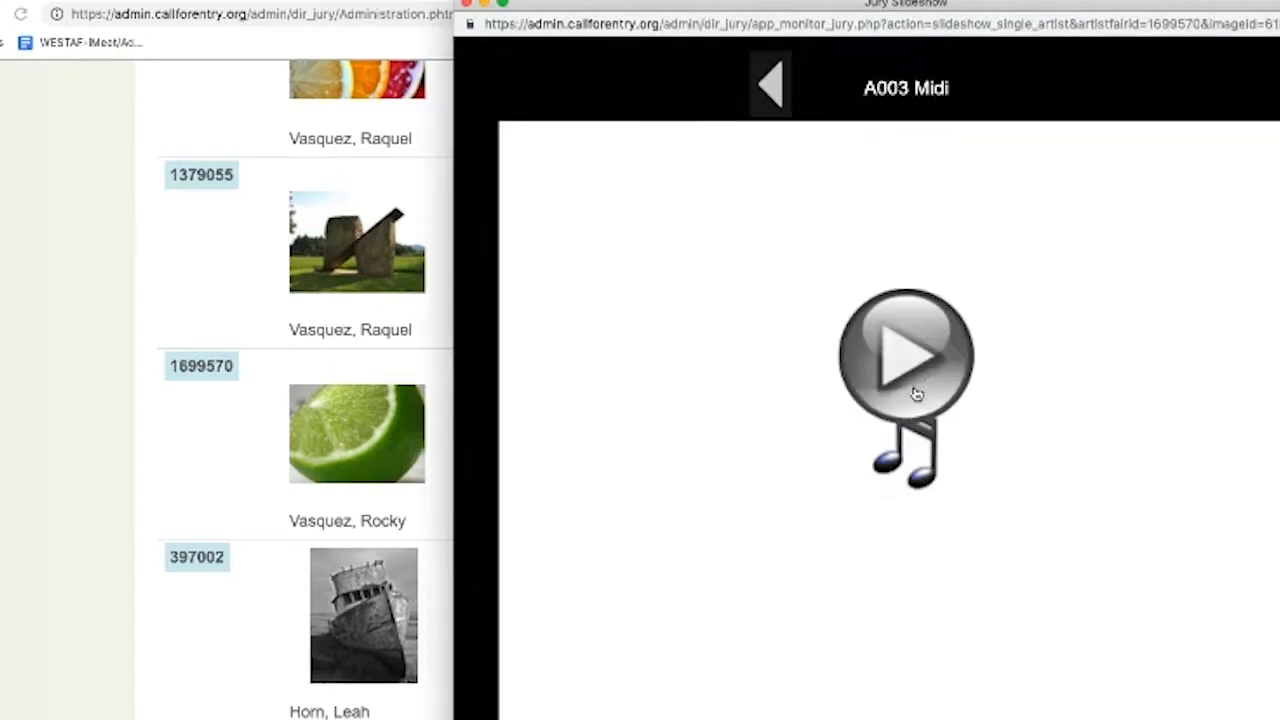
left_click(929, 374)
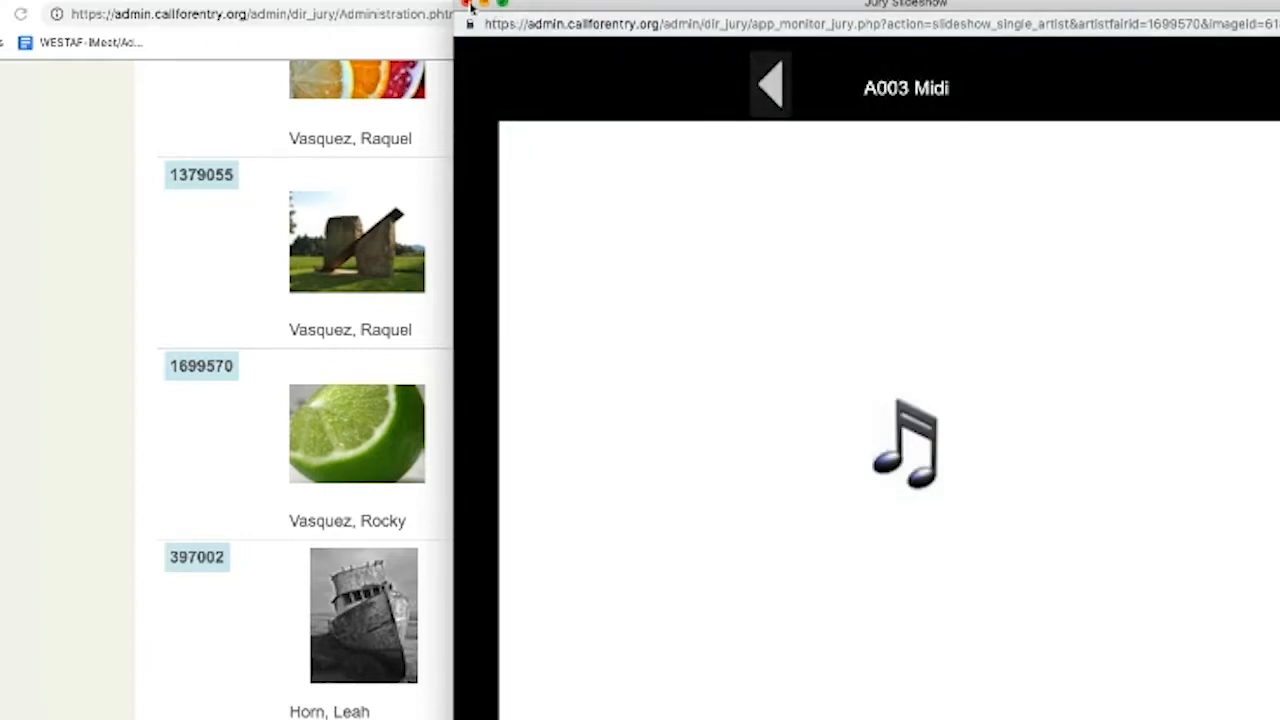
left_click(465, 5)
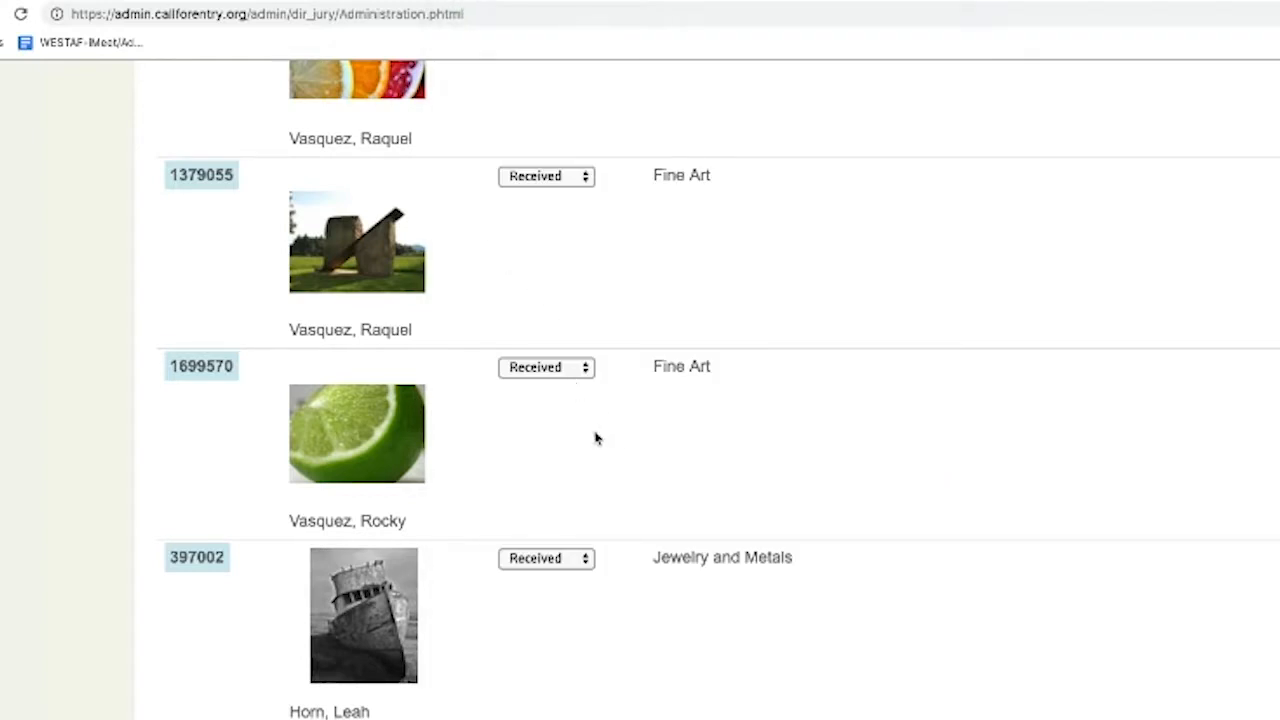
scroll(616, 497, "up", 1)
scroll(616, 497, "up", 15)
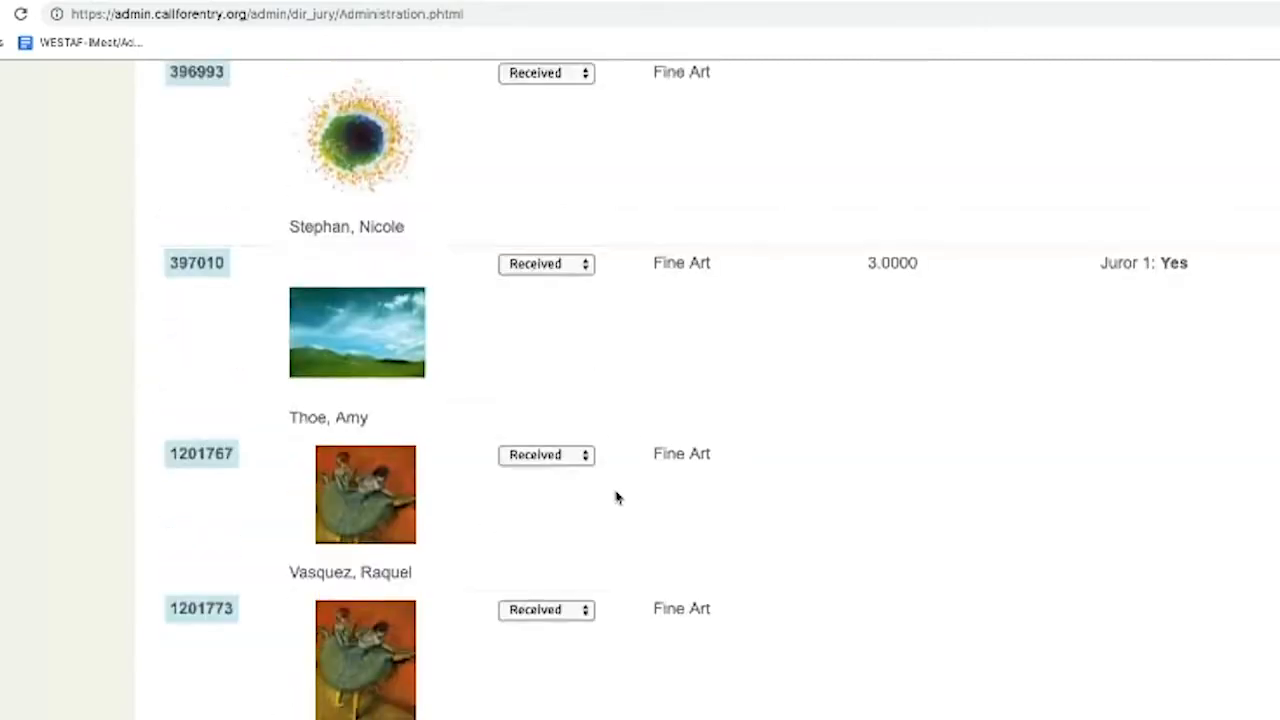
Bring up the Applications by Status panel showing 27 Received, 1 Incomplete and 1 Withdrawn
scroll(616, 497, "up", 20)
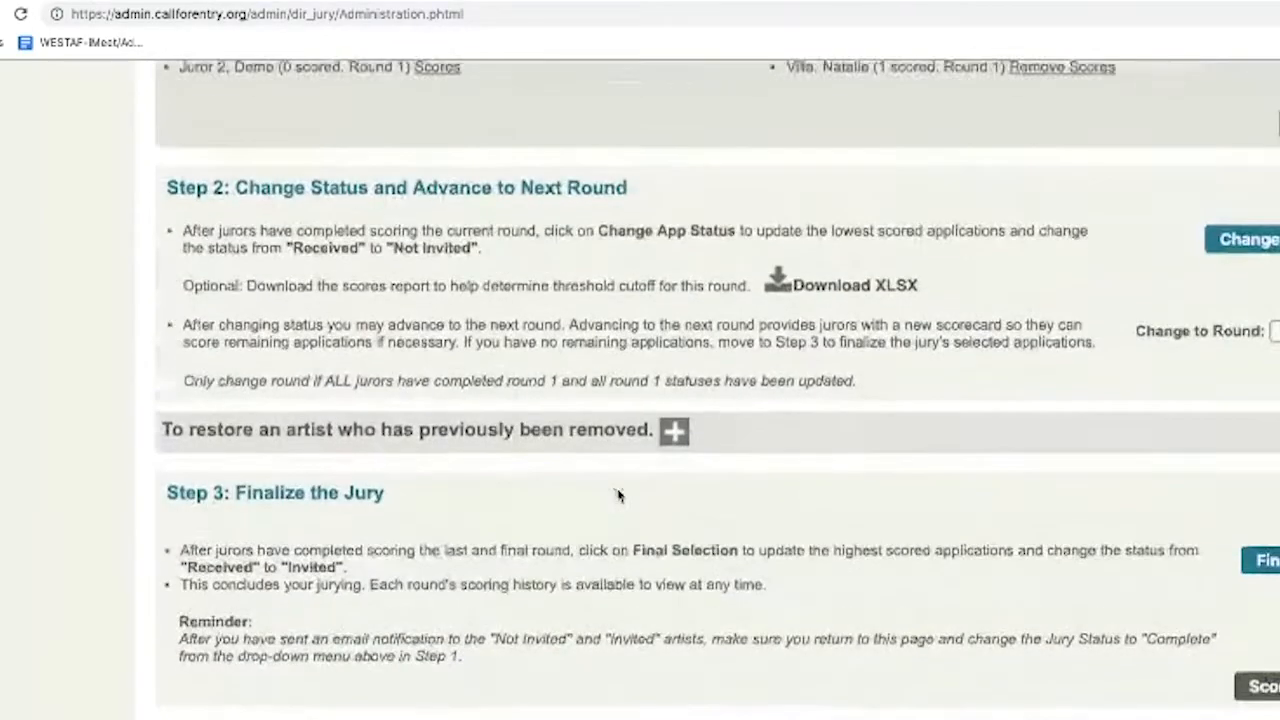
scroll(593, 463, "up", 1)
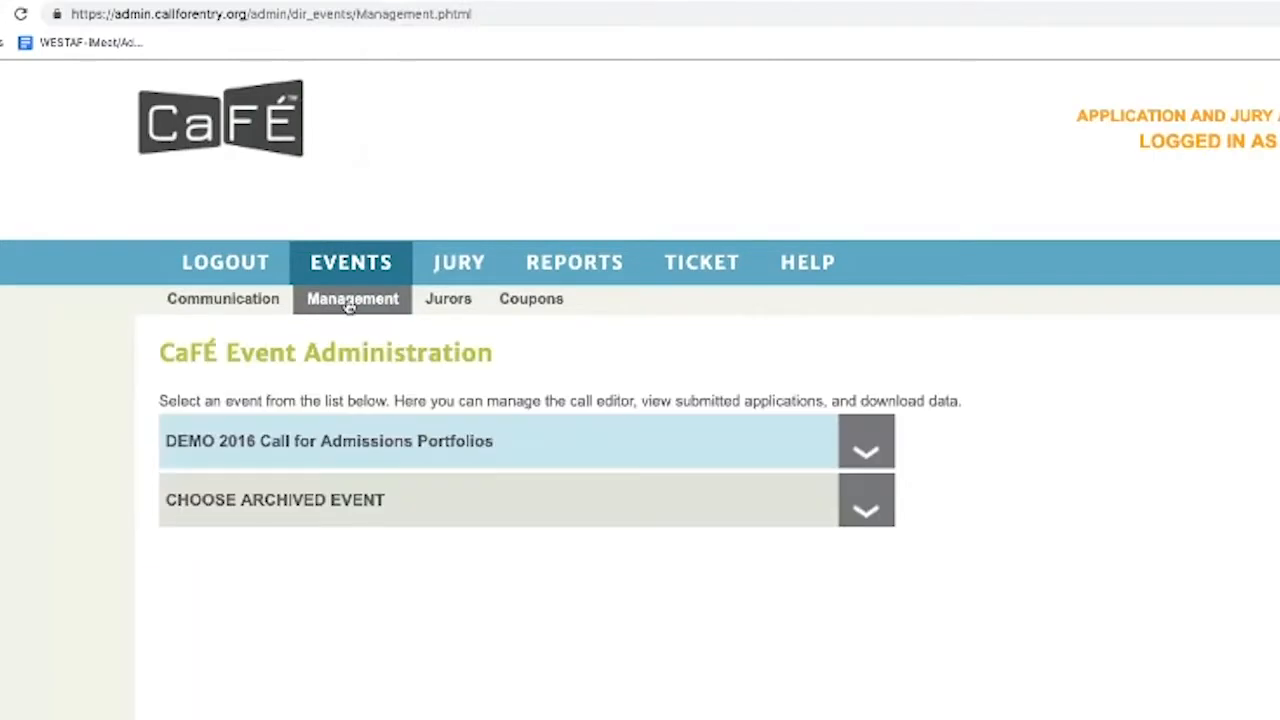
scroll(343, 340, "down", 5)
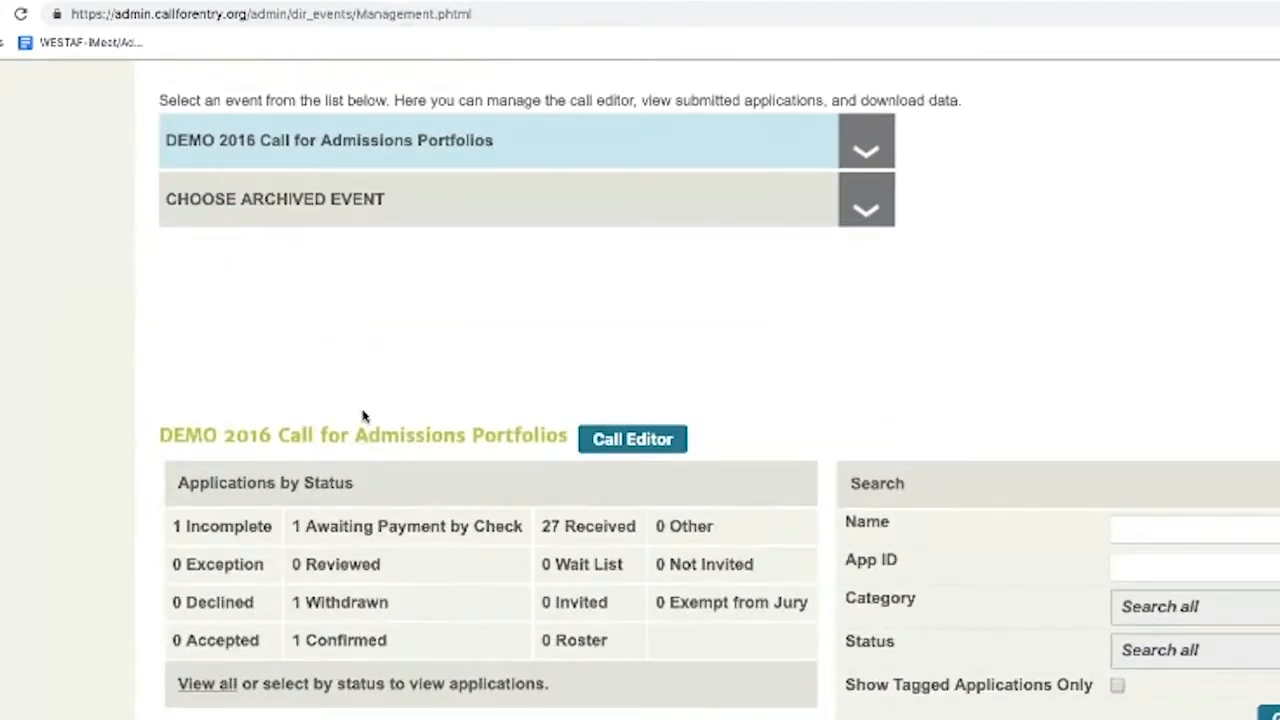
Filter the list to the 27 Received applications and view the Download XLSX export options
left_click(597, 528)
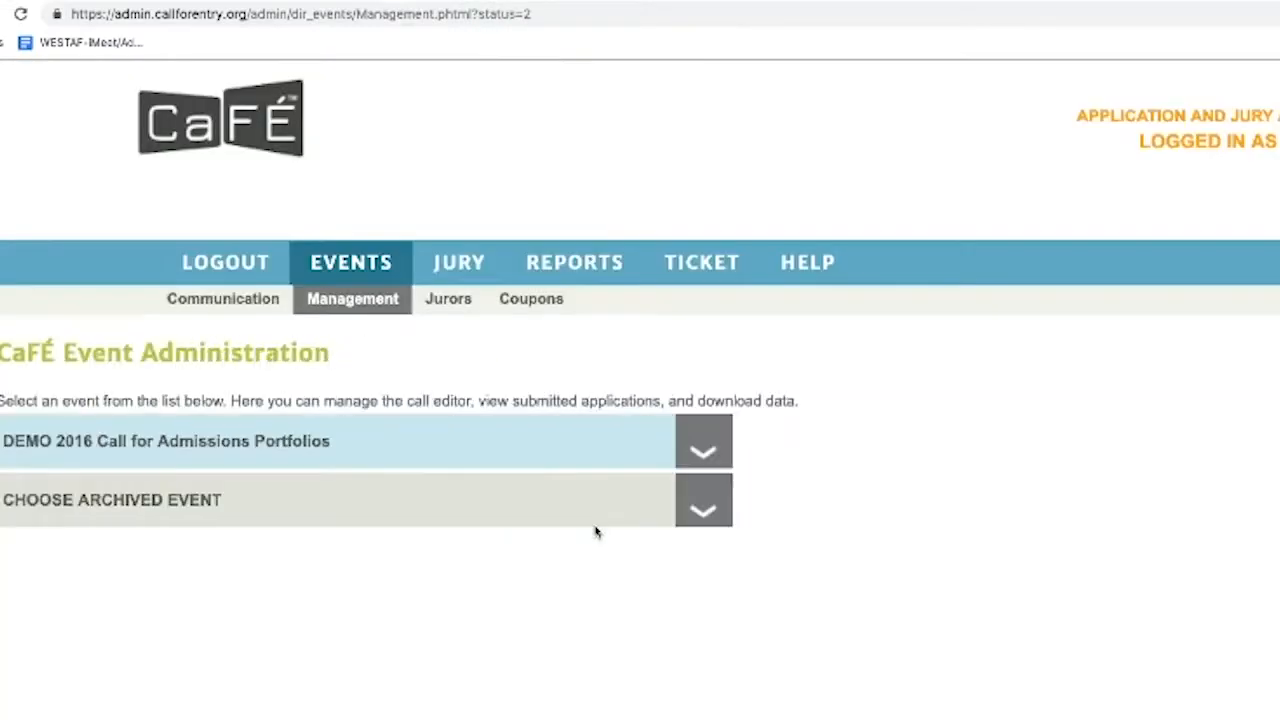
scroll(590, 540, "down", 5)
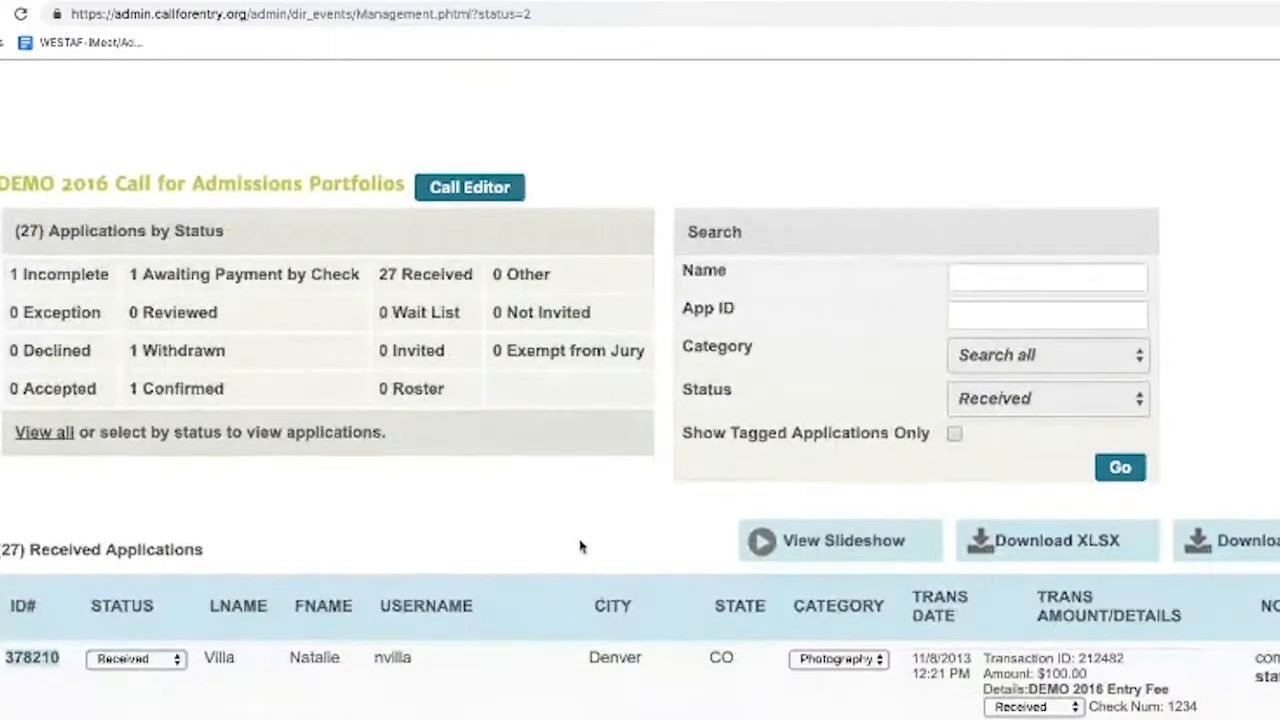
left_click(1053, 557)
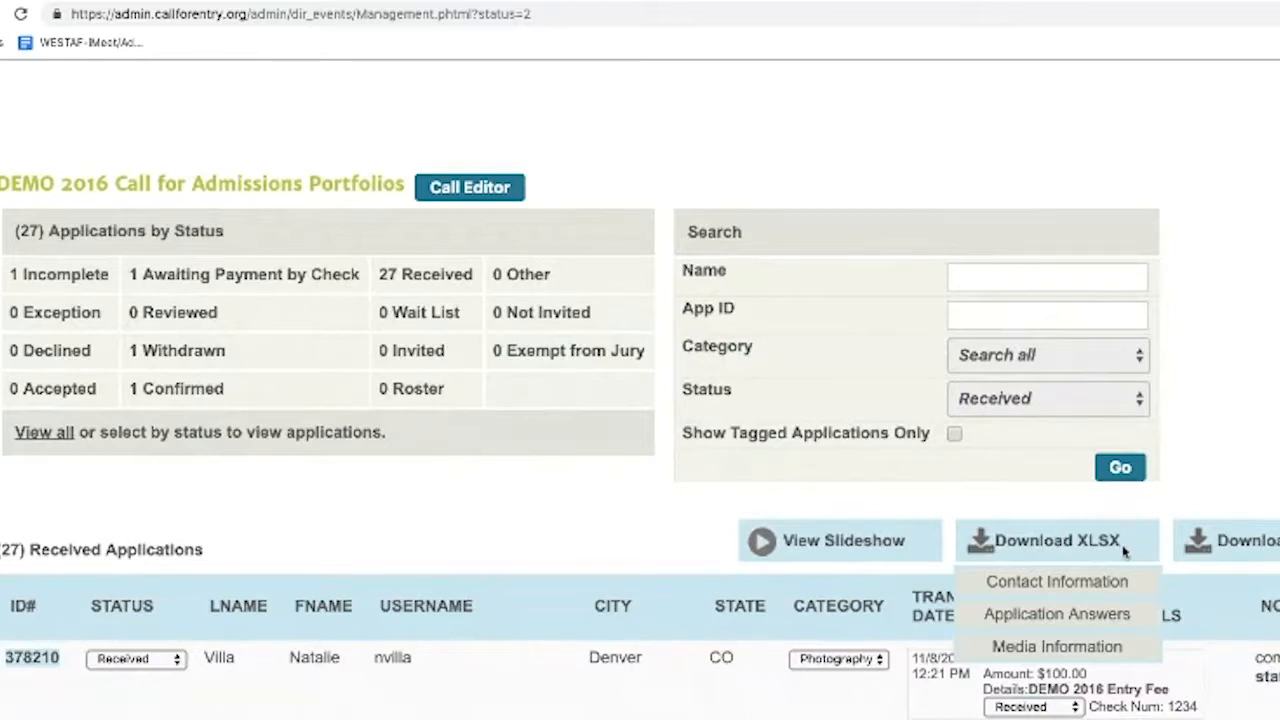
mouse_move(1222, 548)
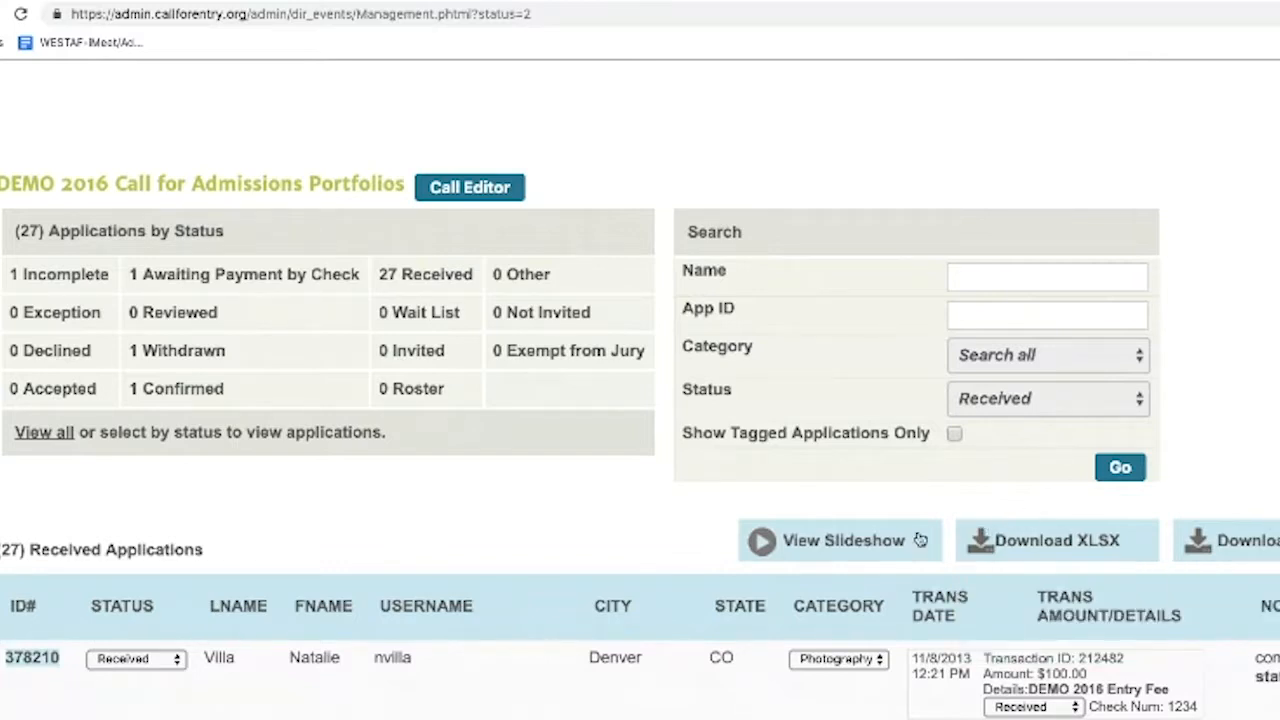
left_click(846, 541)
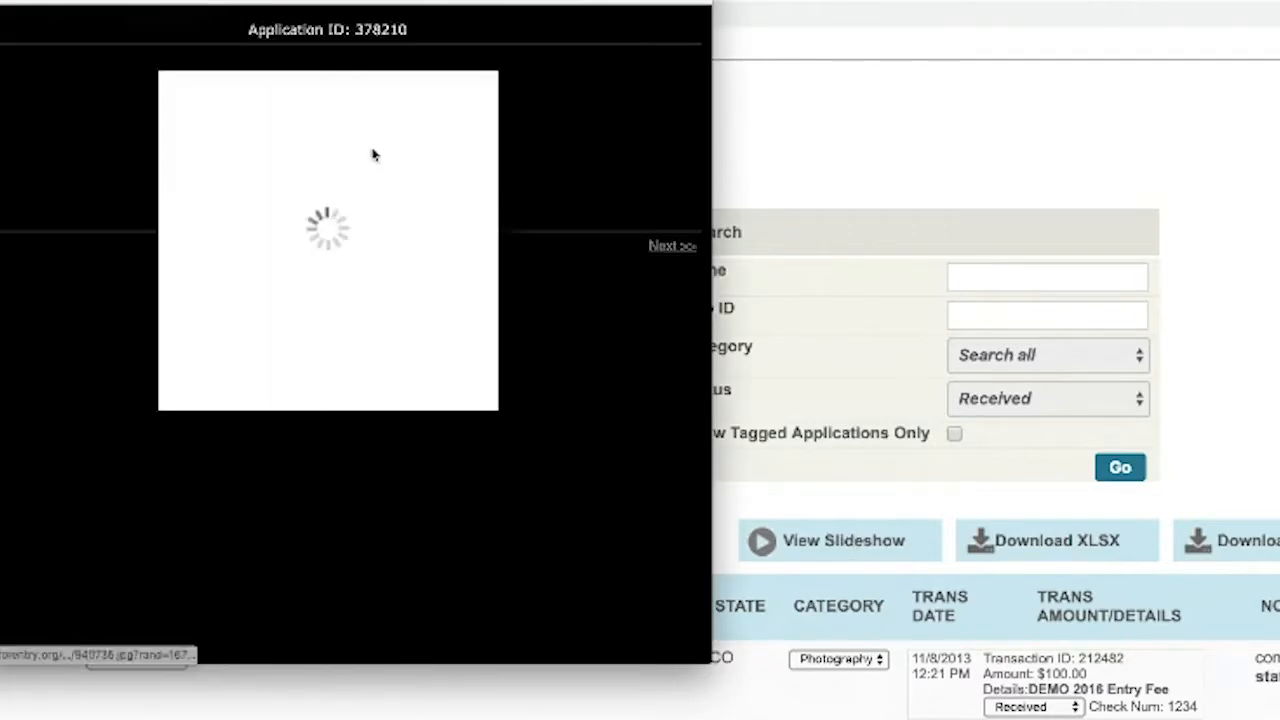
left_click(371, 156)
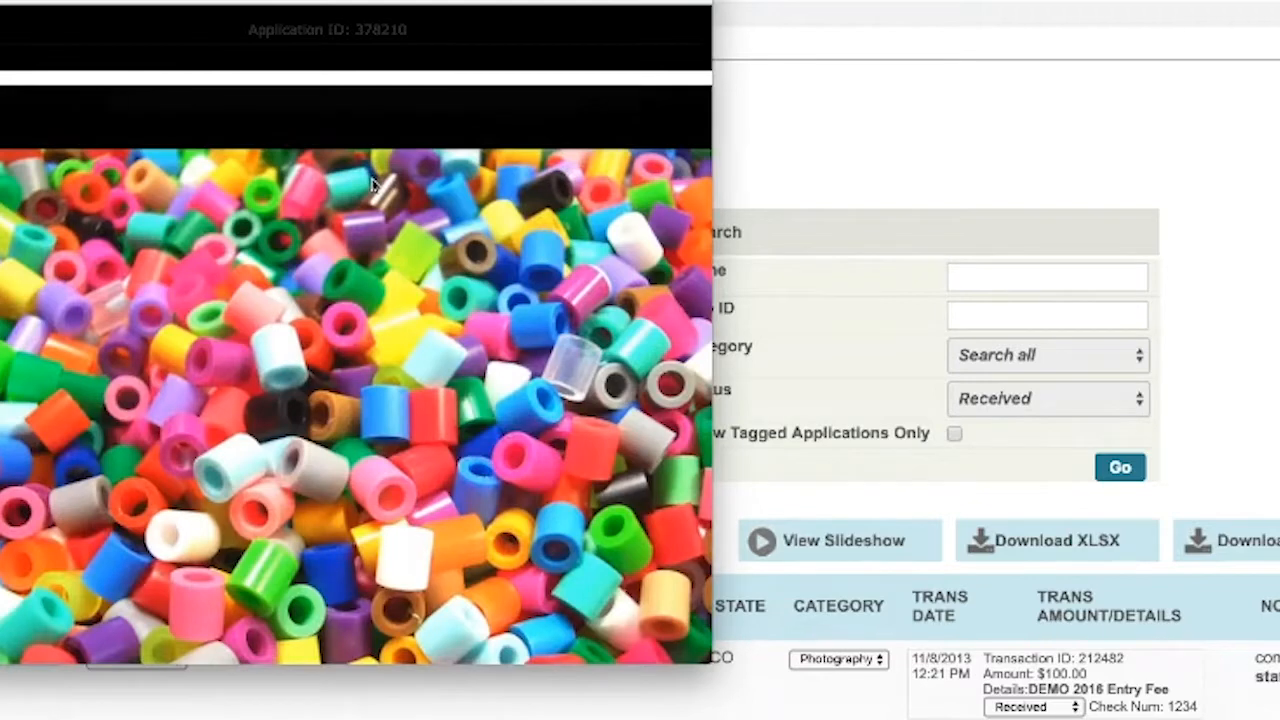
left_click(262, 62)
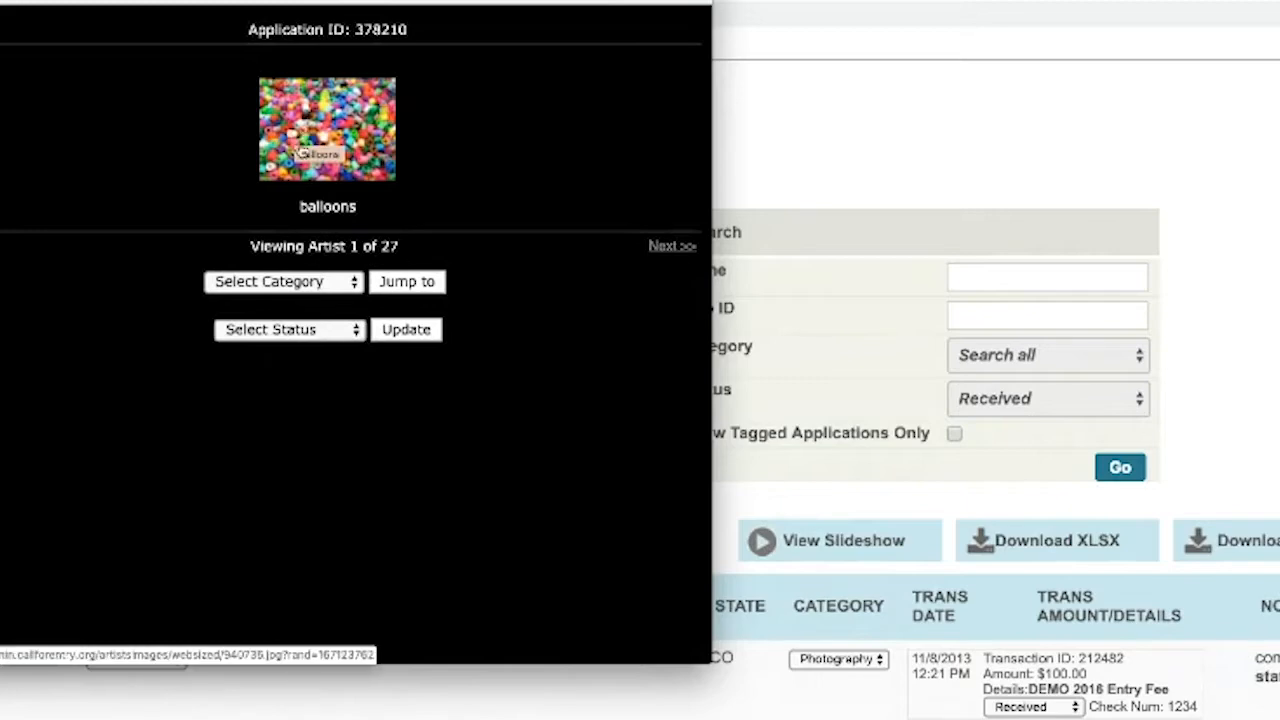
left_click(328, 142)
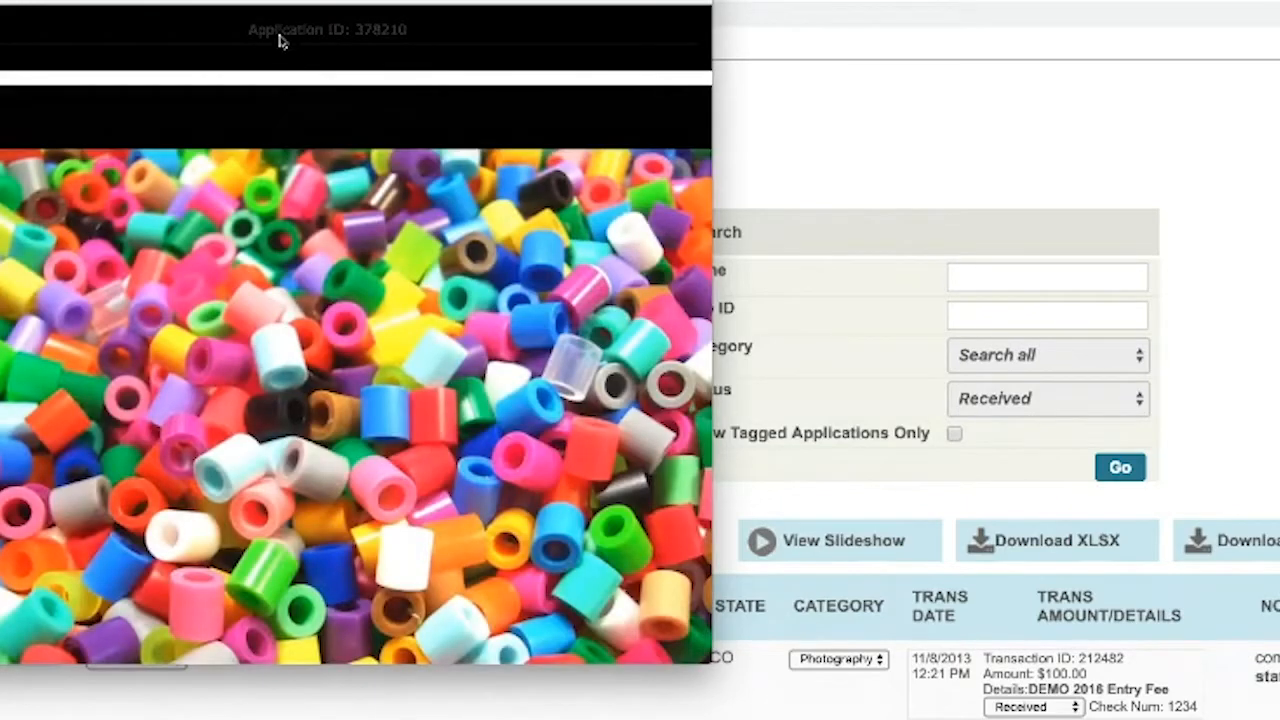
left_click(280, 50)
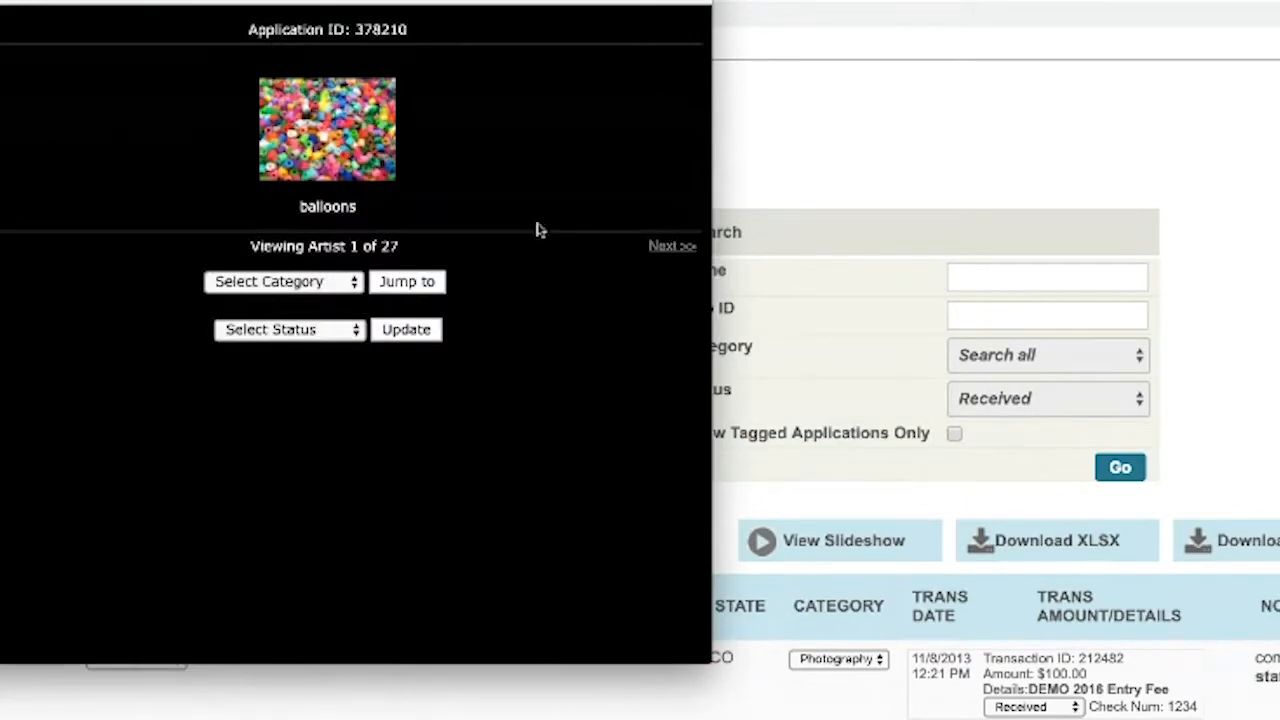
left_click(660, 248)
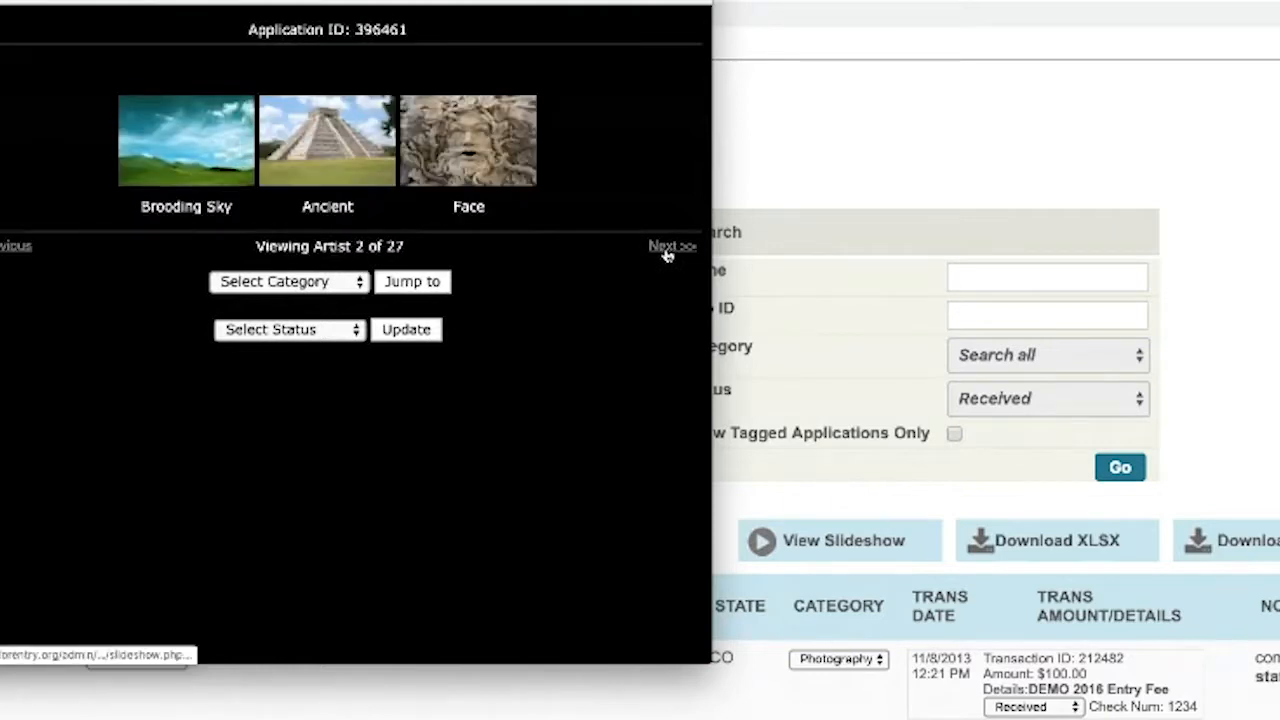
left_click(667, 252)
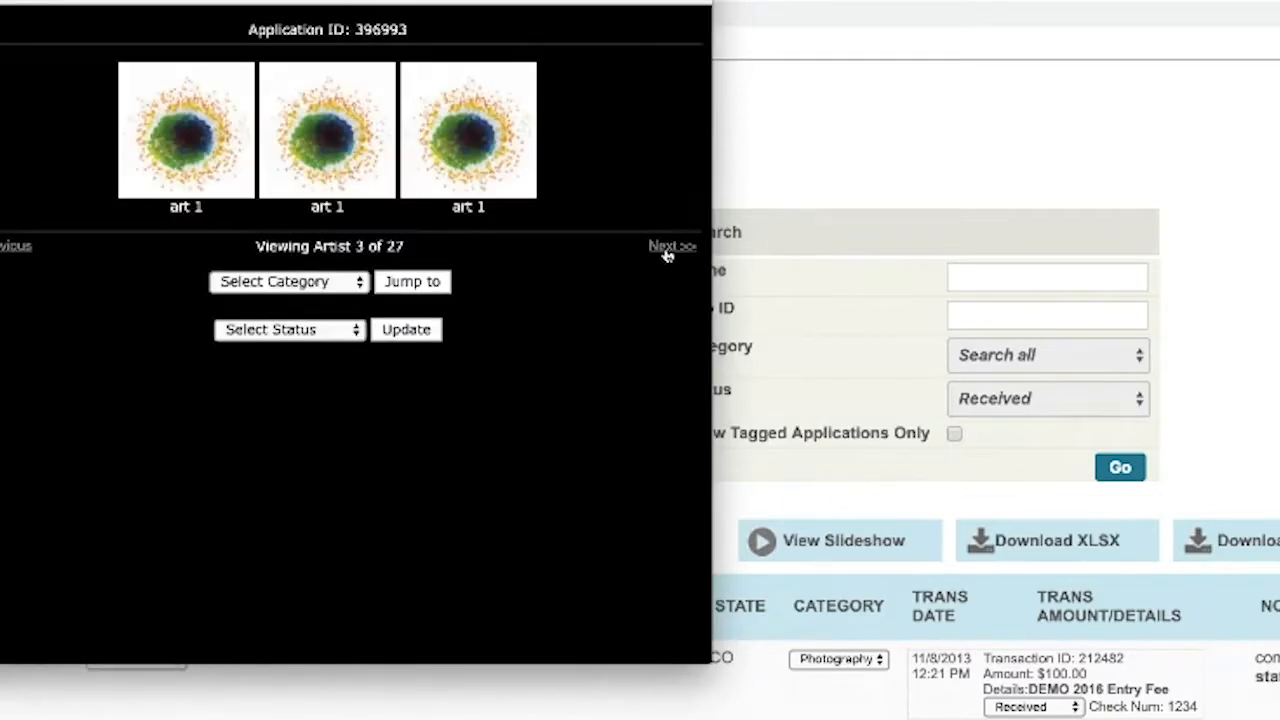
left_click(429, 156)
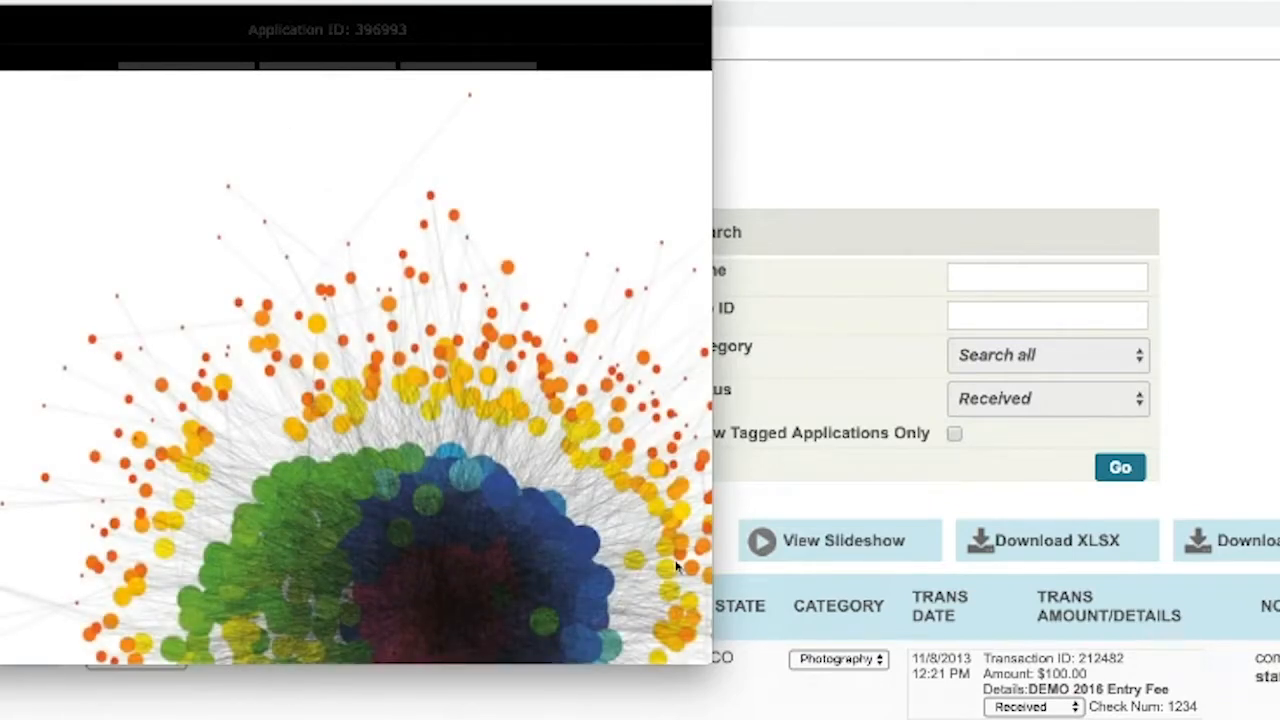
left_click_drag(712, 655, 1033, 719)
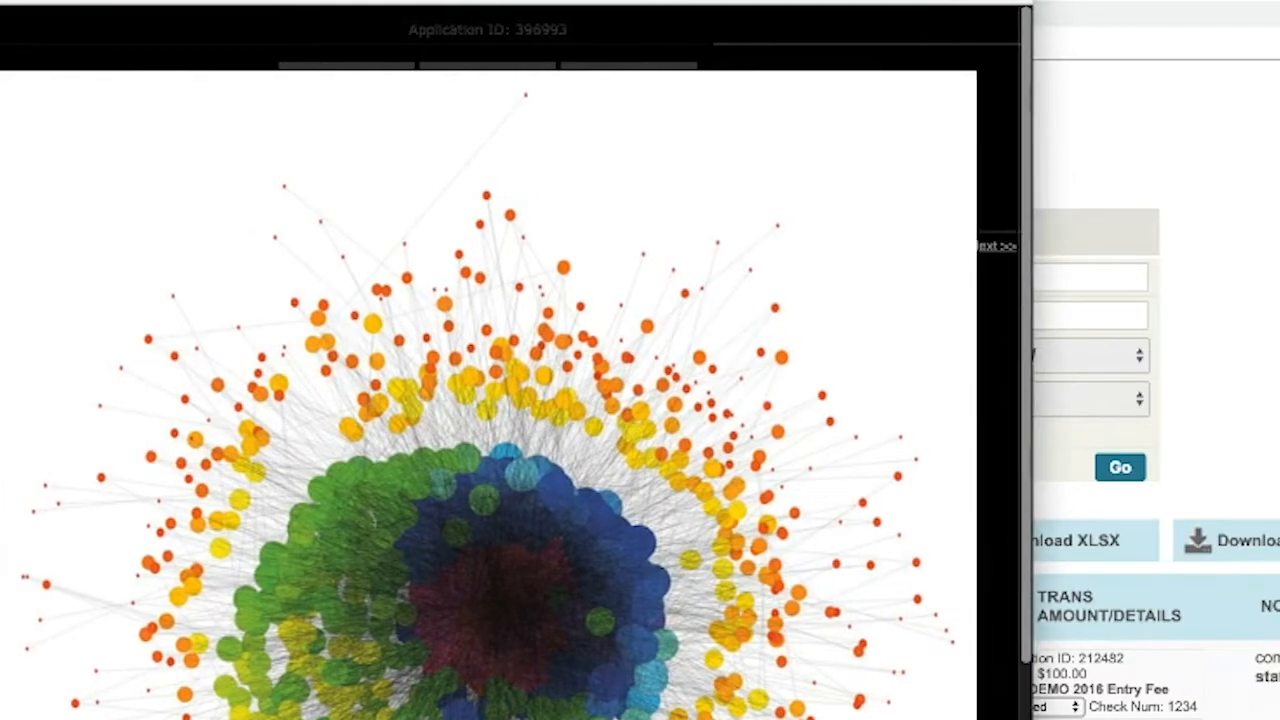
scroll(641, 173, "down", 4)
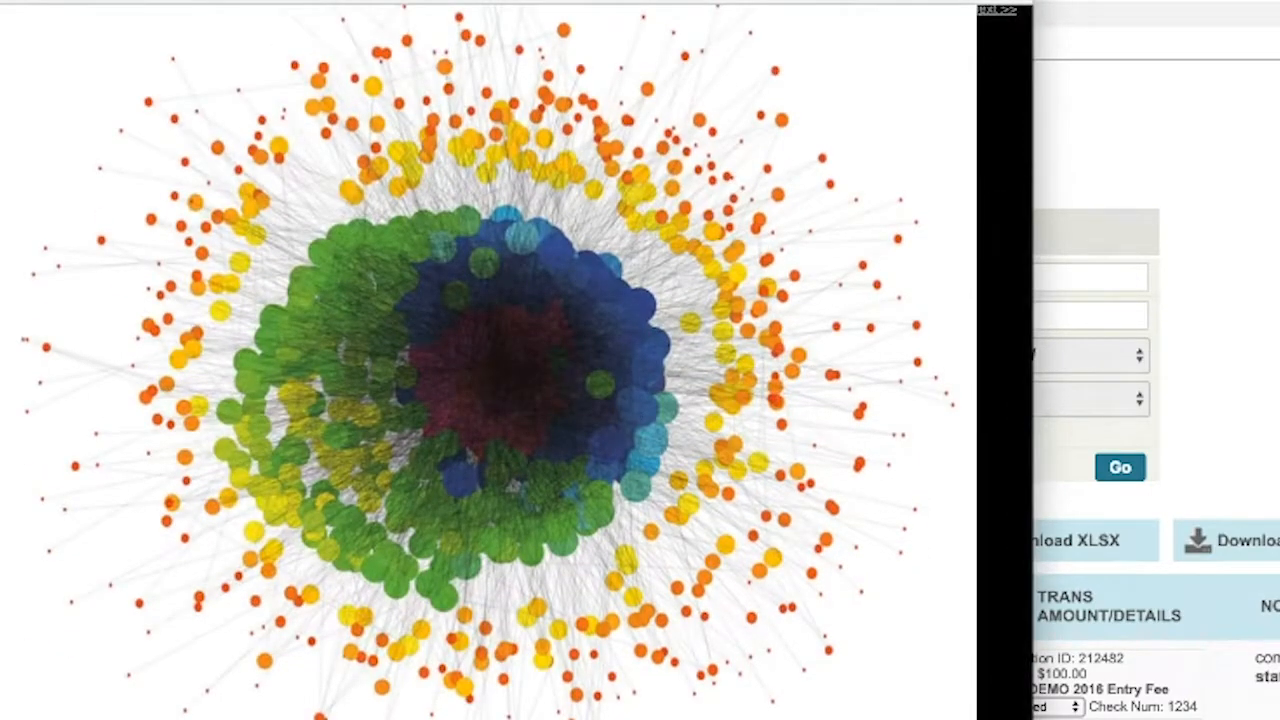
left_click(977, 634)
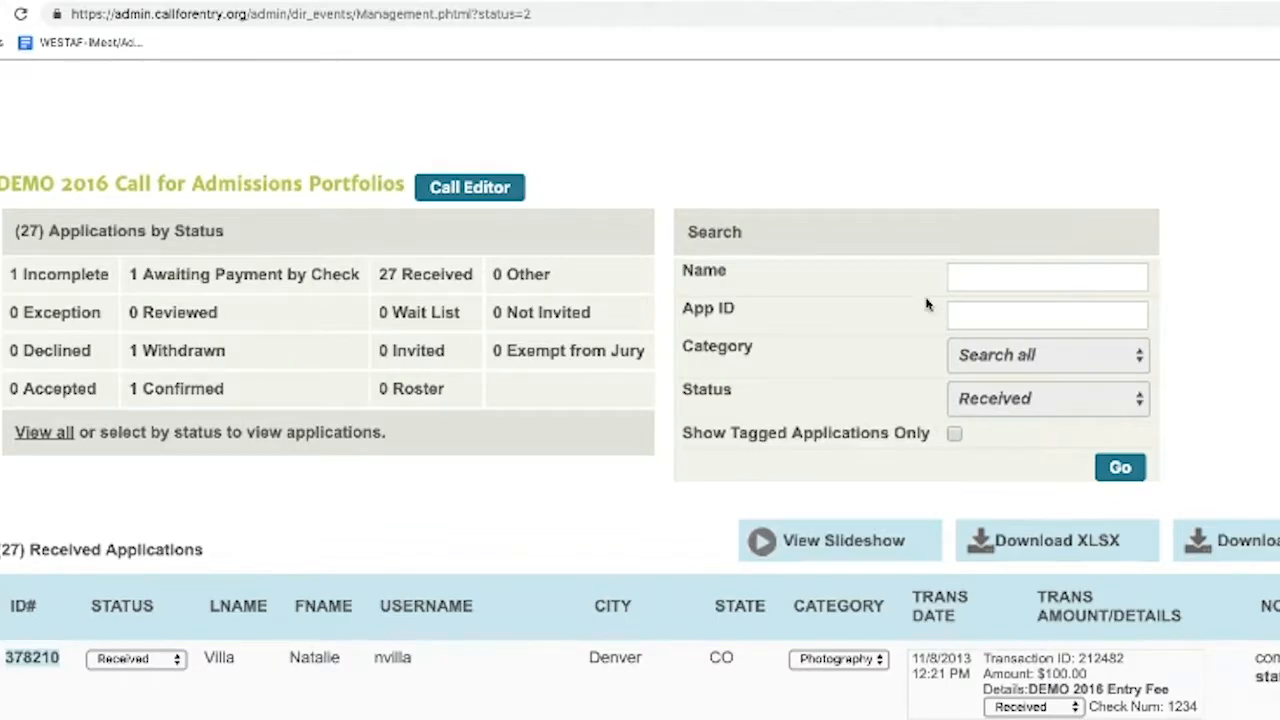
Move the Juror Scorecard window to the top-left and enlarge it to fill the view
scroll(928, 302, "up", 4)
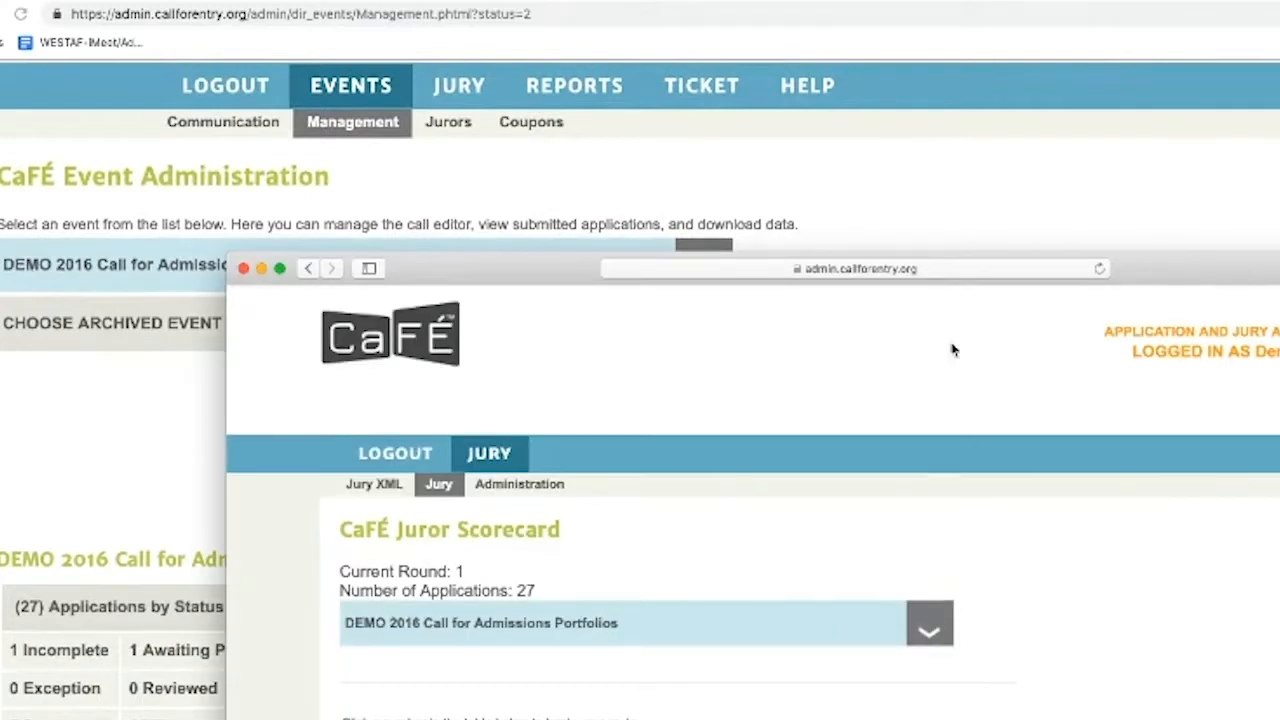
left_click_drag(1134, 266, 863, 0)
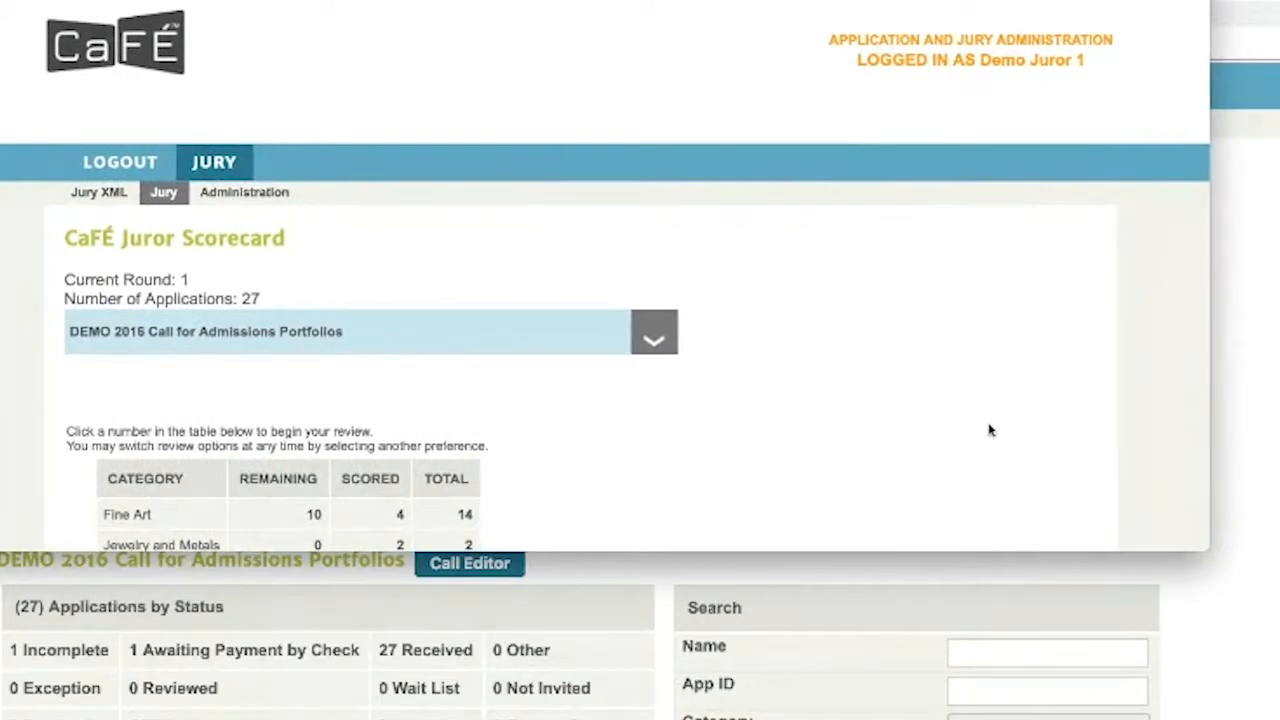
left_click_drag(1212, 541, 1279, 719)
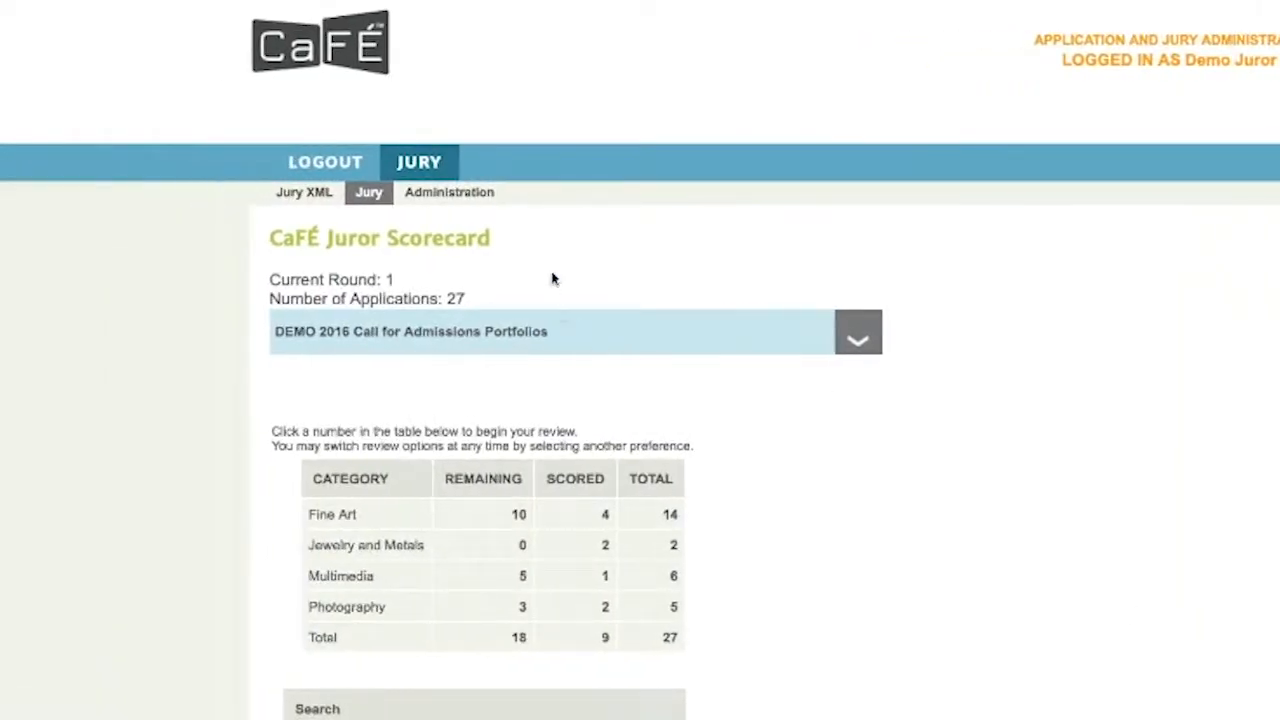
Switch the event through Drawing & Painting and Photography Portfolio, then back to Admissions Portfolios
left_click(552, 326)
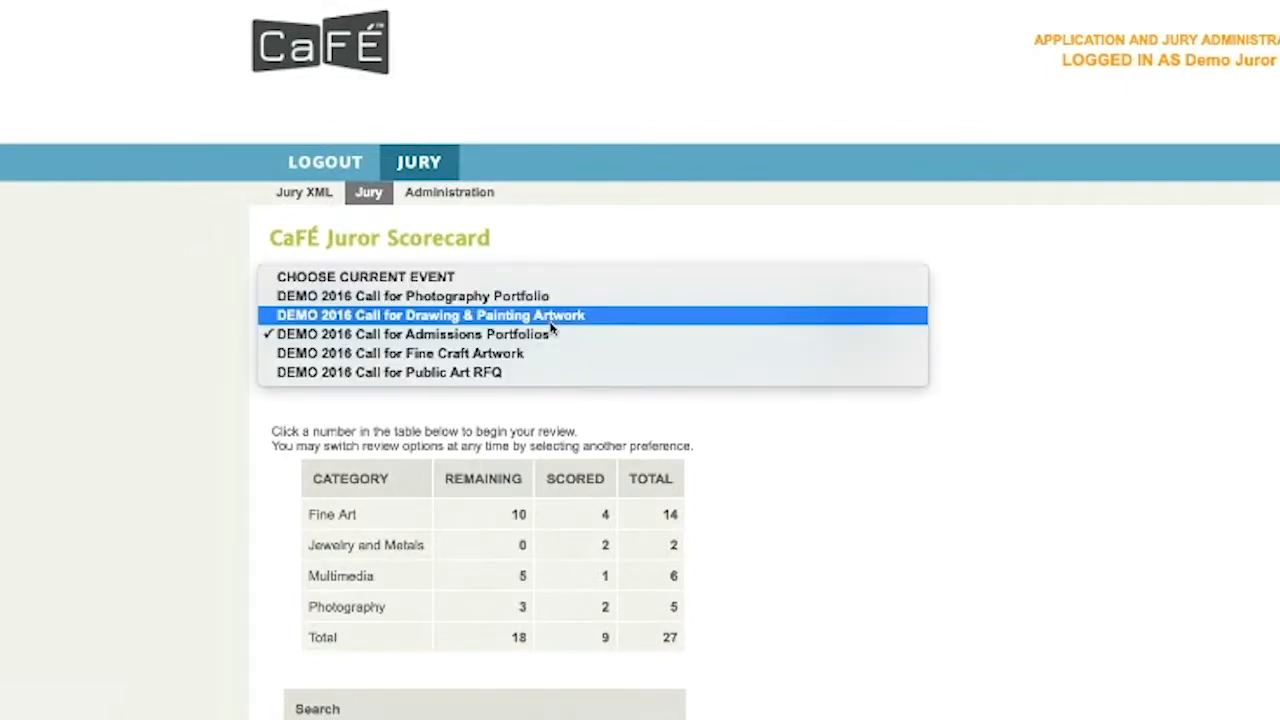
left_click(448, 317)
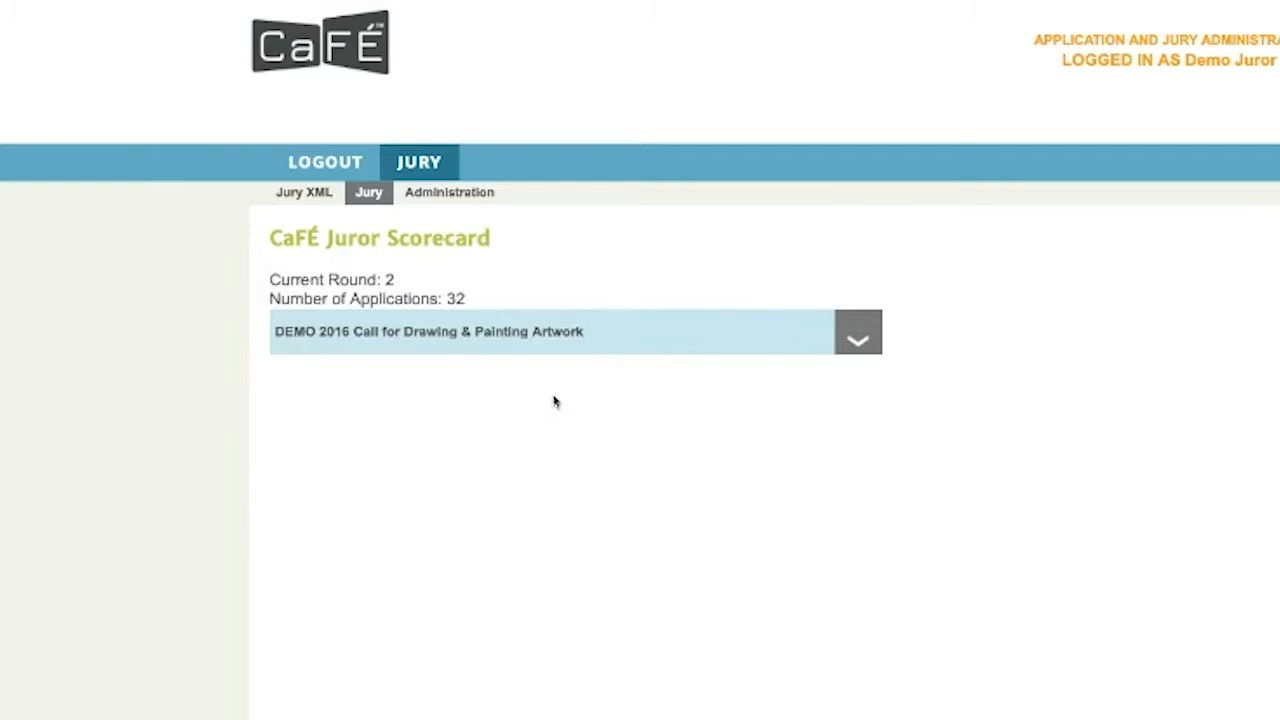
scroll(572, 402, "down", 1)
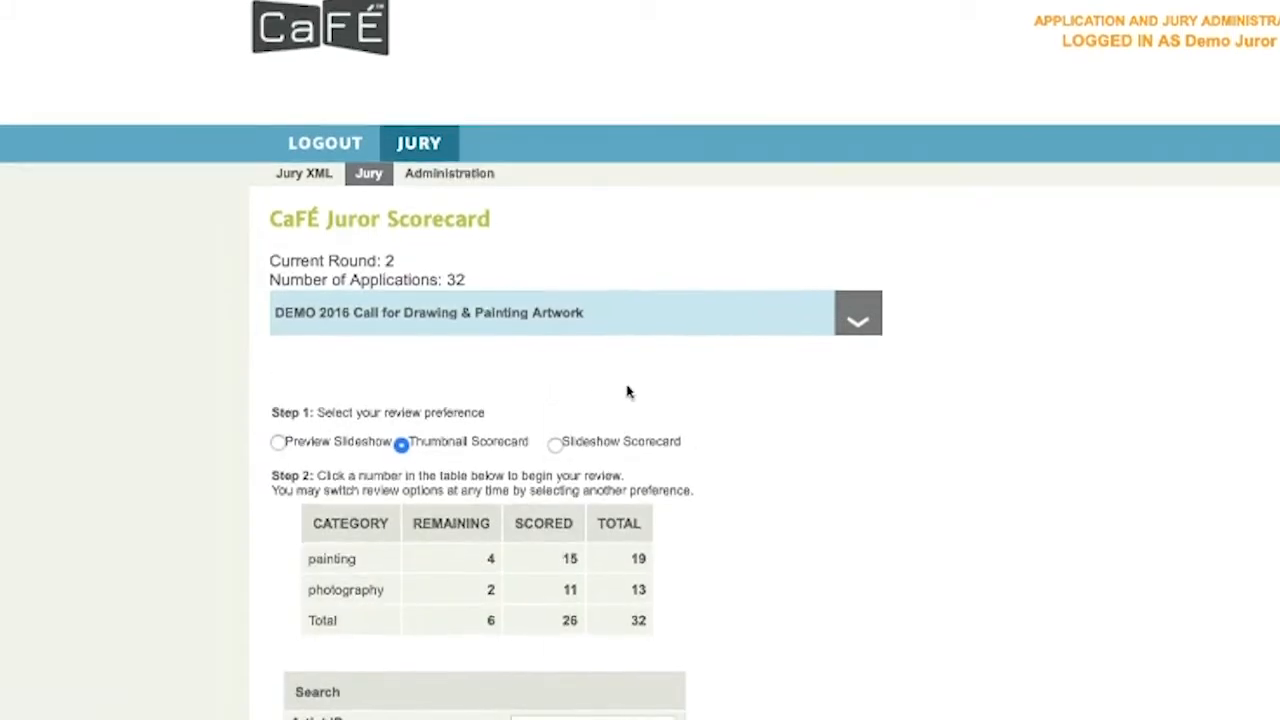
scroll(656, 404, "down", 2)
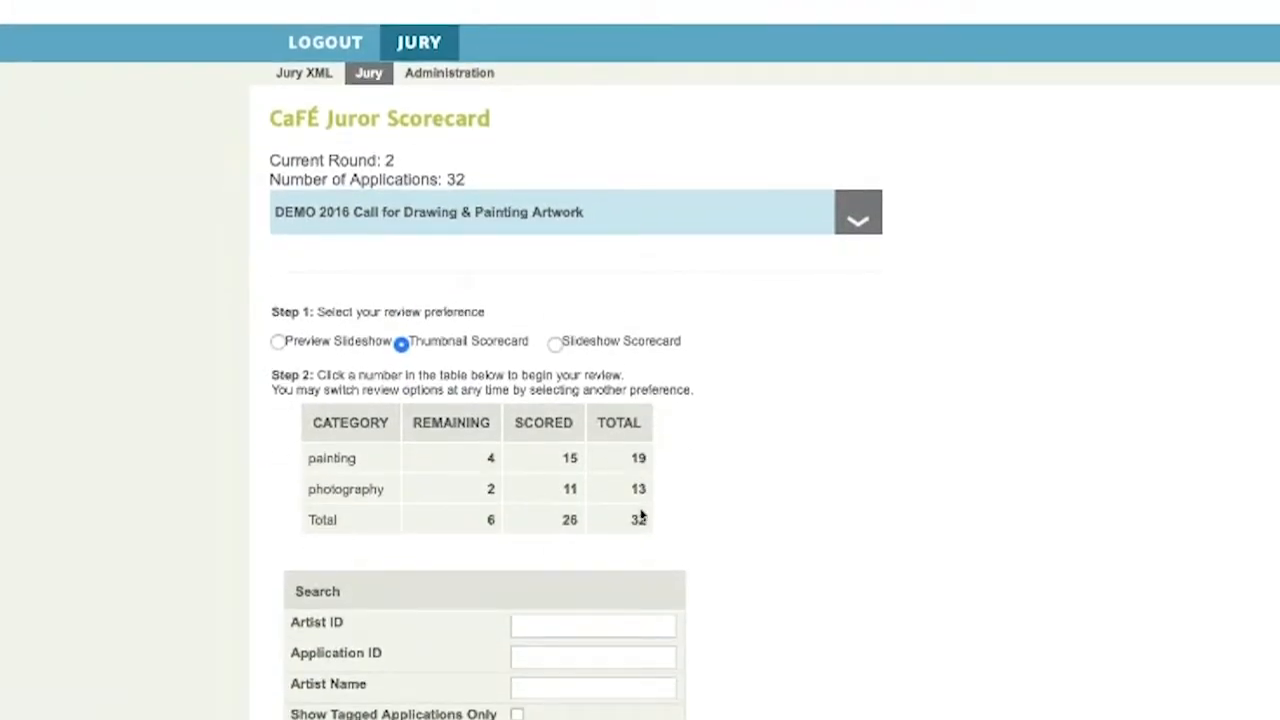
left_click(503, 221)
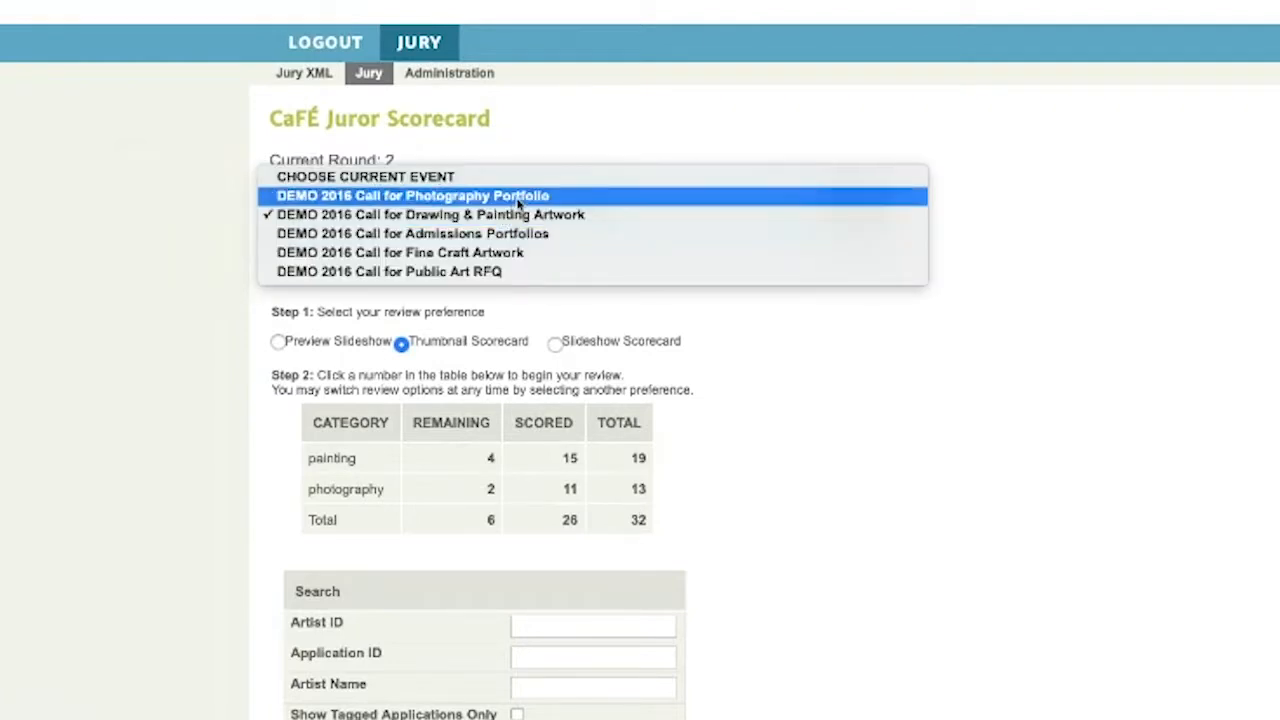
left_click(513, 198)
left_click(500, 338)
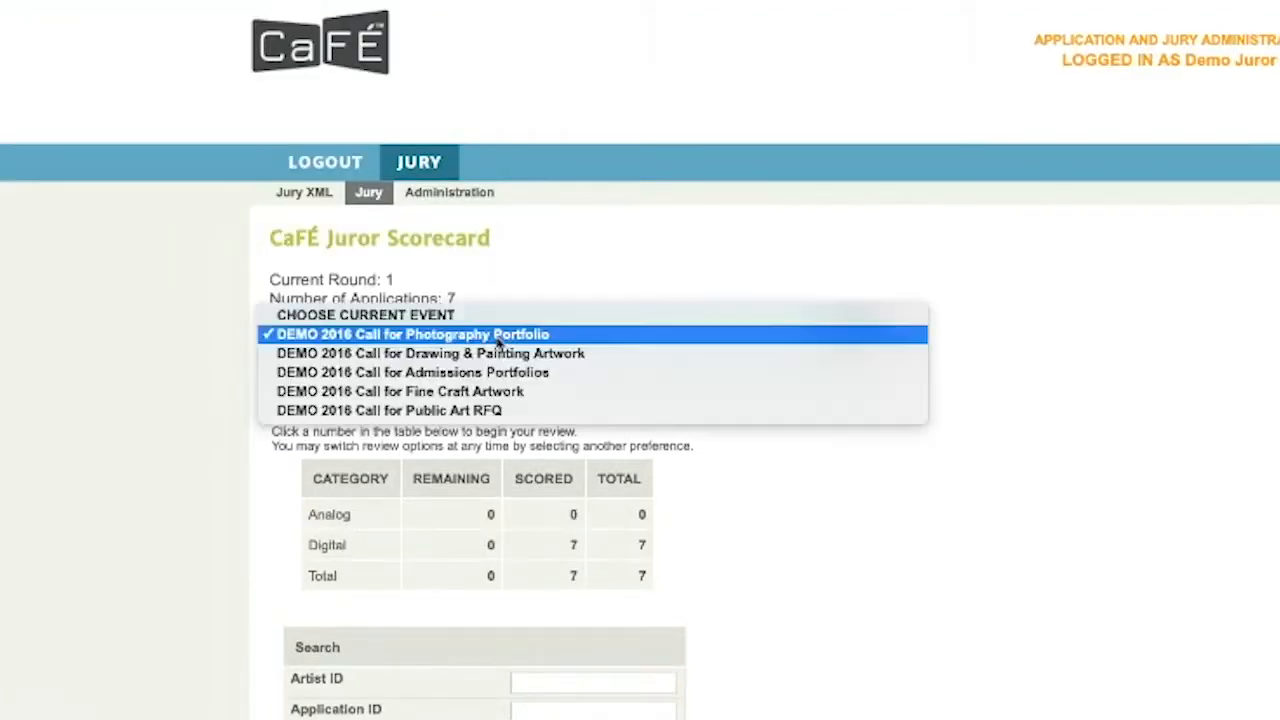
left_click(503, 372)
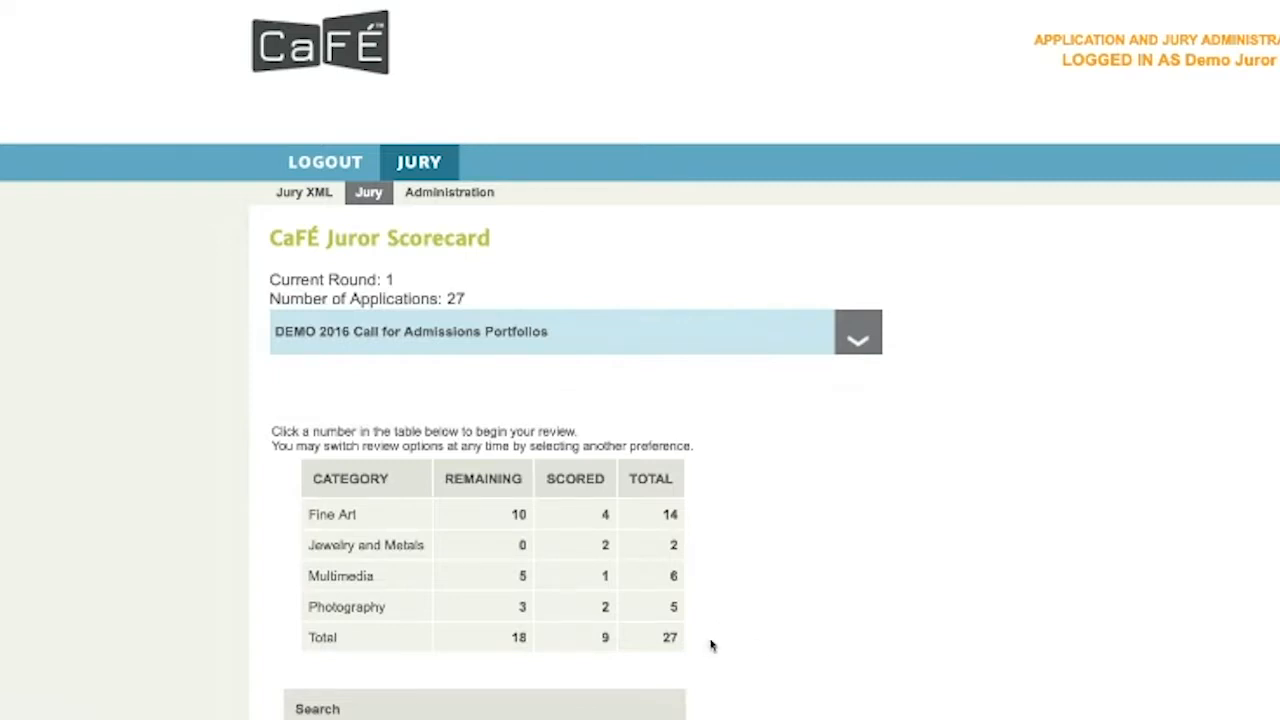
scroll(711, 645, "down", 1)
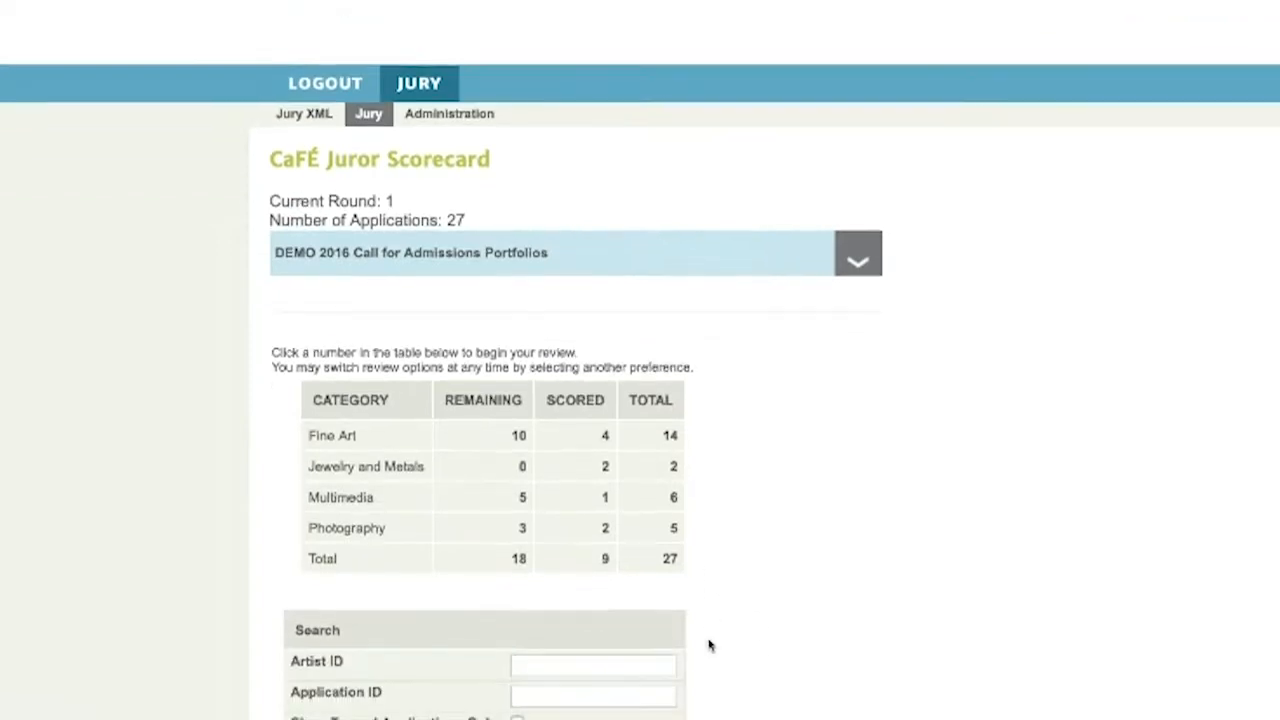
Start reviewing all 27 applications and scroll down to Artist ID 4112's media thumbnails
left_click(670, 560)
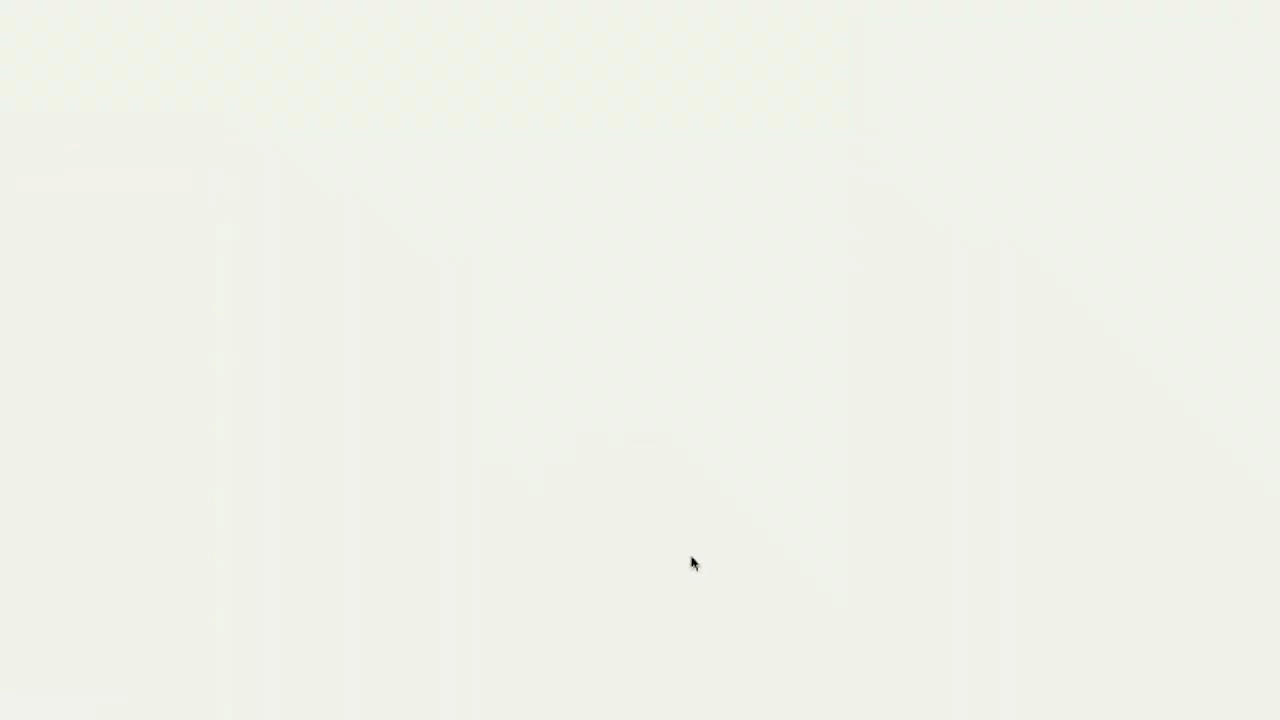
scroll(773, 479, "down", 4)
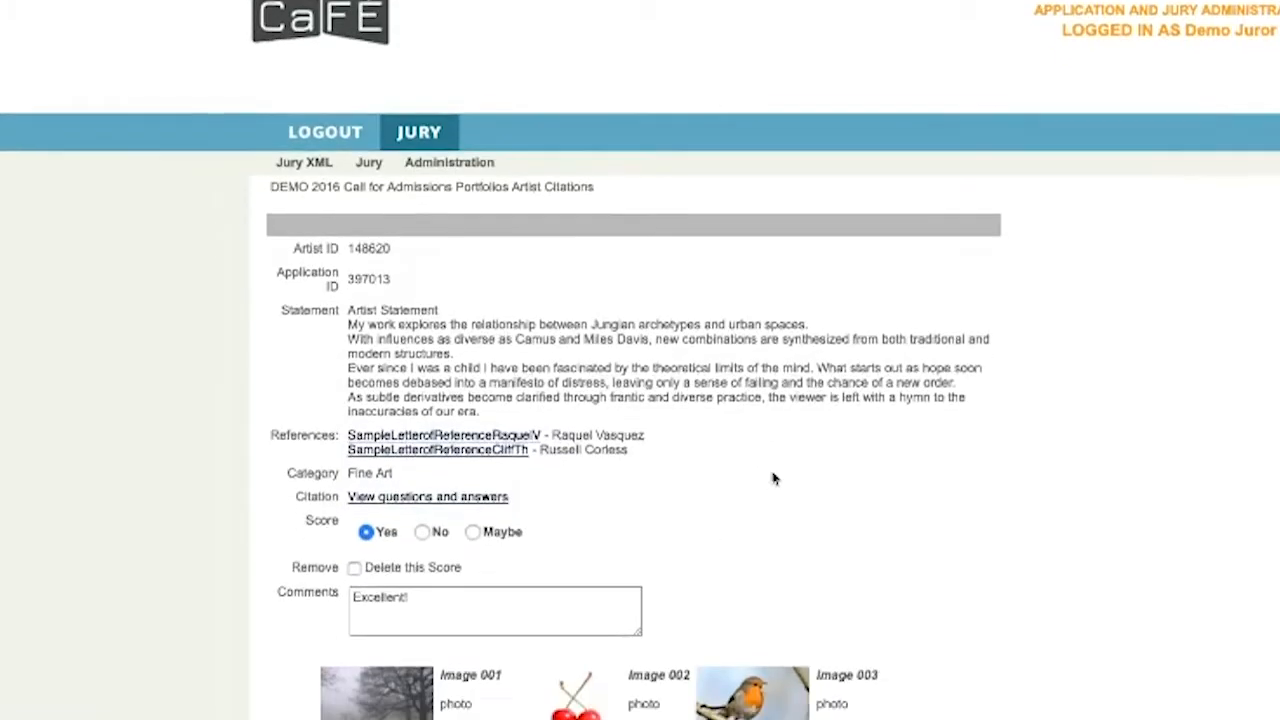
scroll(773, 479, "down", 5)
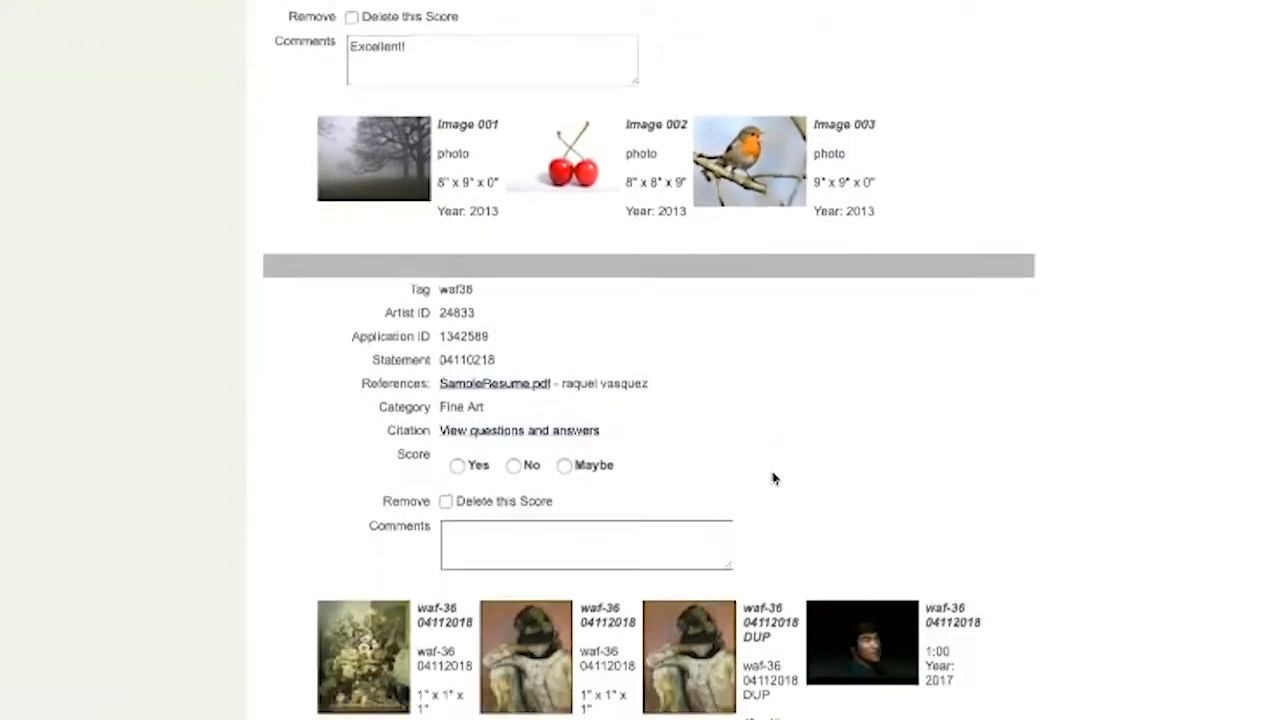
scroll(773, 479, "down", 2)
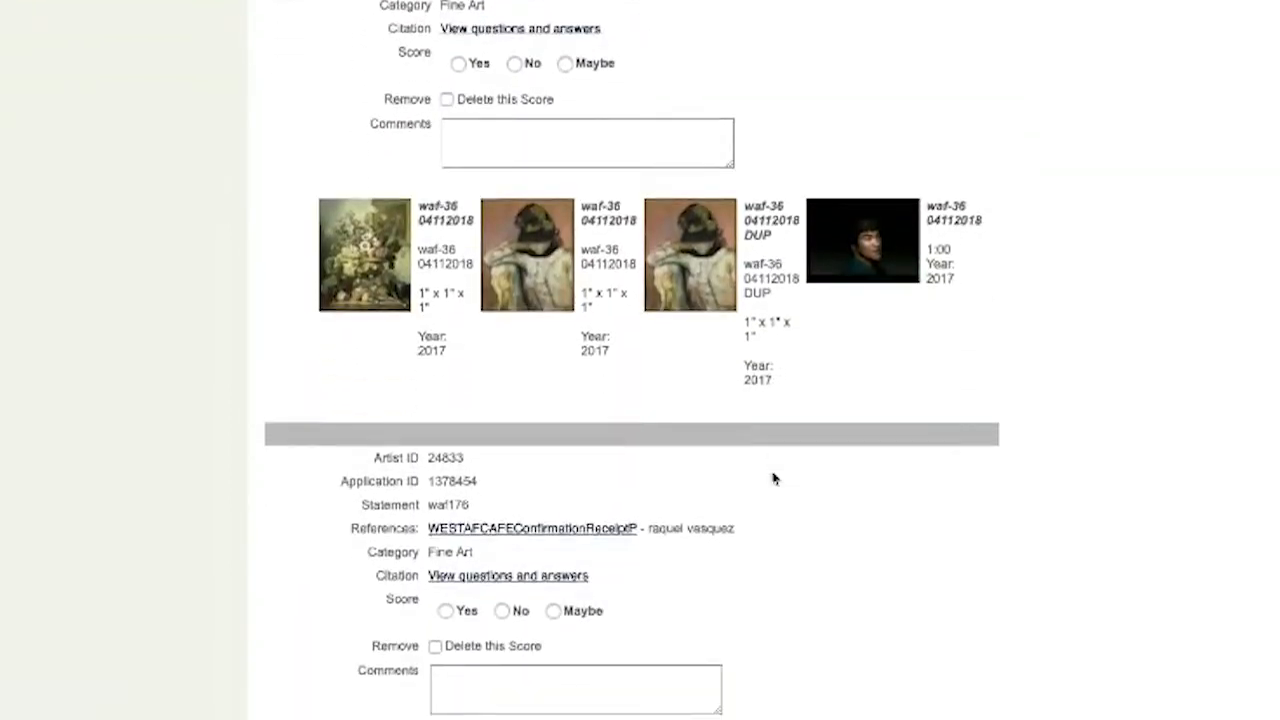
scroll(773, 479, "up", 1)
scroll(773, 479, "up", 7)
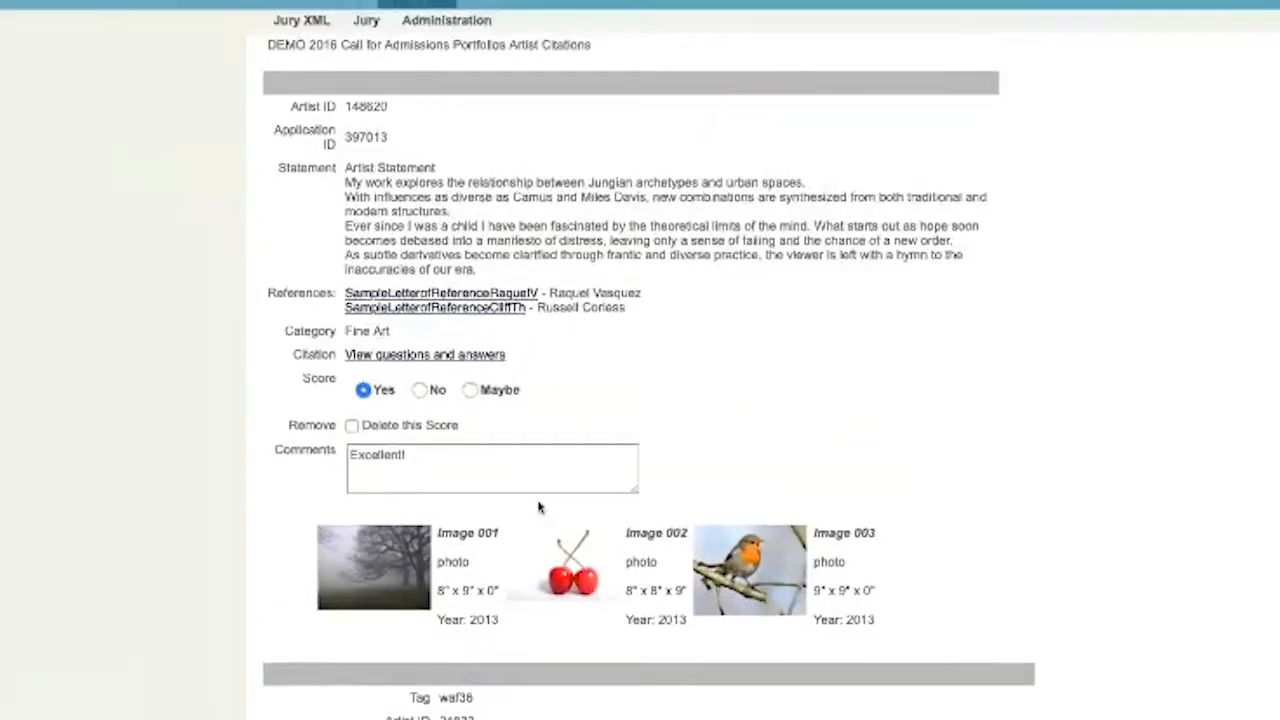
scroll(469, 519, "down", 7)
scroll(469, 519, "down", 13)
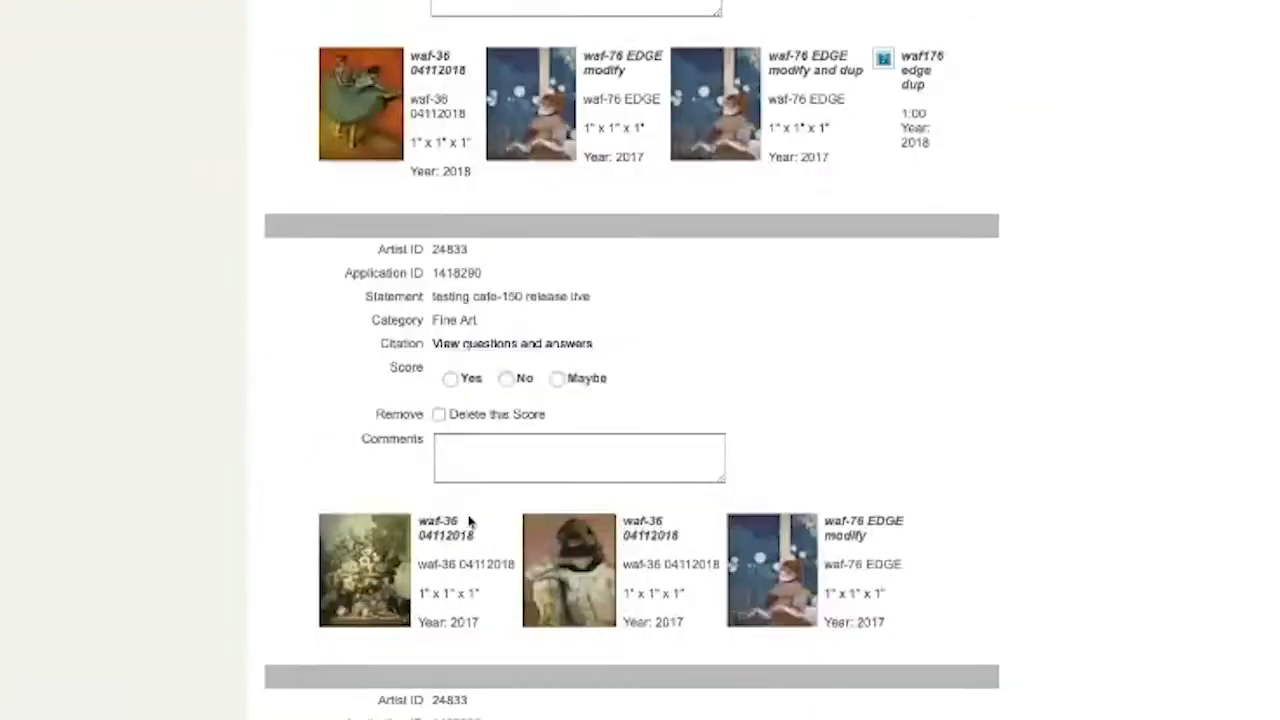
scroll(469, 519, "down", 13)
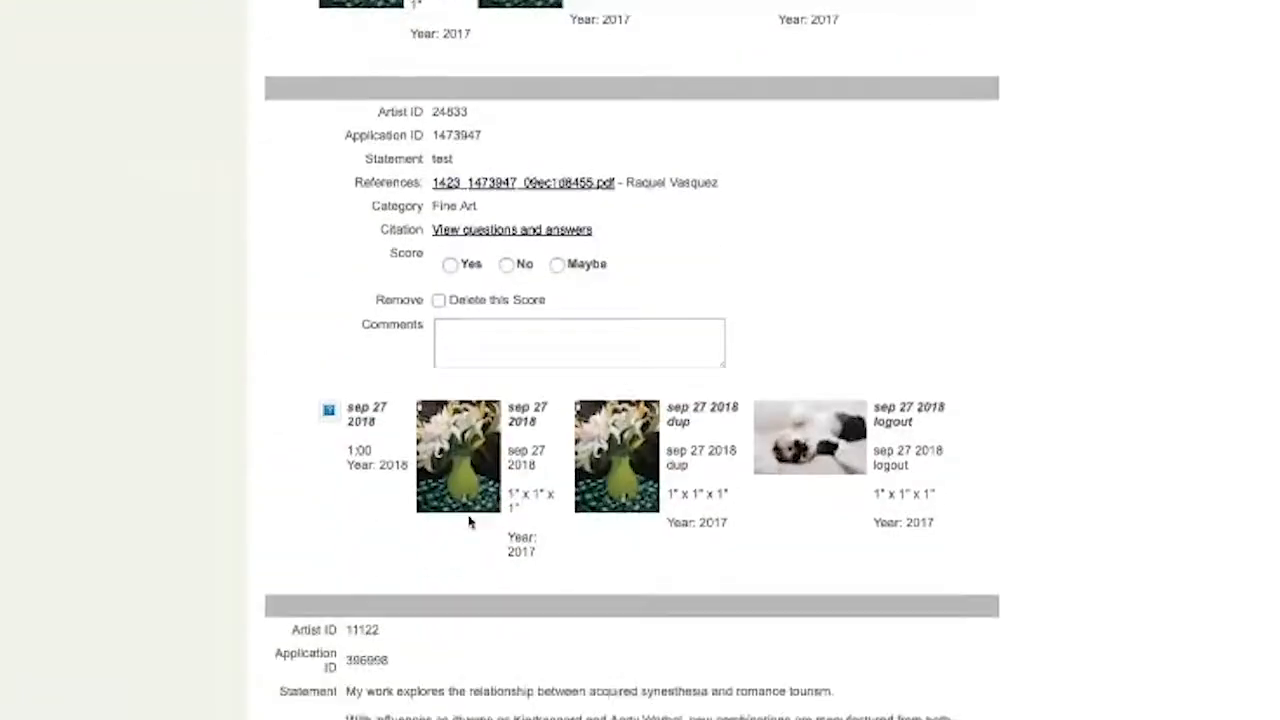
scroll(469, 519, "down", 11)
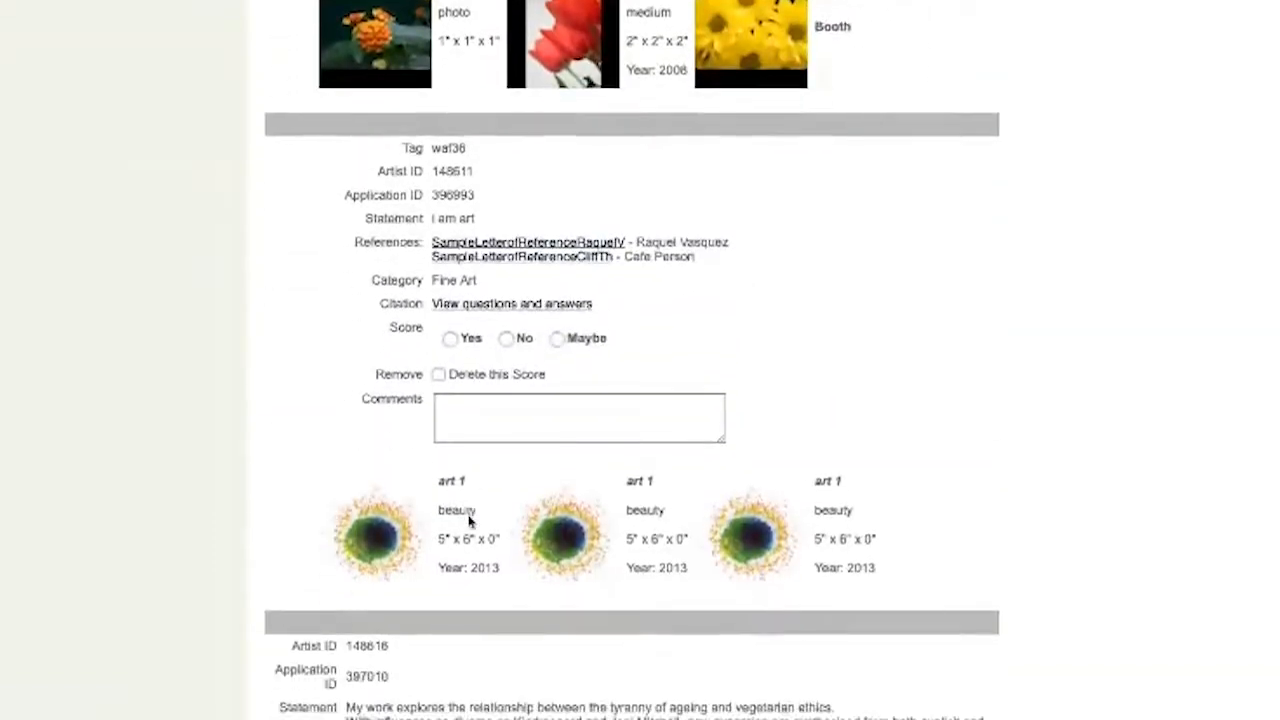
scroll(469, 519, "down", 13)
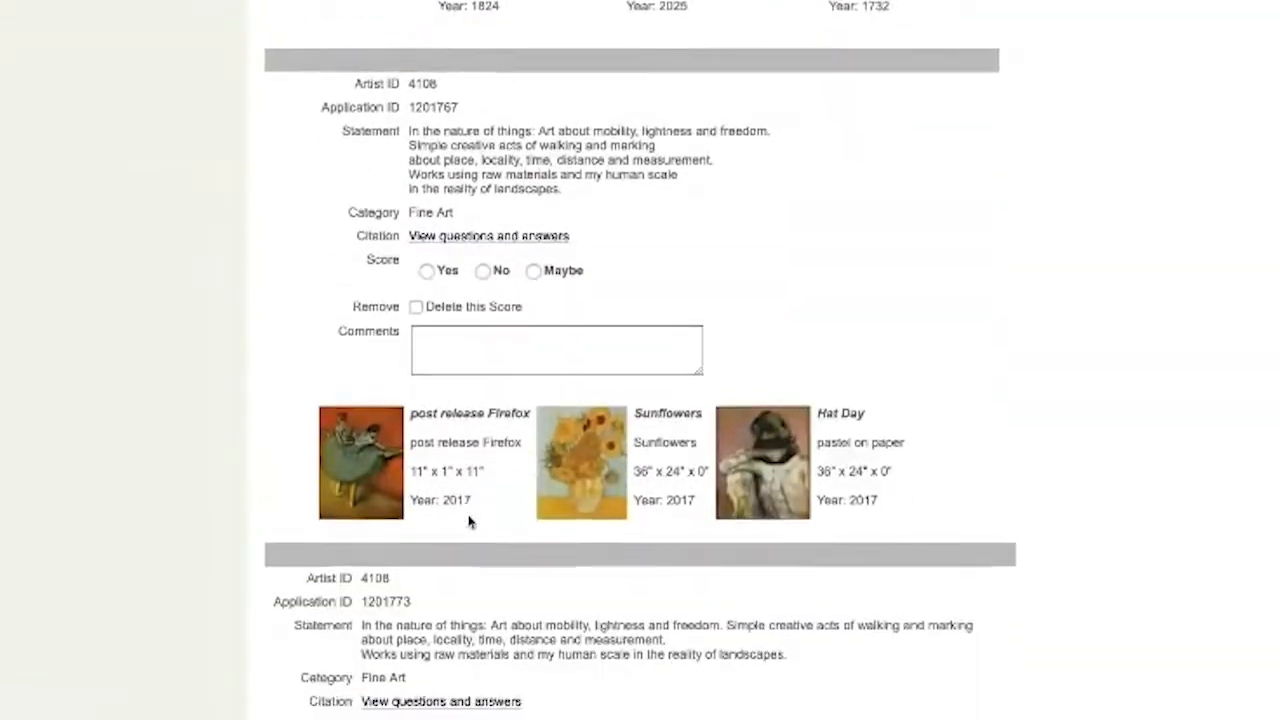
scroll(469, 519, "down", 12)
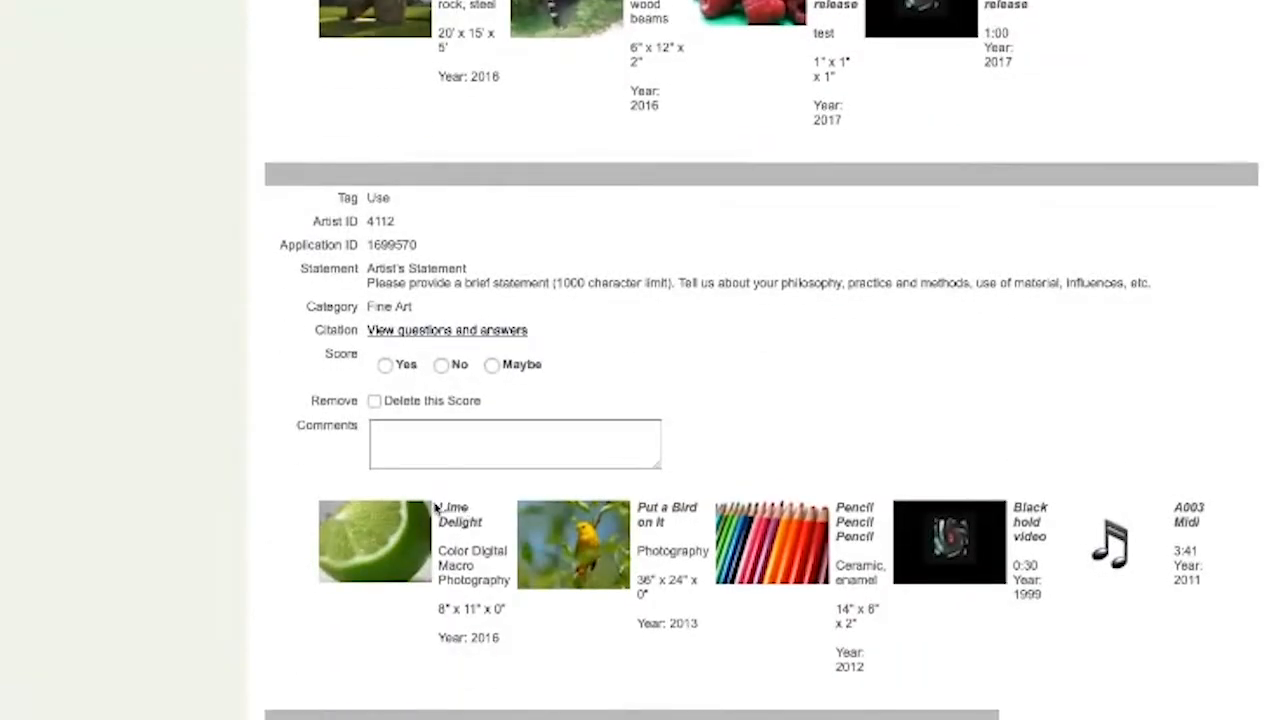
left_click(388, 550)
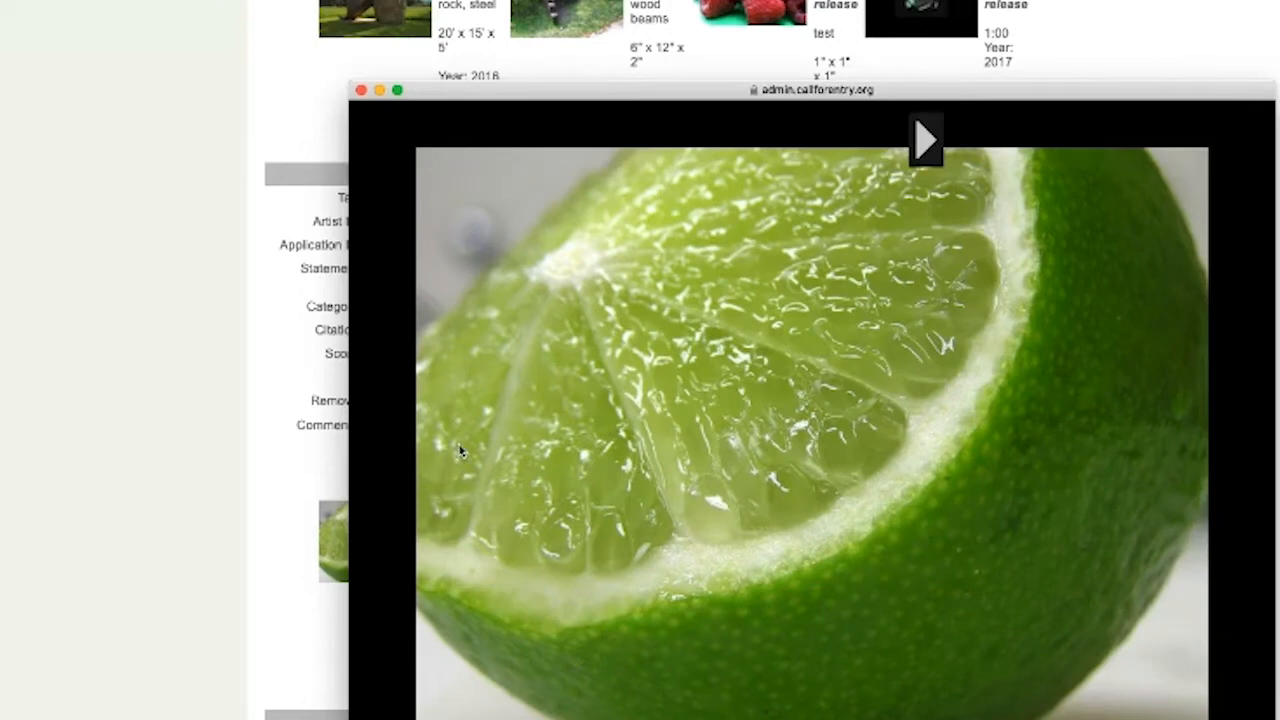
left_click(924, 143)
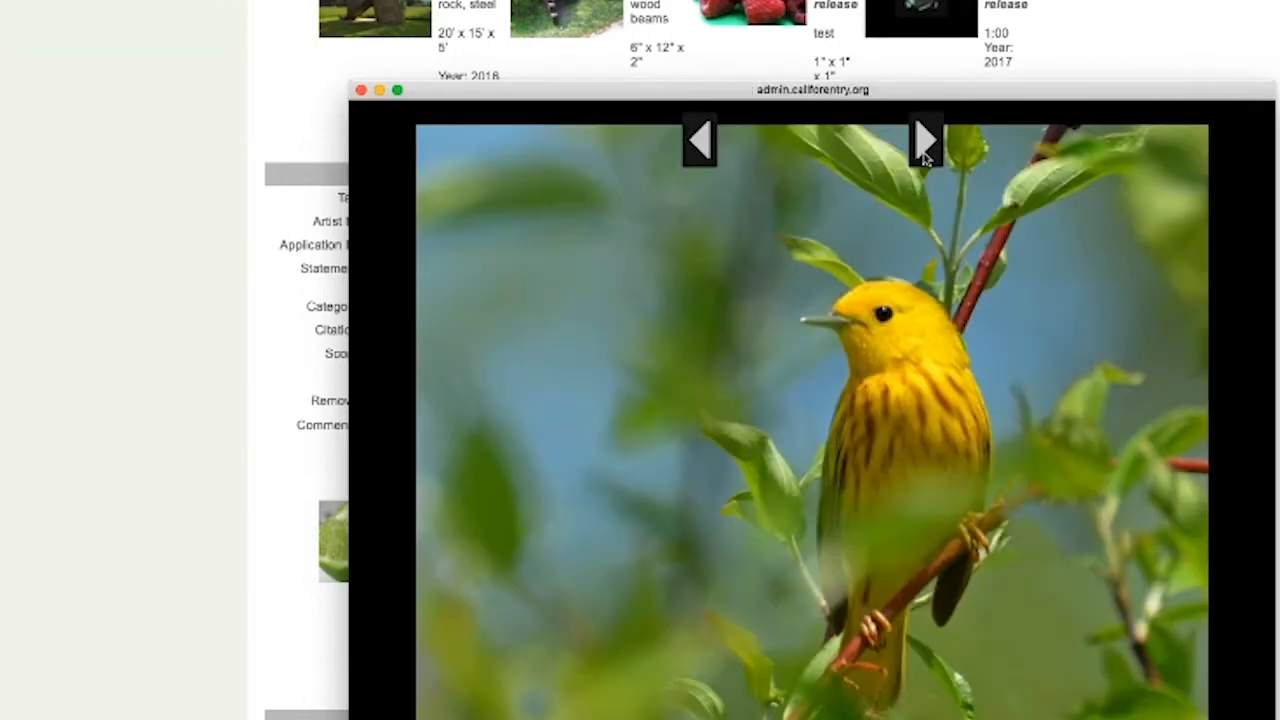
left_click(924, 145)
left_click(924, 145)
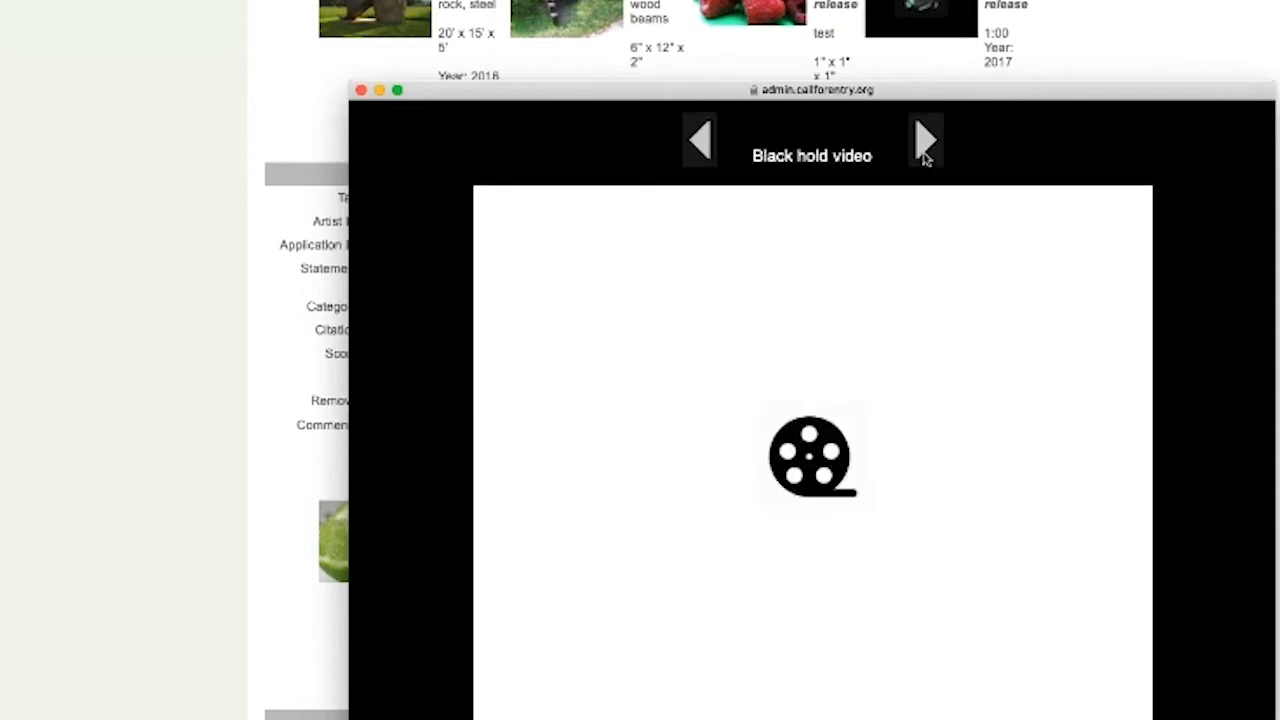
mouse_move(795, 388)
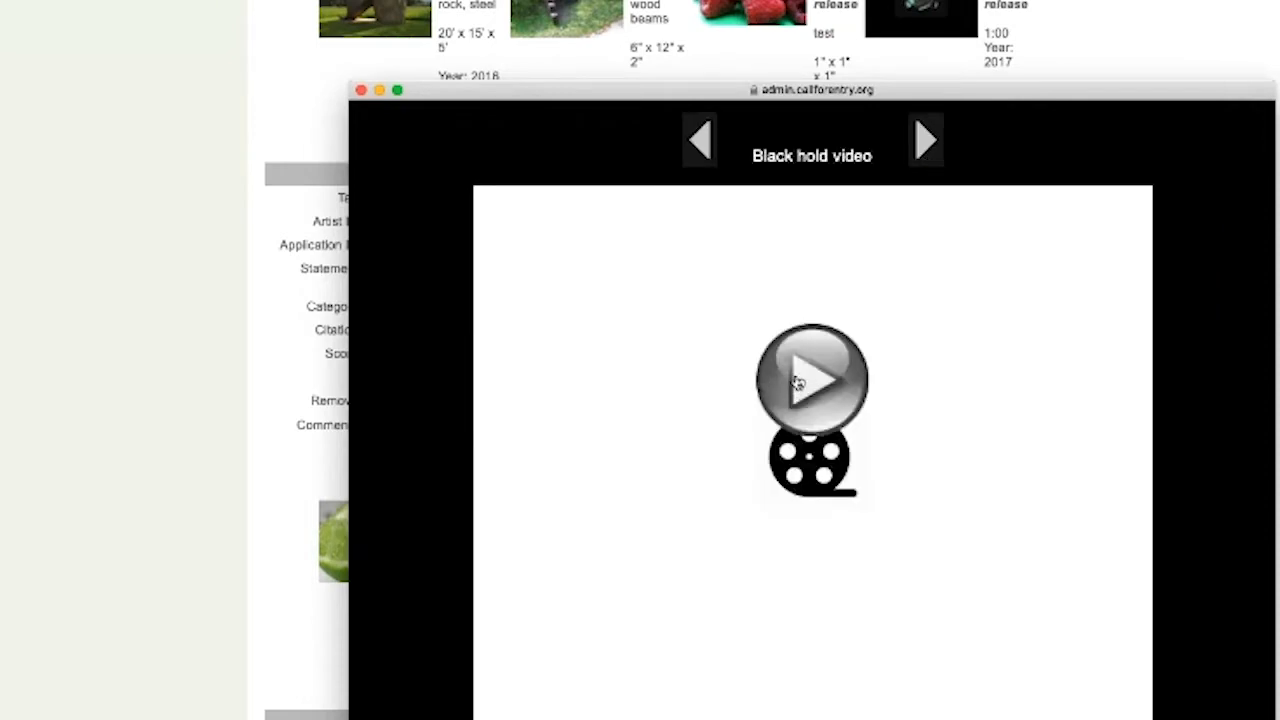
left_click(797, 383)
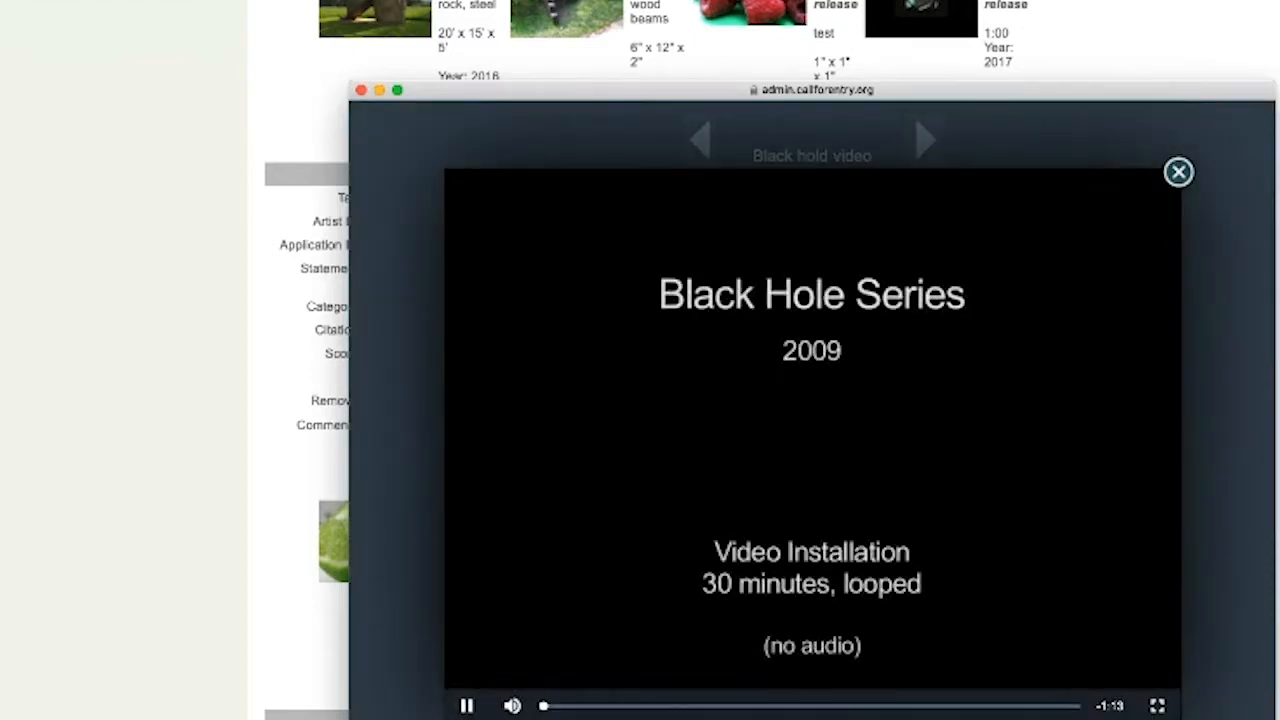
left_click(467, 706)
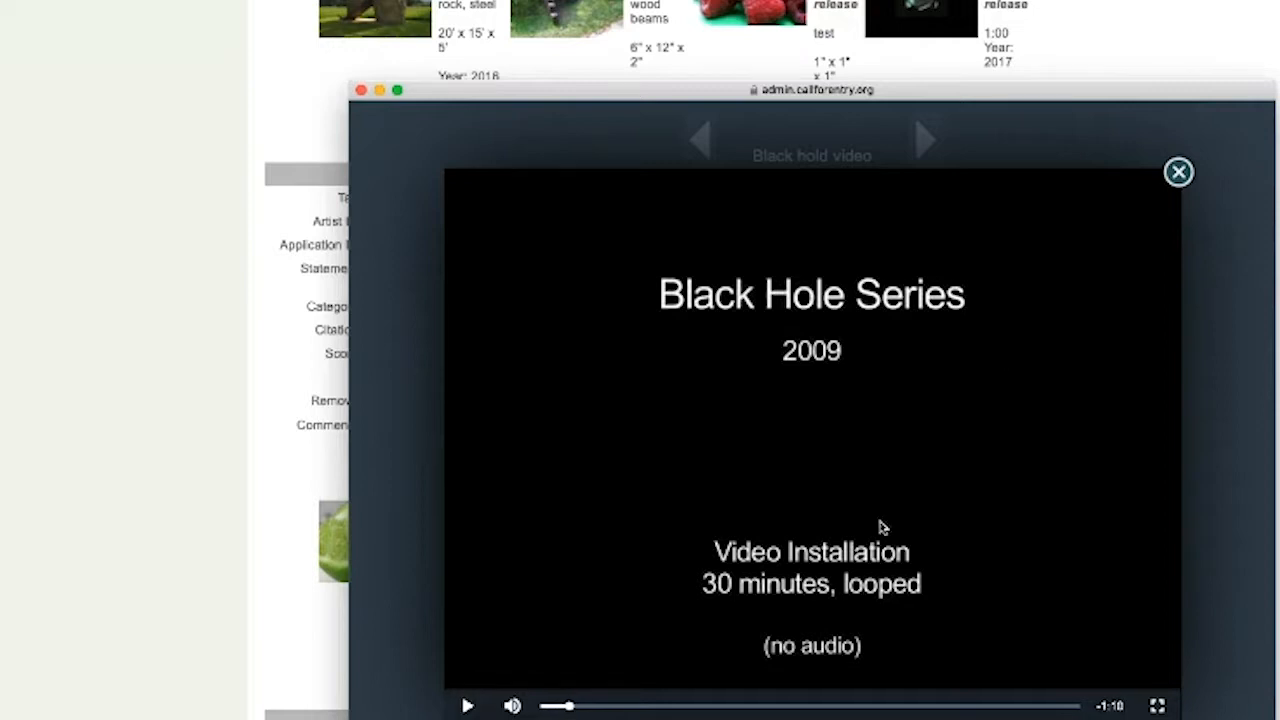
left_click(1178, 172)
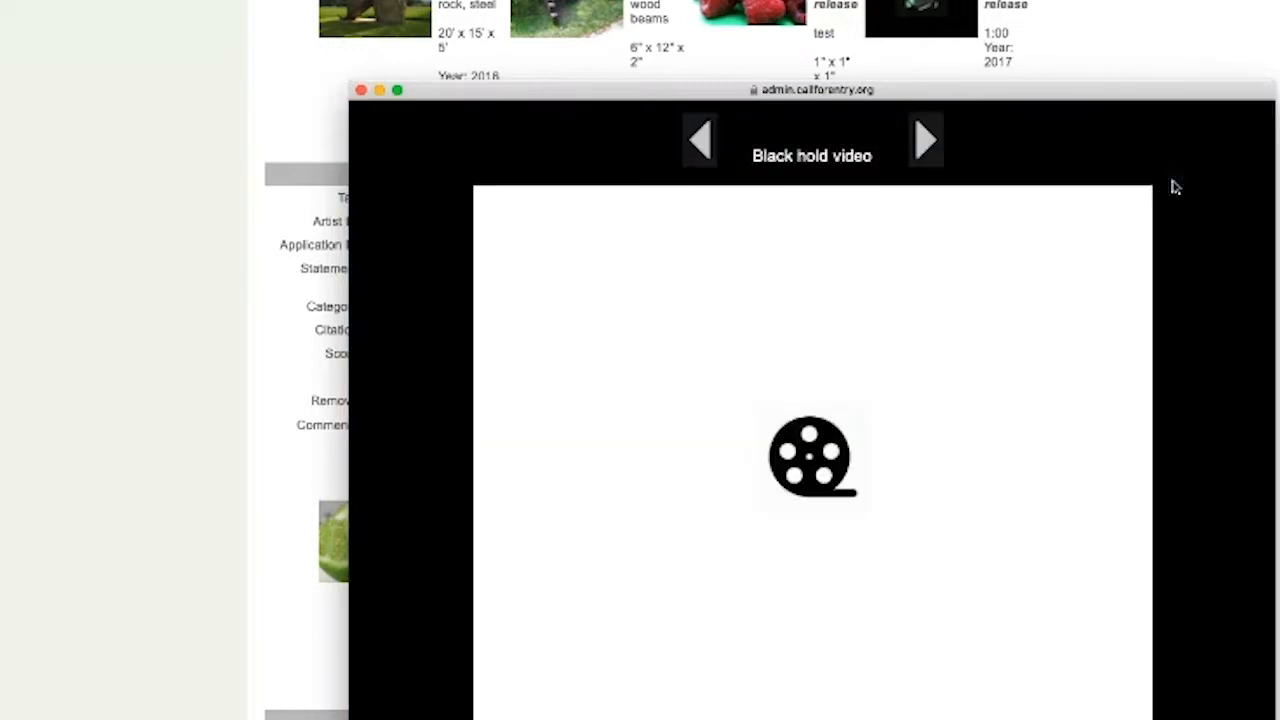
left_click(929, 150)
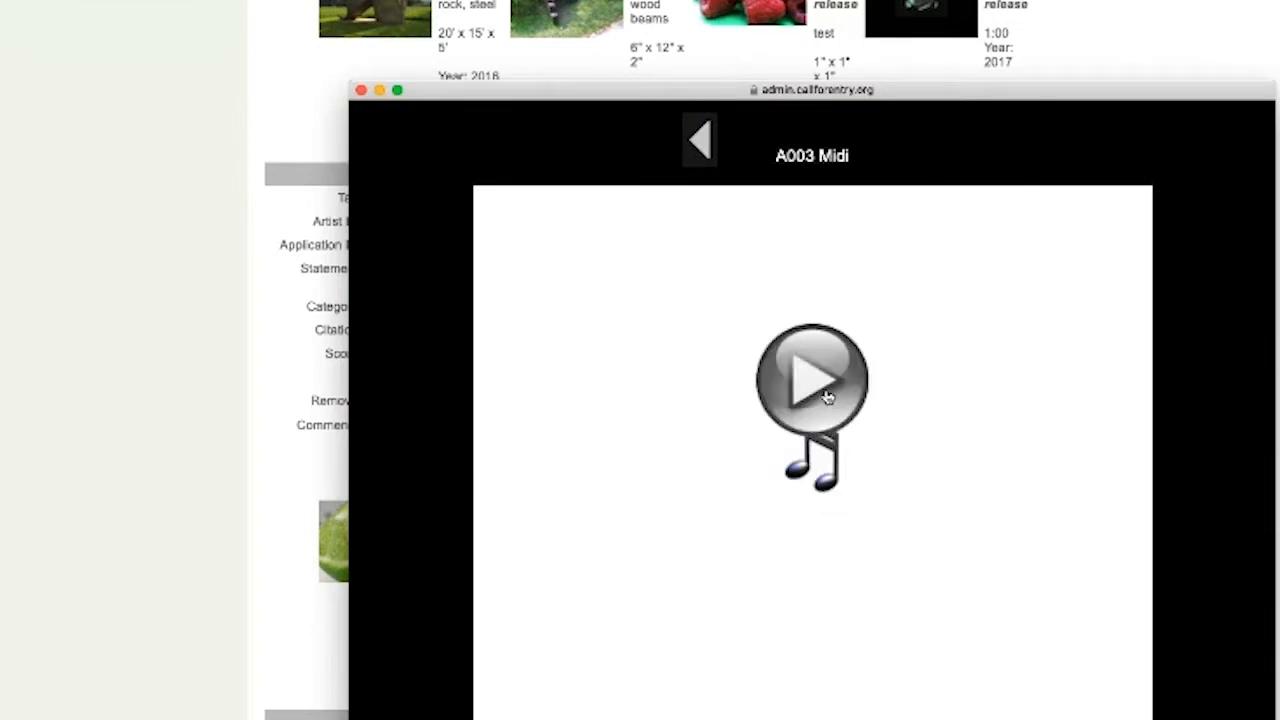
left_click(838, 383)
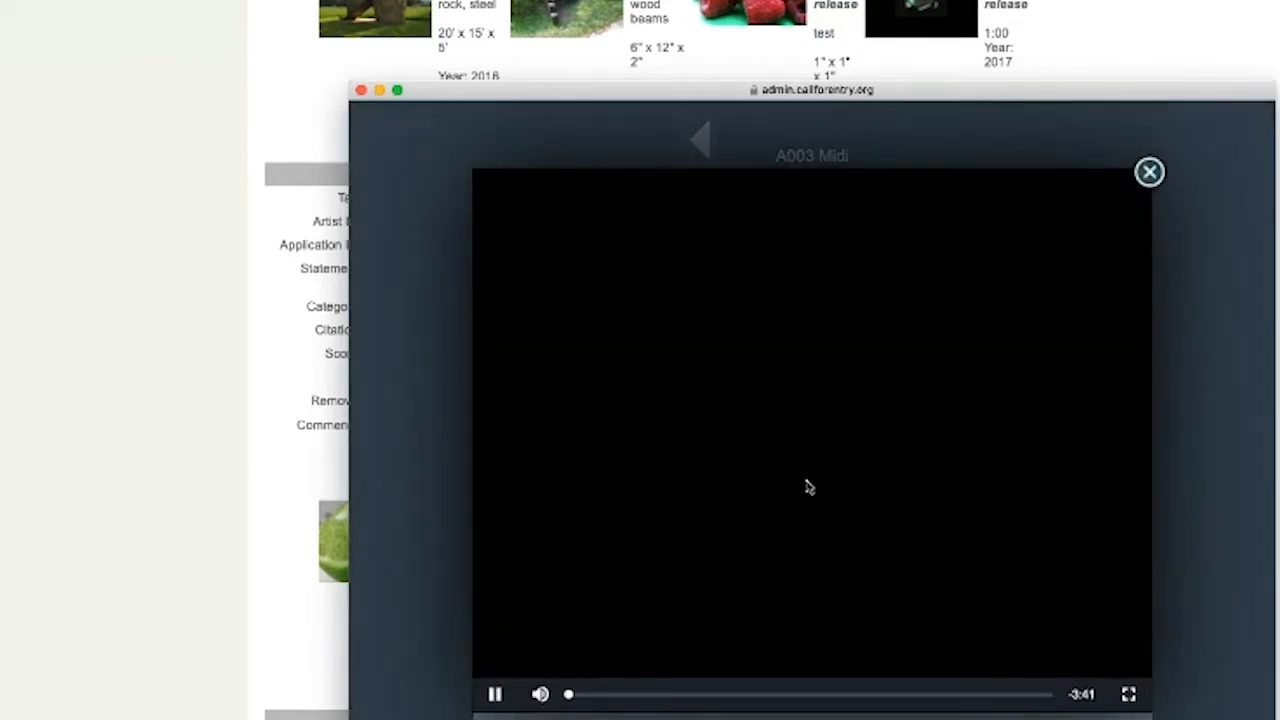
mouse_move(540, 692)
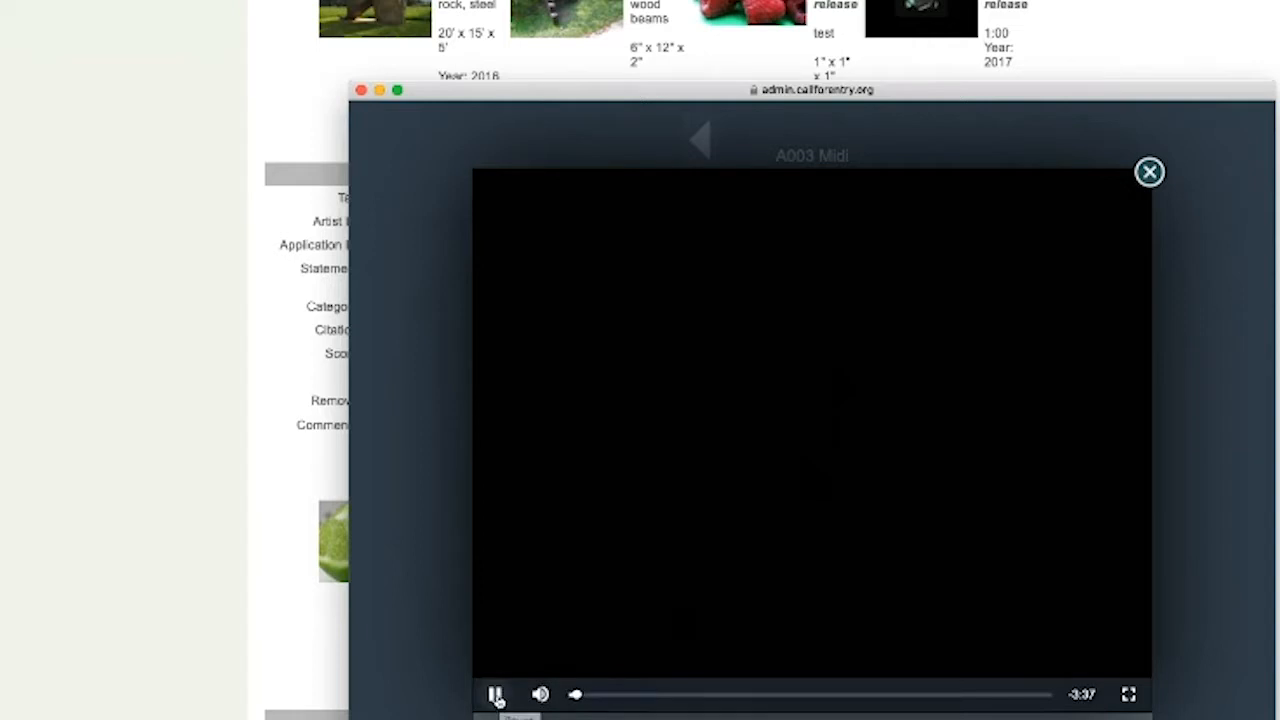
left_click(495, 695)
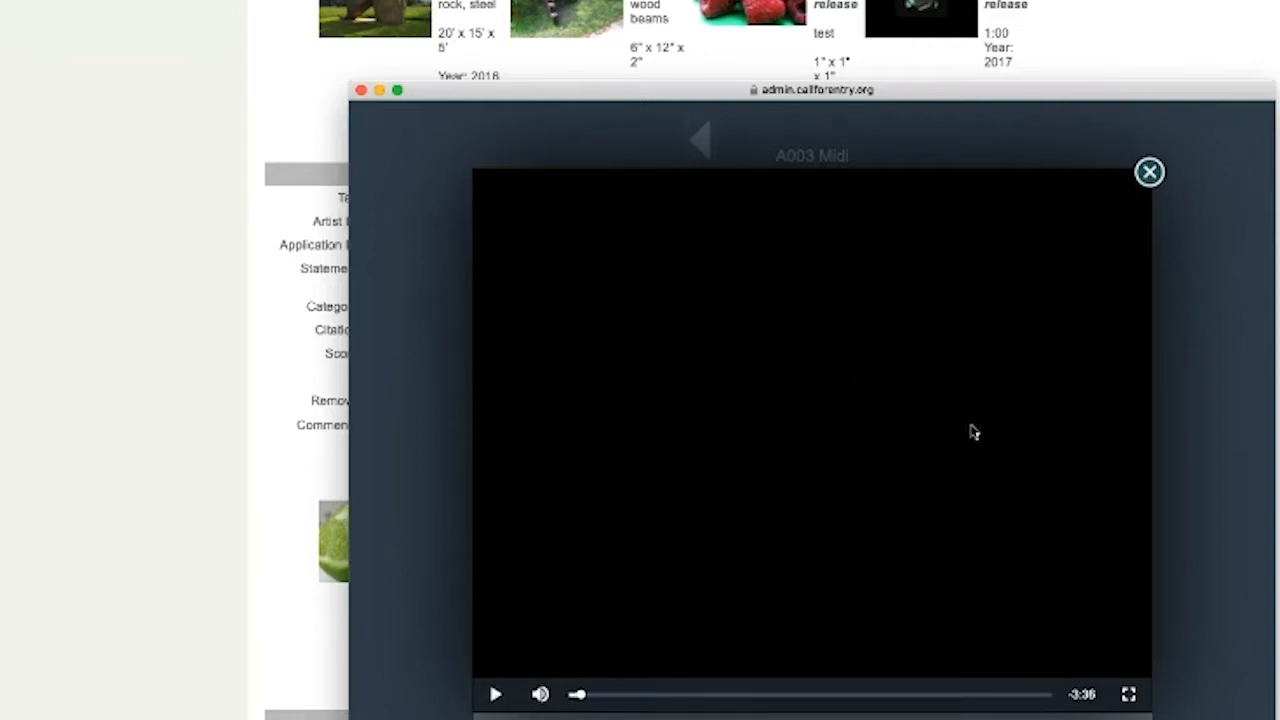
left_click(1147, 182)
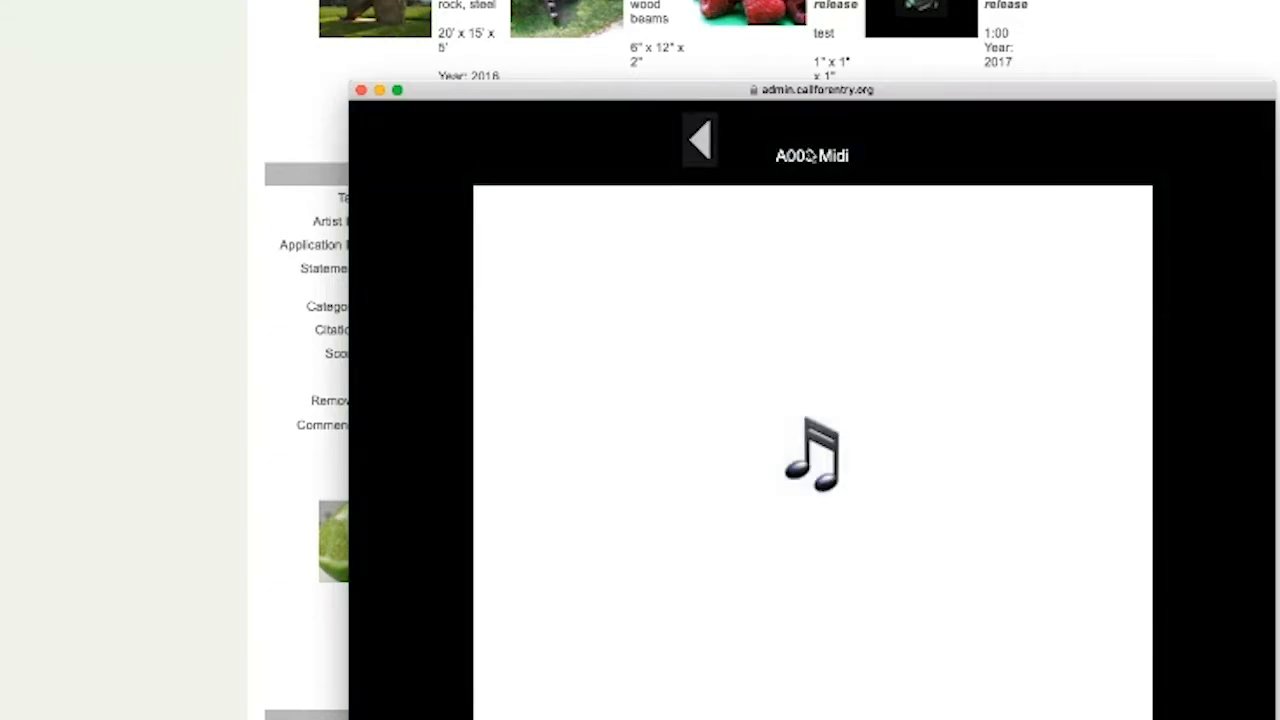
left_click(361, 91)
Scroll the Artist Citations list back to the header and first applicant's record
scroll(811, 473, "up", 15)
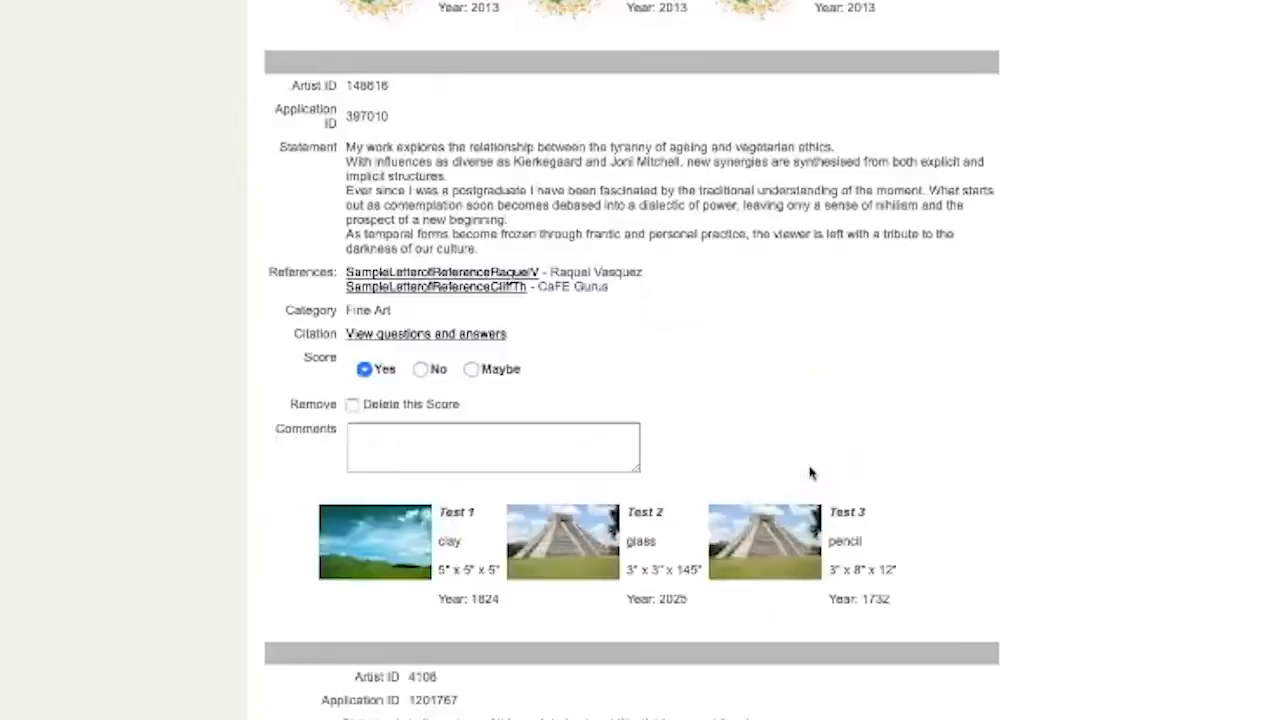
scroll(790, 470, "down", 20)
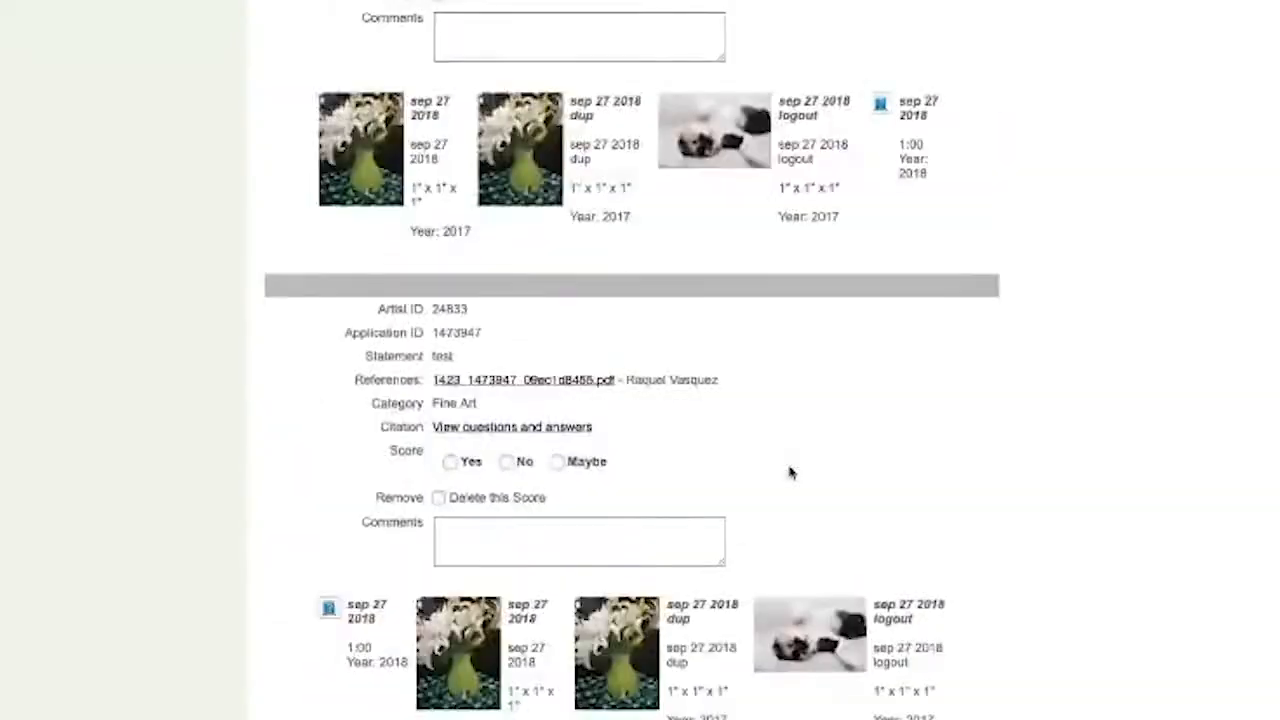
scroll(790, 472, "down", 20)
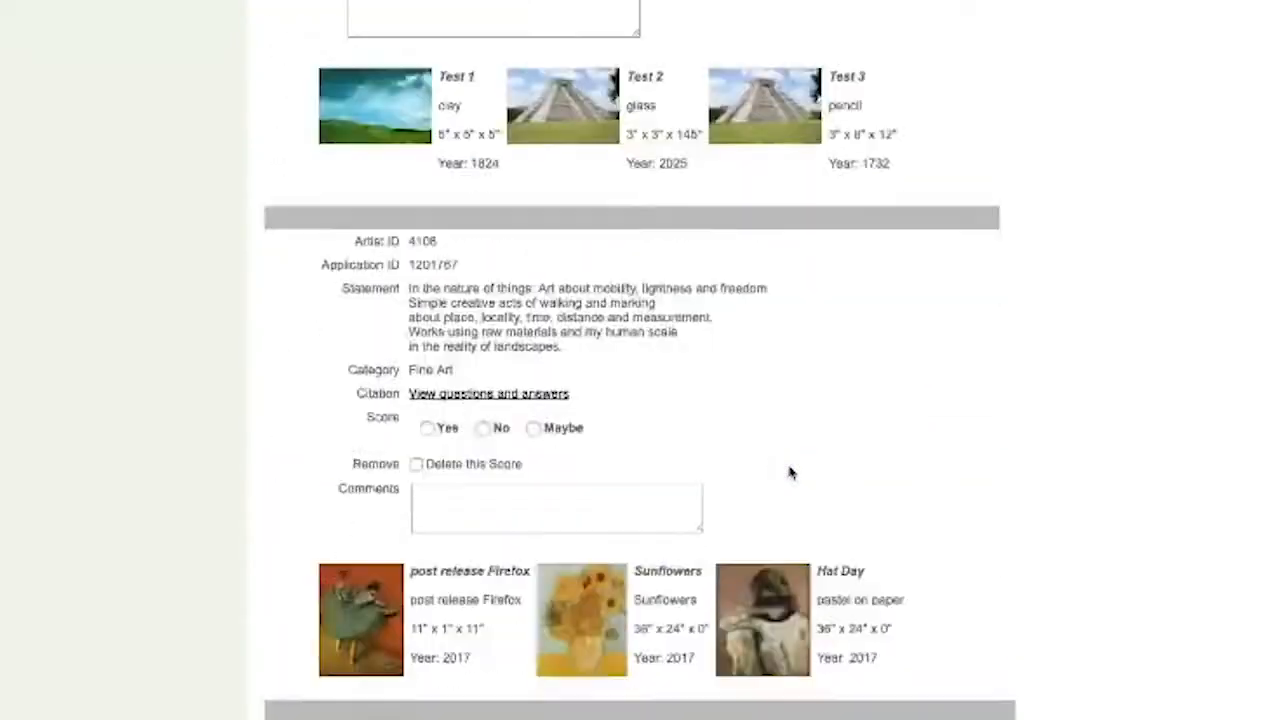
scroll(790, 472, "down", 20)
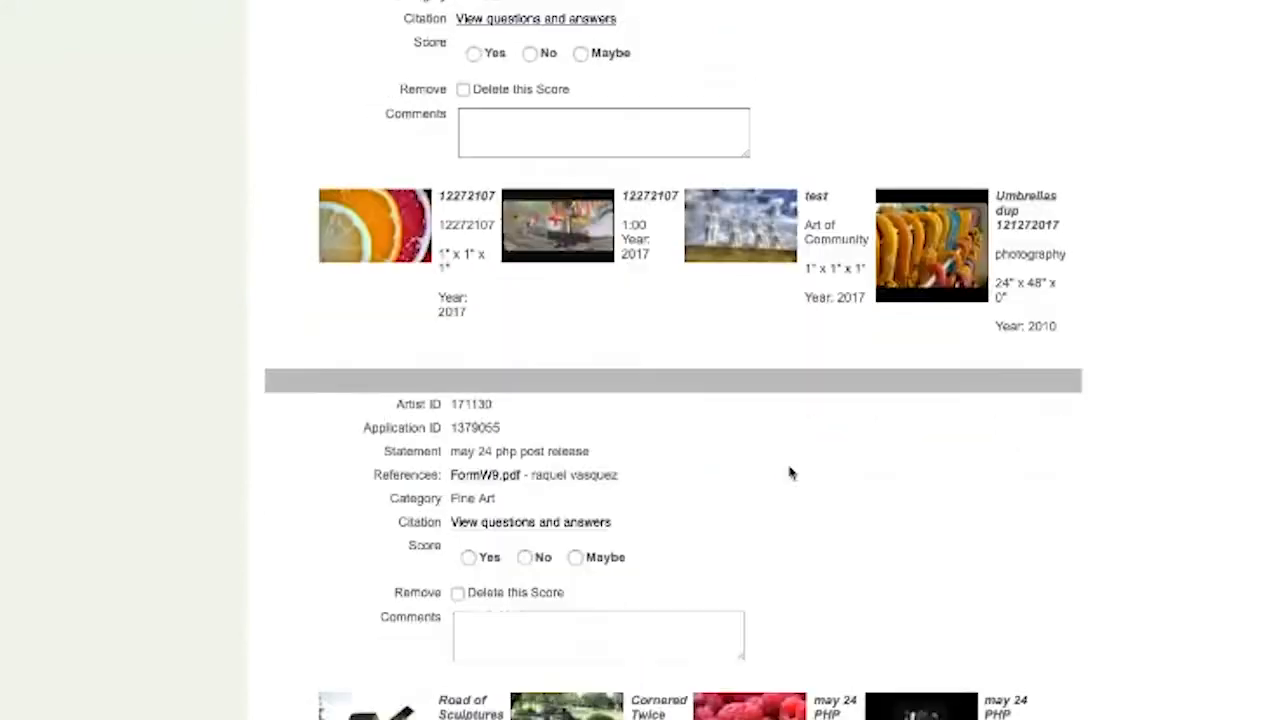
scroll(790, 472, "down", 1)
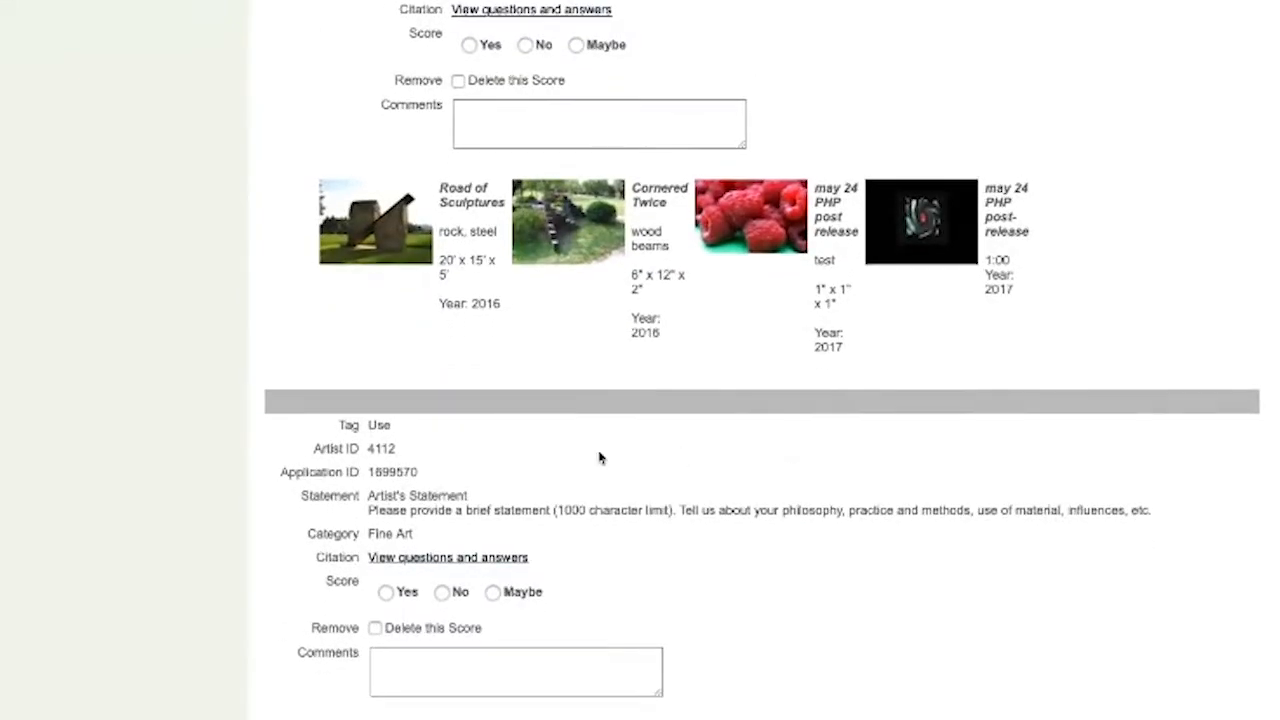
left_click_drag(397, 449, 366, 448)
scroll(1150, 462, "up", 20)
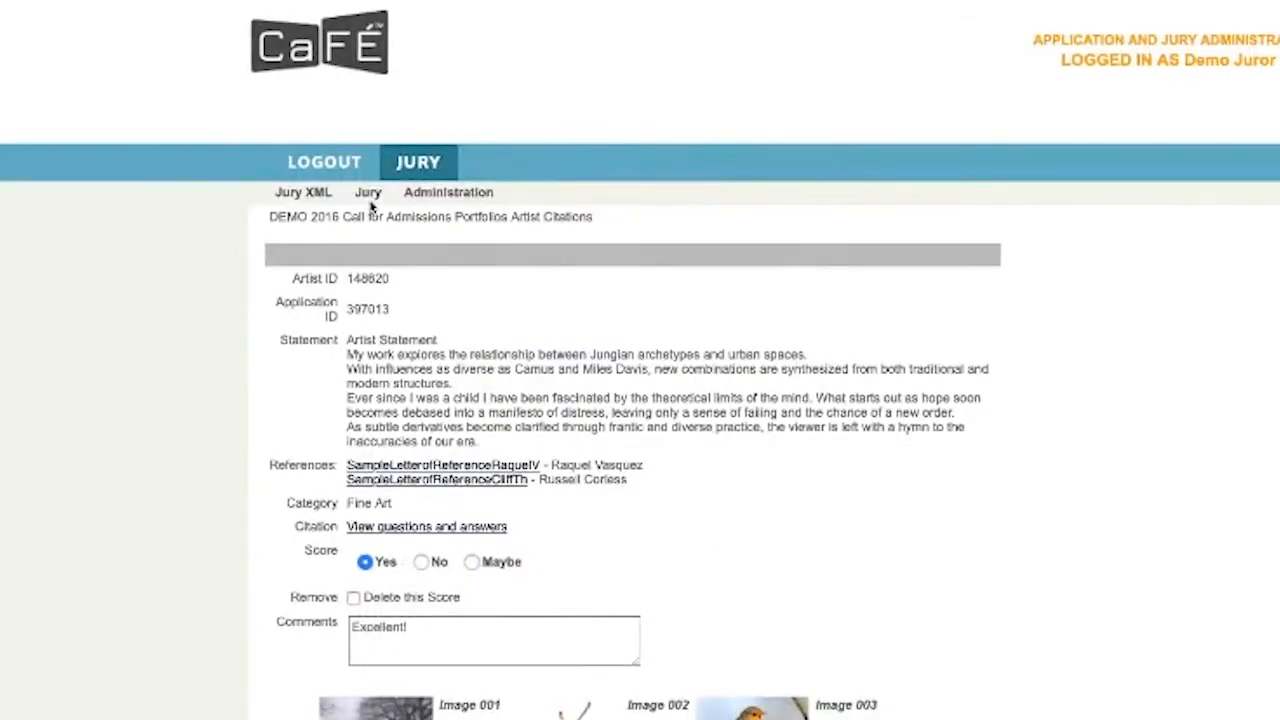
left_click(368, 196)
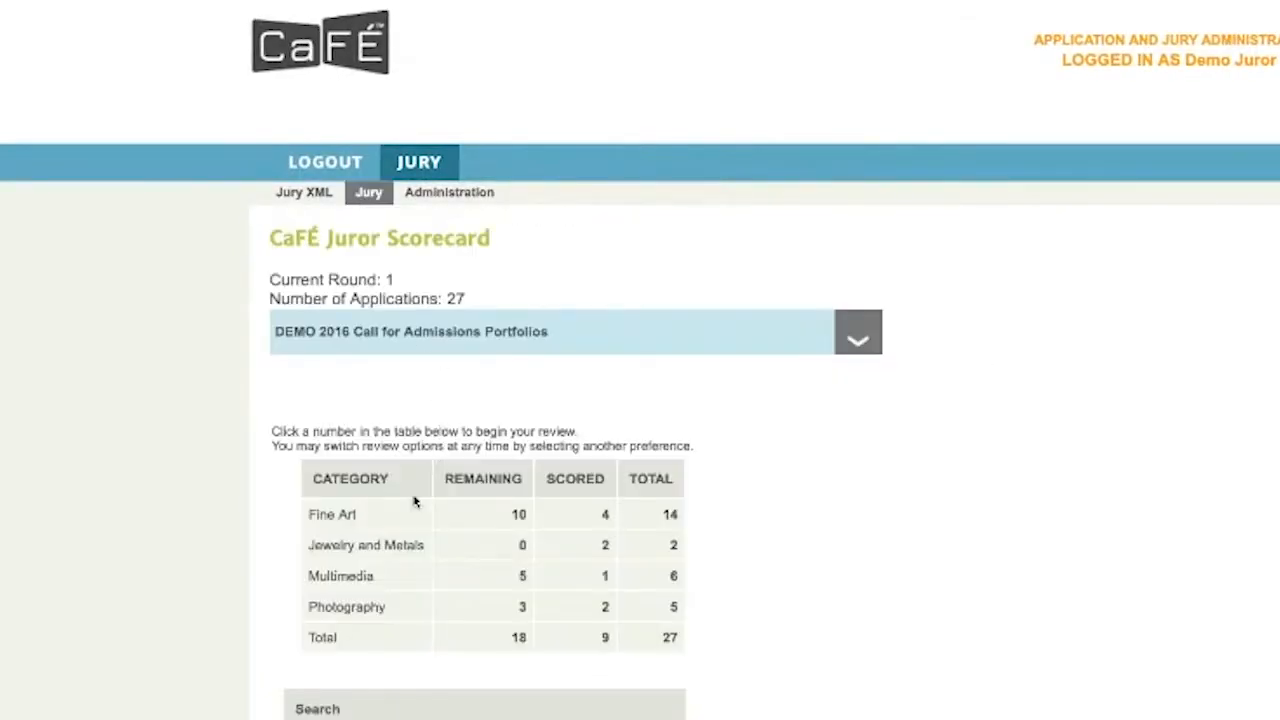
scroll(409, 503, "down", 3)
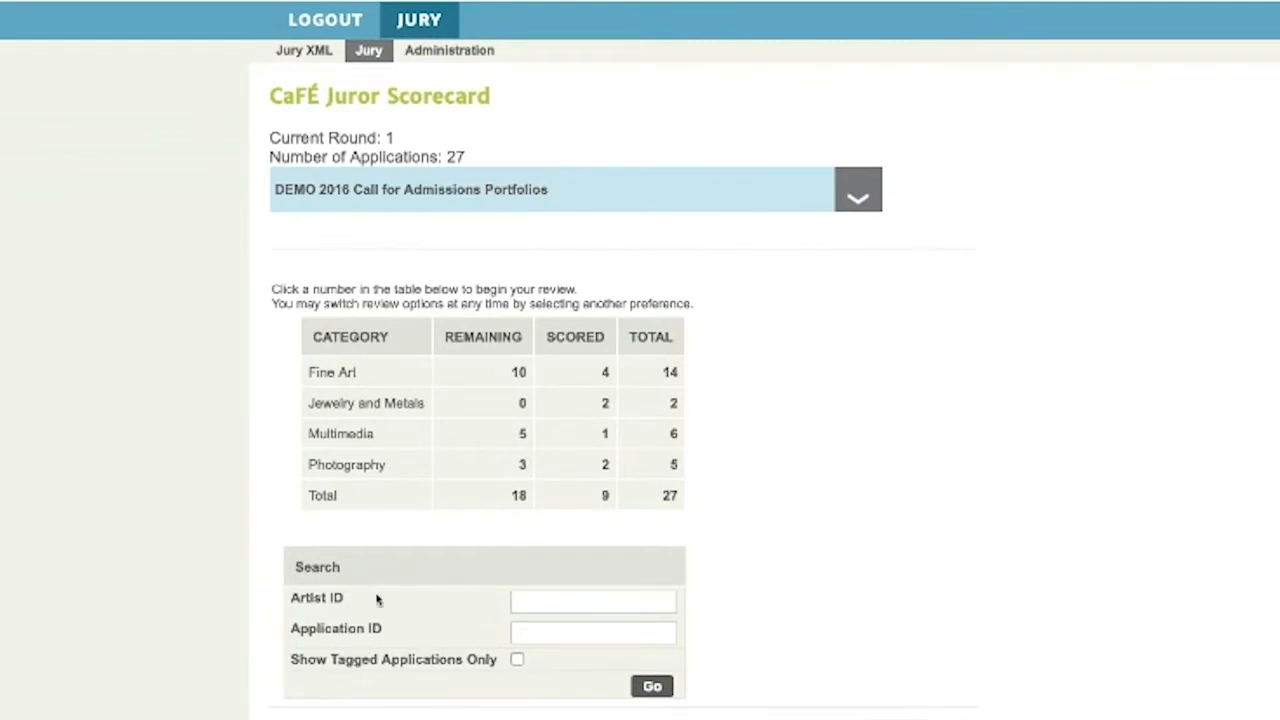
left_click(552, 604)
type("4112")
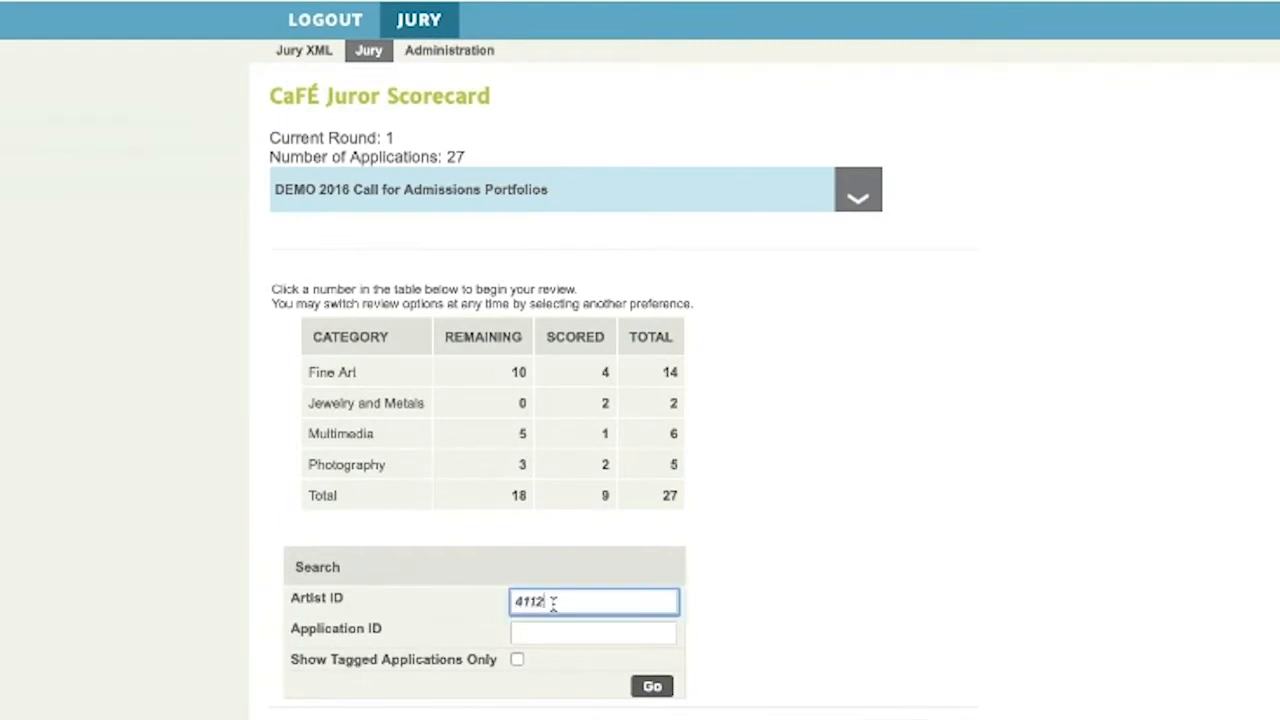
left_click(650, 686)
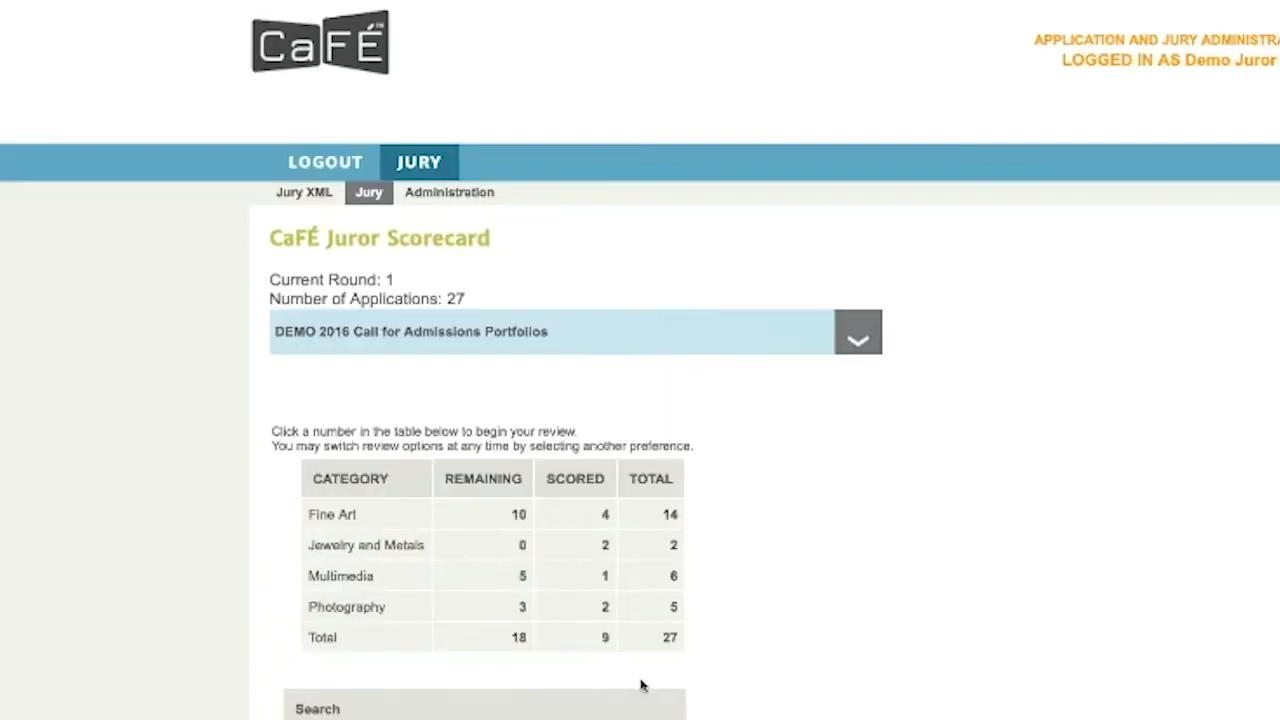
scroll(646, 682, "down", 3)
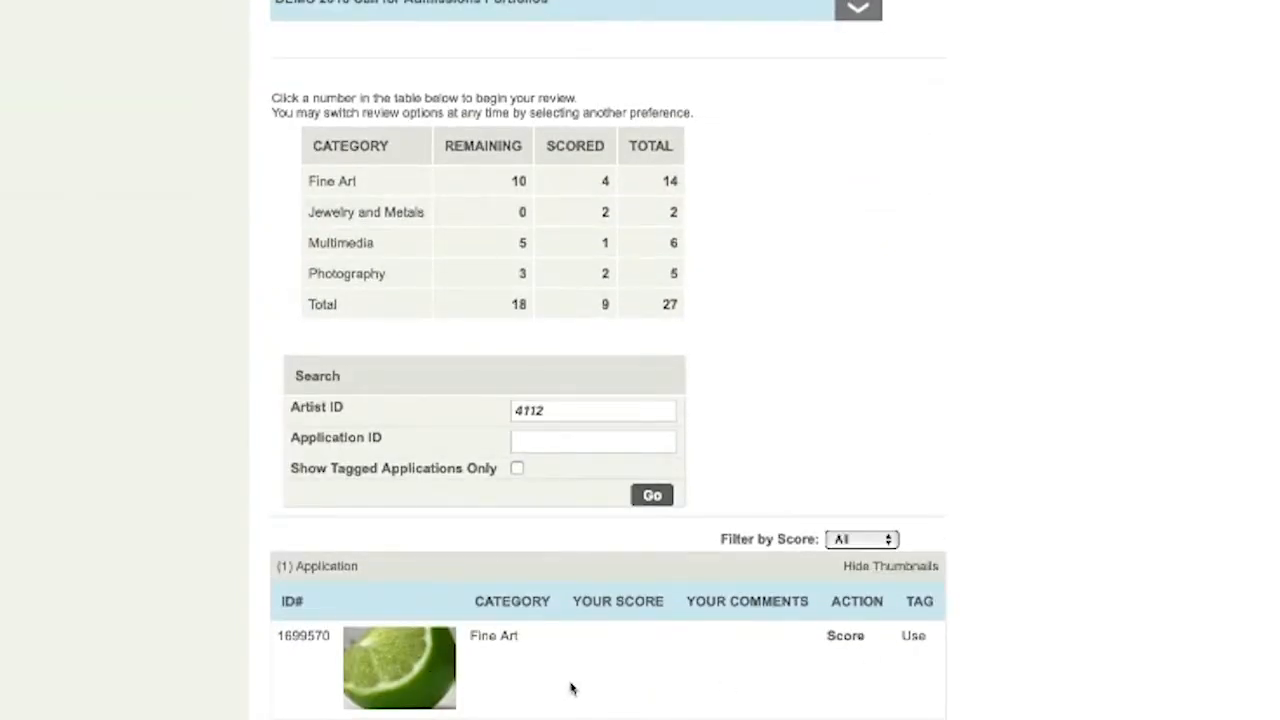
left_click(843, 636)
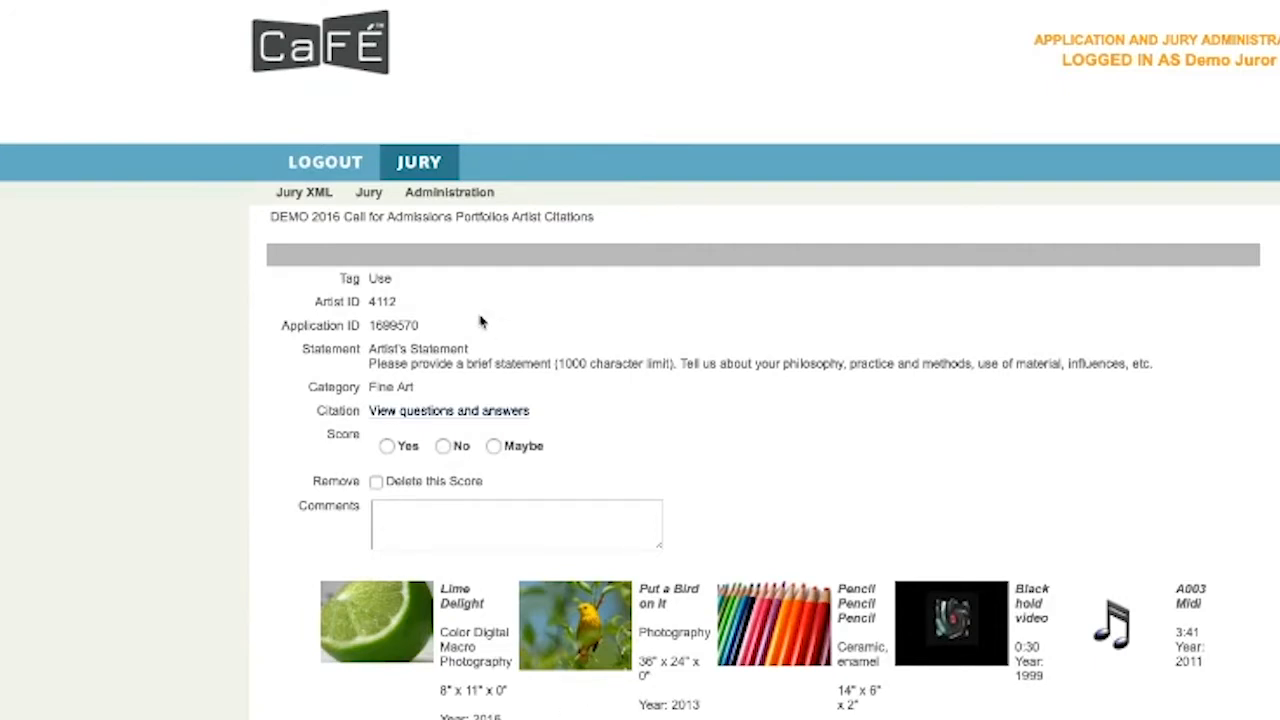
left_click(370, 196)
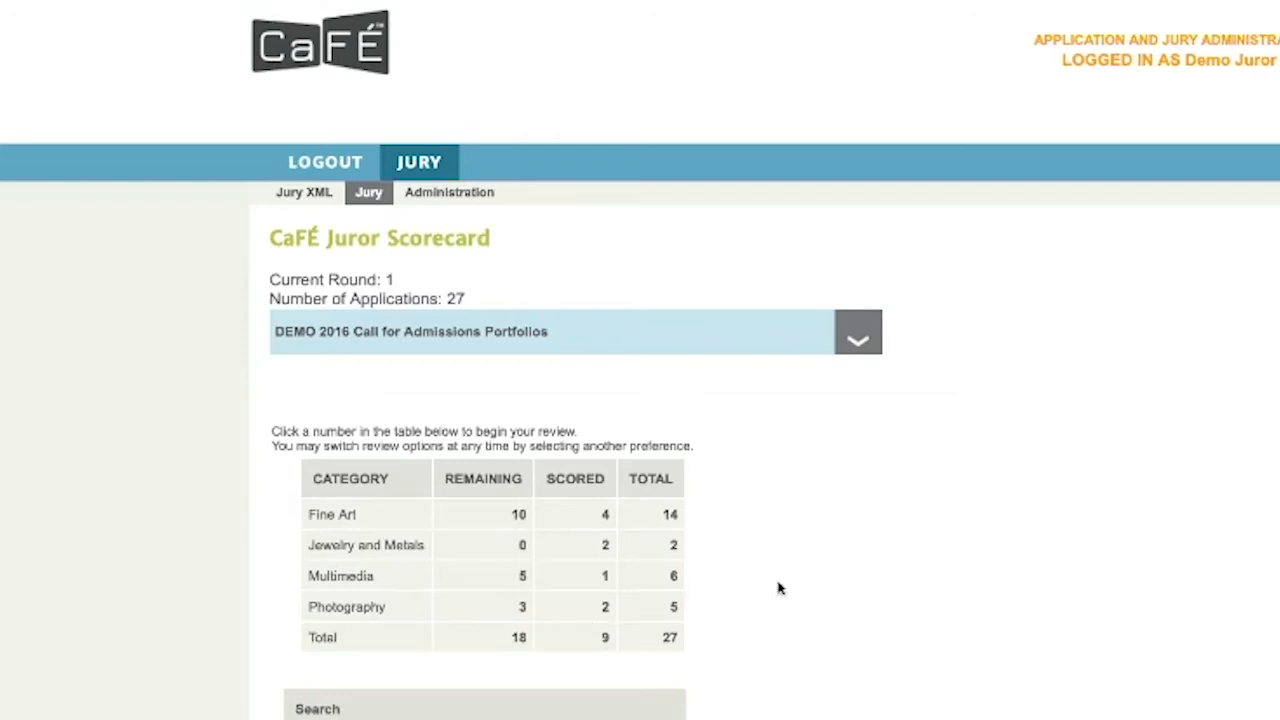
scroll(770, 586, "down", 1)
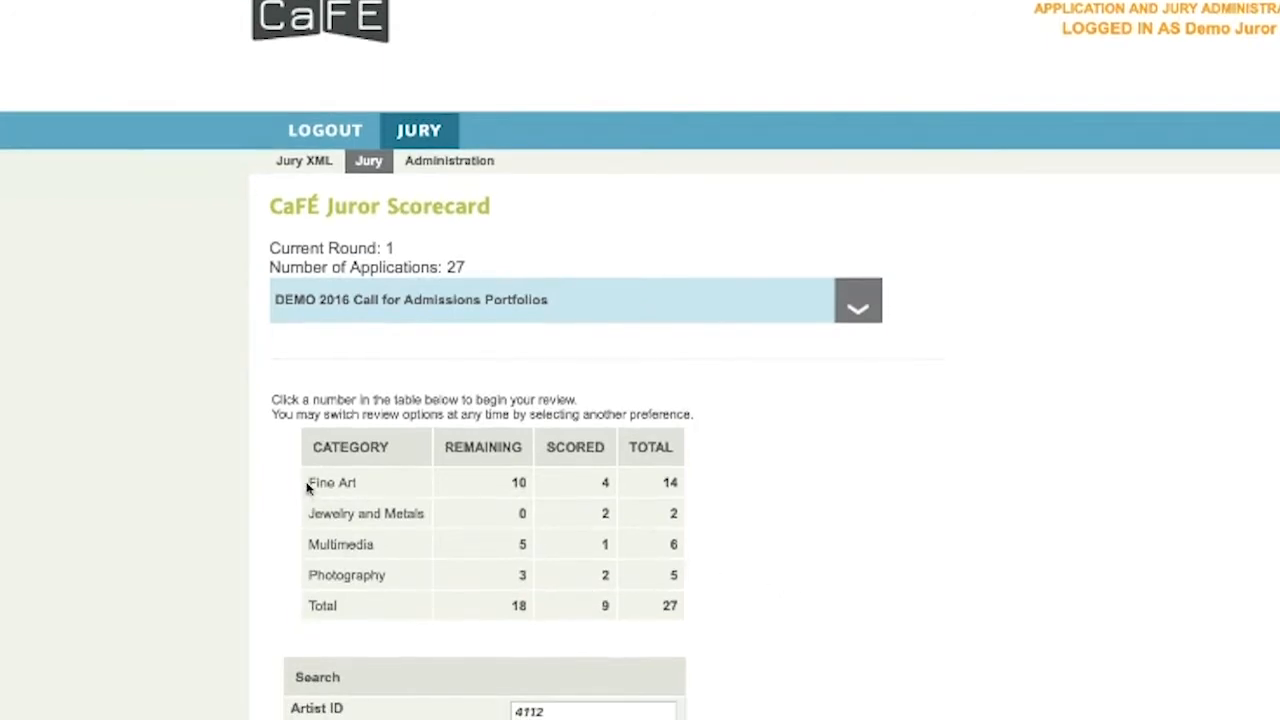
left_click_drag(306, 482, 332, 618)
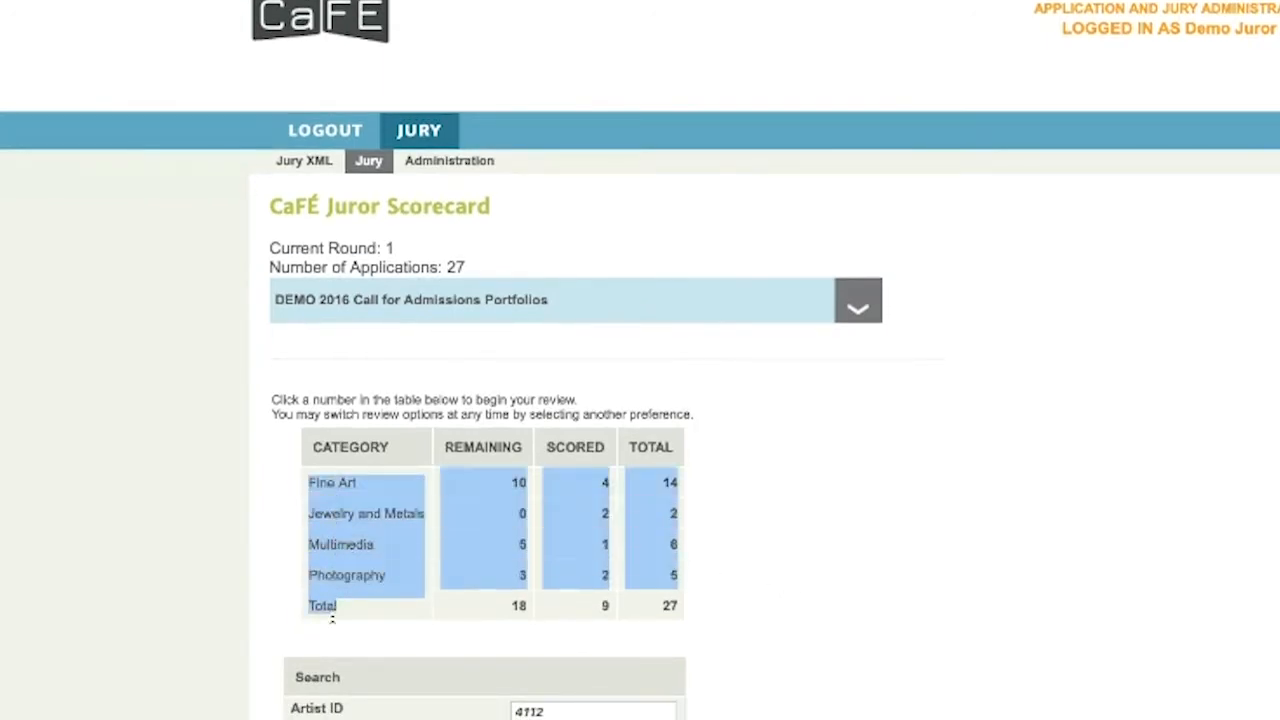
left_click(356, 613)
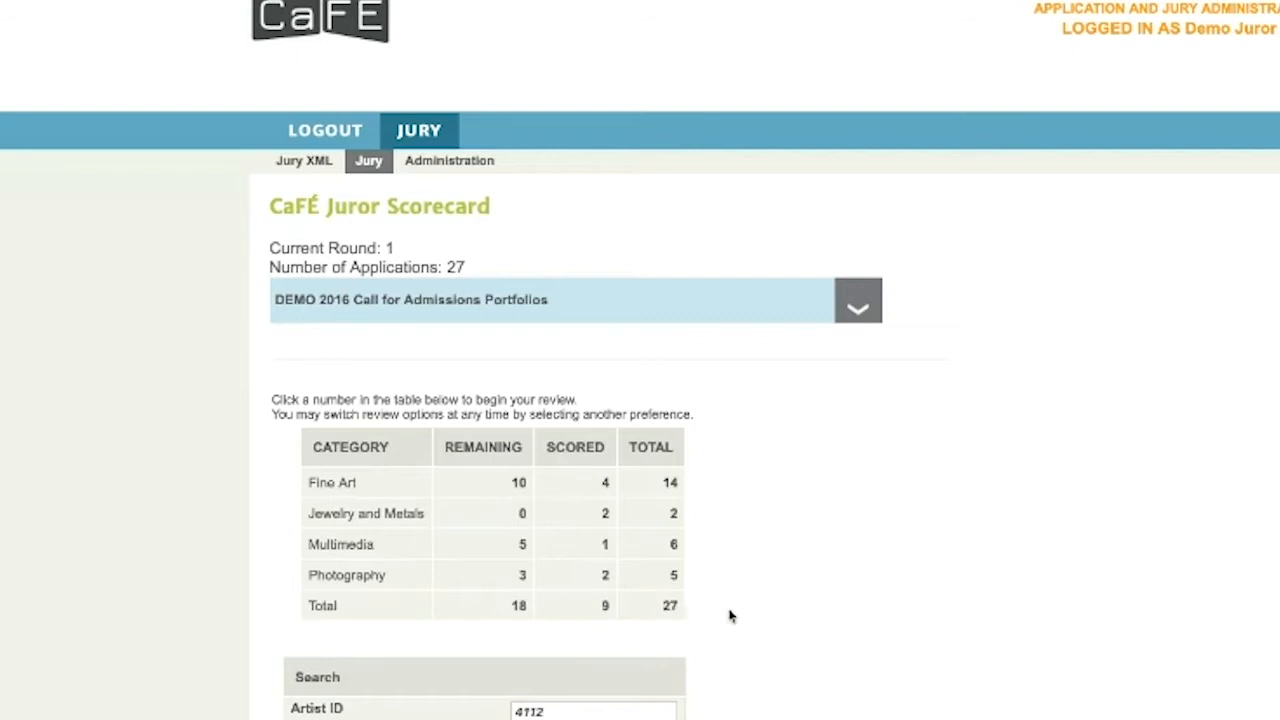
scroll(768, 603, "down", 3)
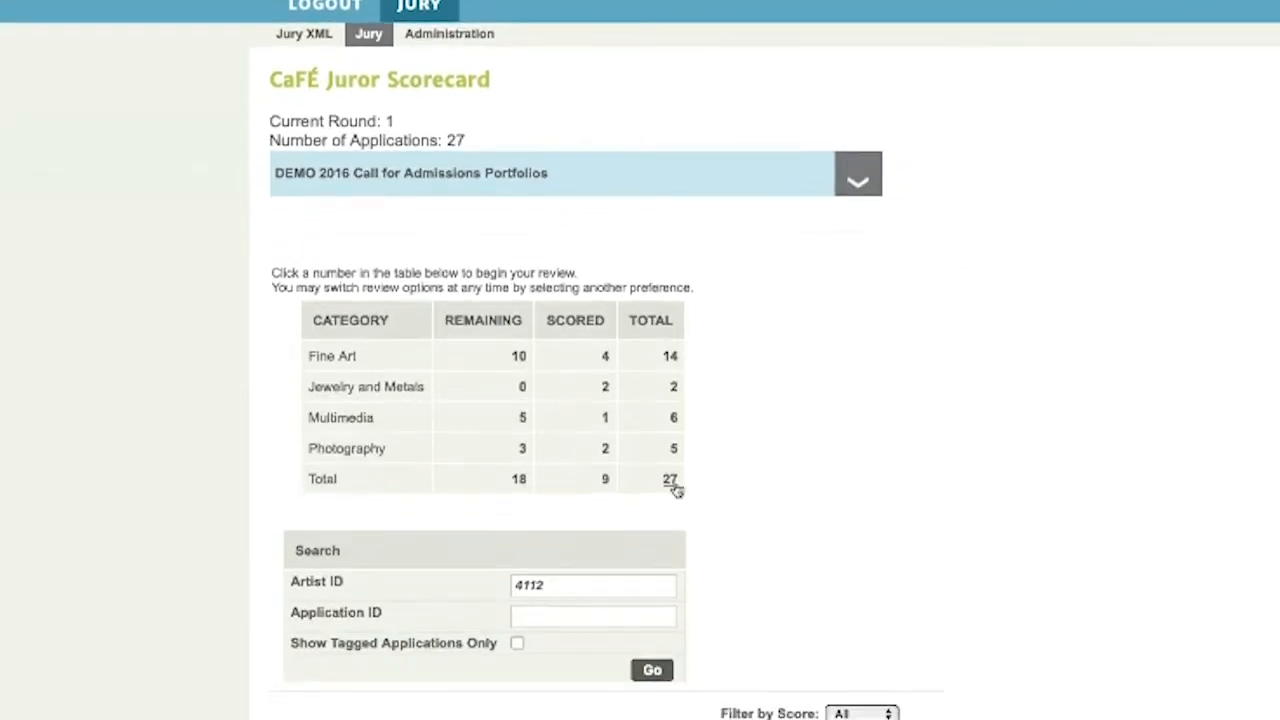
Open all 14 Fine Art applications for review and scroll to their artwork thumbnails
left_click(669, 358)
scroll(686, 432, "down", 8)
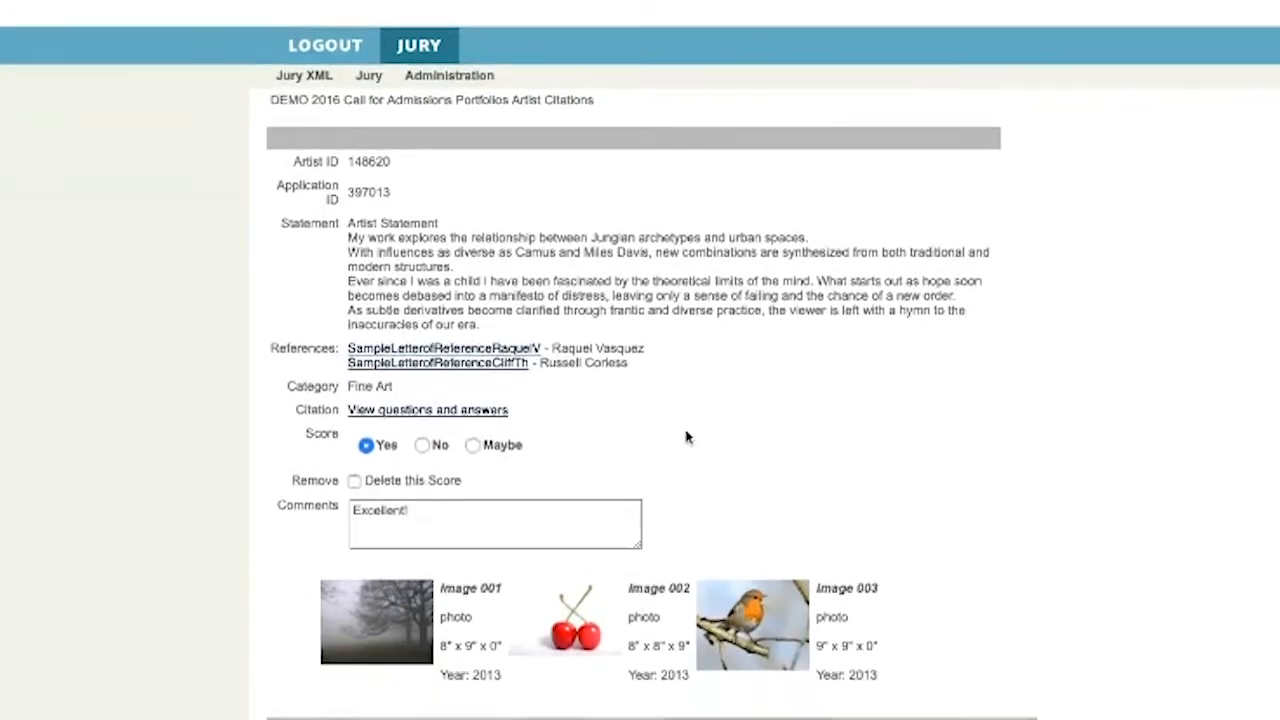
scroll(689, 434, "down", 10)
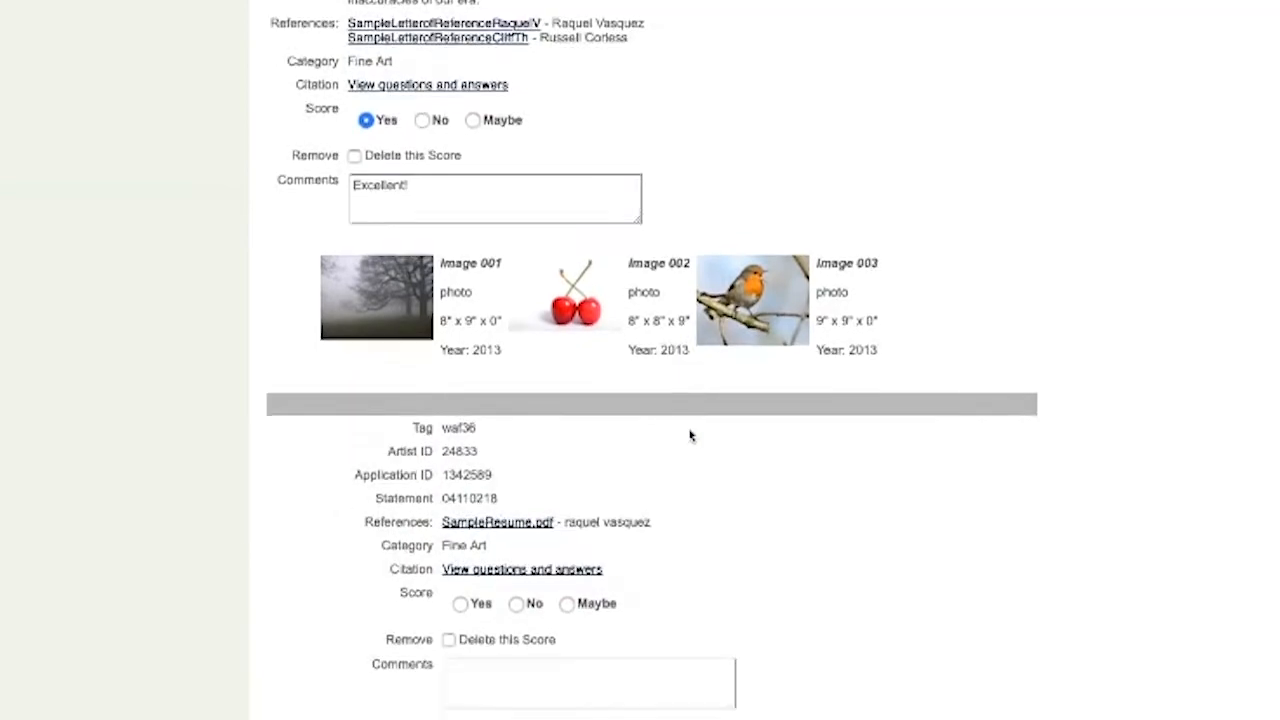
scroll(689, 434, "down", 10)
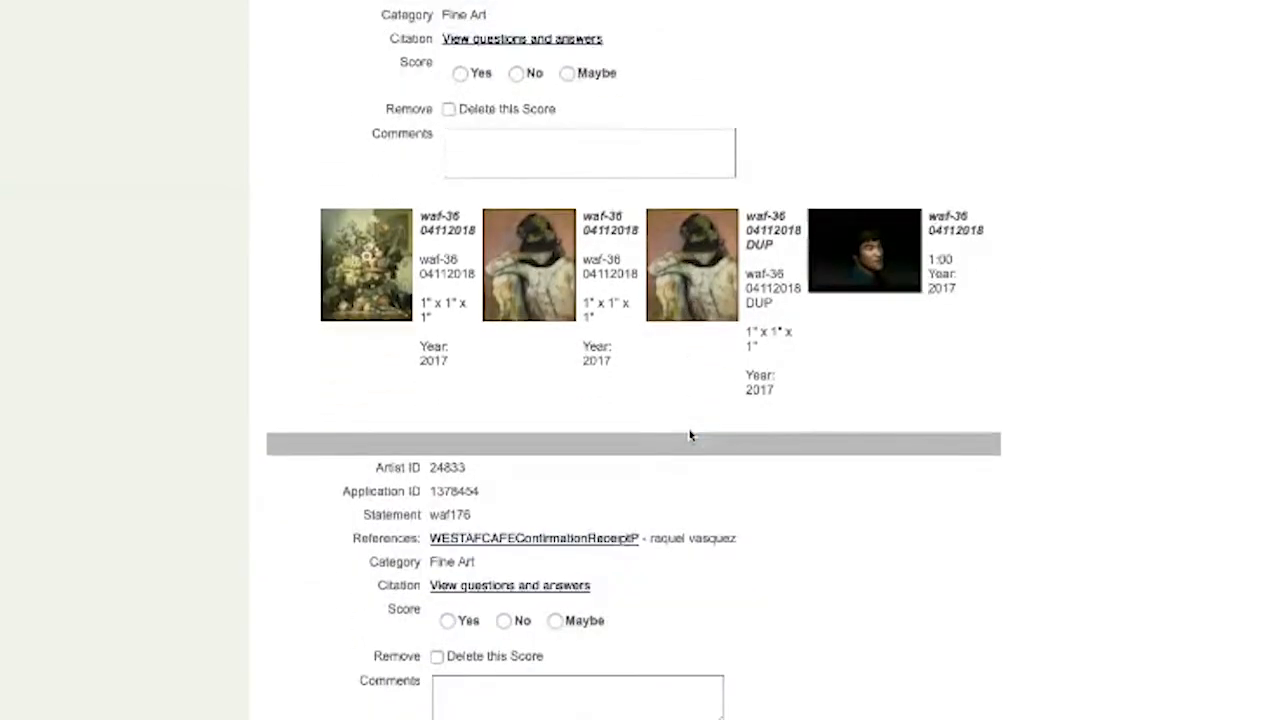
scroll(689, 434, "down", 10)
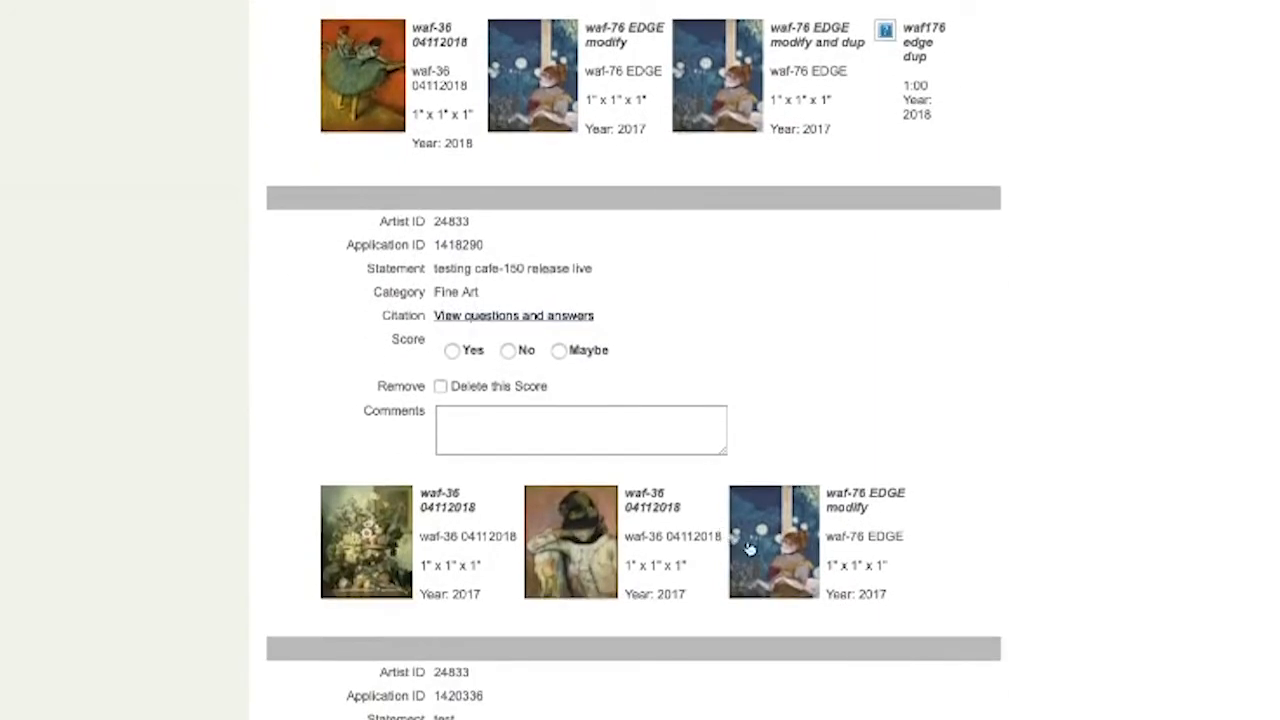
Enlarge the waf-76 EDGE modify image, step back to the flower still life, then close the viewer
left_click(750, 546)
left_click(705, 142)
left_click(697, 143)
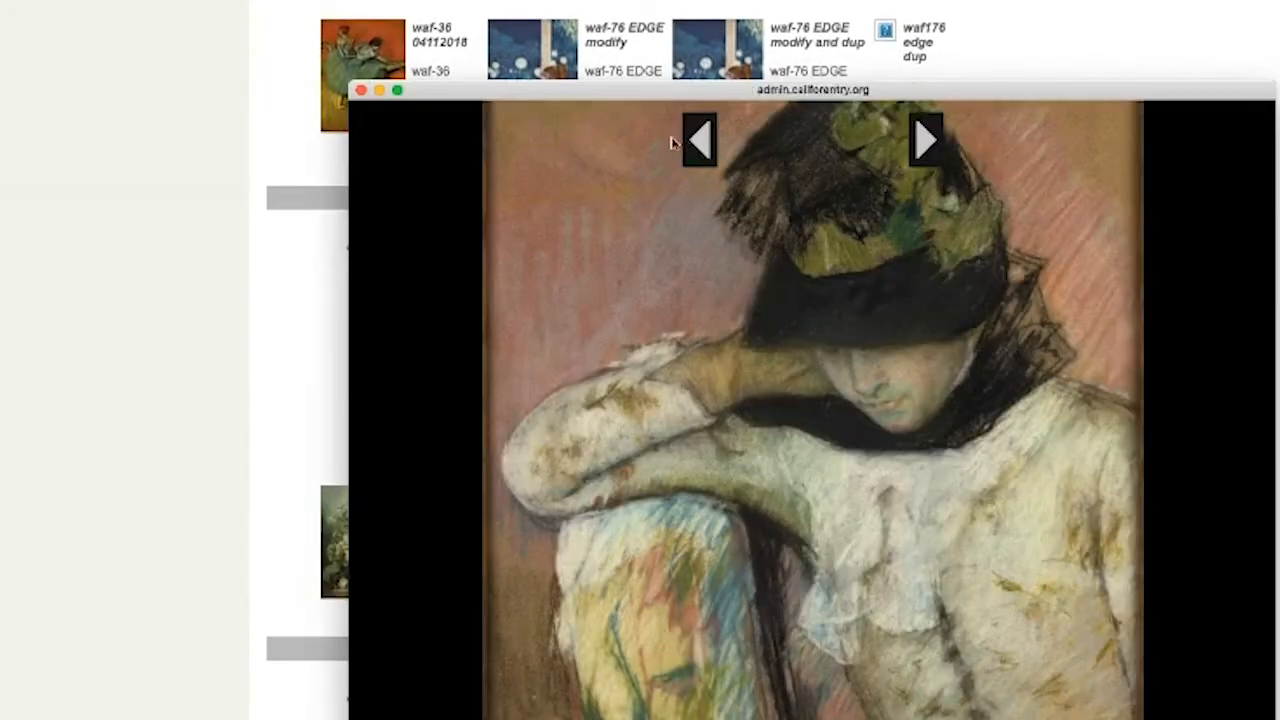
left_click(361, 90)
Highlight the first image's title and details, then clear the highlight
scroll(371, 351, "down", 3)
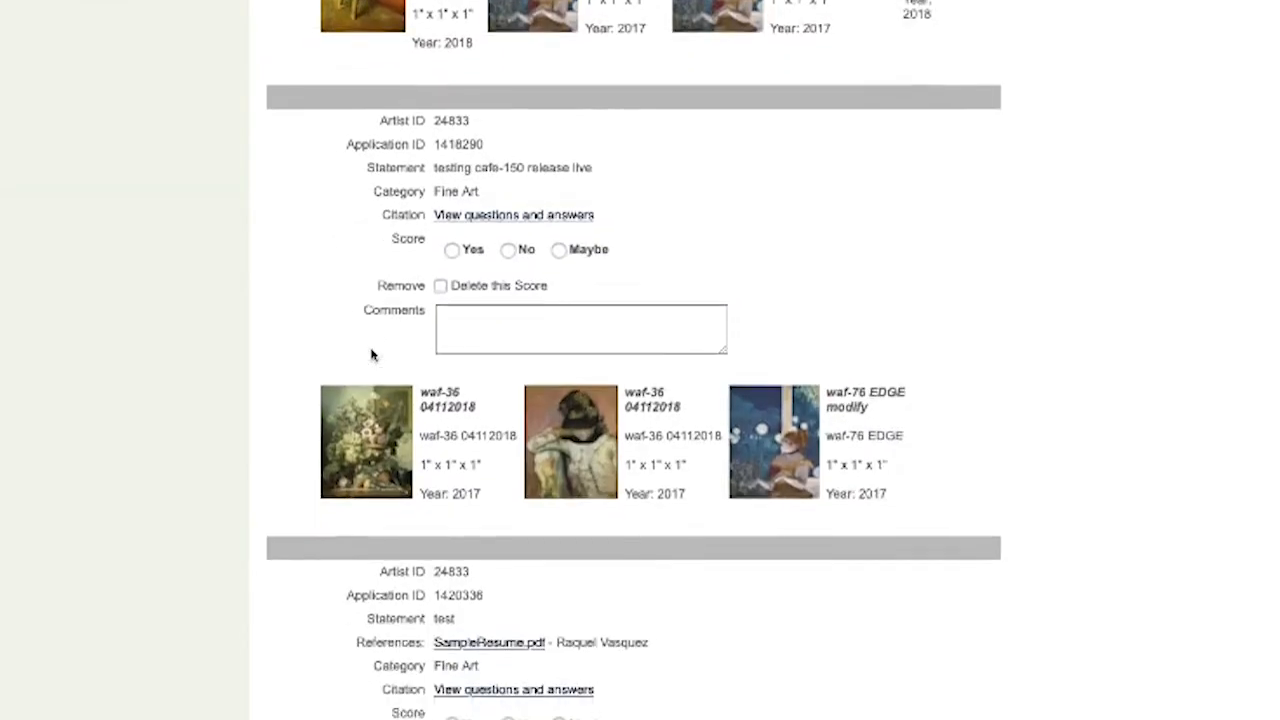
left_click_drag(423, 316, 460, 425)
left_click(450, 440)
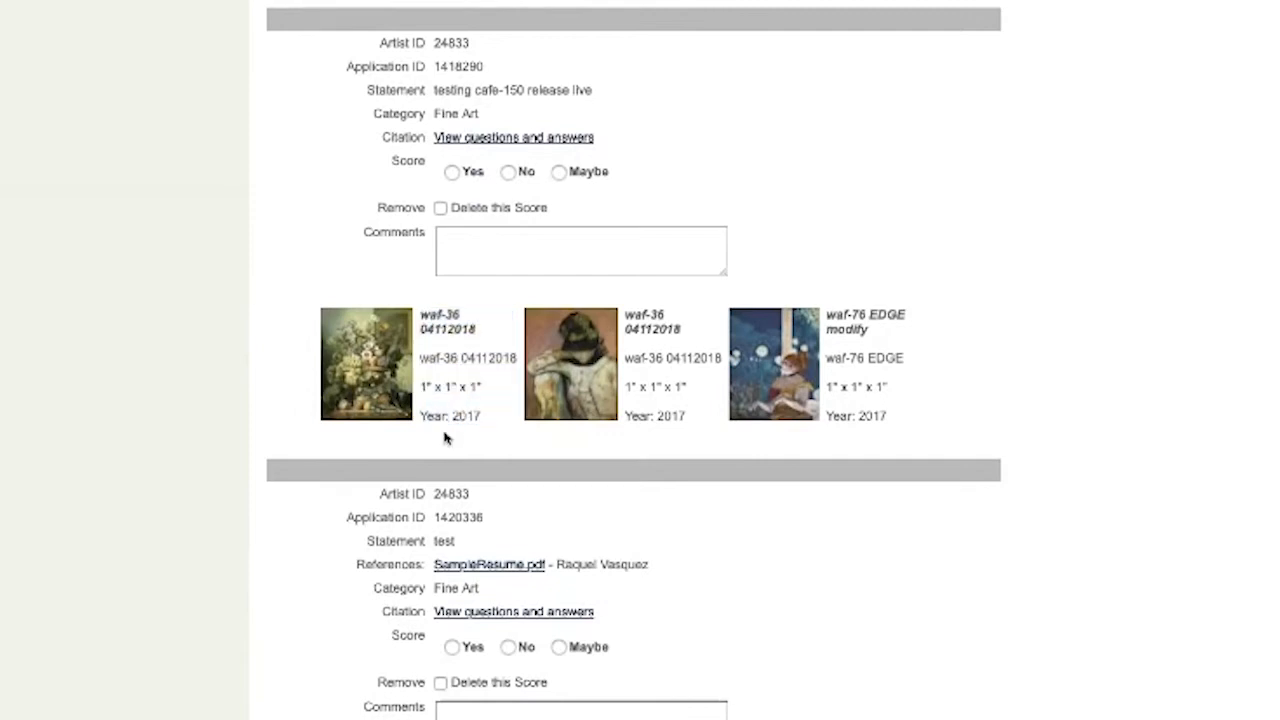
left_click(562, 376)
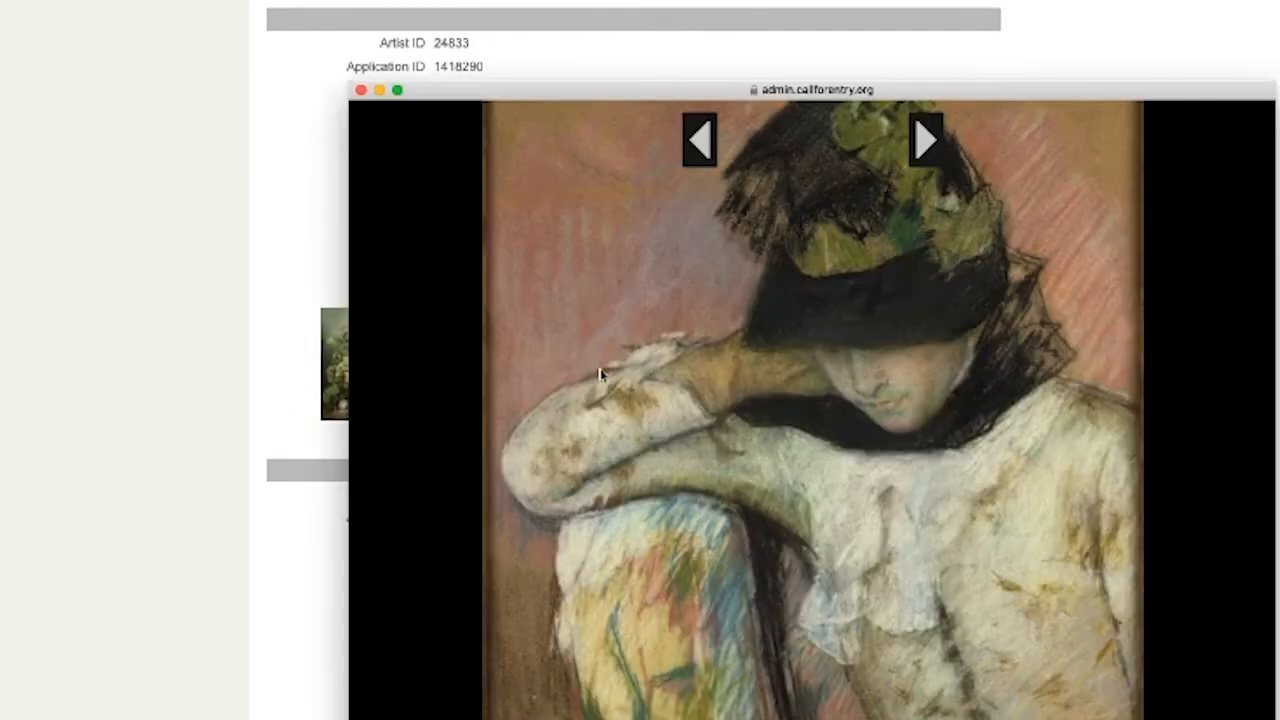
mouse_move(778, 458)
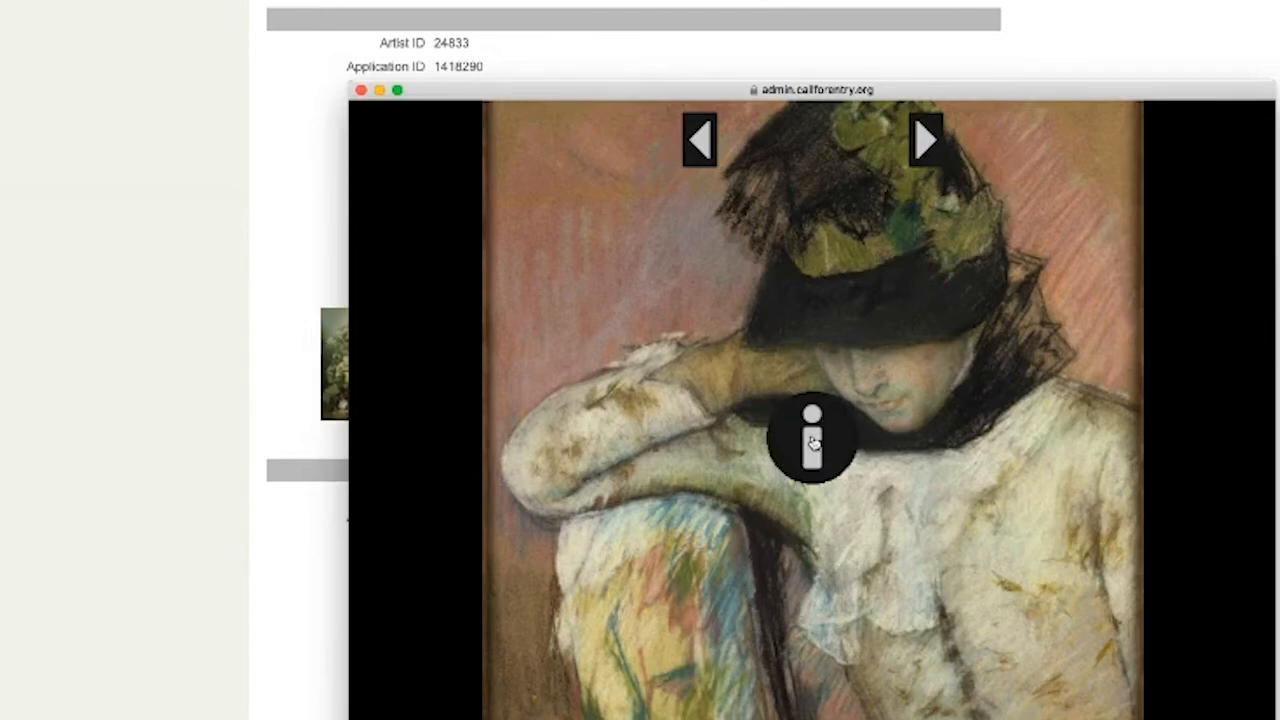
left_click(813, 443)
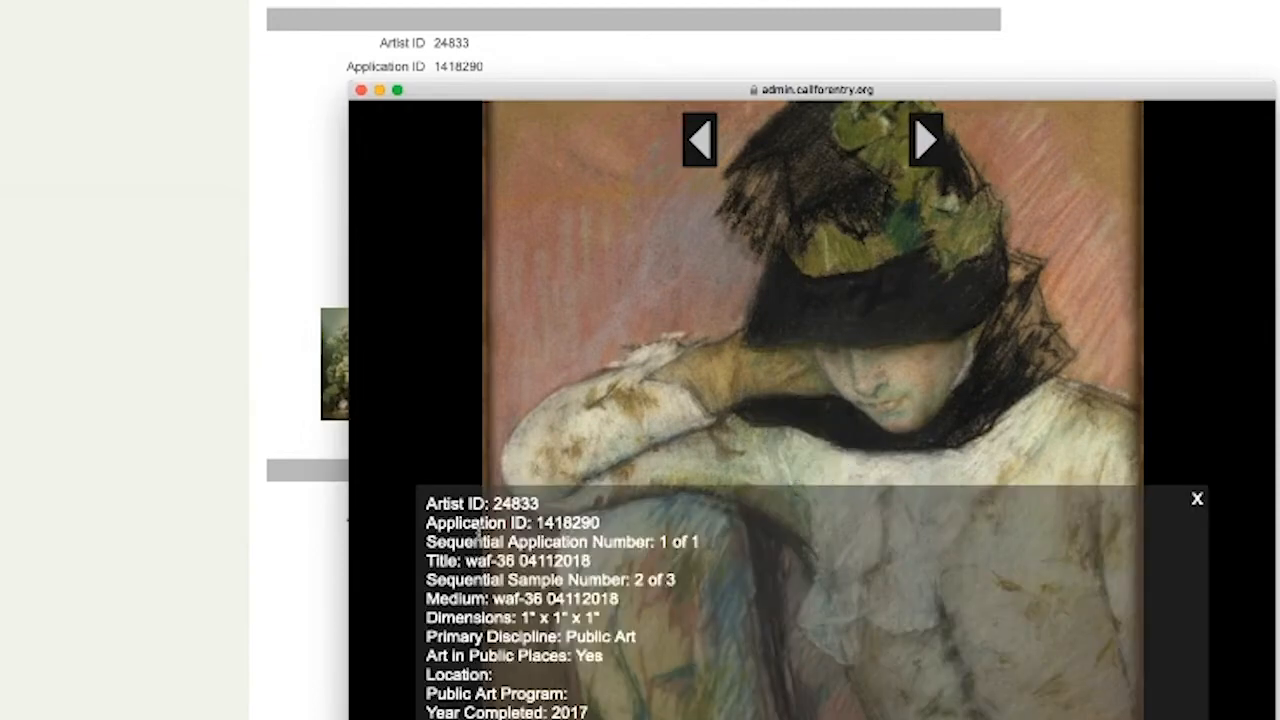
left_click_drag(483, 527, 528, 715)
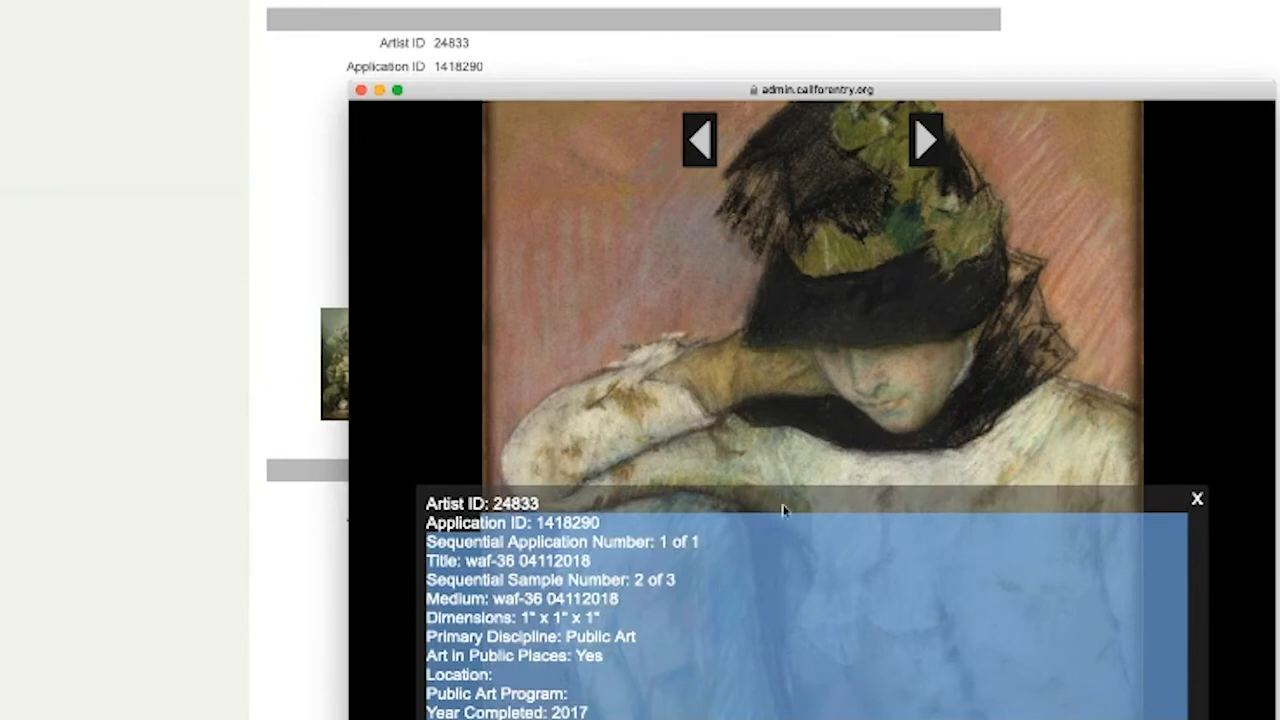
left_click(1195, 500)
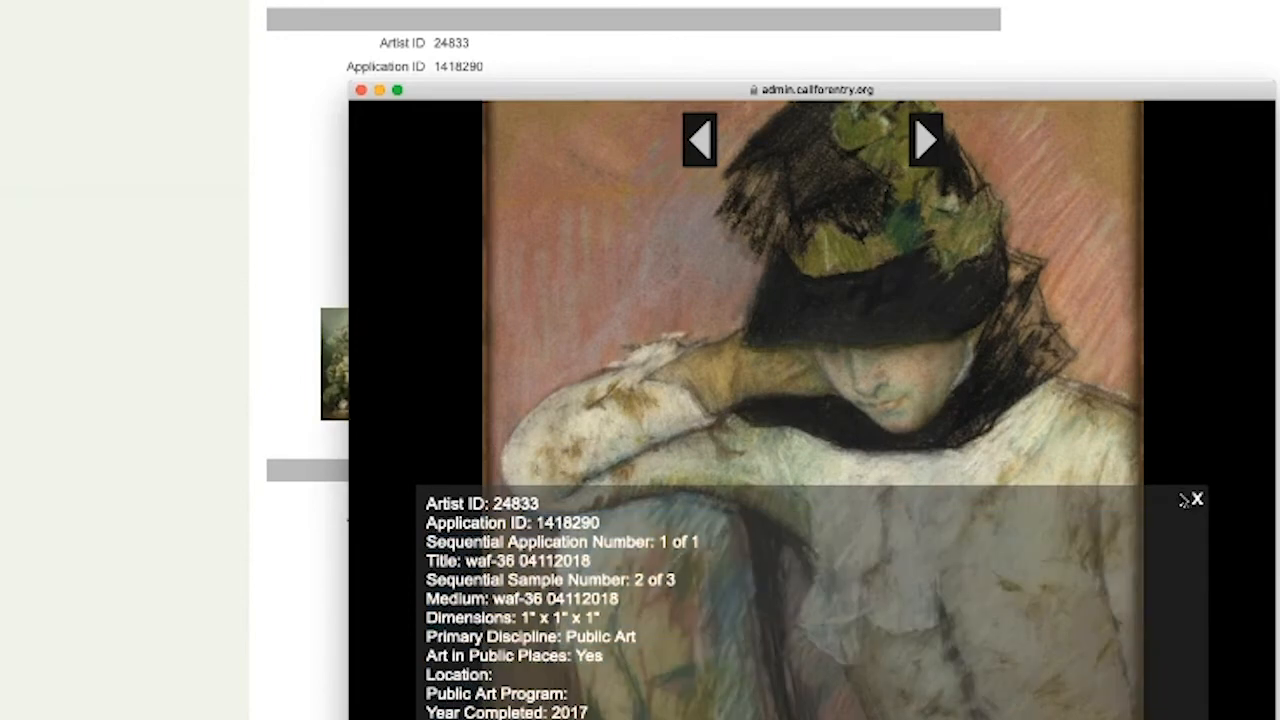
left_click(361, 90)
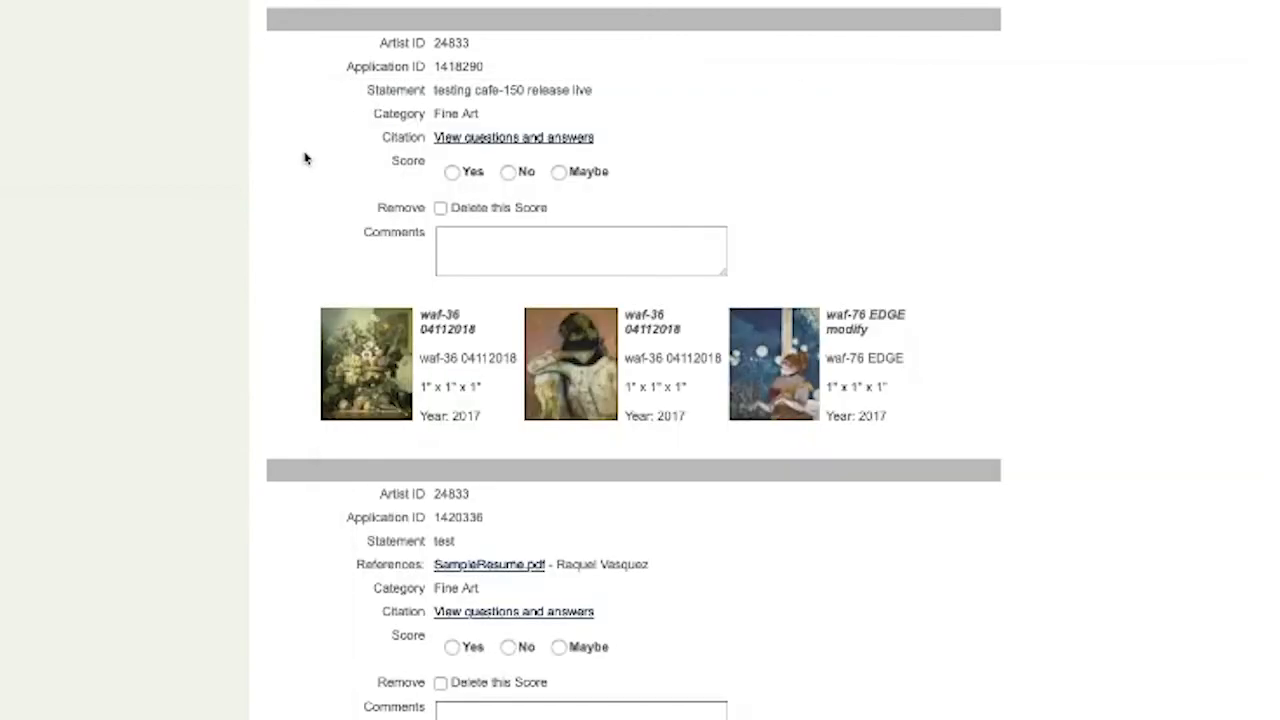